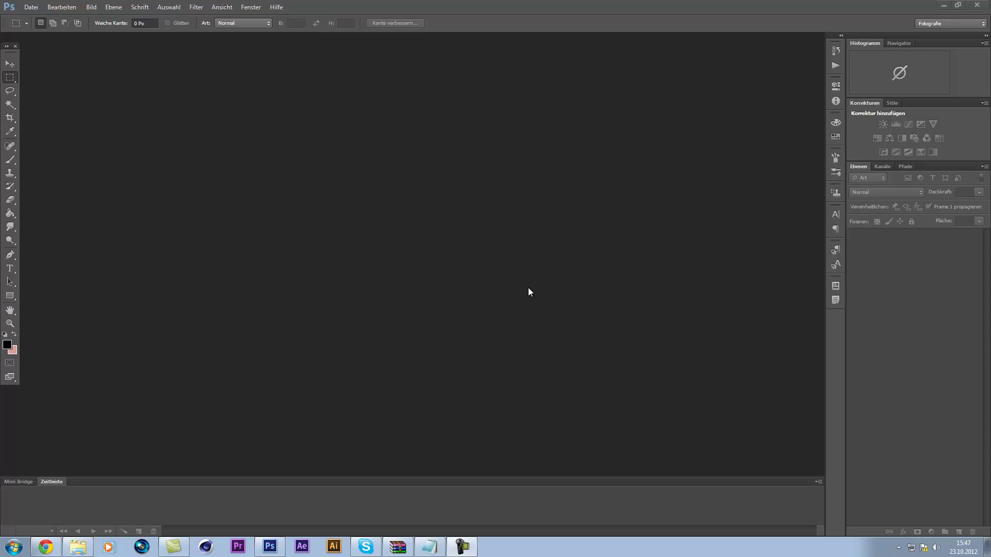
- Switch to Chrome and examine the full description of the 1K Exclusive GFX PACK video, including its download link
left_click(47, 546)
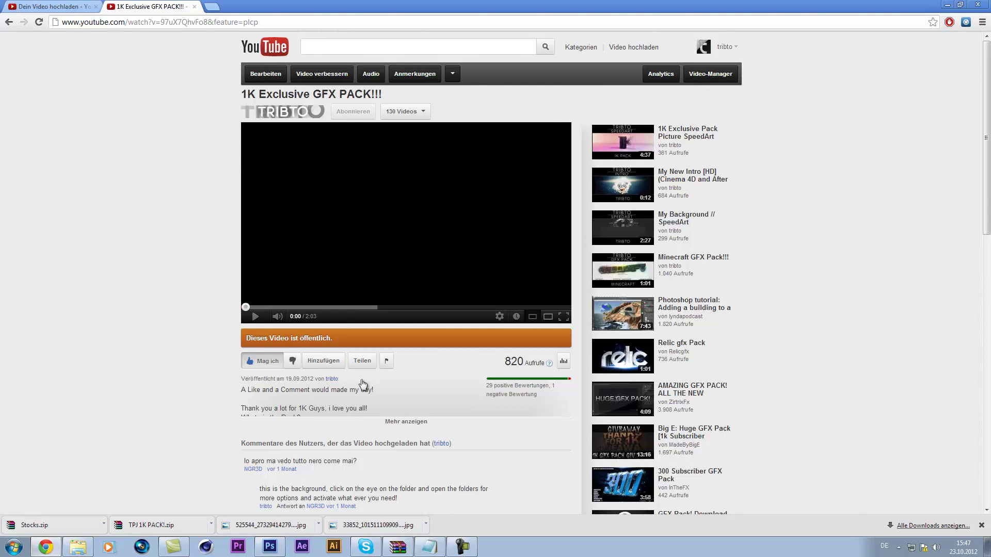
left_click(420, 423)
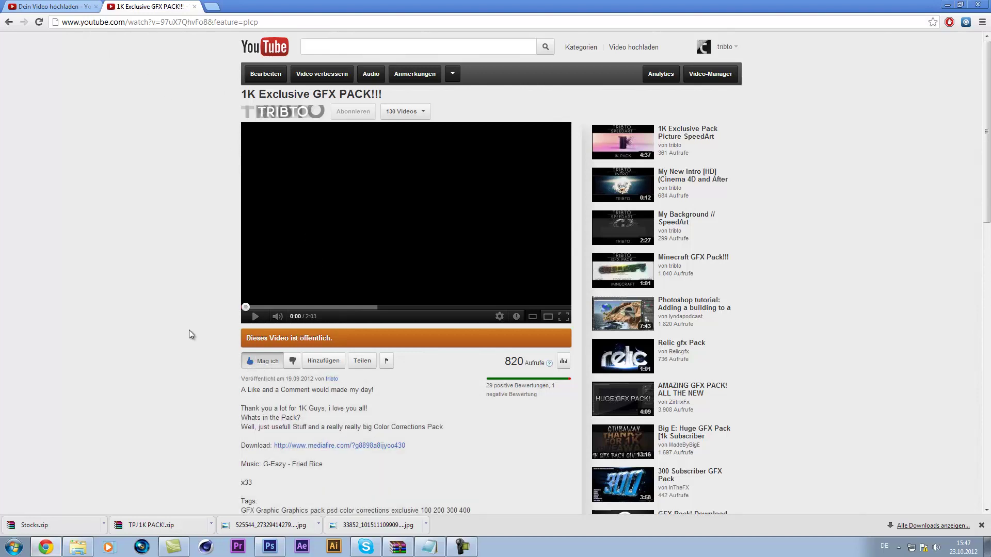
scroll(190, 328, "down", 4)
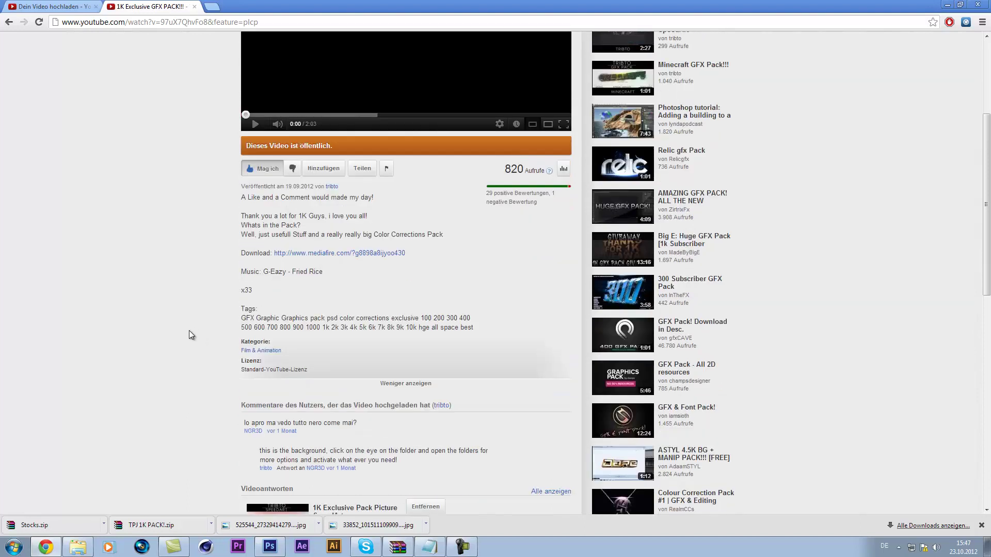
scroll(182, 299, "up", 1)
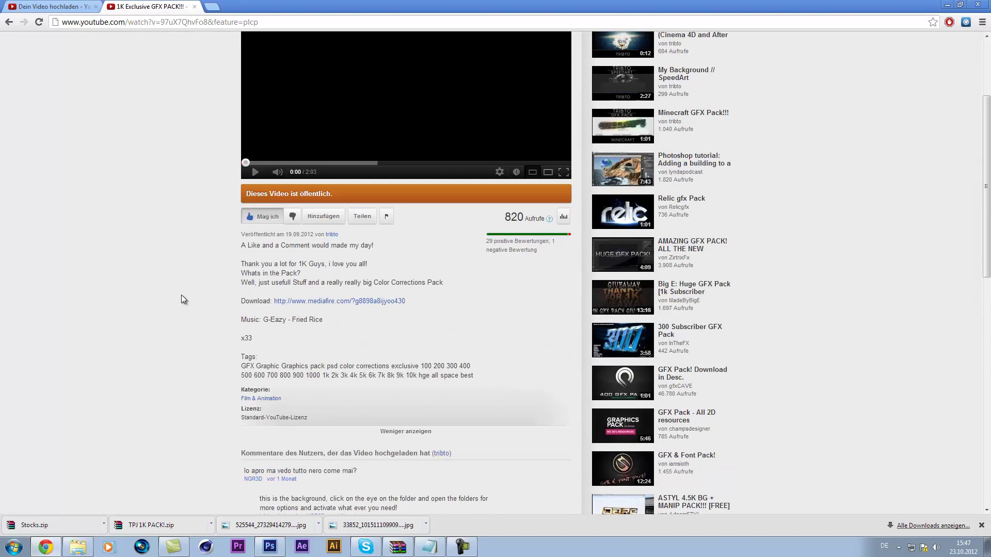
scroll(151, 258, "up", 3)
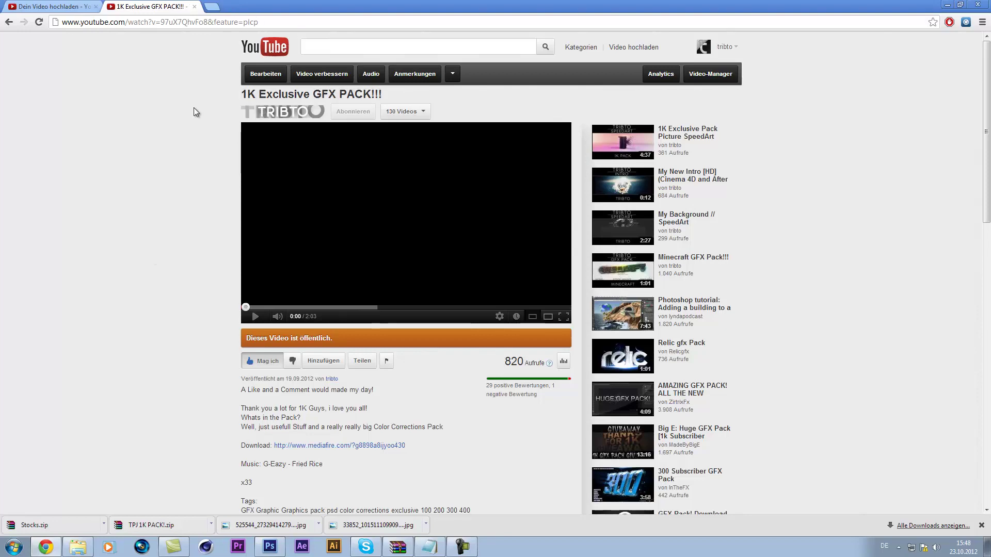
- Open Youtube Template (normal).psd from the Grafiken > Photoshop > Youtube Templates folder in the Dokumente library
left_click(264, 551)
left_click(77, 547)
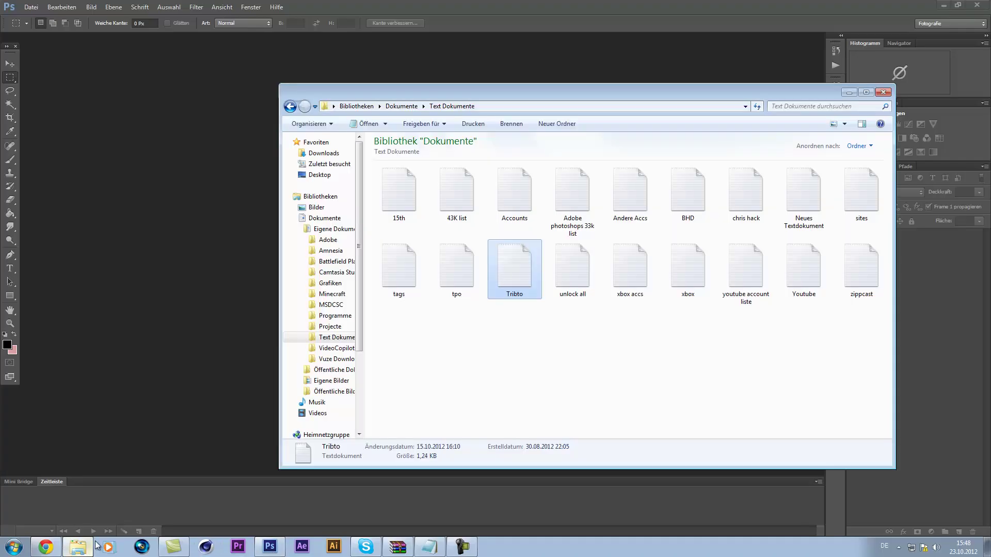
left_click(289, 107)
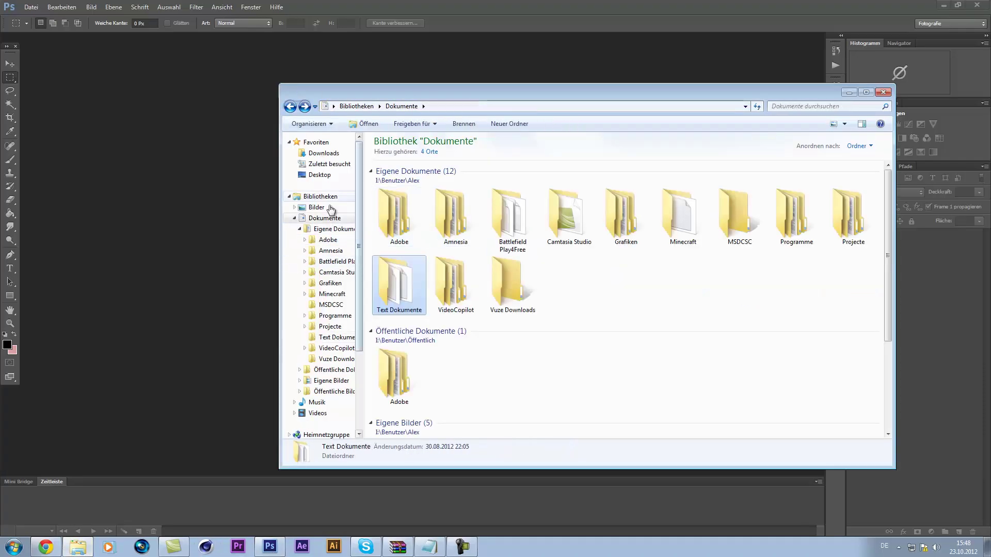
double_click(630, 236)
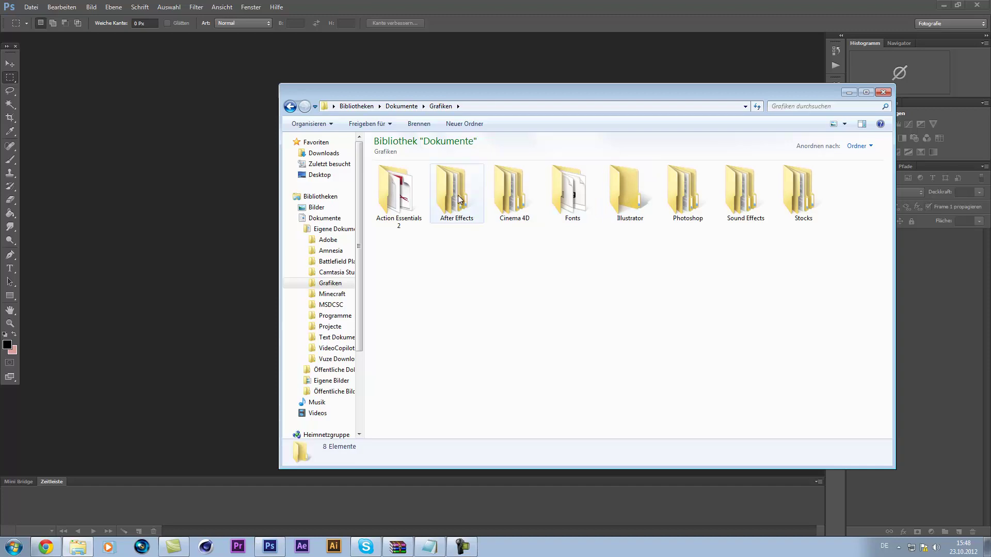
double_click(687, 203)
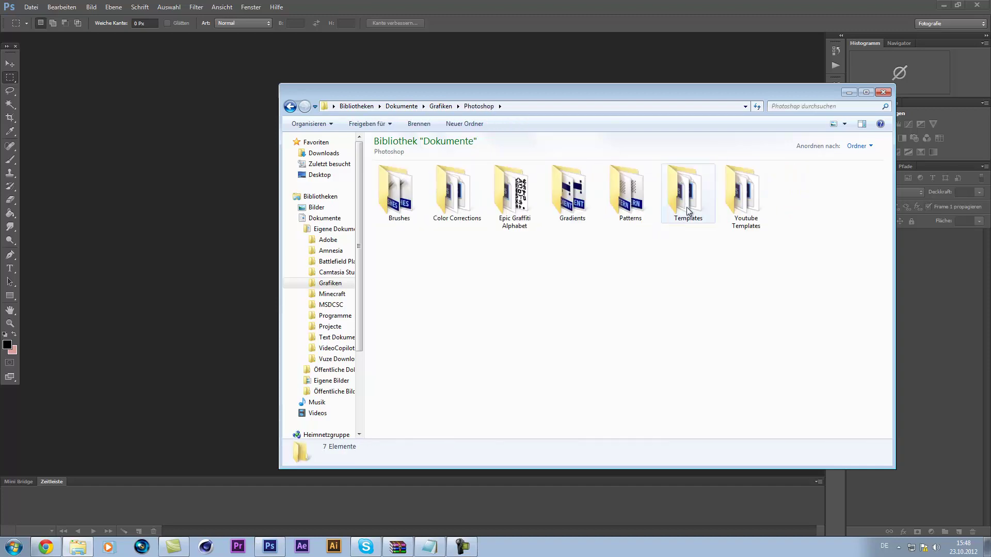
double_click(746, 204)
double_click(516, 227)
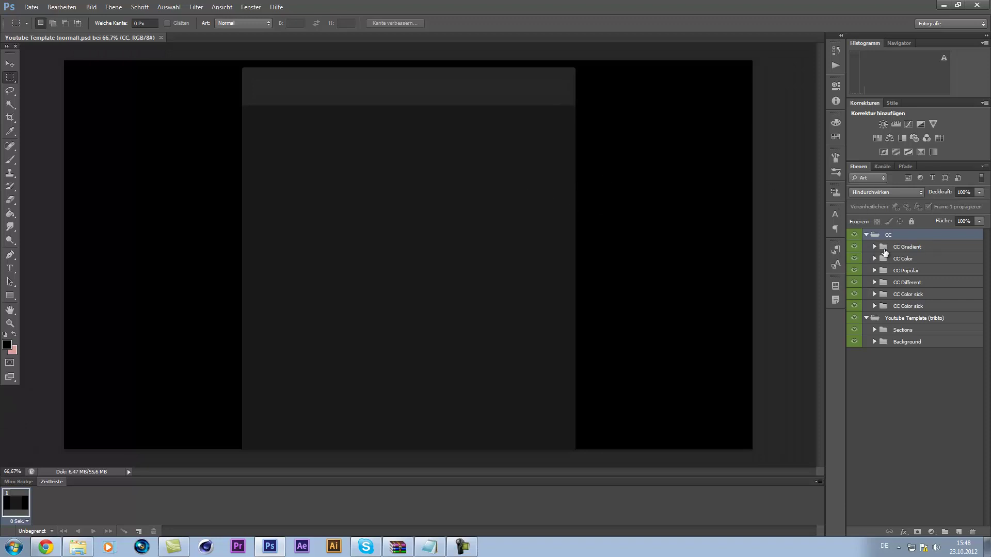
- Collapse the CC group, expand the Sections group and select Layer 4 with the Move tool active
left_click(867, 235)
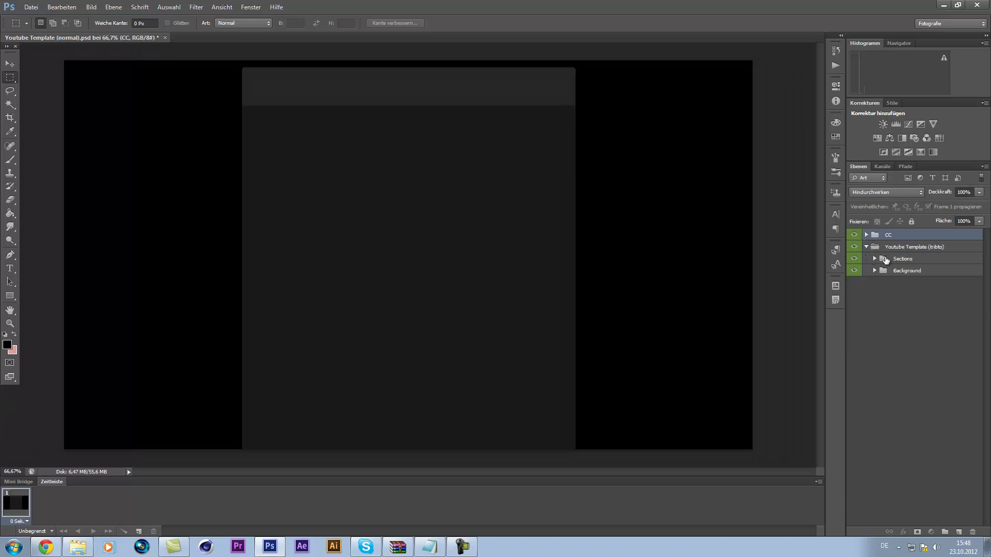
left_click(873, 259)
left_click(874, 259)
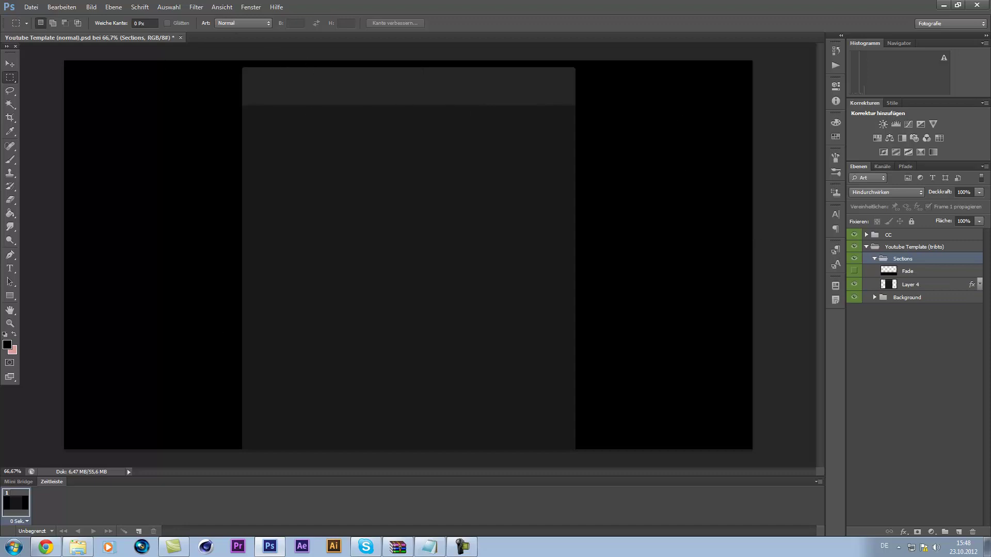
left_click(10, 63)
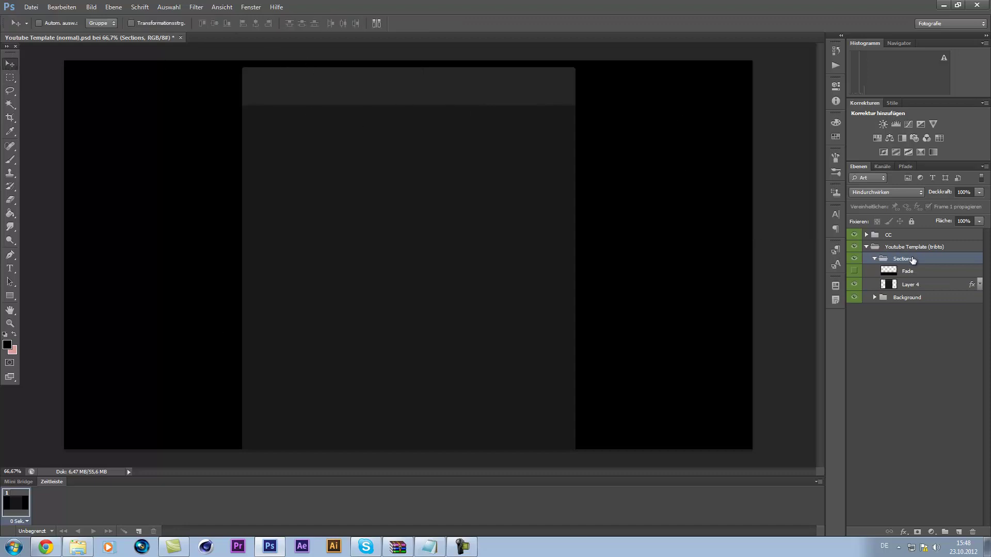
left_click(916, 284)
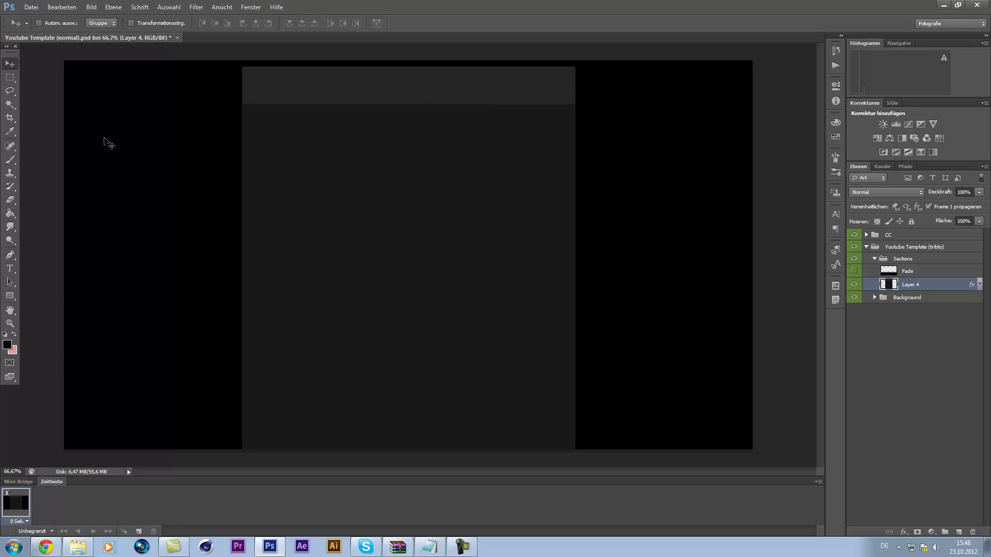
- Create a new document 1280 pixels wide and 720 pixels high
left_click(31, 6)
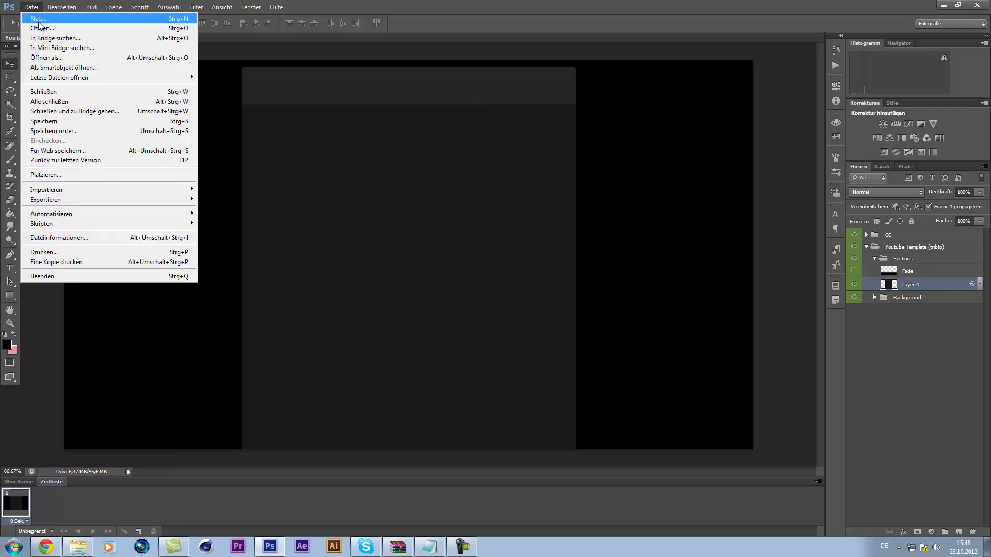
left_click(31, 19)
double_click(435, 188)
type("1280")
key("Tab")
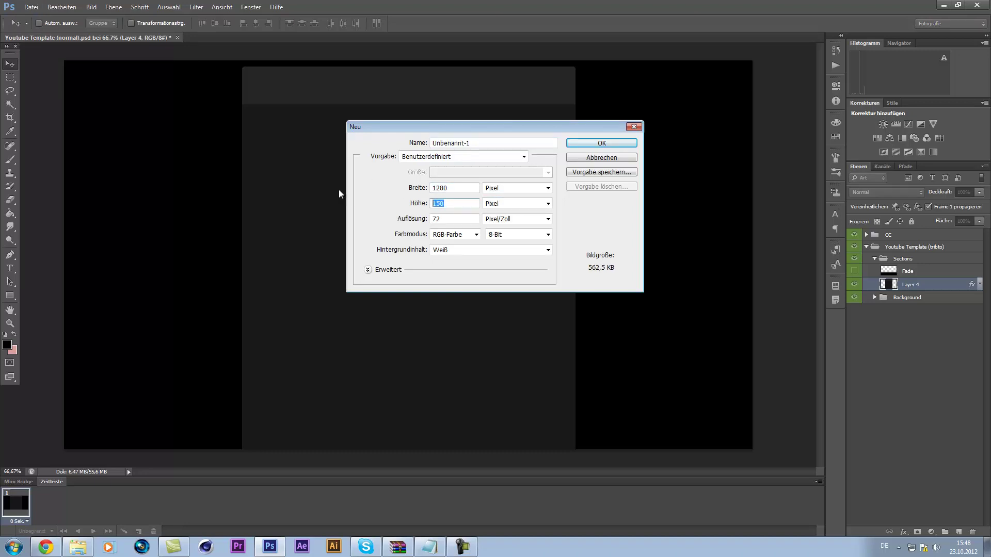
type("720")
left_click(616, 141)
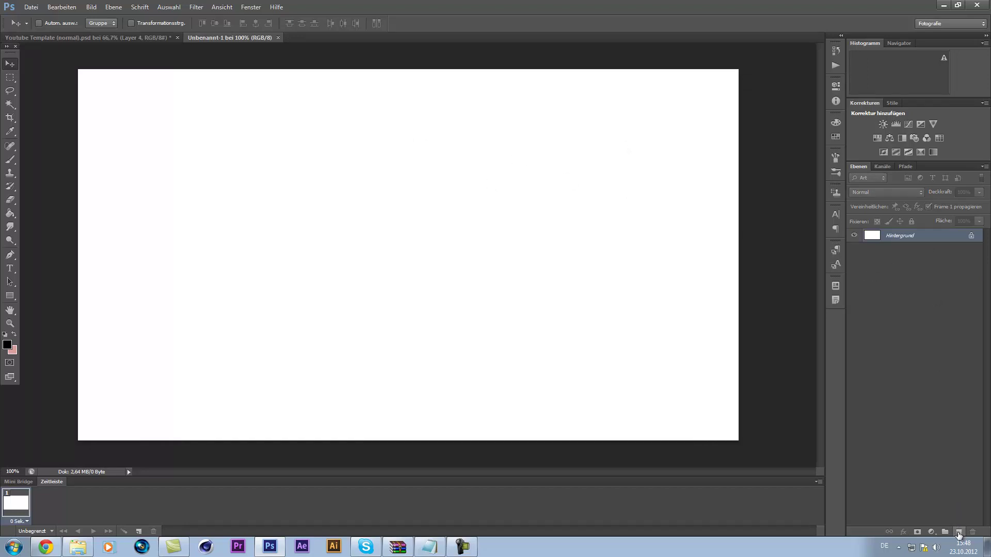
- Add a new layer above the Hintergrund layer and fill it with black (000000)
left_click(958, 534)
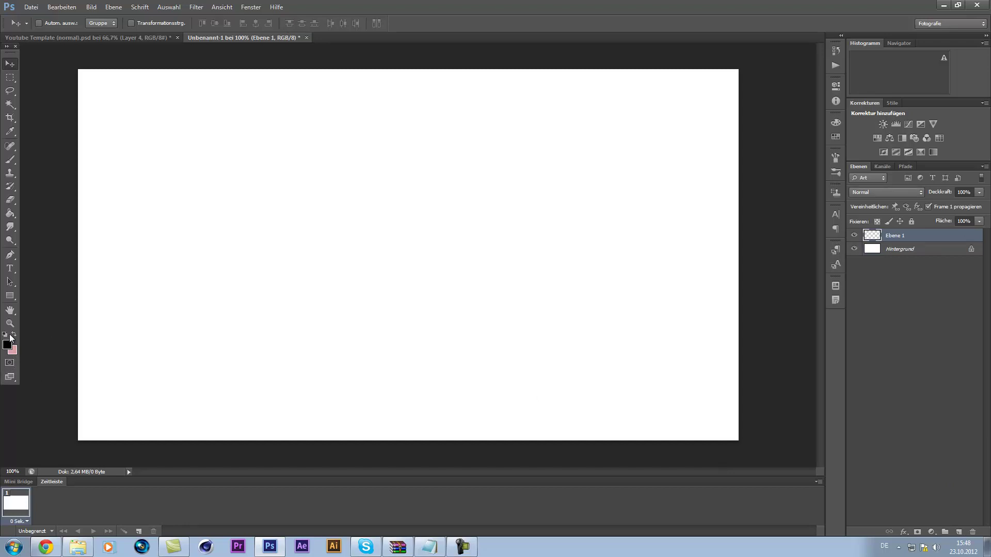
left_click(9, 343)
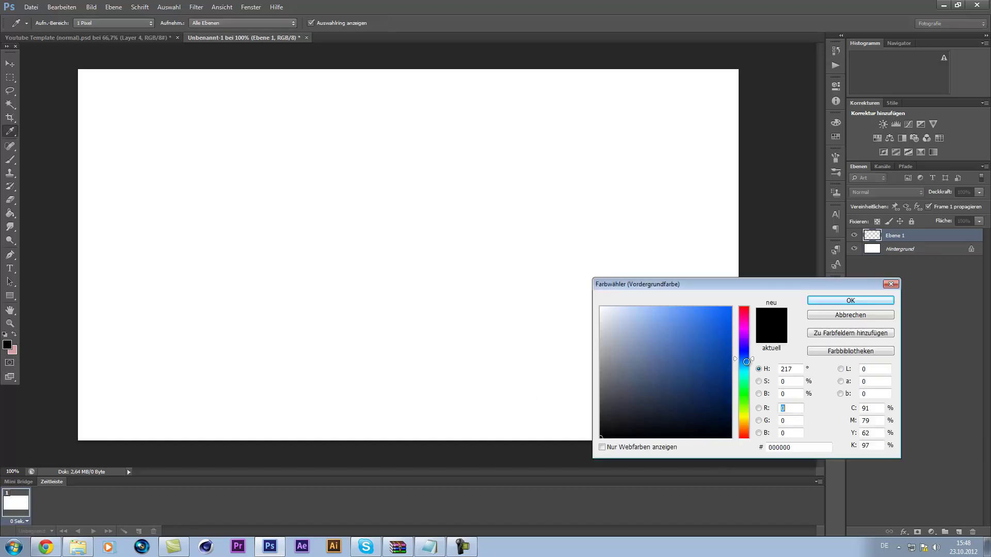
left_click(819, 294)
left_click(10, 213)
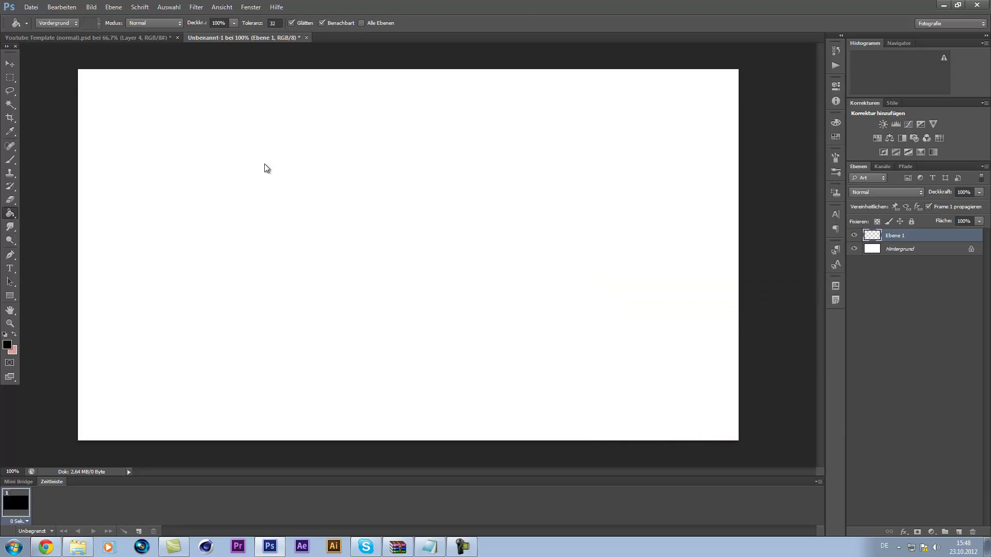
left_click(265, 162)
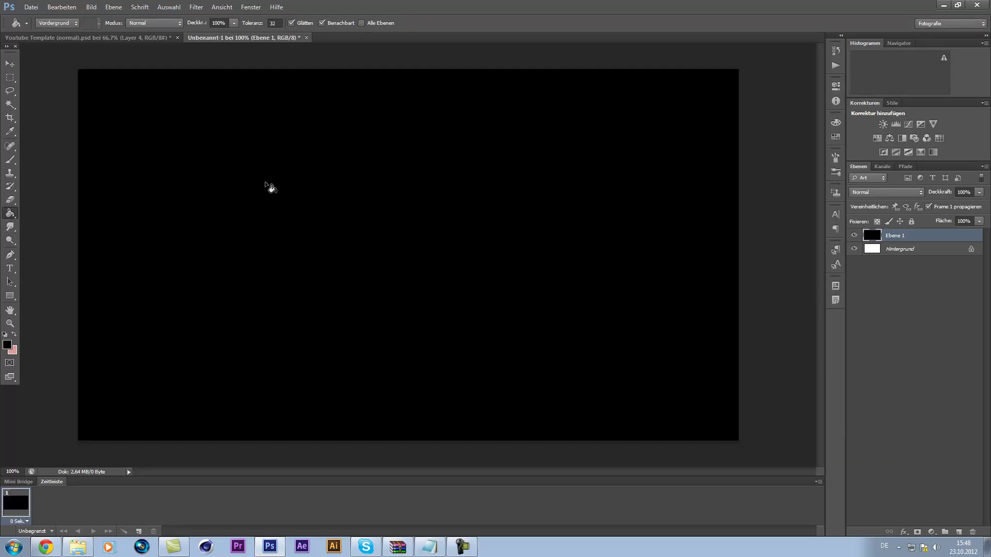
- Place the Text PNG from the Bilder library folder Projekte > Tutorial > Cinema 4D > Text into the black document
left_click(78, 547)
left_click(316, 207)
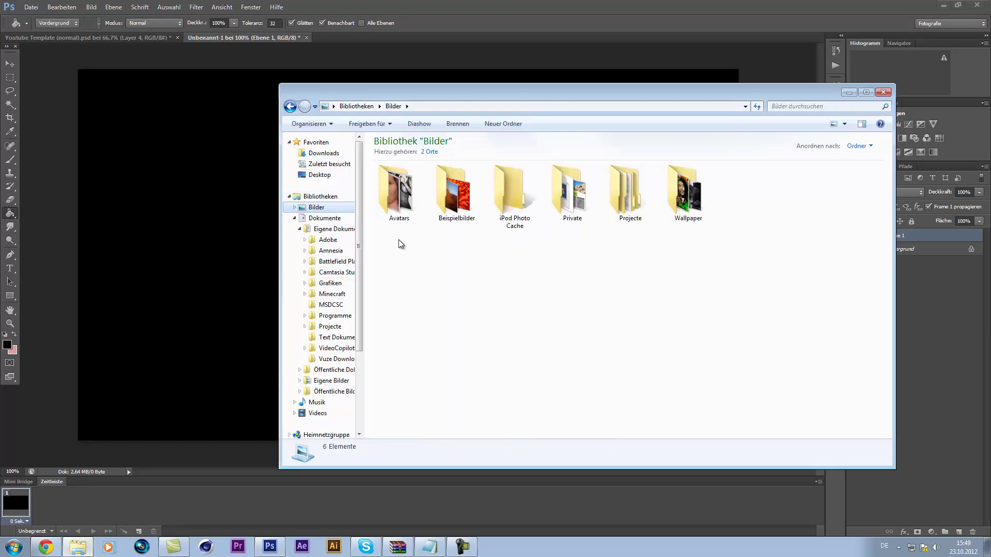
double_click(614, 190)
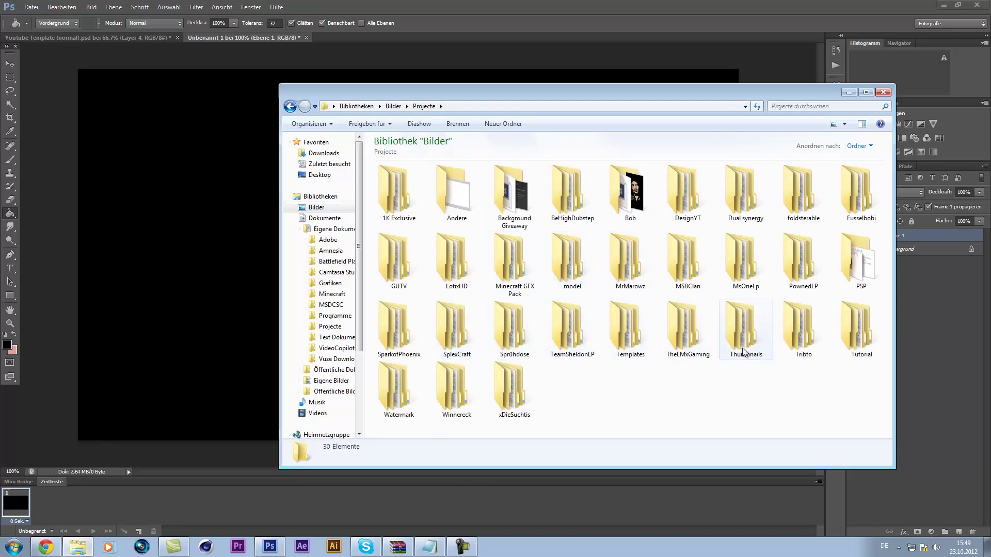
double_click(847, 355)
double_click(389, 203)
left_click(410, 209)
double_click(410, 209)
left_click_drag(457, 199, 188, 261)
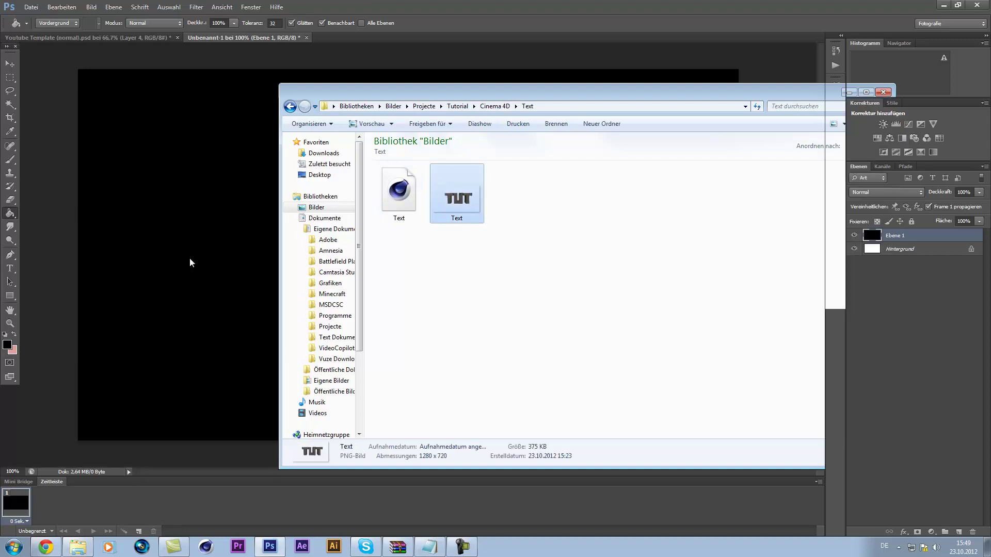
left_click(517, 24)
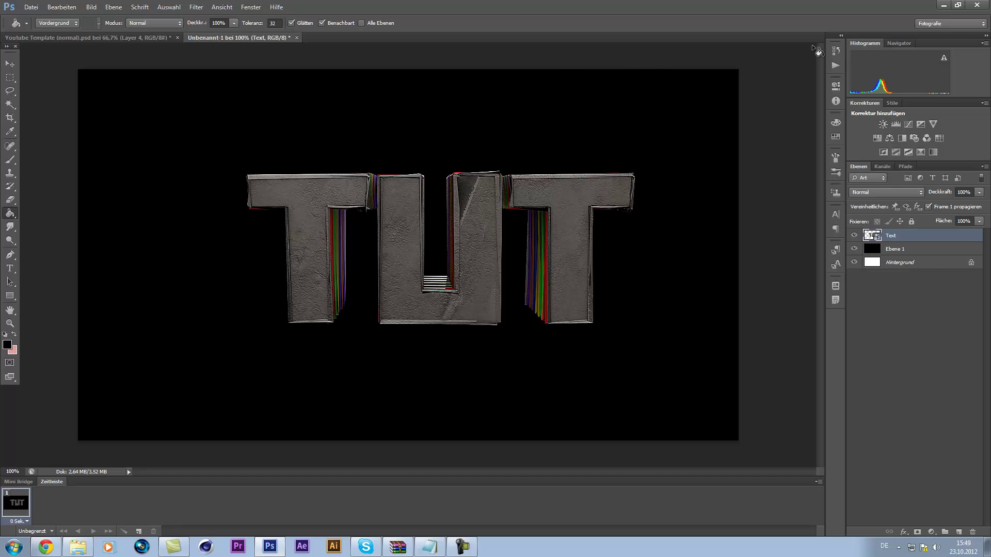
- Rasterize the Text smart object so that the Eraser can edit it
right_click(904, 235)
left_click(932, 238)
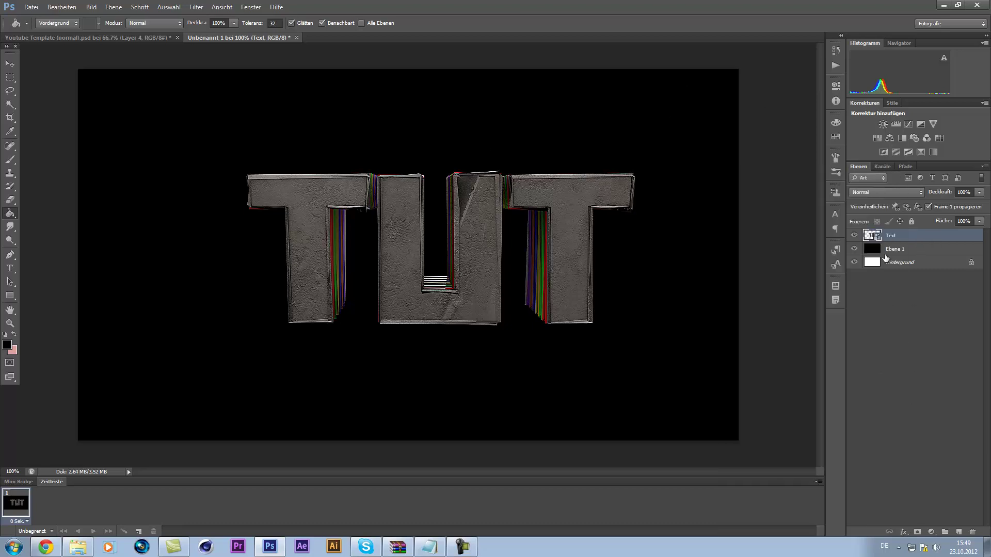
left_click(15, 200)
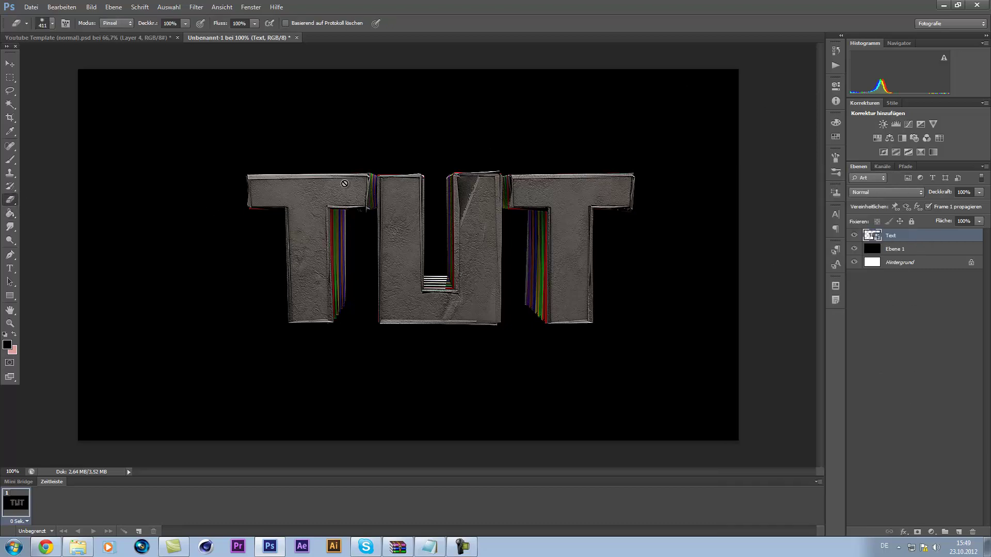
left_click(344, 183)
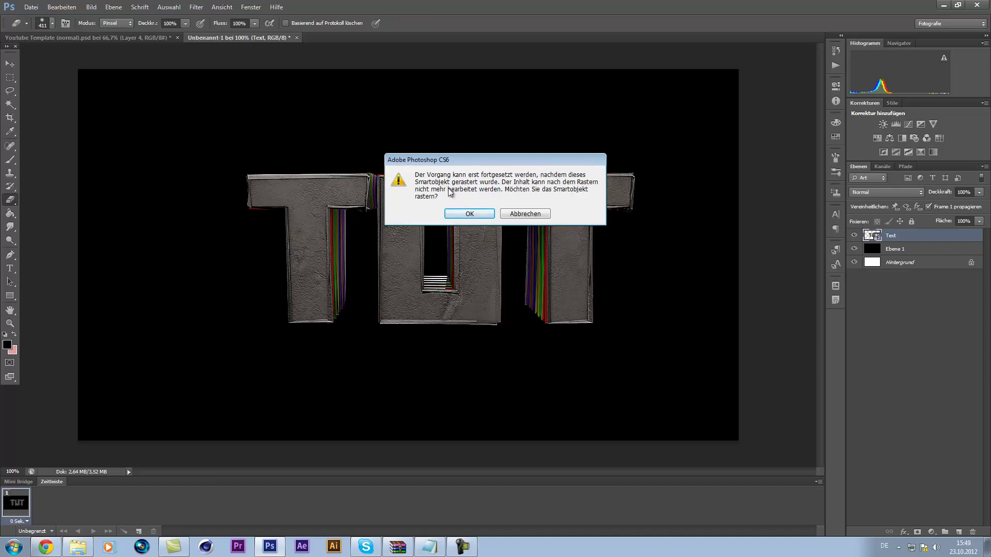
left_click(469, 213)
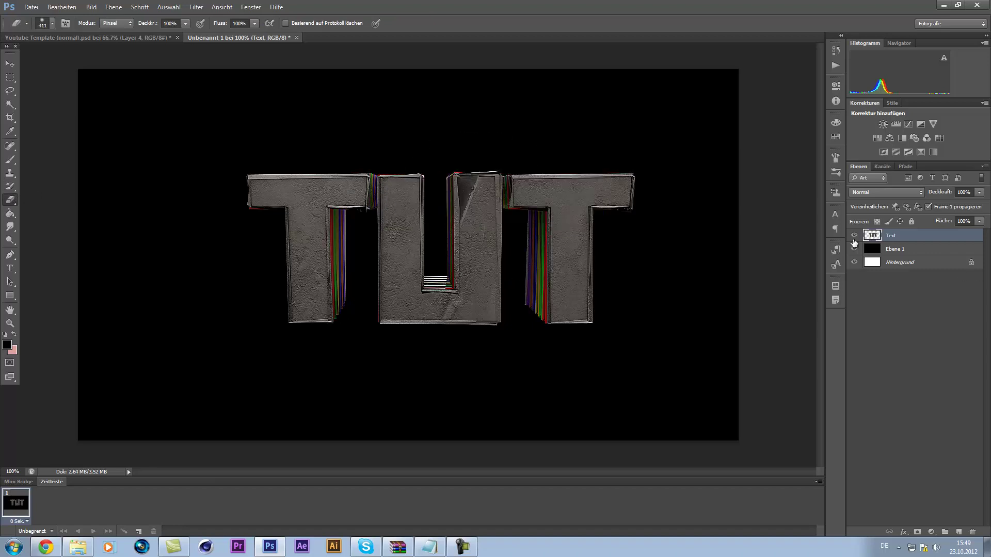
- Add a Schein nach innen effect to the Text layer with size 27 px and white (ffffff) as its colour
right_click(897, 234)
left_click(736, 185)
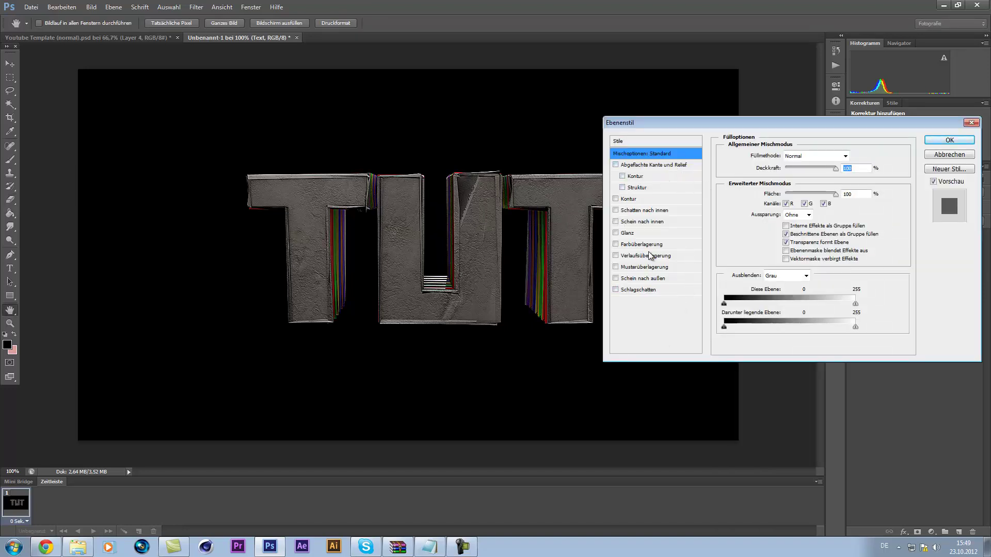
left_click(640, 222)
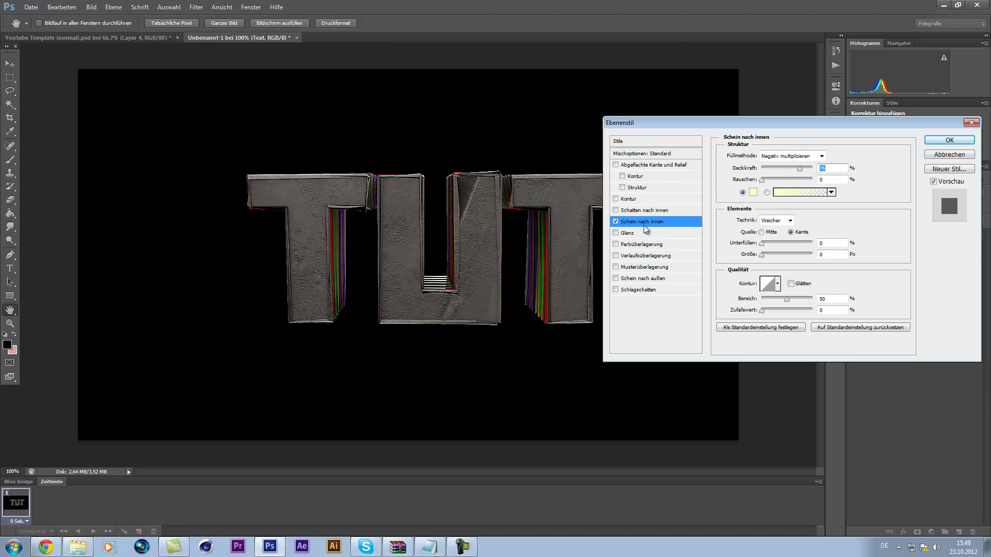
left_click_drag(764, 261, 772, 260)
left_click(753, 192)
left_click(686, 332)
left_click(601, 308)
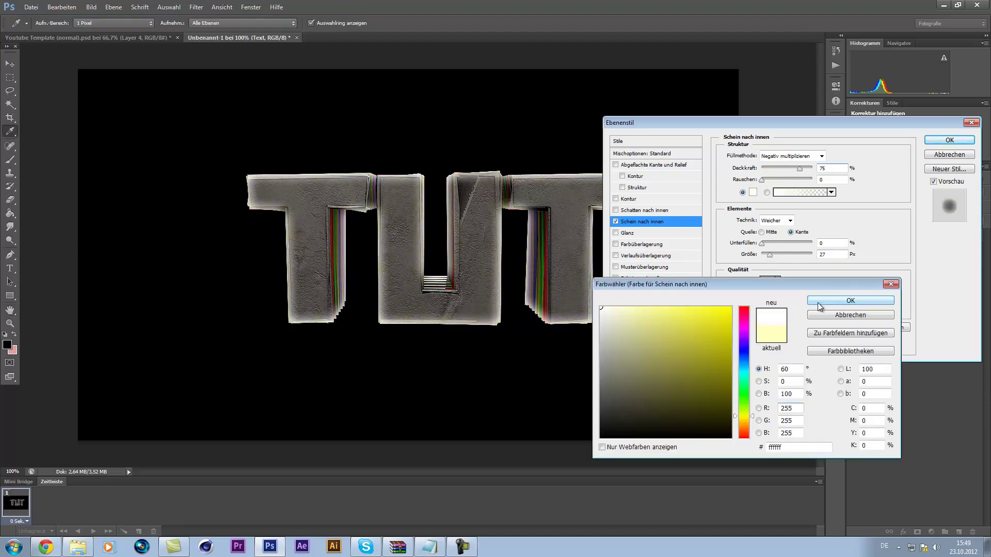
left_click(850, 300)
- Set the Schein nach innen blend mode to Ineinanderkopieren and reduce its opacity
left_click(767, 157)
left_click(783, 291)
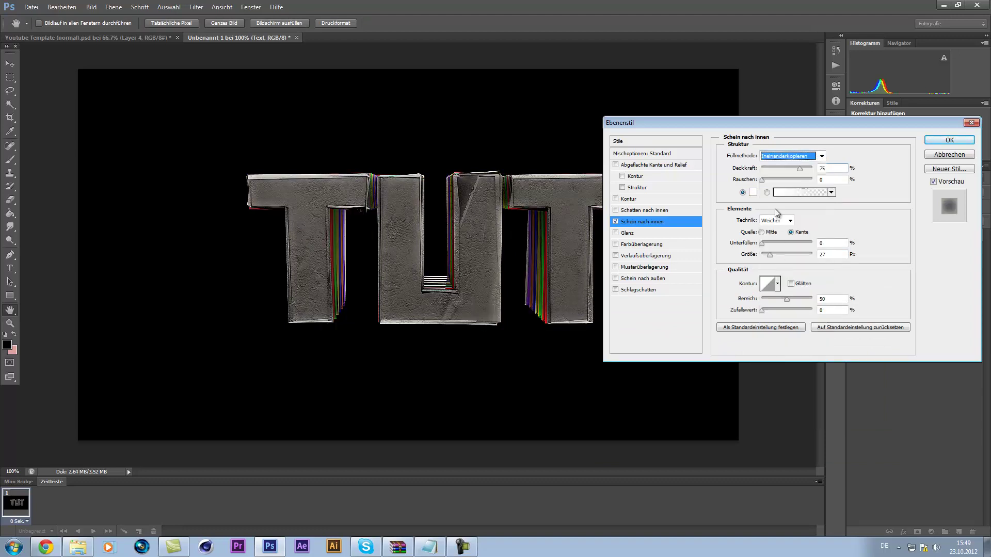
left_click(803, 169)
left_click_drag(804, 171, 788, 170)
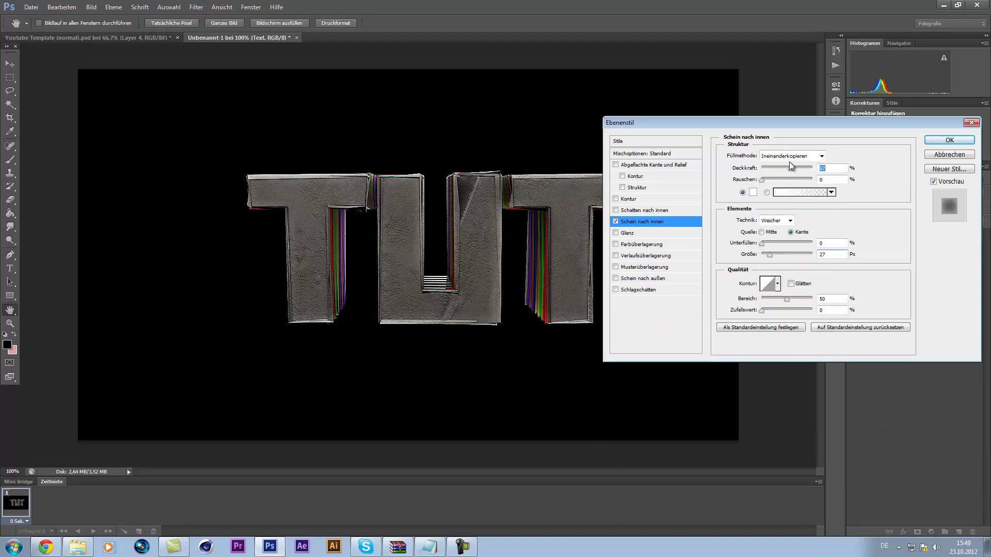
left_click_drag(770, 255, 770, 261)
- Add a Schatten nach innen effect to the Text layer with size 158 px and reduced opacity
left_click(642, 210)
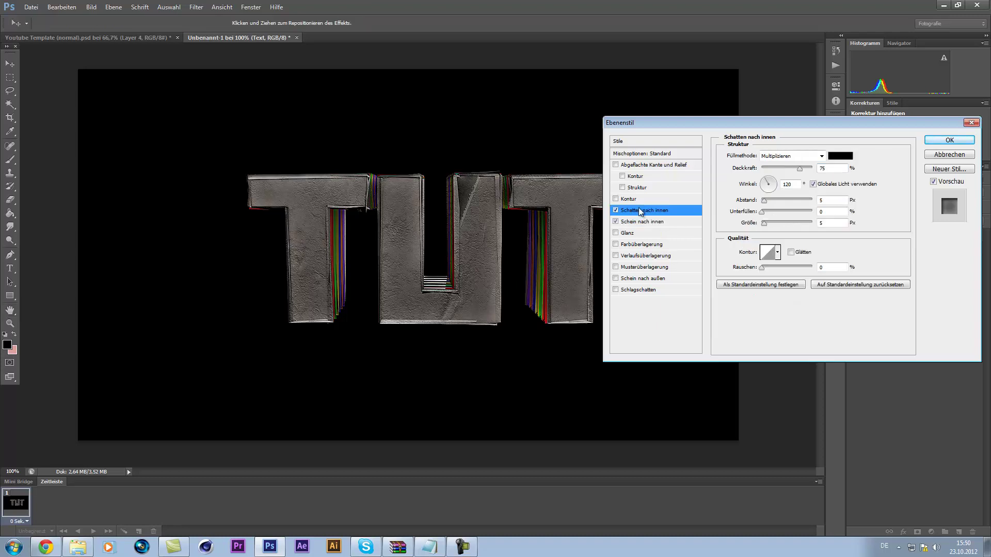
left_click_drag(766, 223, 794, 223)
left_click_drag(799, 169, 778, 171)
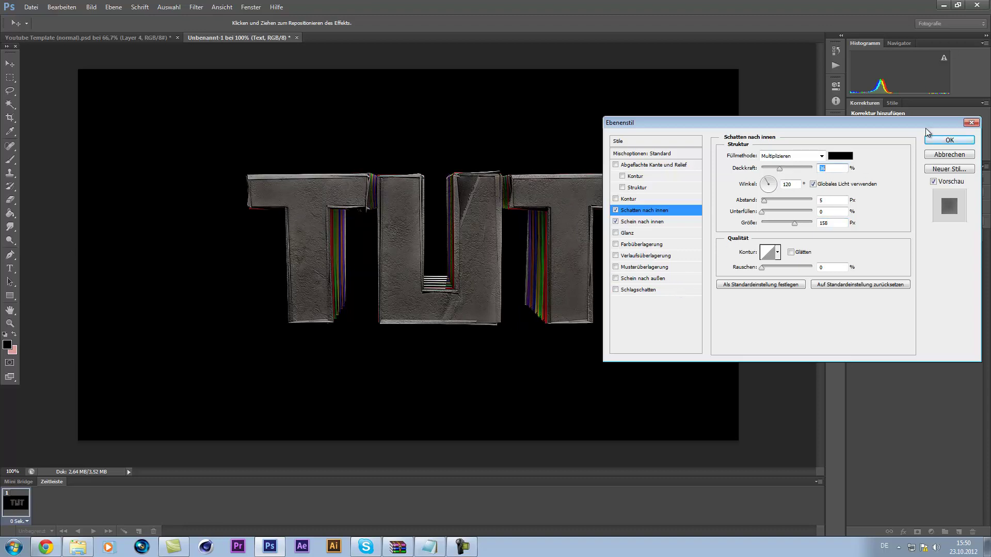
left_click(940, 139)
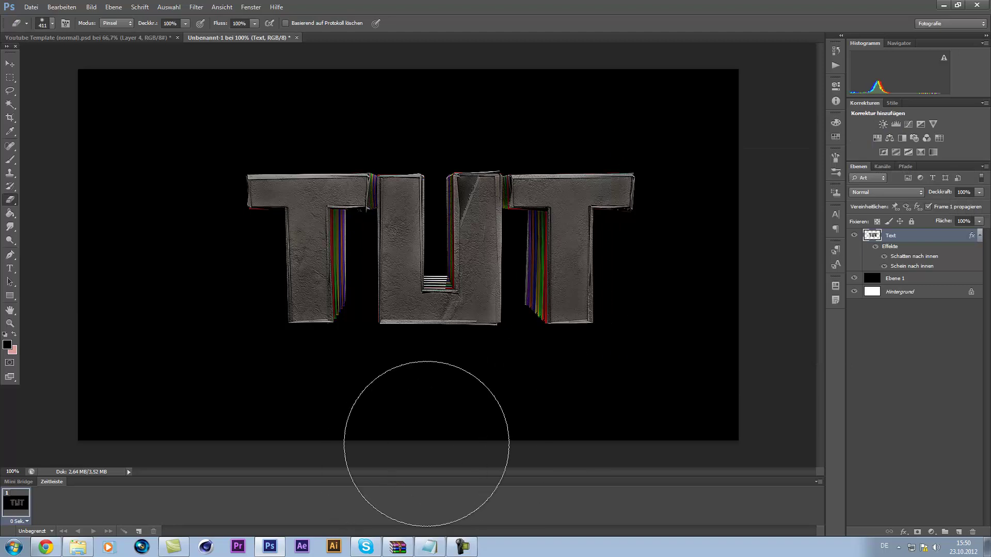
- Switch to Windows Explorer and browse to the Textures folder under Dokumente > Grafiken > Stocks
left_click(76, 549)
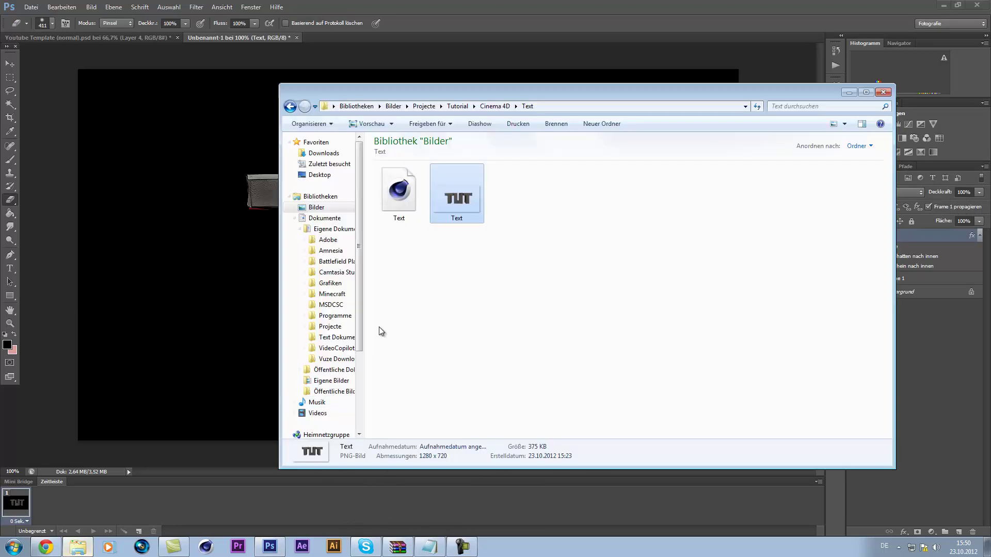
left_click_drag(382, 91, 690, 110)
left_click(591, 127)
left_click_drag(591, 118, 539, 41)
left_click(550, 49)
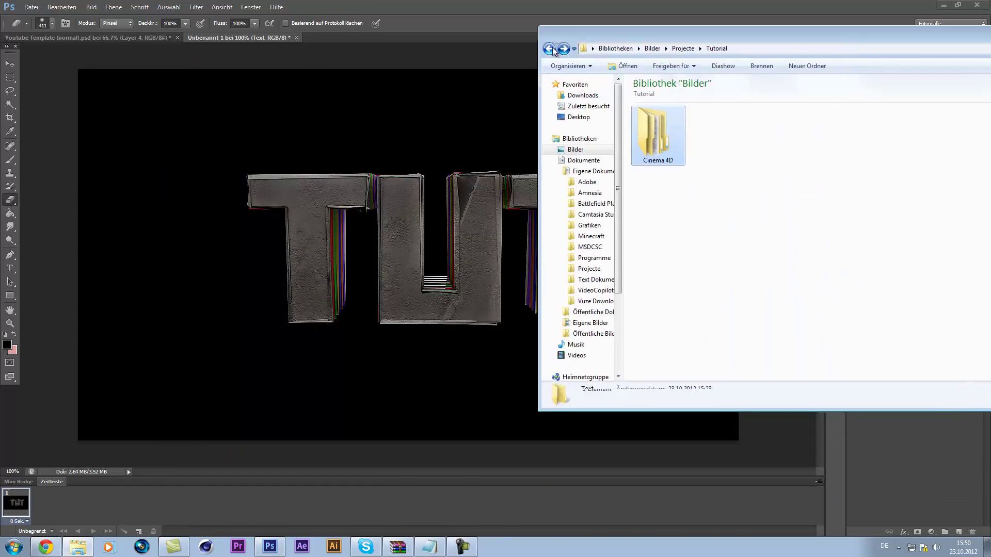
left_click(582, 161)
left_click_drag(785, 45, 596, 51)
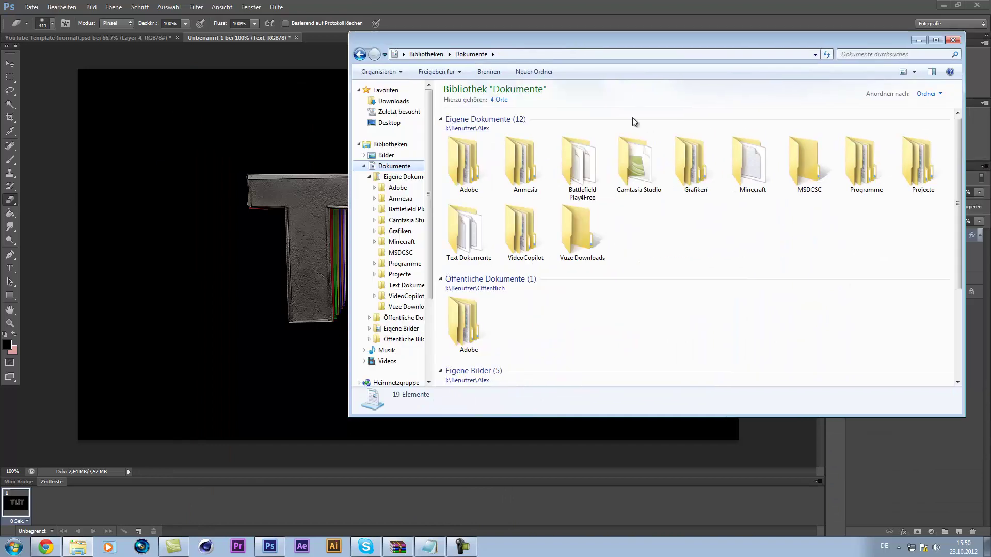
double_click(702, 192)
double_click(853, 161)
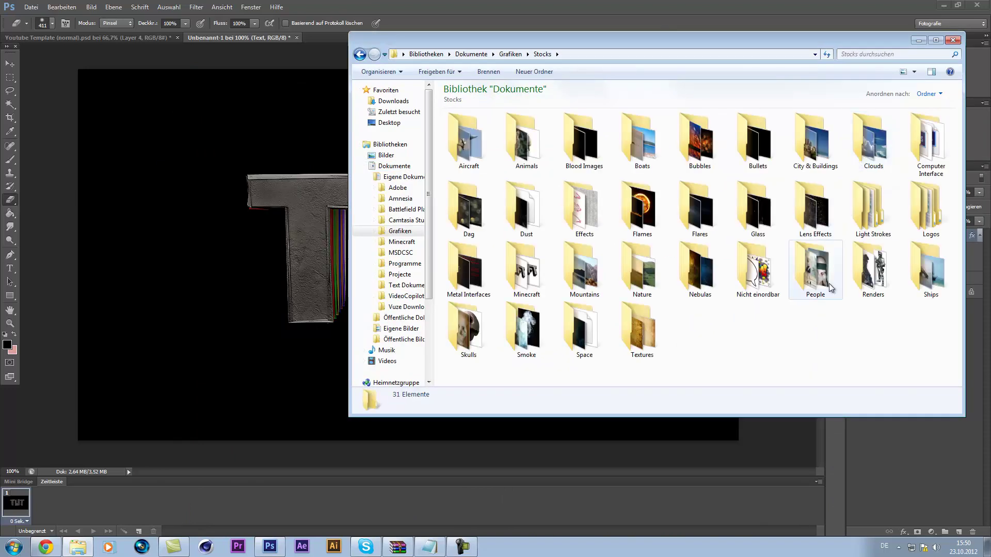
double_click(619, 327)
double_click(458, 152)
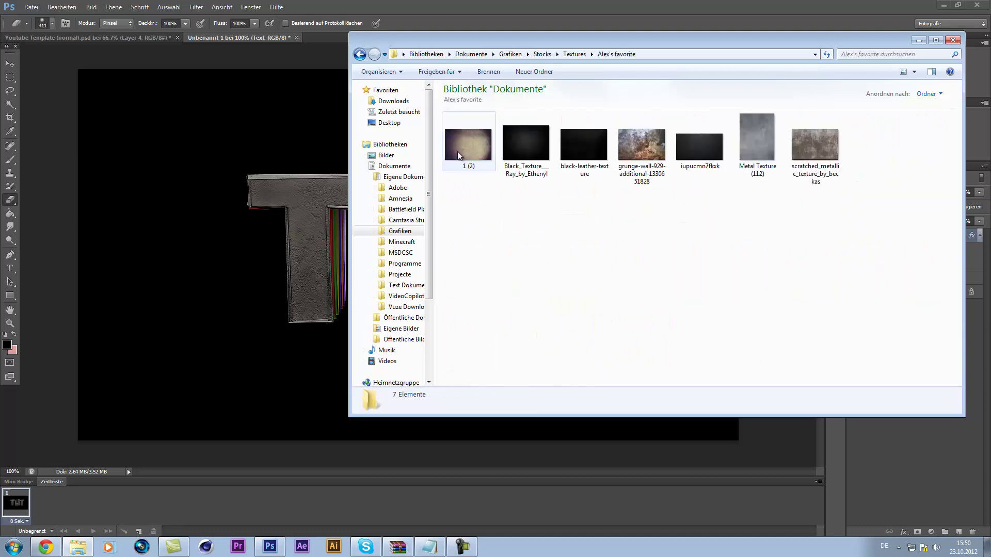
left_click(360, 54)
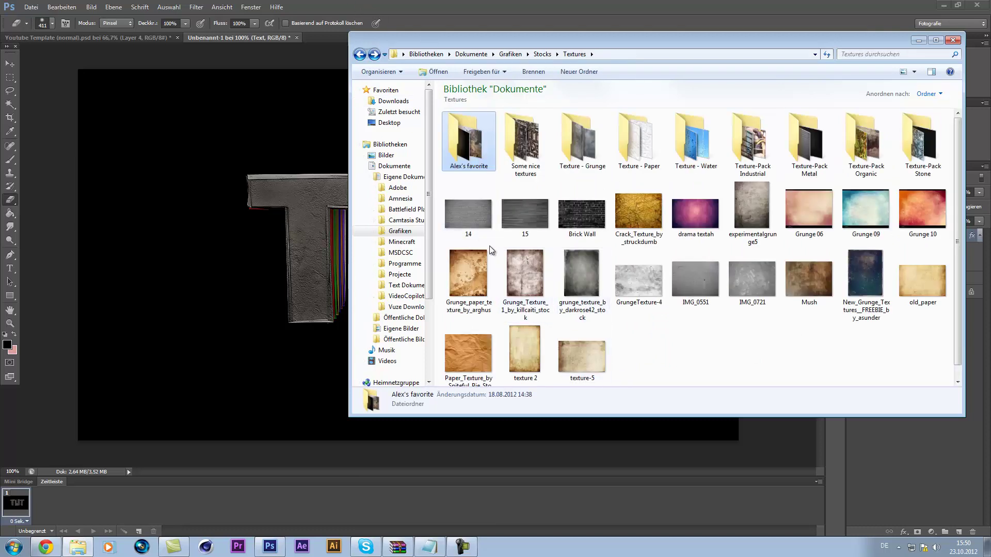
- Preview grunge_texture_by_darkrose42_stock and place it in the Photoshop document, rotated 90° counter-clockwise and enlarged to cover the TUT letters
double_click(588, 300)
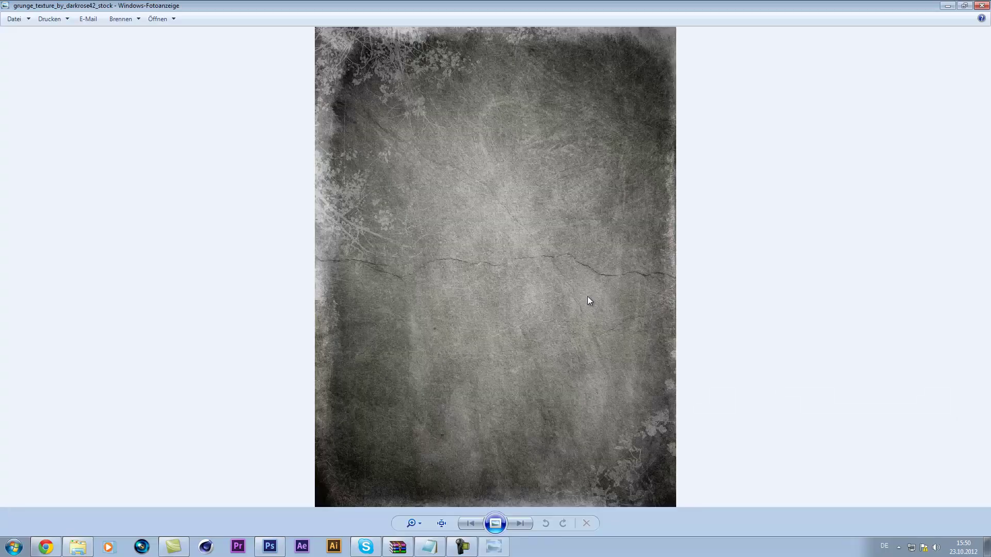
left_click(982, 4)
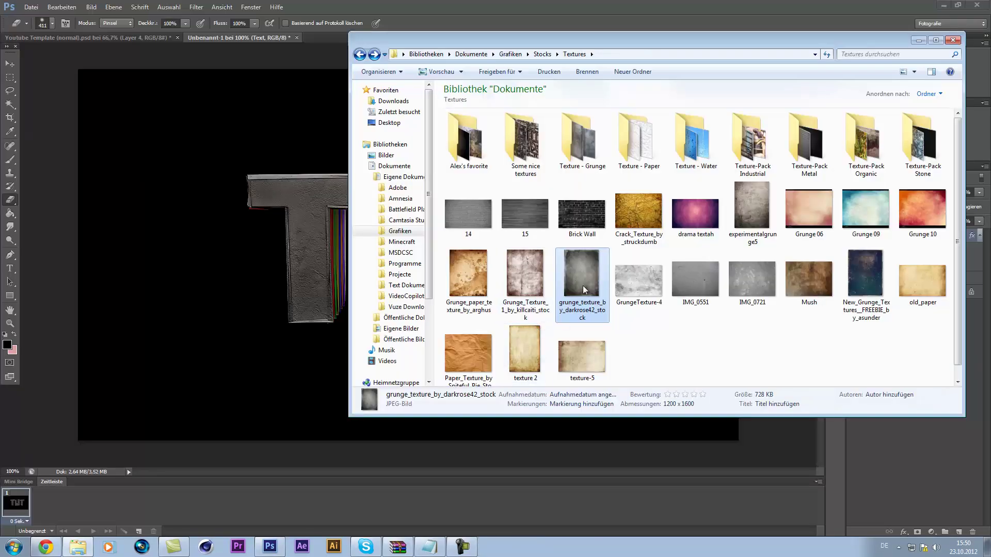
left_click_drag(586, 283, 217, 237)
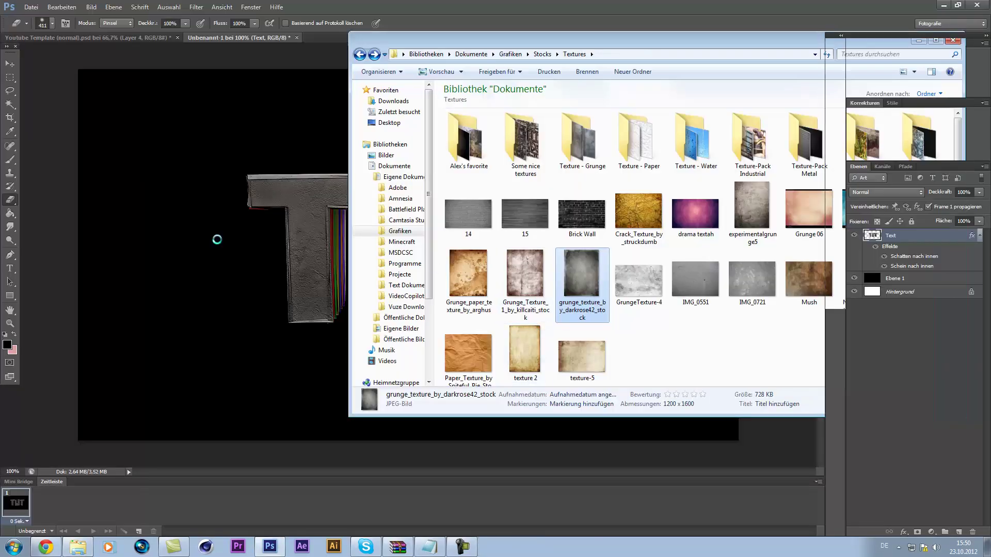
right_click(396, 193)
left_click(444, 318)
mouse_move(444, 318)
left_mouse_down()
mouse_move(447, 302)
mouse_move(449, 315)
left_mouse_up()
left_click_drag(597, 108, 645, 78)
left_click(517, 23)
key("e")
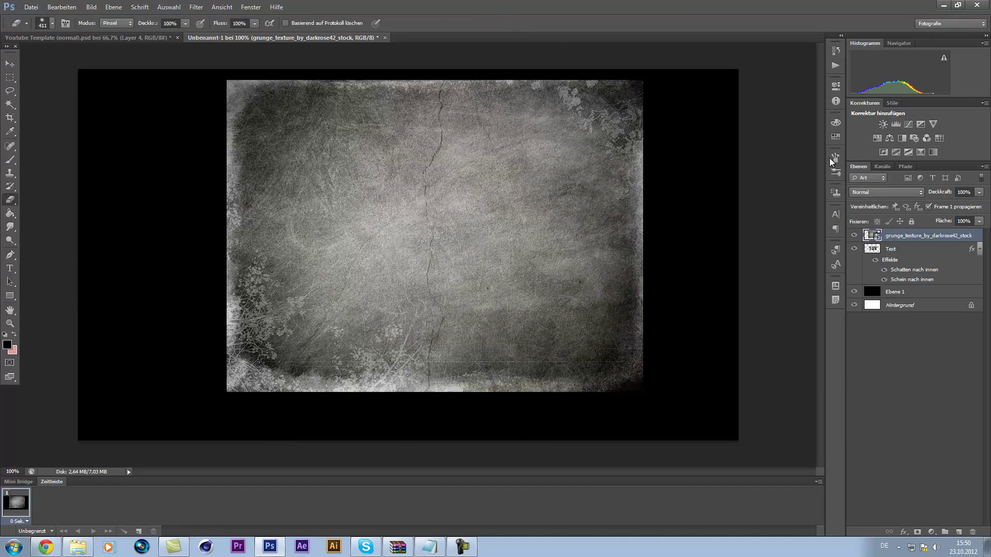
- Clip the grunge texture layer to the Text layer and set its blend mode to Ineinanderkopieren
right_click(918, 237)
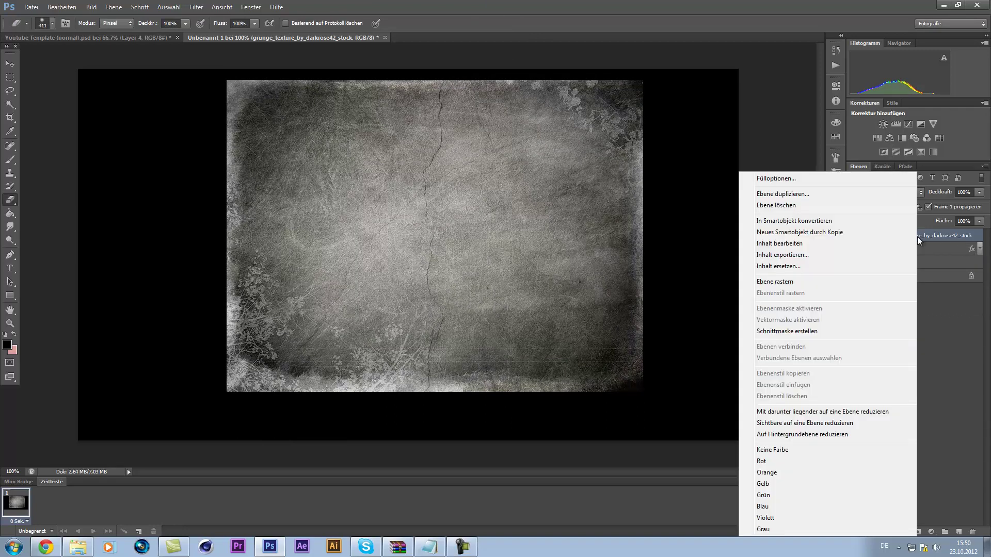
left_click(828, 331)
left_click(874, 193)
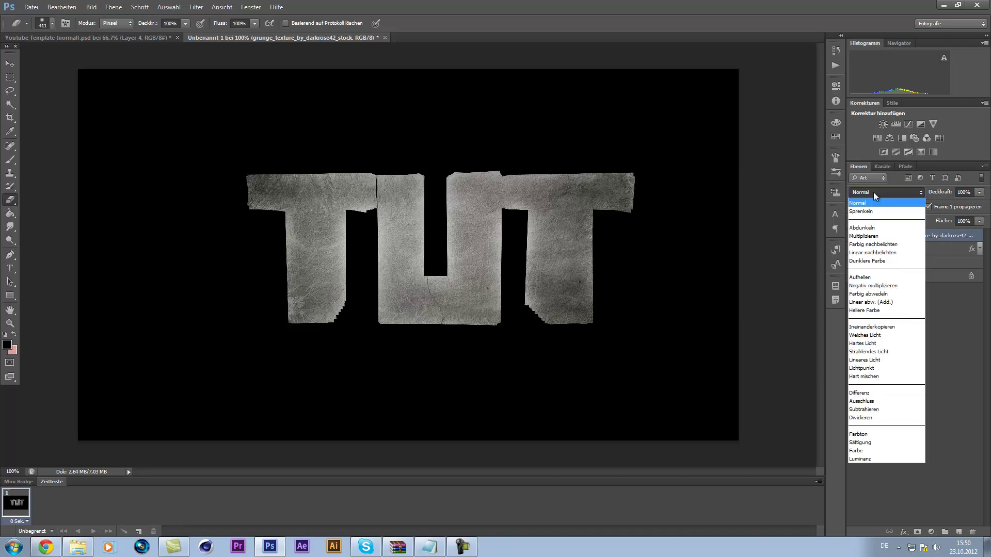
left_click(877, 327)
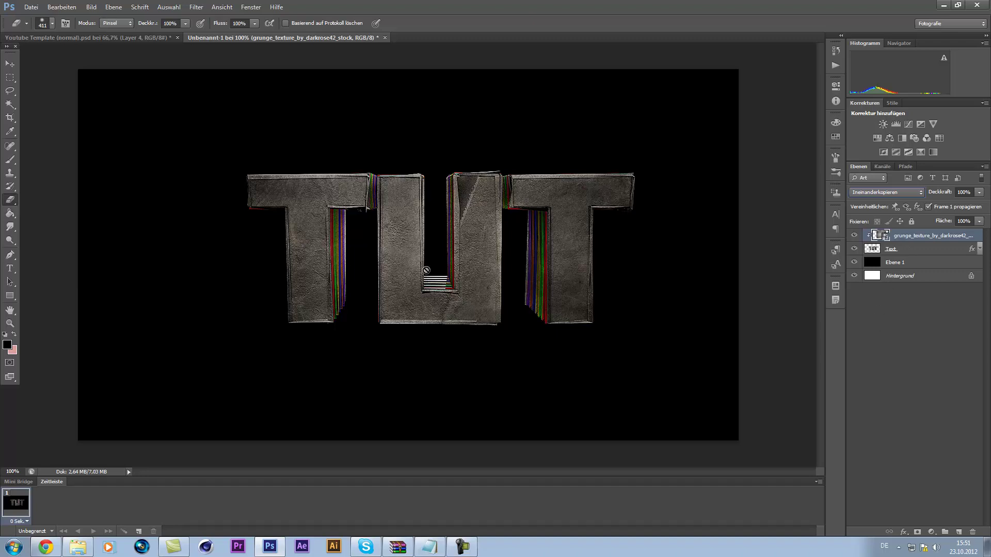
- Switch to Windows Explorer, browse to the Flares folder under Dokumente > Grafiken > Stocks and preview the Green flare
left_click(78, 547)
left_click(380, 123)
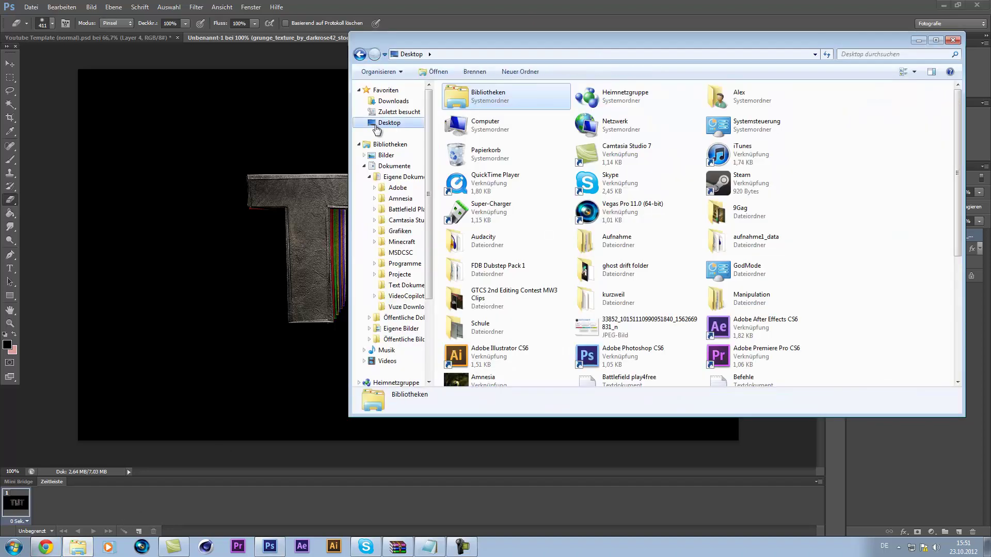
left_click_drag(456, 49, 438, 57)
left_click(375, 163)
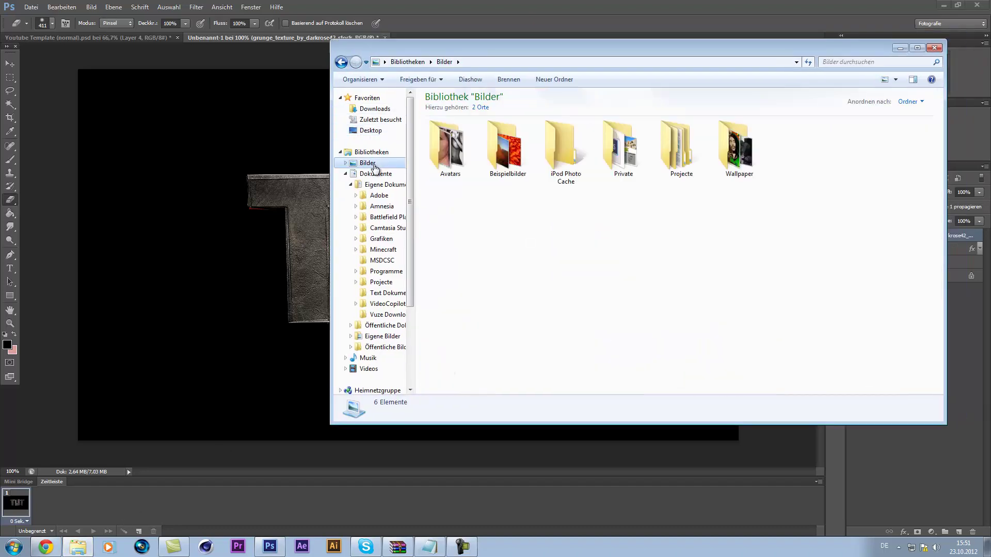
left_click(341, 62)
left_click(341, 62)
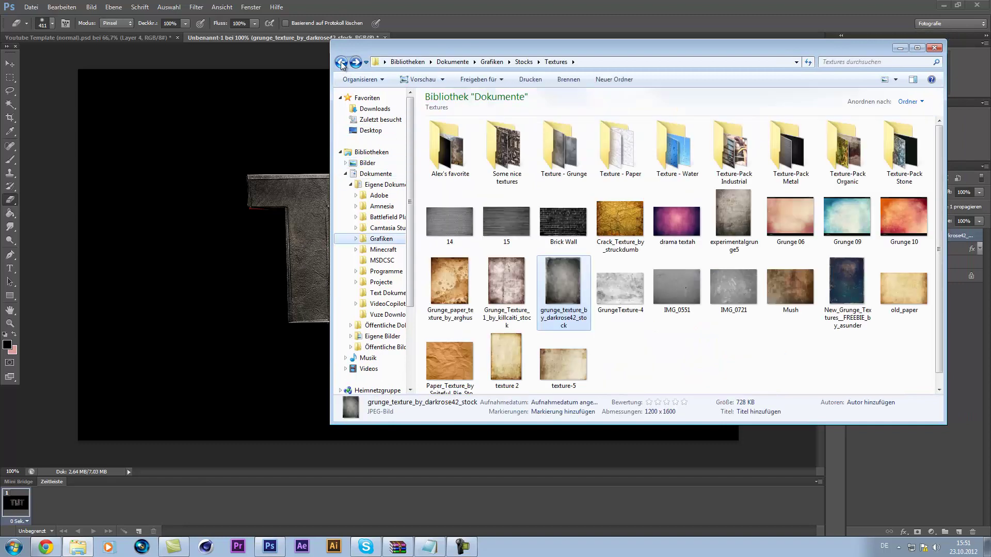
left_click(341, 62)
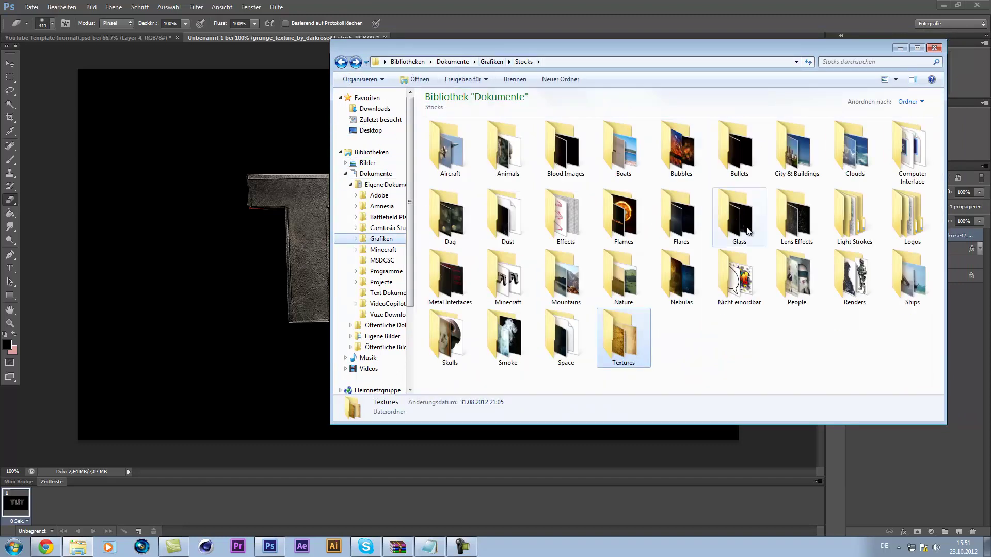
double_click(664, 222)
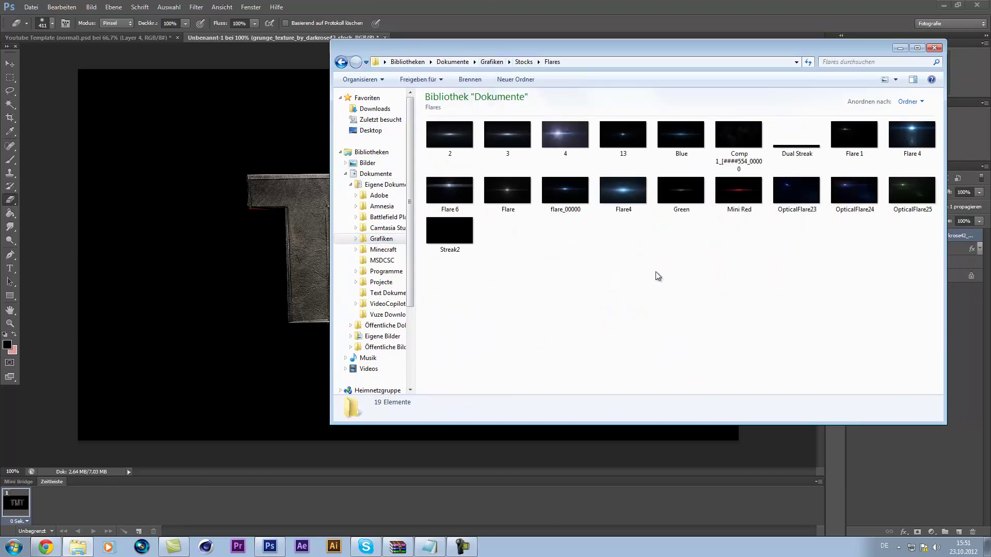
double_click(692, 199)
left_click(982, 5)
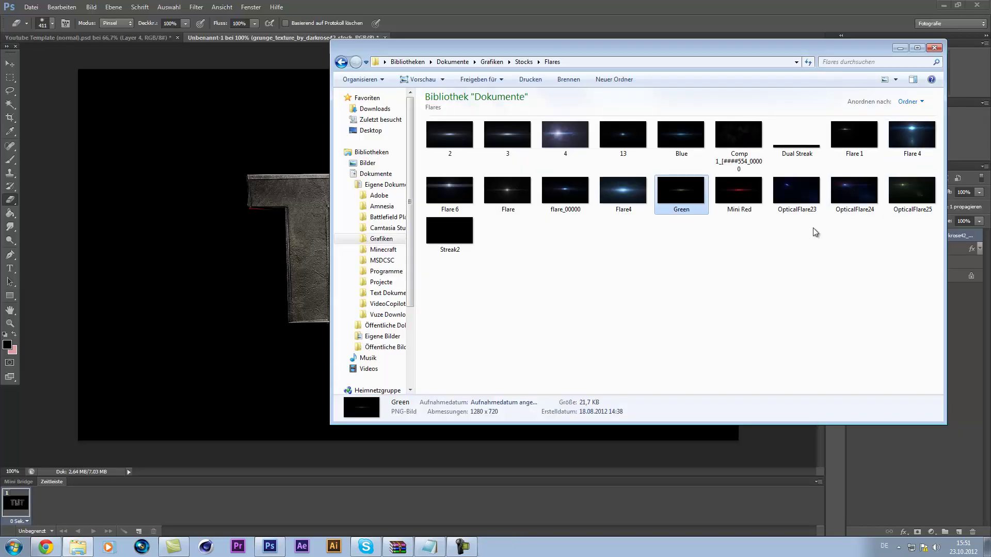
- Place the Green flare image over the text in Photoshop and set its blend mode to Negativ multiplizieren
left_click_drag(672, 198, 250, 287)
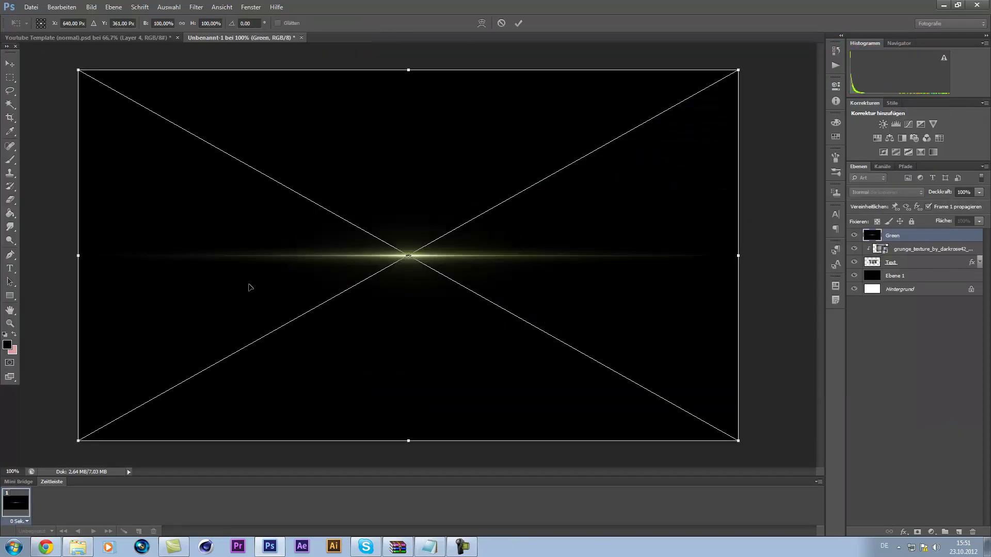
left_click(519, 22)
key("e")
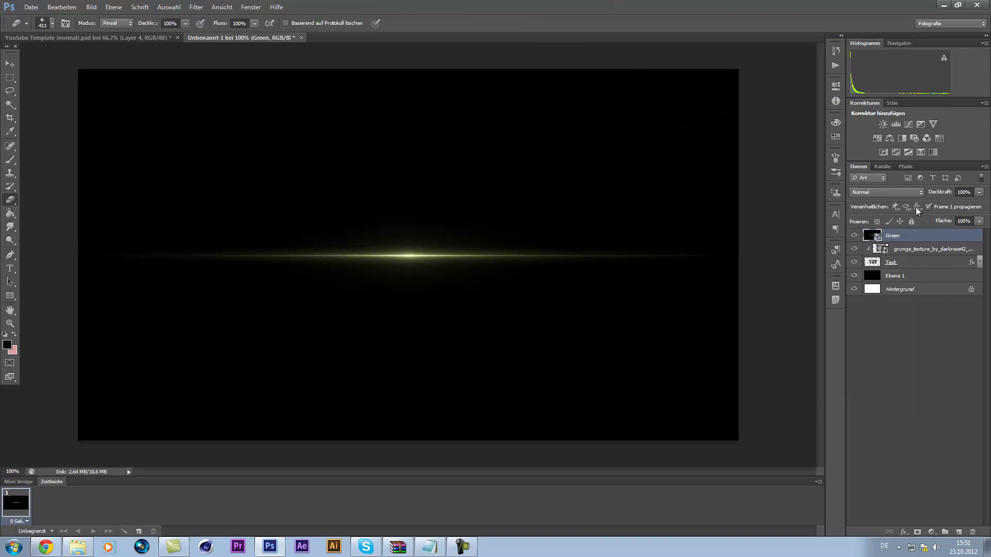
left_click(887, 192)
left_click(890, 283)
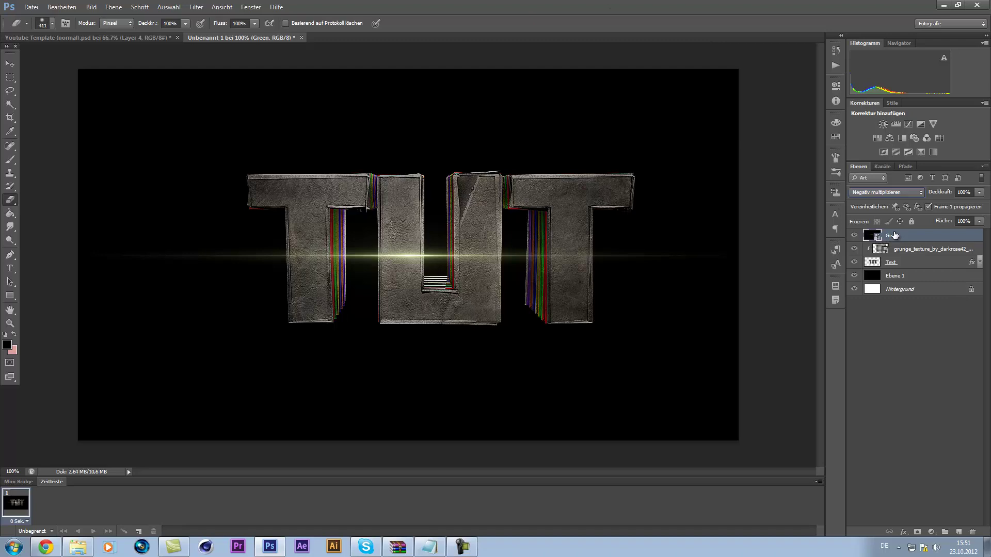
- Rasterize the Green flare layer and shift its hue to a warm orange with Farbton/Sättigung
left_click(503, 208)
left_click(469, 214)
key("ctrl+u")
left_click_drag(626, 371, 600, 370)
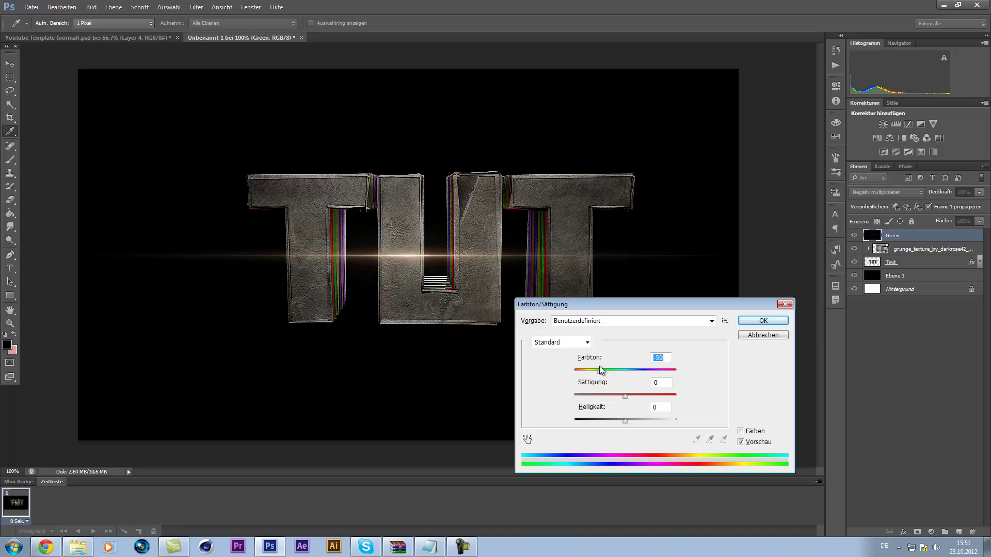
left_click(763, 320)
key("e")
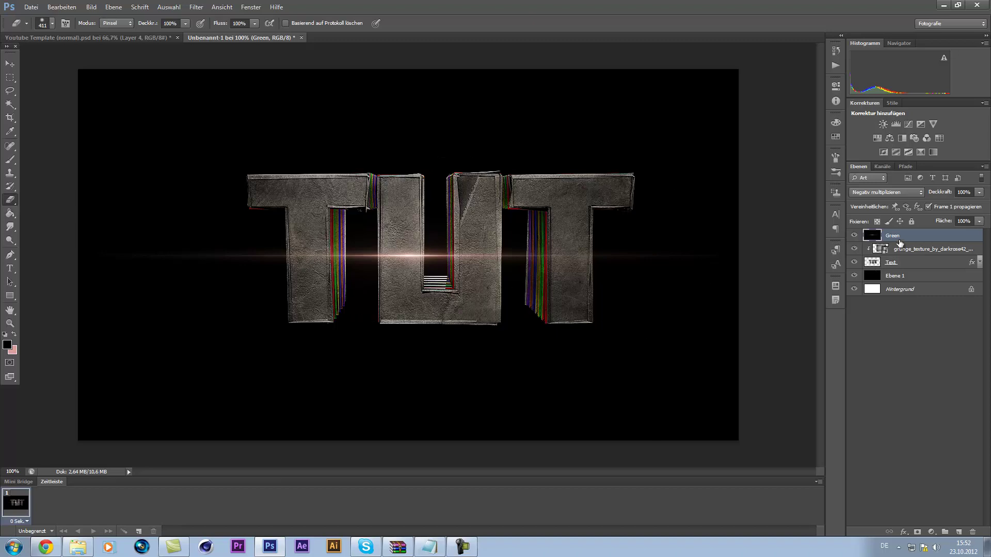
- Delete the Green flare layer
key("Delete")
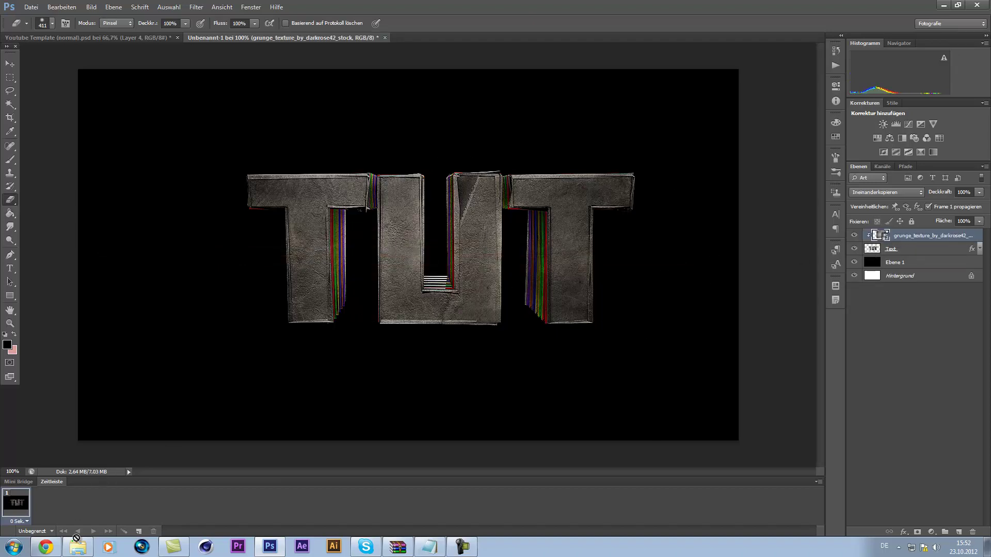
- Switch to Windows Explorer and look through the PSD files in the Templates folder under Dokumente > Grafiken > Photoshop
left_click(77, 547)
left_click(392, 173)
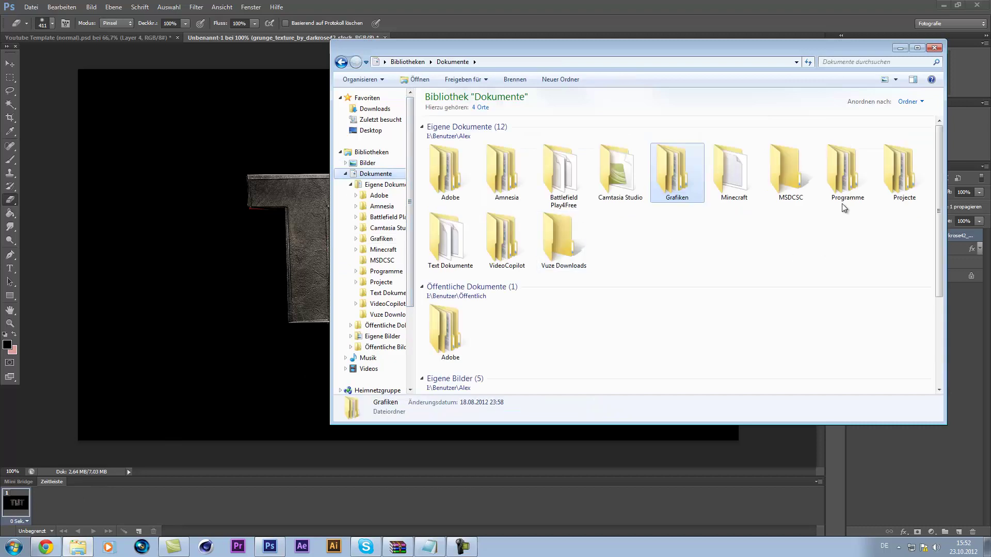
double_click(692, 176)
double_click(745, 153)
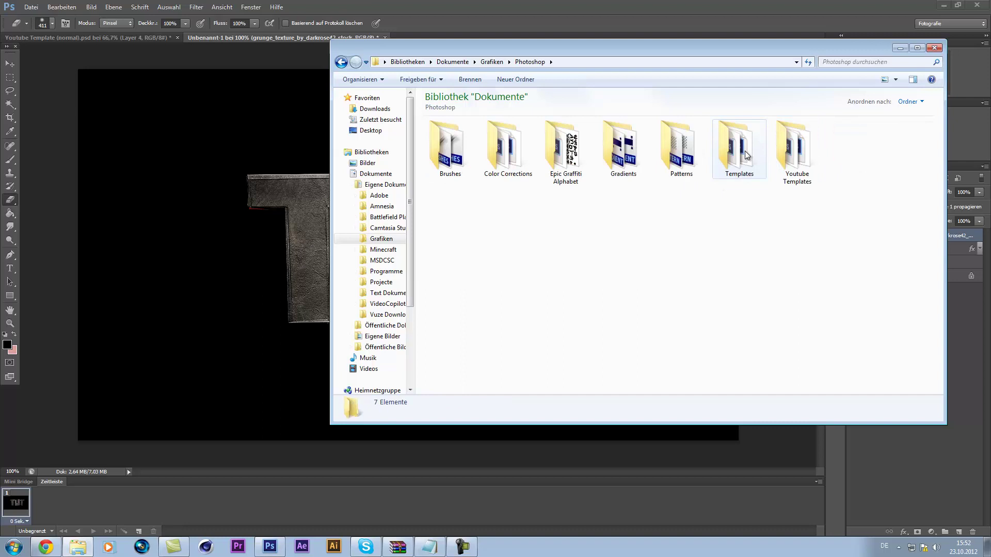
double_click(746, 153)
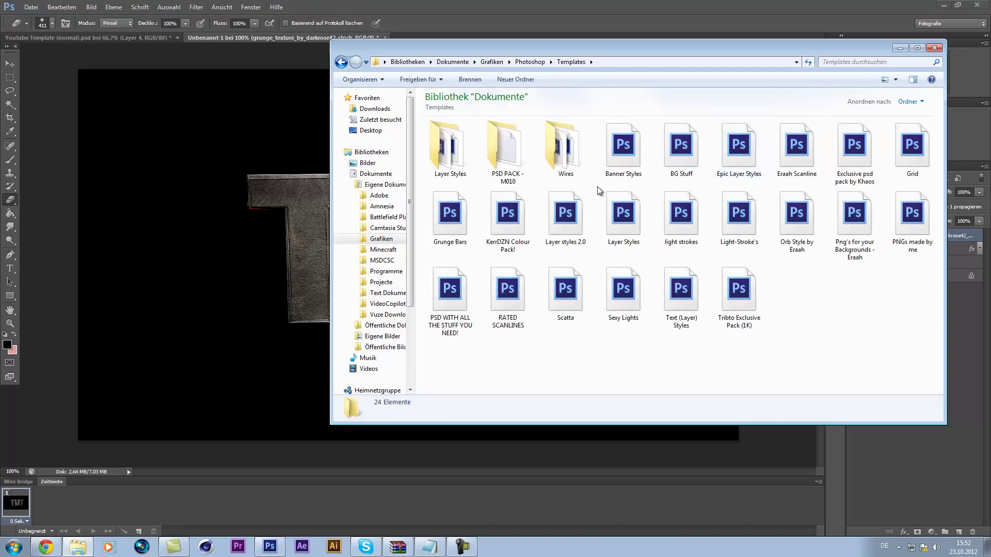
left_click(341, 62)
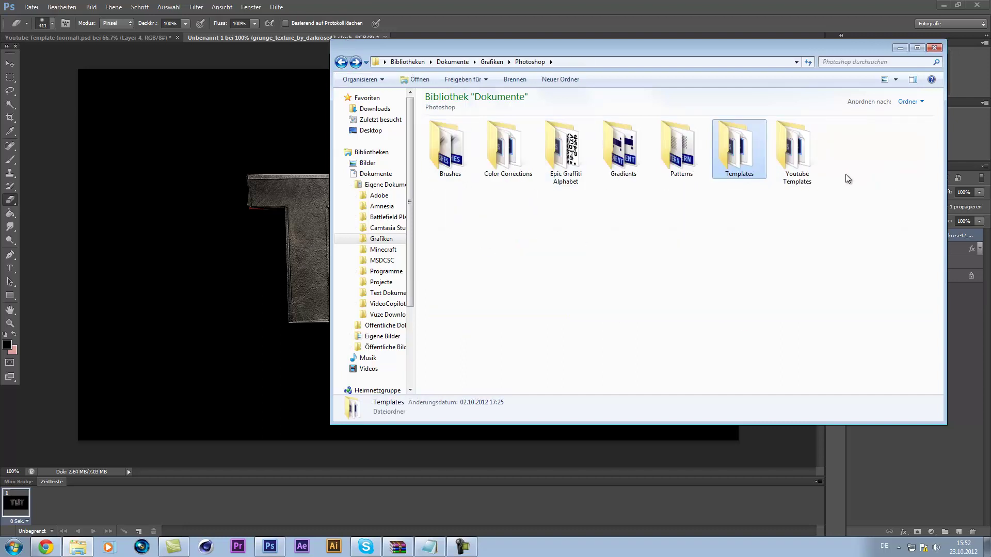
double_click(730, 145)
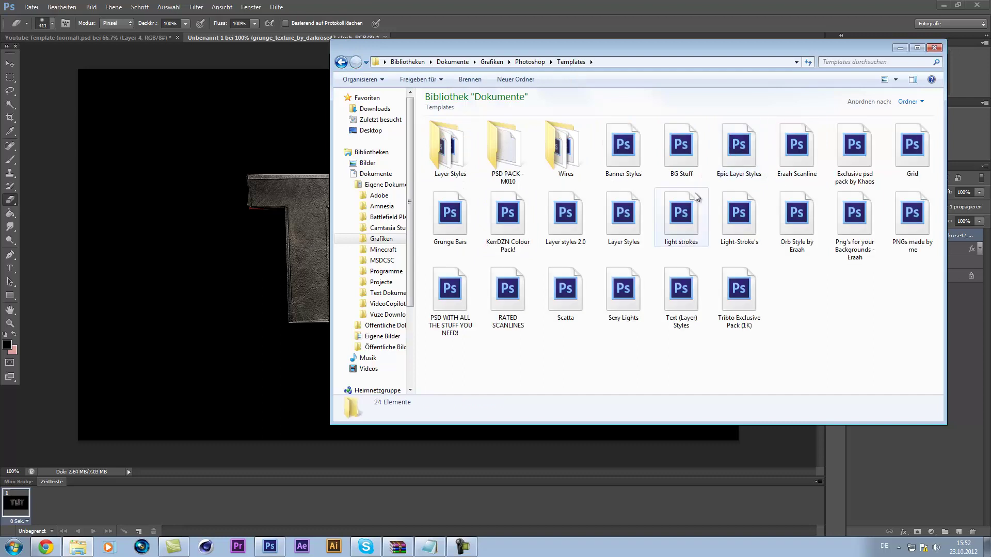
left_click(341, 62)
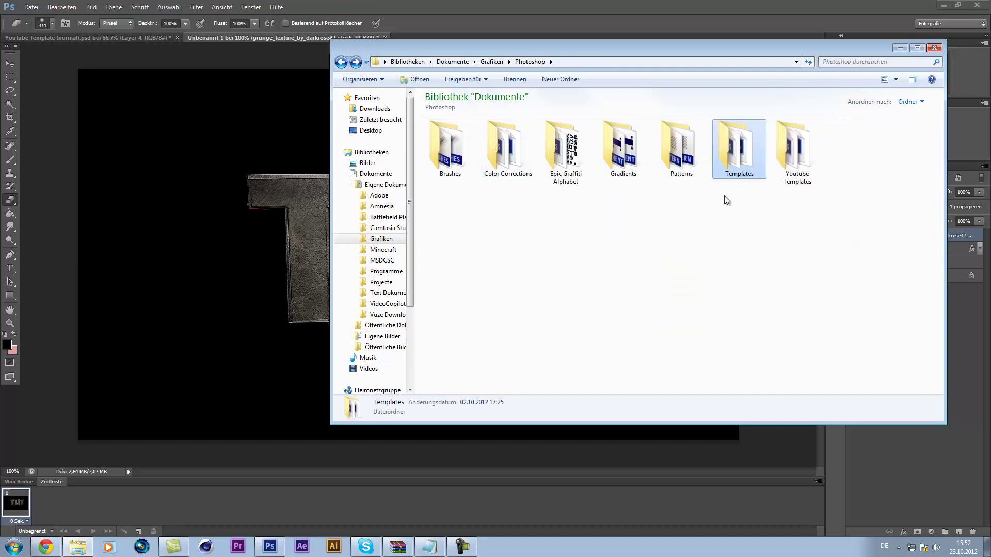
double_click(729, 155)
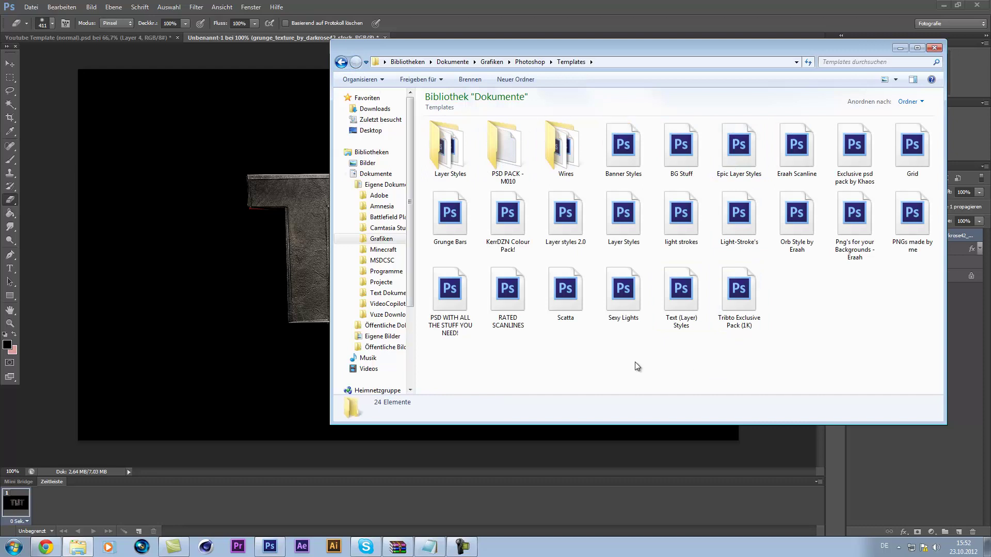
- Open PSD WITH ALL THE STUFF YOU NEED! in Photoshop, show and expand its flares group, and select the bySqinz Flare 5 layer
double_click(459, 302)
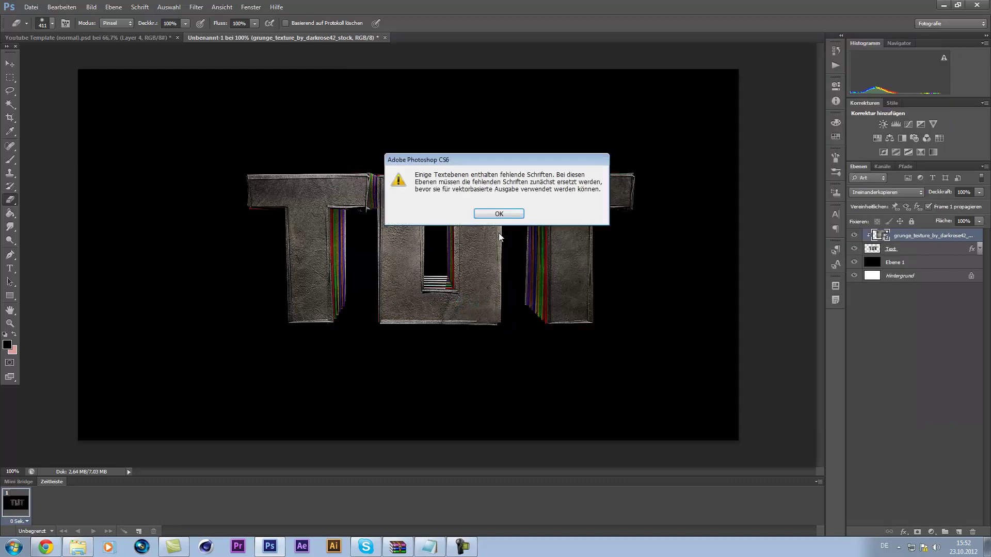
left_click(498, 215)
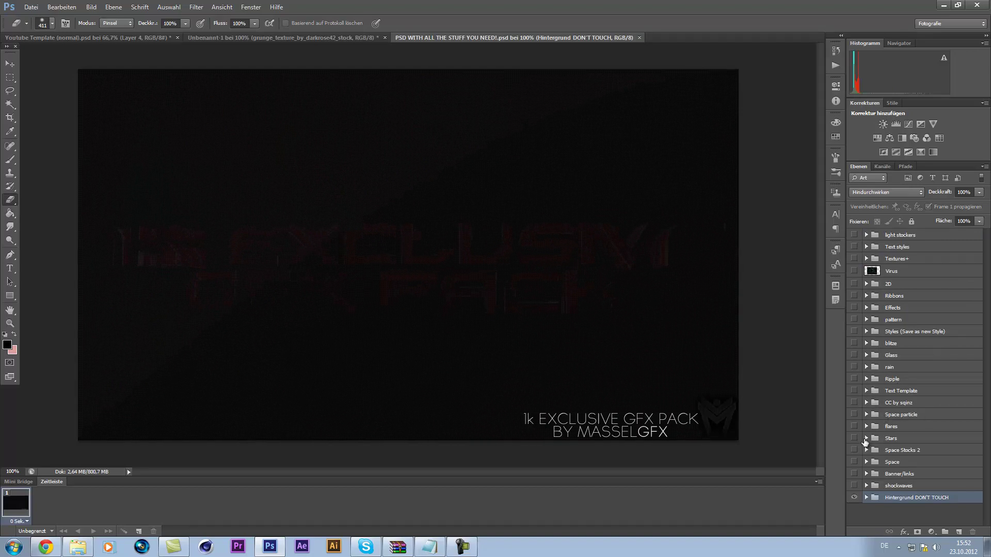
left_click(855, 427)
left_click(867, 426)
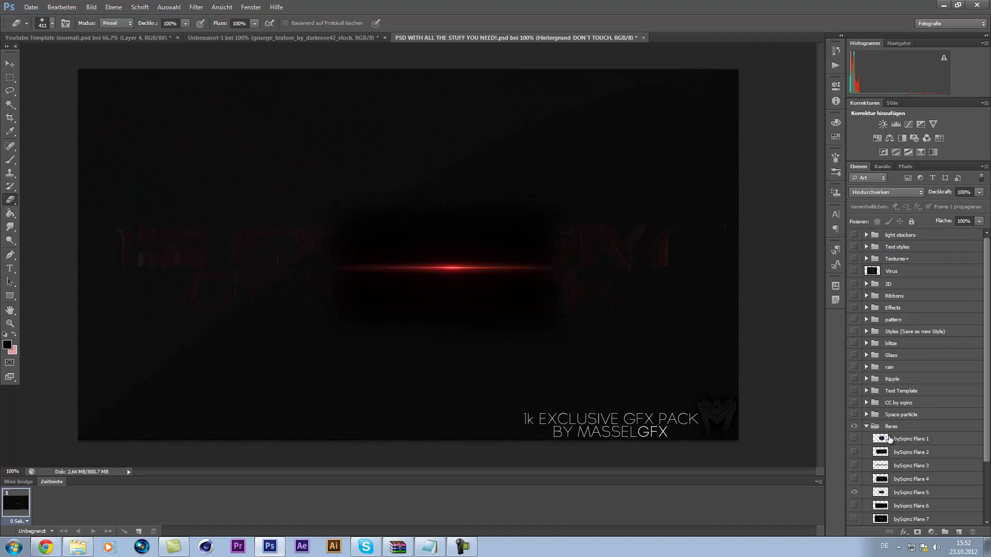
scroll(891, 439, "down", 2)
left_click(884, 444)
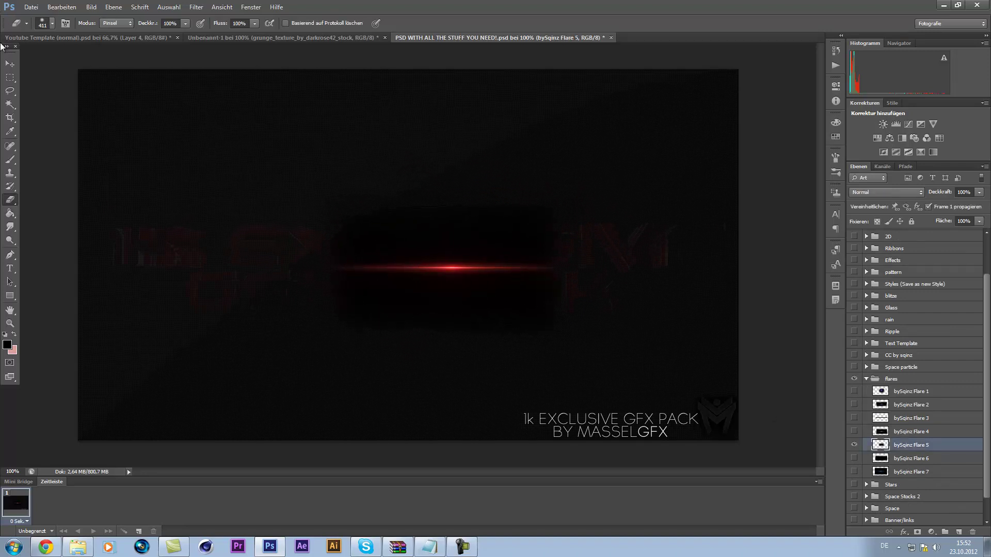
- Copy the bySqinz Flare 5 layer into Unbenannt-1 over the first T and release it from the clipping mask
left_click(12, 64)
left_click_drag(417, 249, 290, 92)
left_click_drag(308, 137, 309, 247)
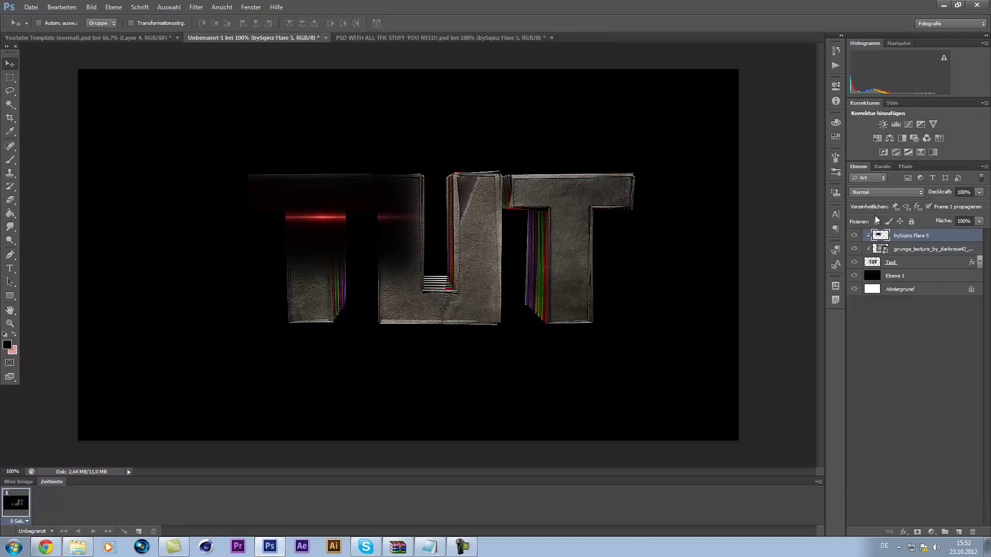
right_click(909, 238)
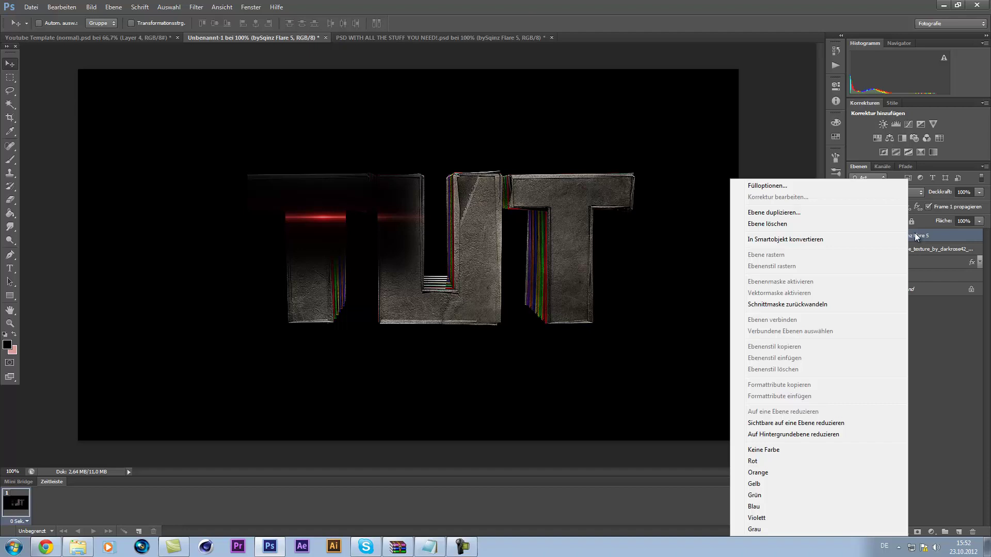
left_click(884, 308)
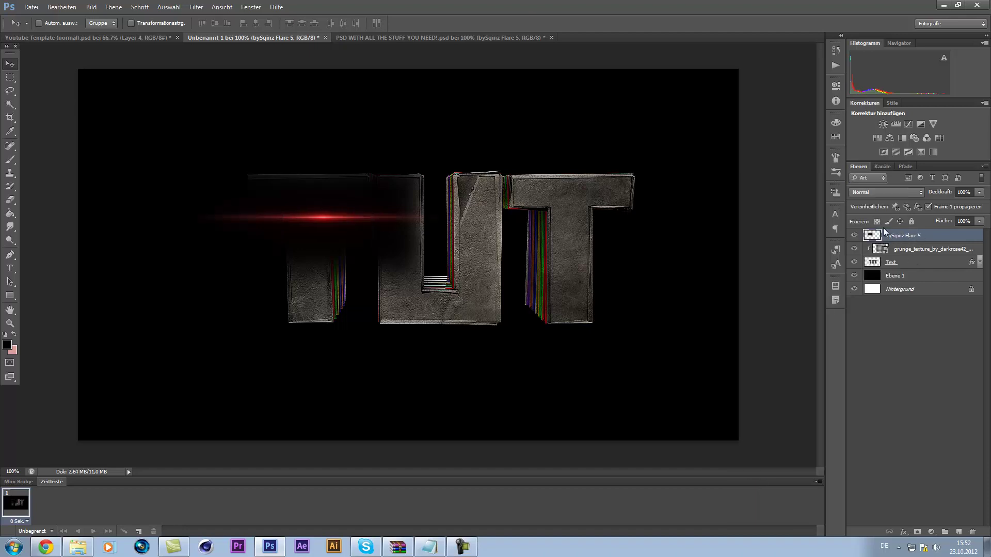
- Set the flare layer's blend mode to Negativ multiplizieren and place it along the underside of the first T's crossbar
left_click(888, 195)
left_click(885, 192)
left_click(884, 190)
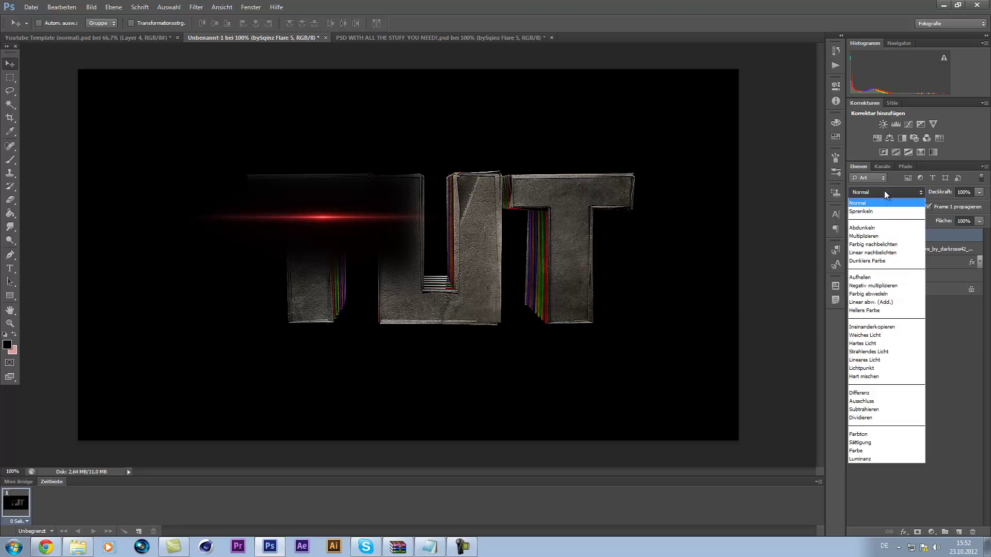
left_click(887, 286)
mouse_move(350, 226)
left_mouse_down()
mouse_move(324, 220)
mouse_move(317, 206)
mouse_move(345, 214)
left_mouse_up()
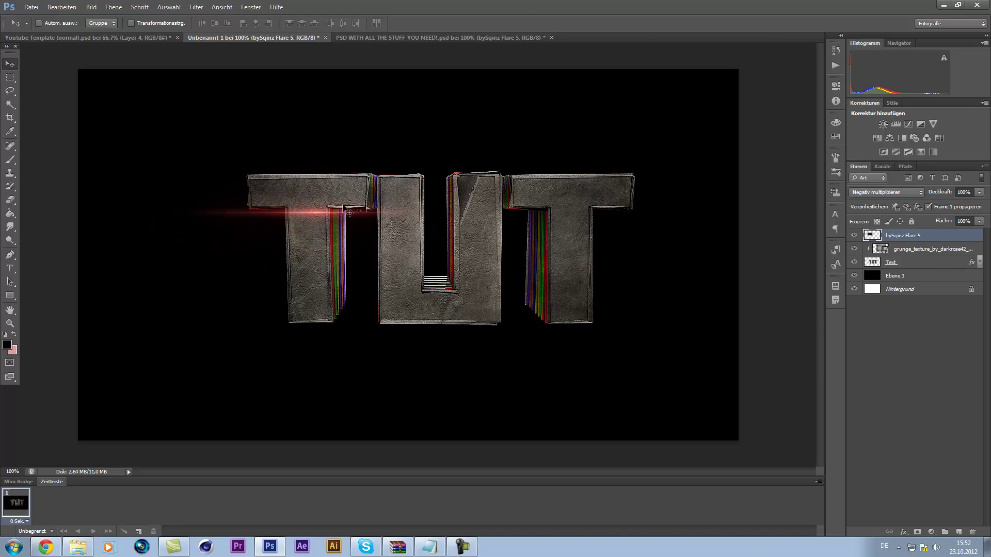
- Scale the flare to about 73 % and rotate it upright to about 88.4° beside the first T's stem
key("ctrl+t")
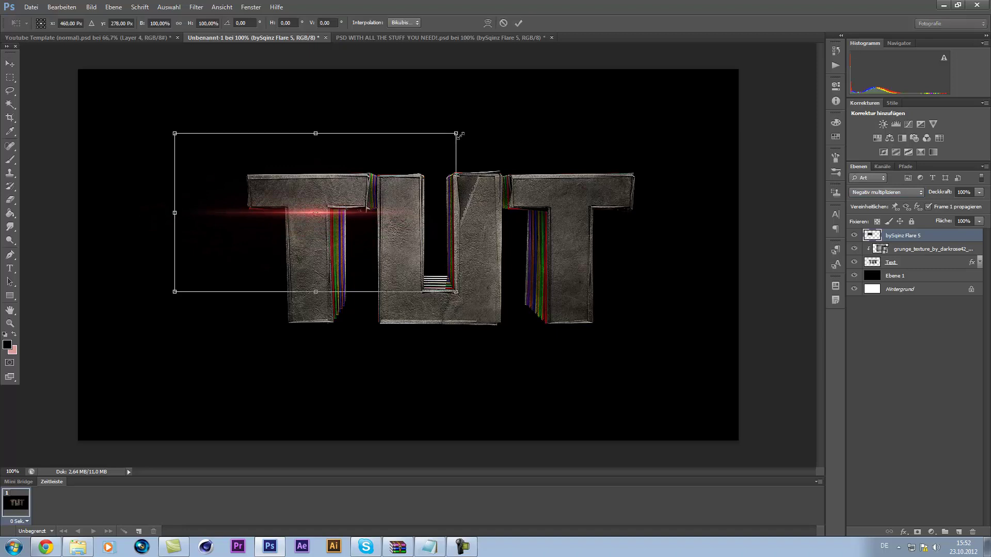
left_click_drag(457, 133, 507, 115)
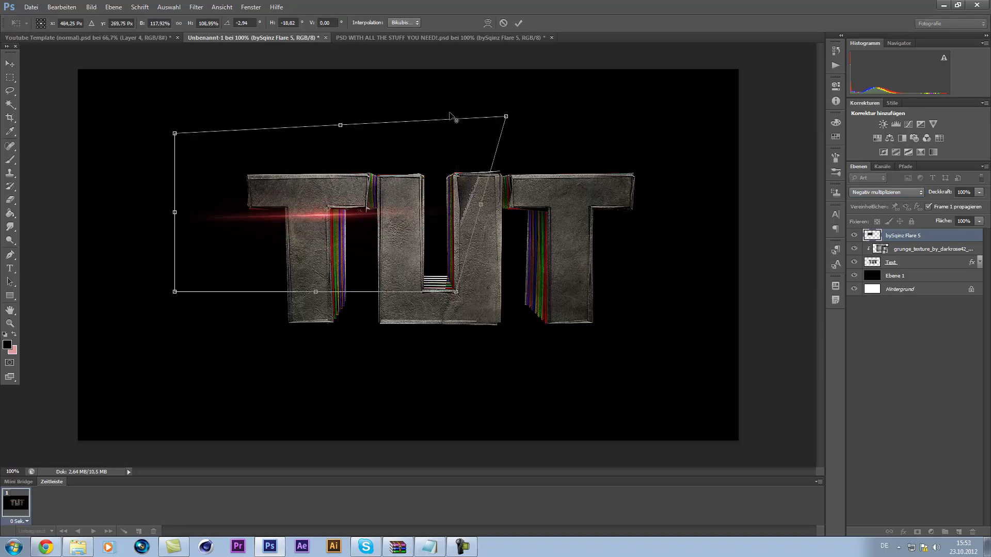
key("ctrl+z")
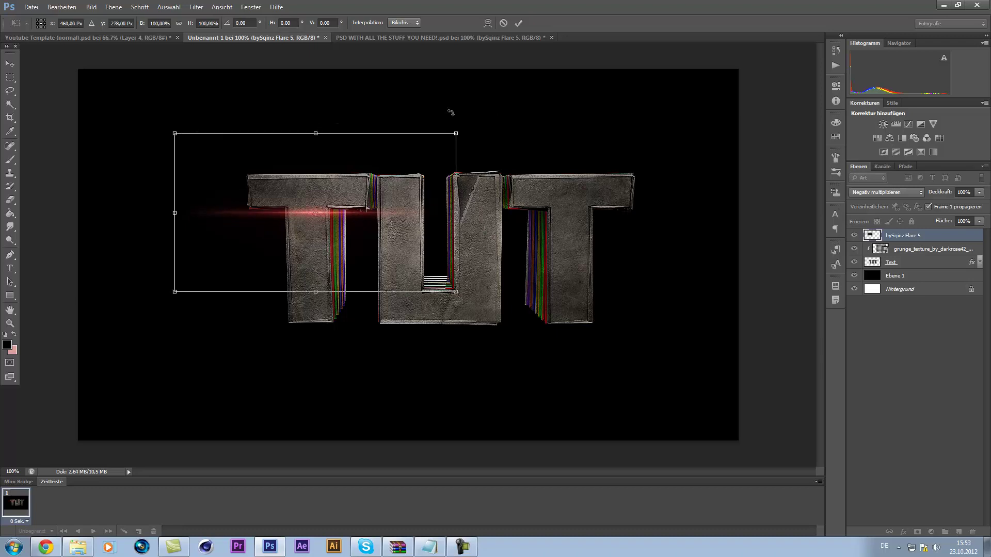
left_click_drag(459, 130, 355, 340)
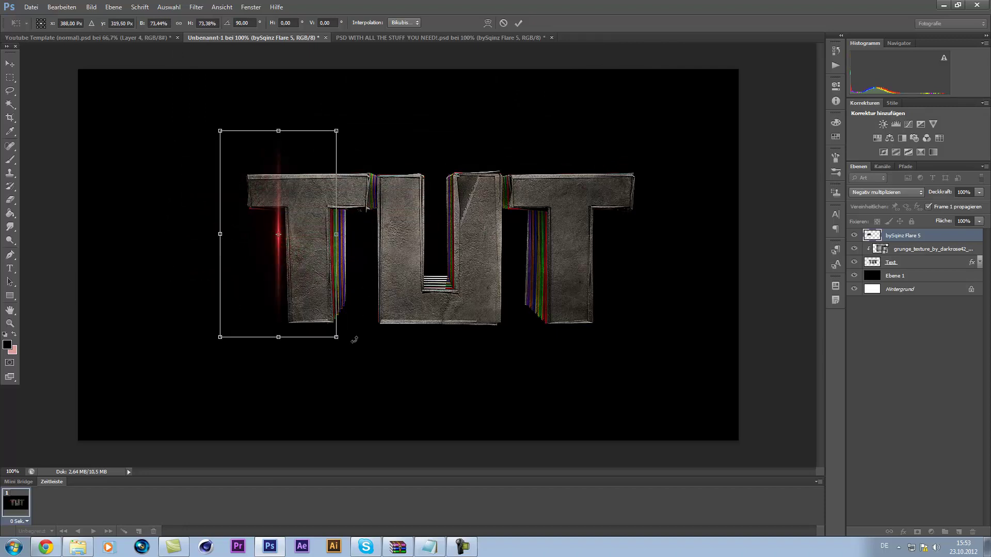
left_click_drag(287, 185, 293, 214)
left_click_drag(385, 217, 386, 214)
- Nudge the upright flare onto the left edge of the first T's stem
key("Right")
key("Right")
key("Right")
key("Down")
key("Down")
key("Down")
key("Down")
key("Down")
key("Down")
key("Down")
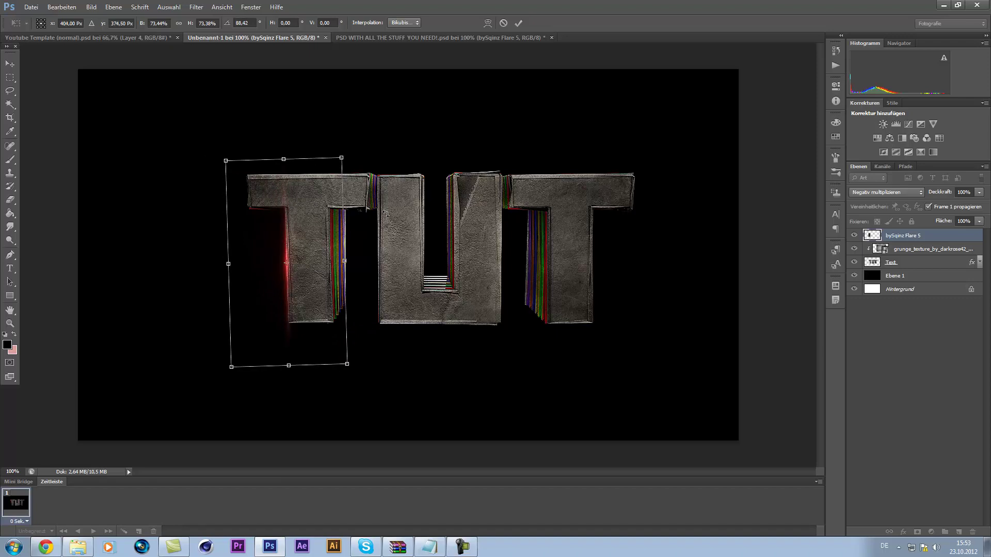
key("Down")
key("Down")
key("Down")
key("Down")
key("Down")
key("Down")
key("Down")
key("Right")
key("Down")
key("Up")
key("Up")
key("Up")
key("Up")
key("Up")
key("Up")
key("Up")
key("Up")
key("Up")
key("Up")
key("Up")
key("Up")
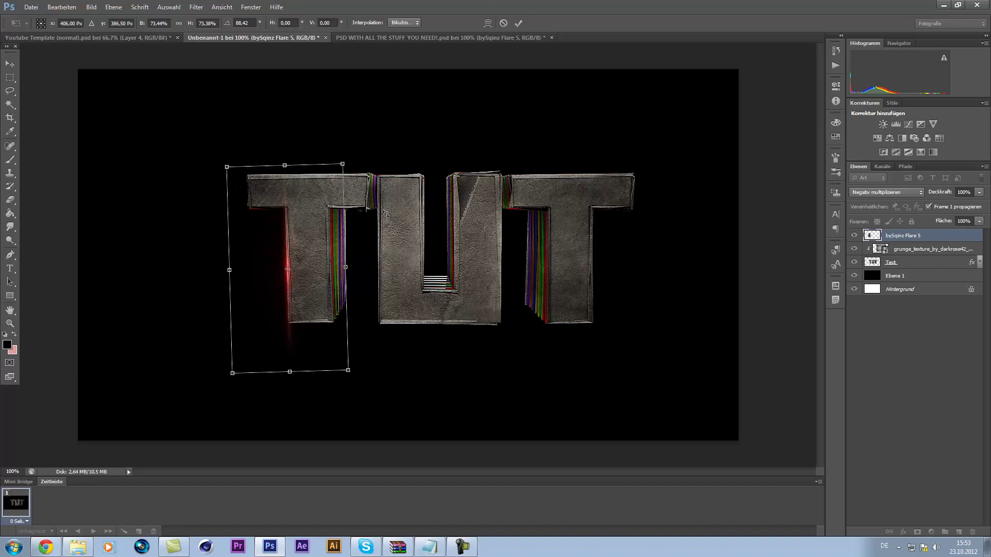
- Stretch the flare lengthwise to about 121 %, realign it with the left edge of the first T's stem, and apply the transformation
left_click_drag(295, 373, 283, 503)
left_click_drag(312, 368, 289, 312)
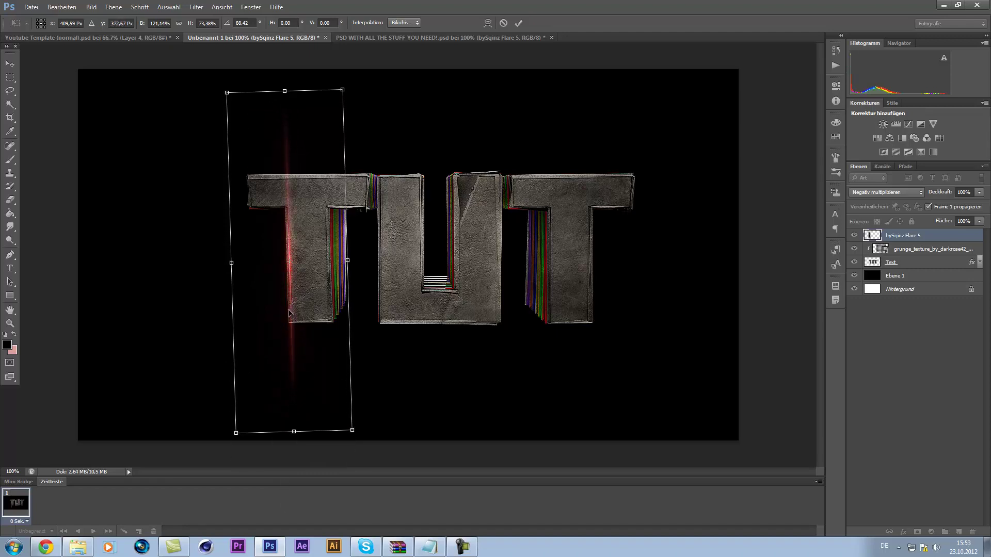
key("Left")
key("Left")
key("Left")
key("Left")
key("Down")
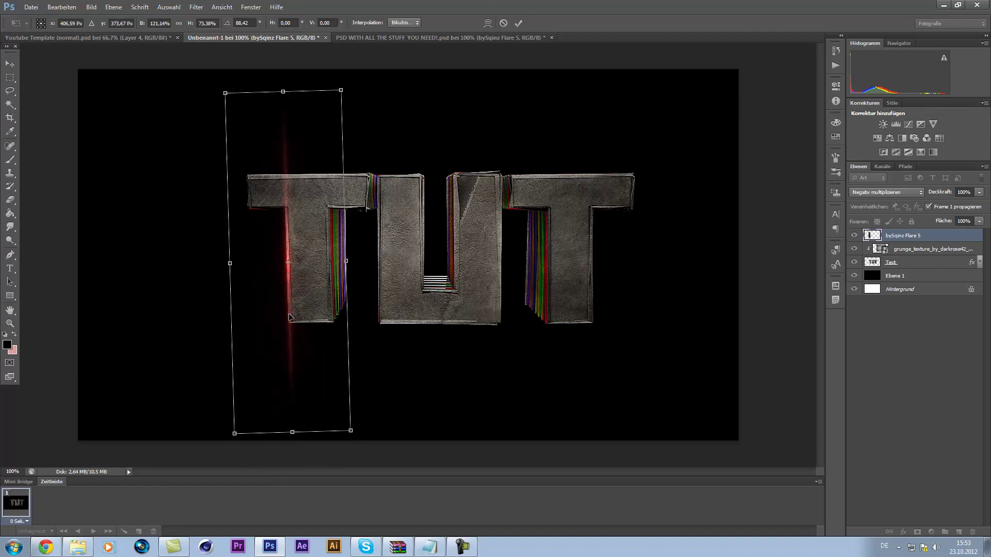
left_click(518, 23)
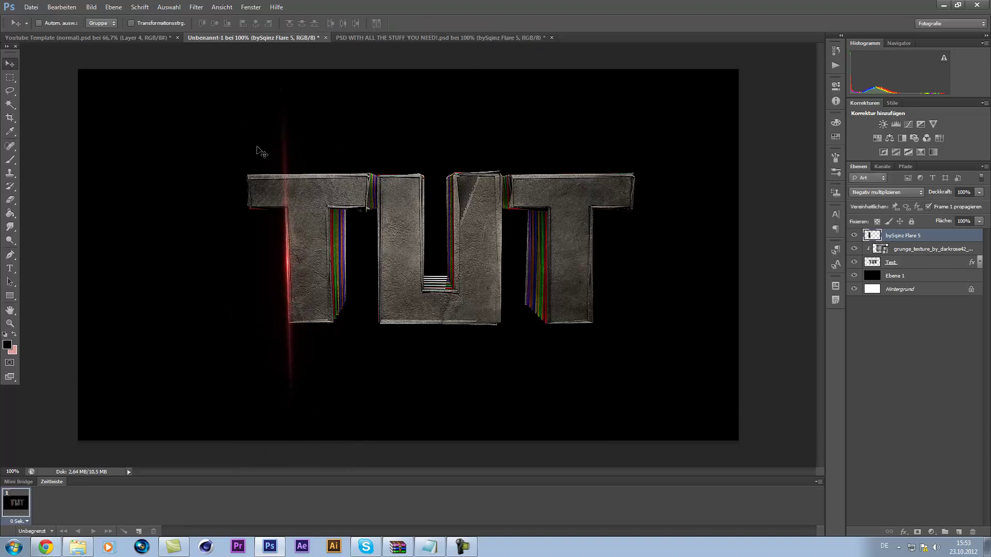
- Replace the Eraser's brushes with the Pinsel allgemein set and choose the soft 300 px brush
left_click(10, 199)
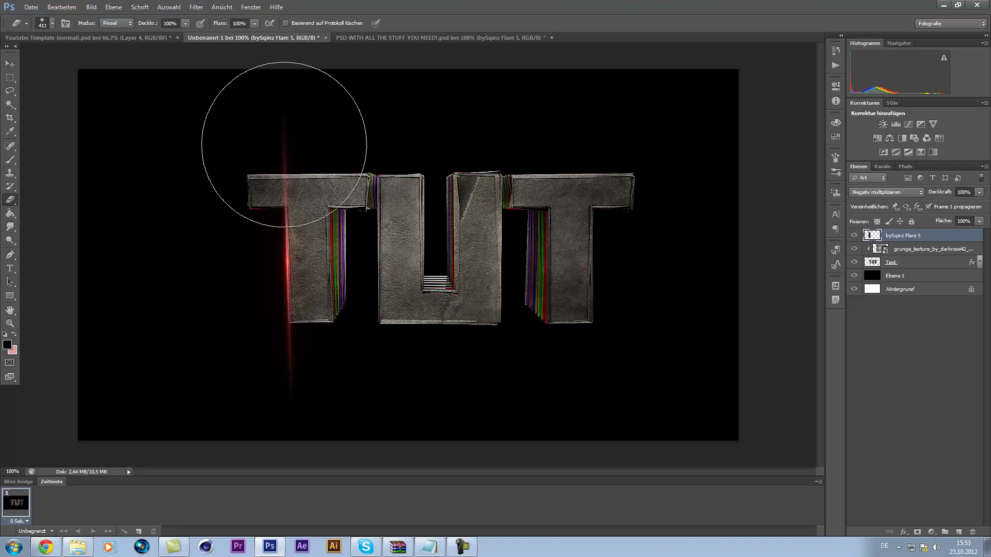
left_click(52, 23)
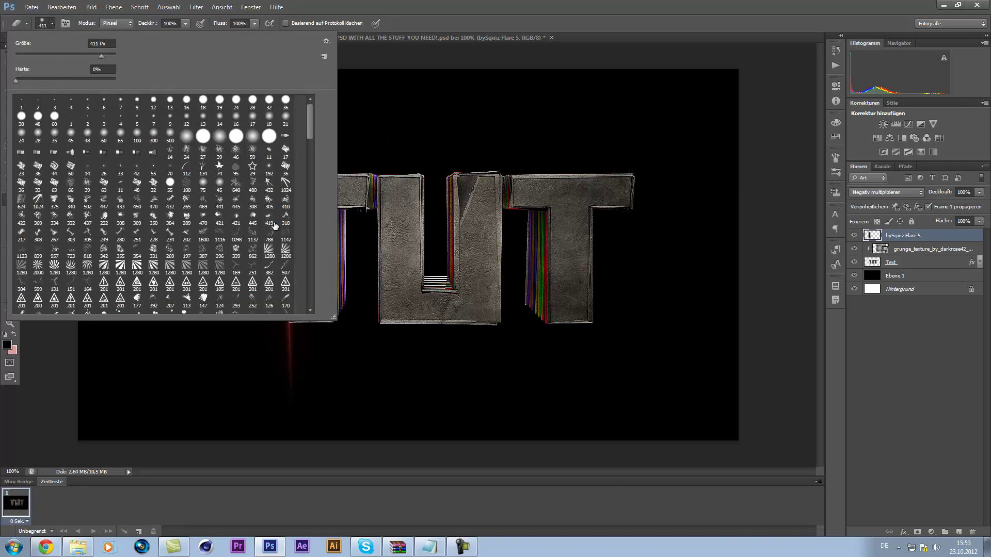
left_click(171, 135)
left_click(327, 40)
left_click(400, 227)
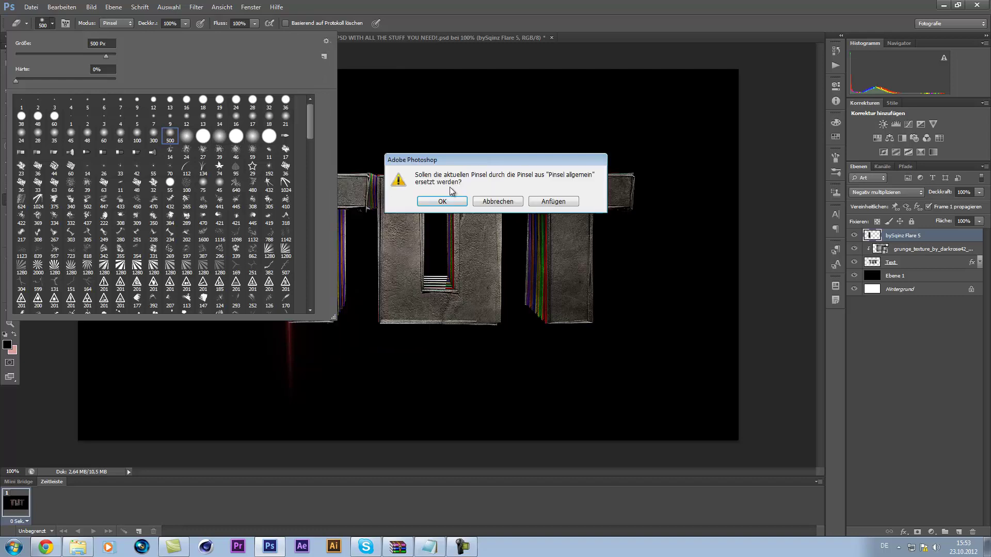
left_click(424, 202)
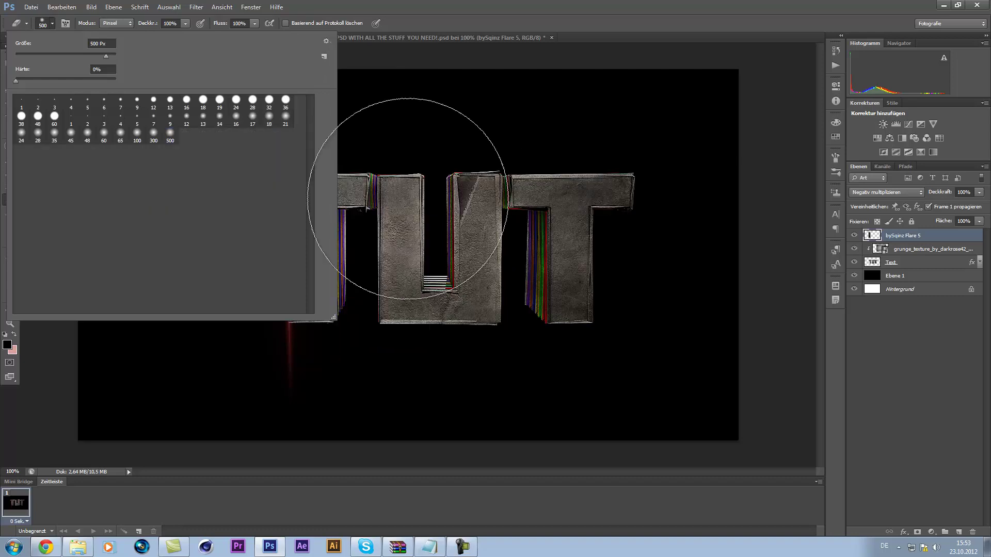
left_click(153, 135)
- Erase the flare's ends above and below the first T's stem, reducing the eraser to about 68 px for the finer touch-up
left_click(364, 199)
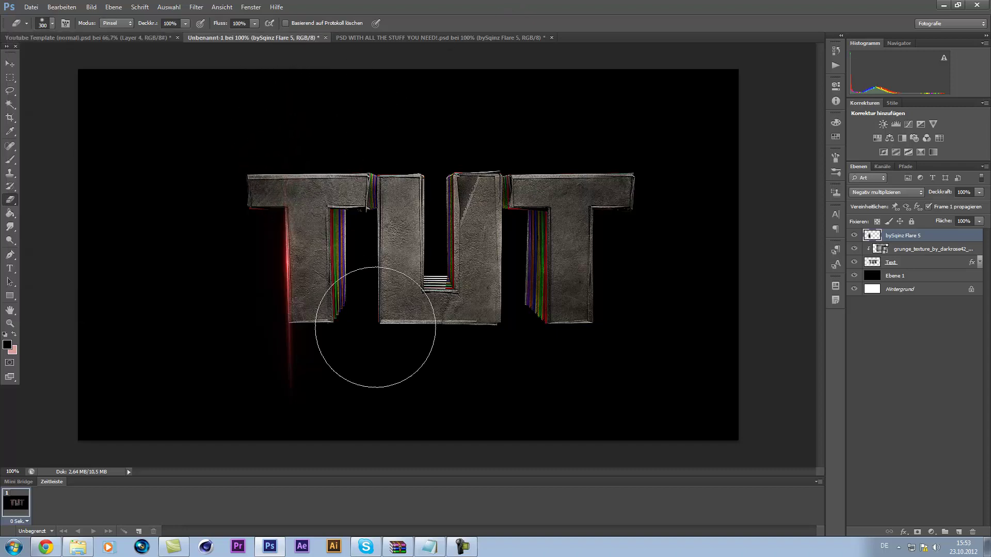
left_click(294, 387)
left_click(52, 24)
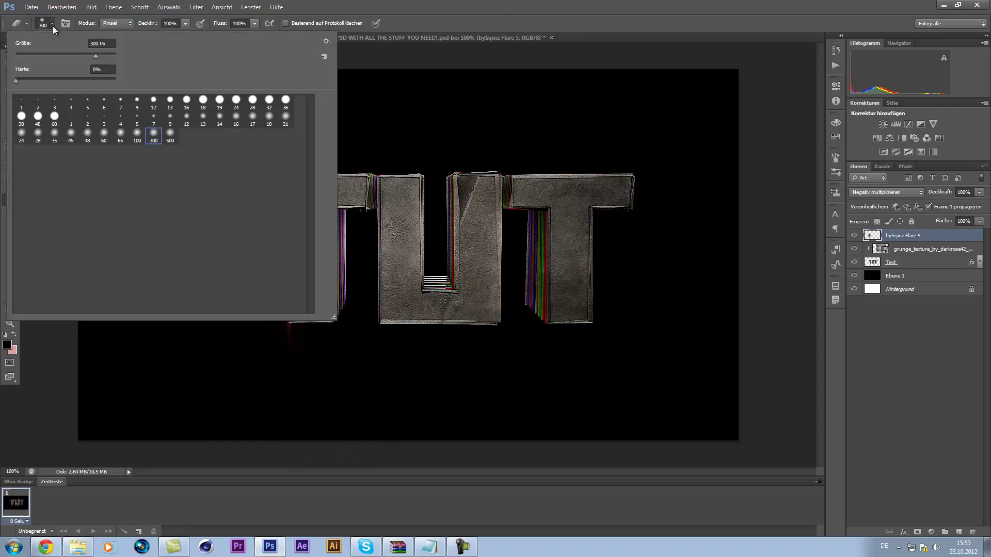
left_click(51, 54)
key("Return")
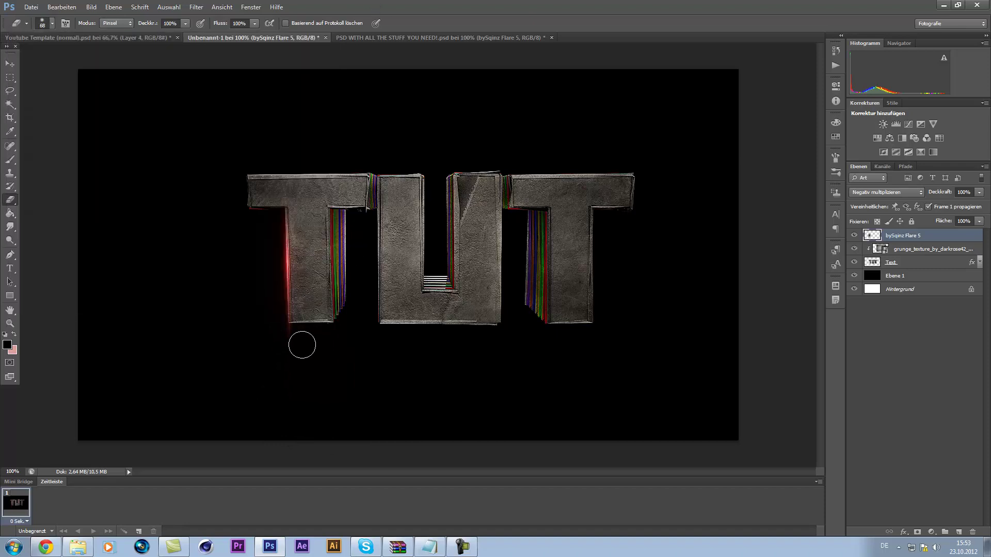
left_click(284, 194)
- Duplicate the flare twice, placing one copy on the right edge of the first T's stem and one on the U's left edge
left_click(10, 63)
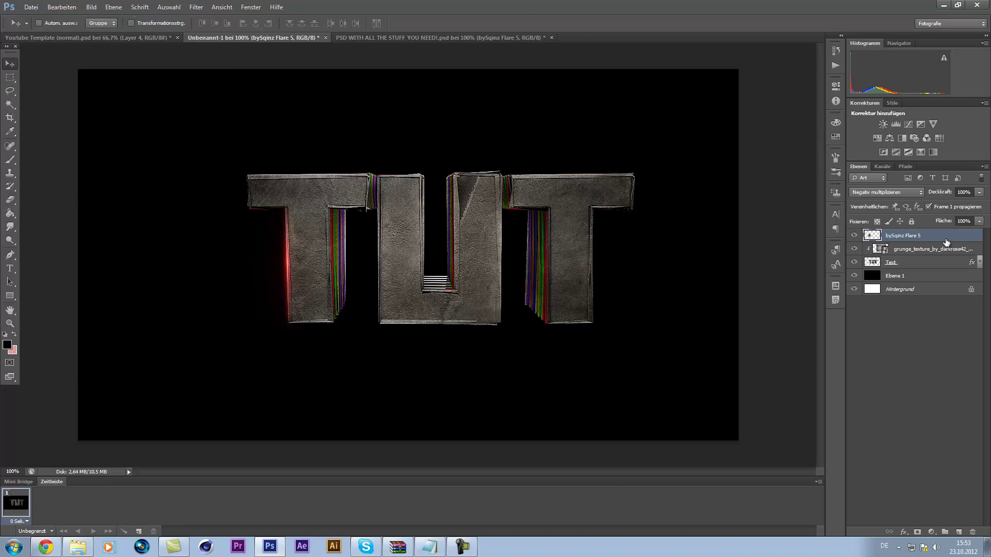
key("ctrl+j")
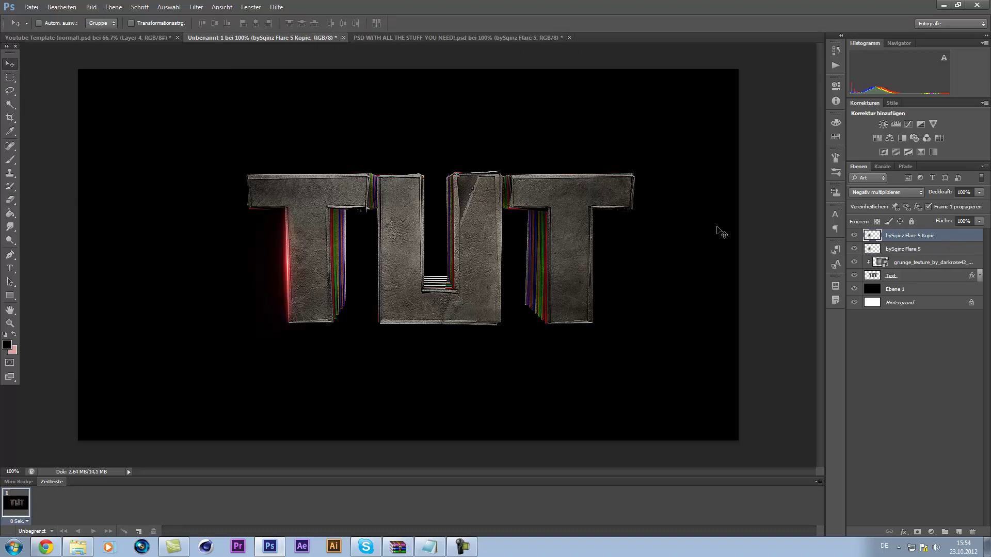
left_click_drag(287, 258, 328, 254)
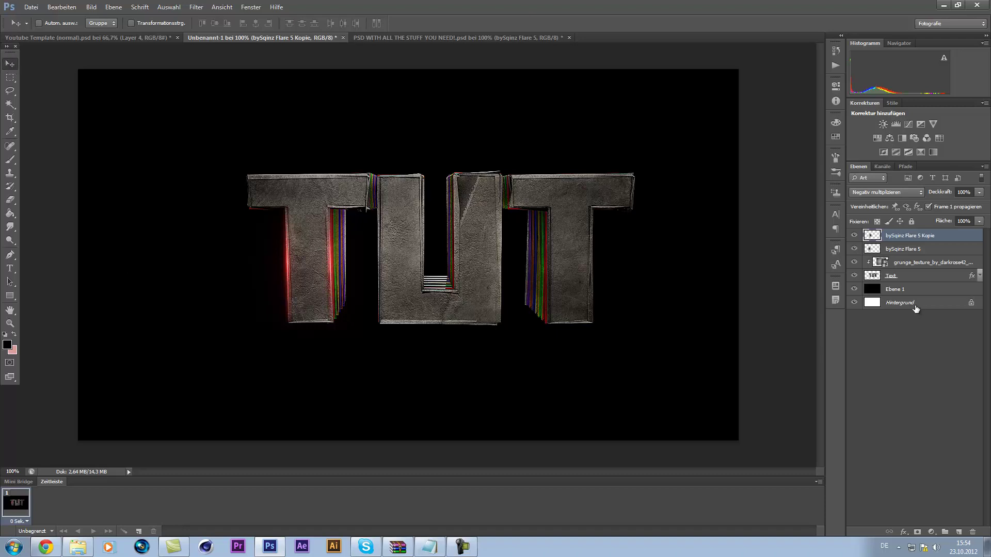
key("ctrl+j")
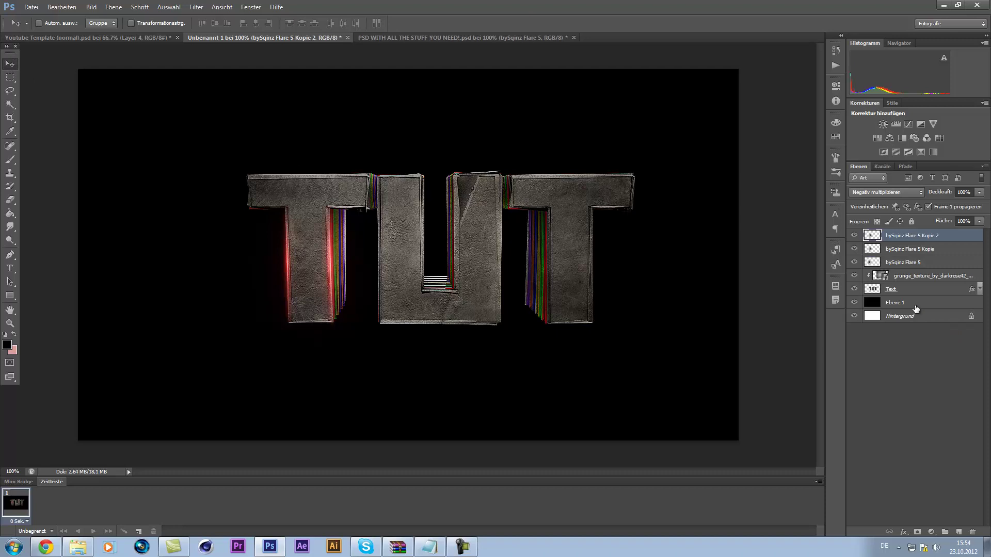
left_click_drag(330, 262, 370, 261)
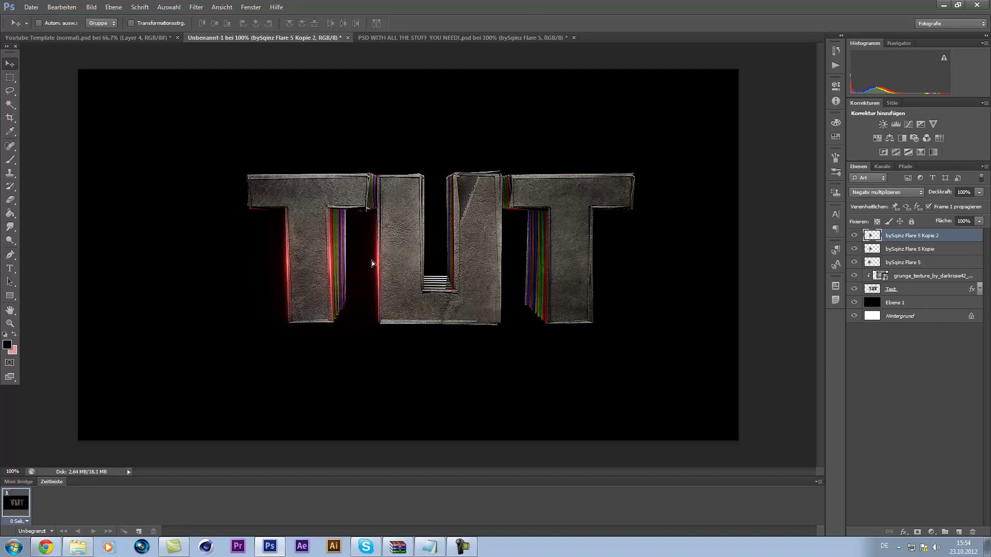
- Stretch the flare on the U's left edge to about 114 % by 149 %, rotate it about 0.9°, and align it with the edge
key("ctrl+t")
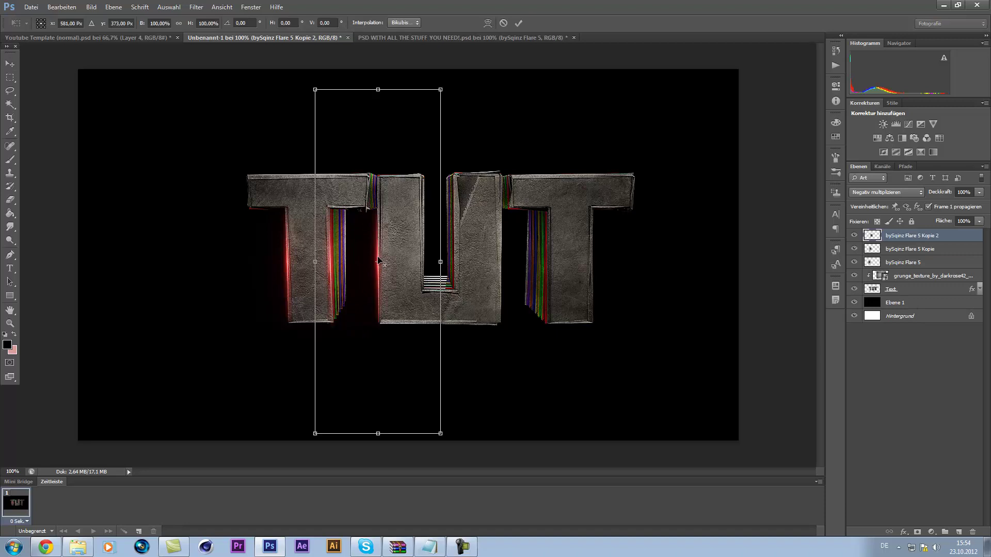
left_click_drag(445, 83, 731, 11)
mouse_move(535, 130)
left_mouse_down()
mouse_move(542, 140)
mouse_move(542, 130)
left_mouse_up()
left_click_drag(510, 180, 433, 259)
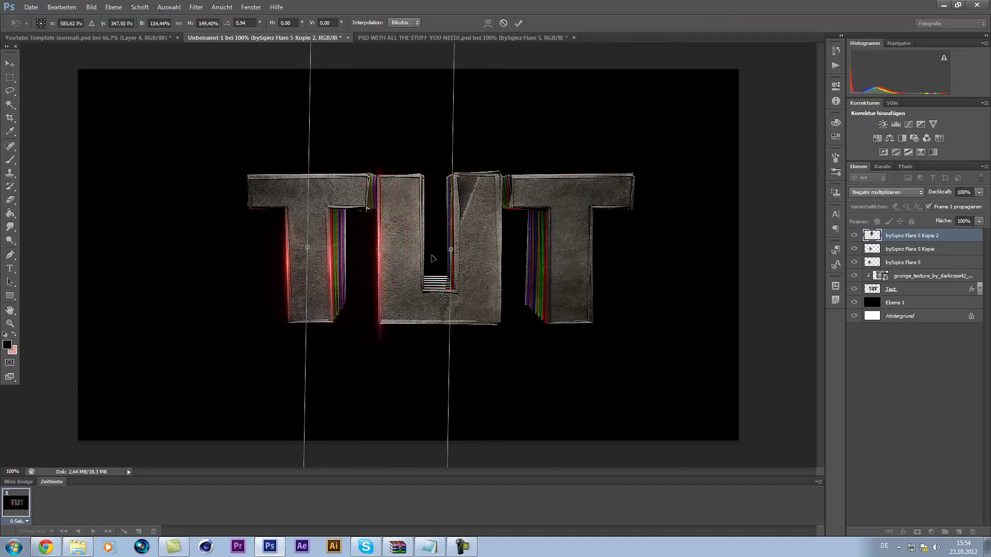
left_click(519, 23)
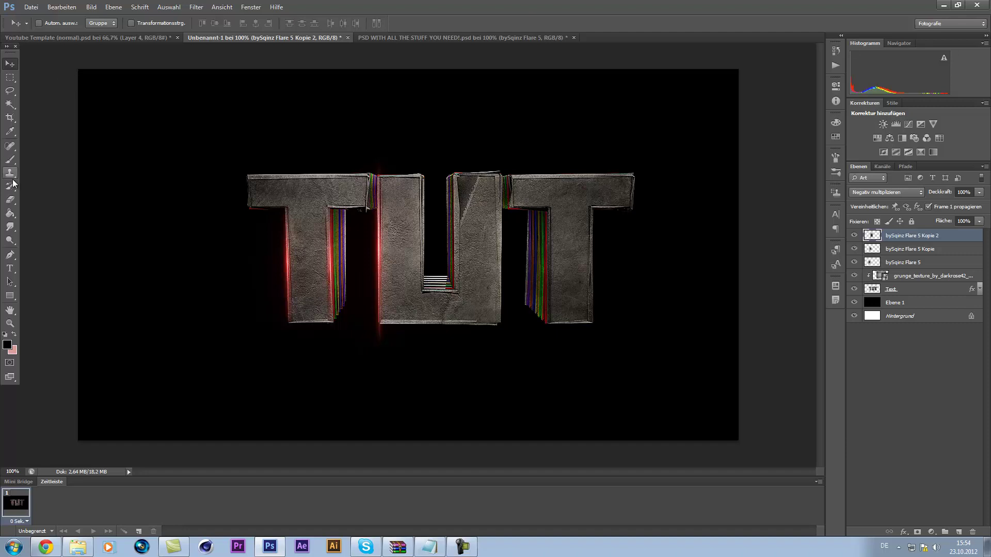
- Erase the ends of the U's flare that extend above and below the letter
left_click(10, 199)
left_click_drag(367, 166, 381, 165)
mouse_move(384, 339)
left_mouse_down()
mouse_move(374, 338)
mouse_move(382, 340)
left_mouse_up()
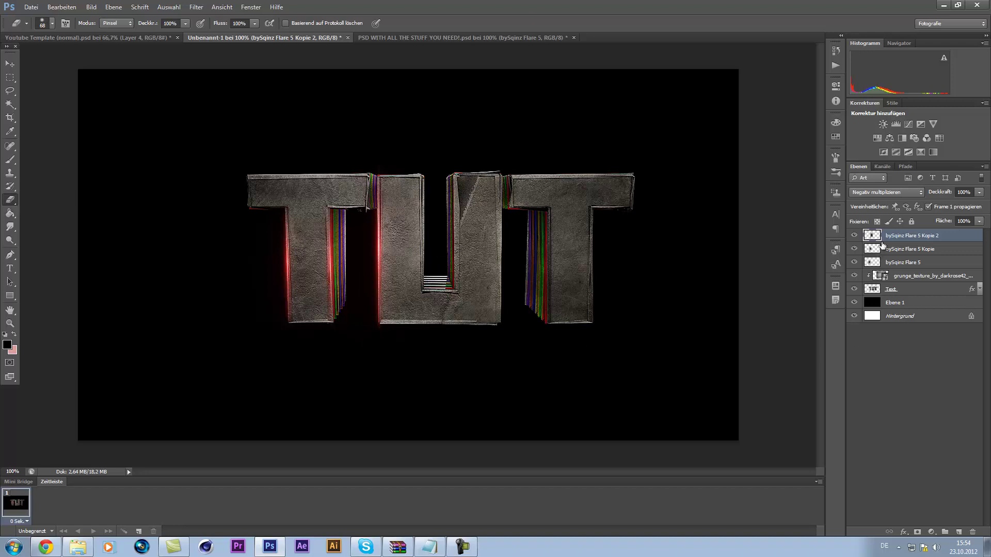
- Duplicate the flare on the U's left edge and align the copy with the U's outer right edge
key("ctrl+j")
left_click(9, 64)
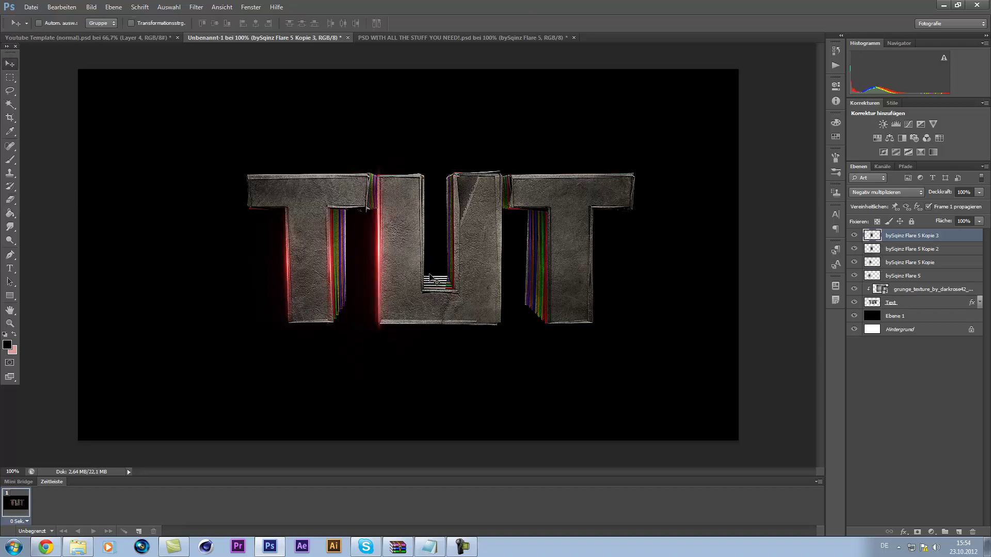
mouse_move(381, 244)
left_mouse_down()
mouse_move(512, 247)
mouse_move(500, 249)
left_mouse_up()
key("Left")
key("Left")
key("Left")
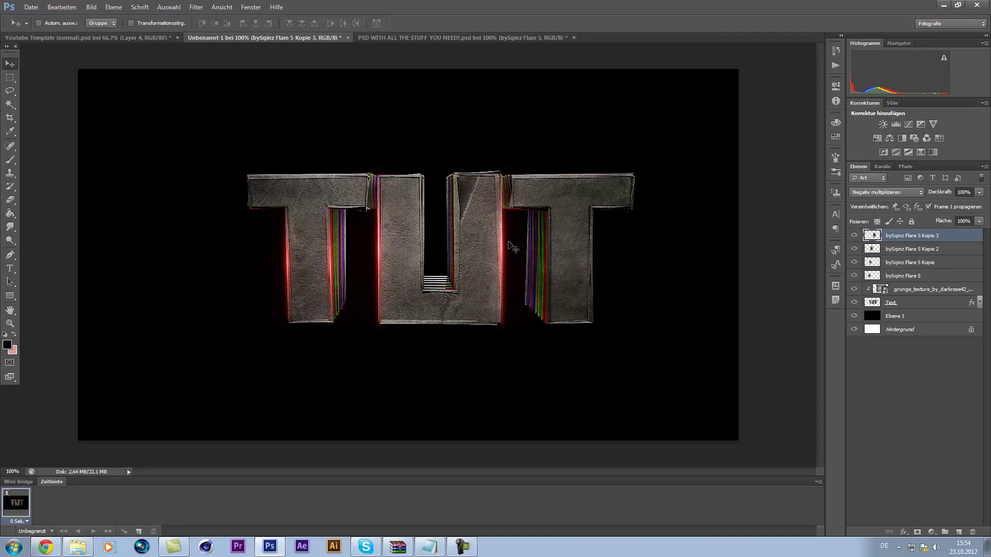
- Duplicate the first T's two stem flares together and place the copies on both edges of the second T's stem
left_click(903, 262)
left_click(905, 276, "shift")
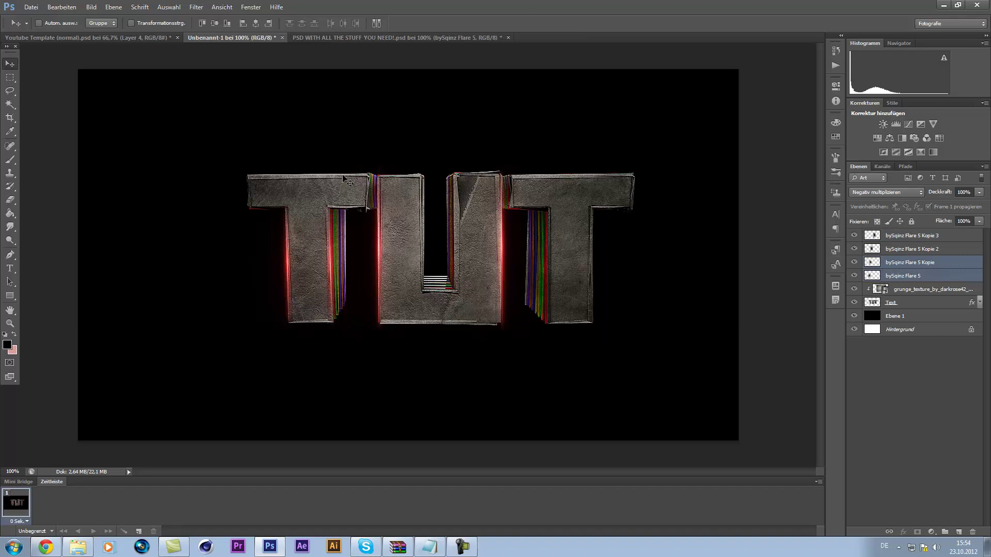
key("ctrl+j")
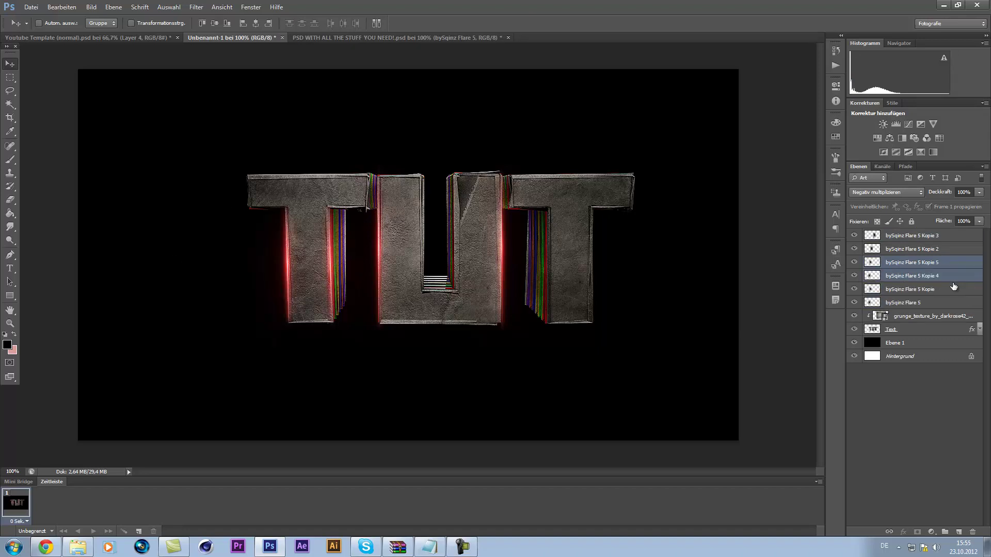
left_click_drag(328, 253, 587, 253)
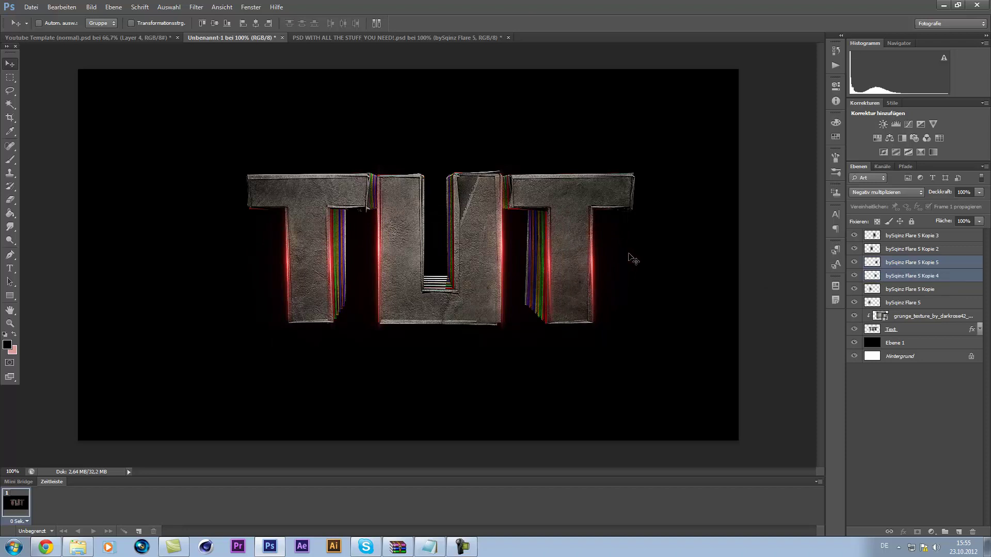
key("ctrl+t")
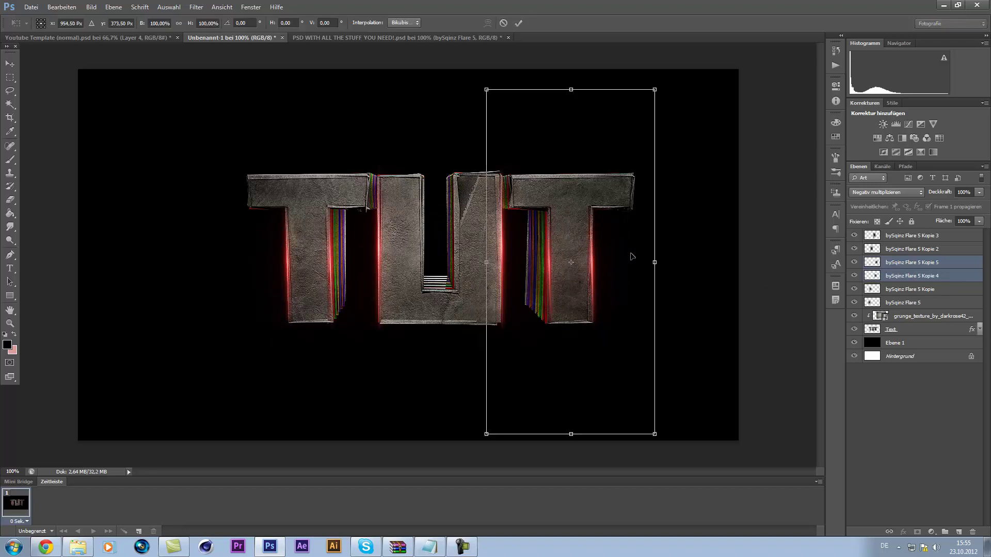
left_click_drag(698, 227, 697, 232)
left_click(503, 24)
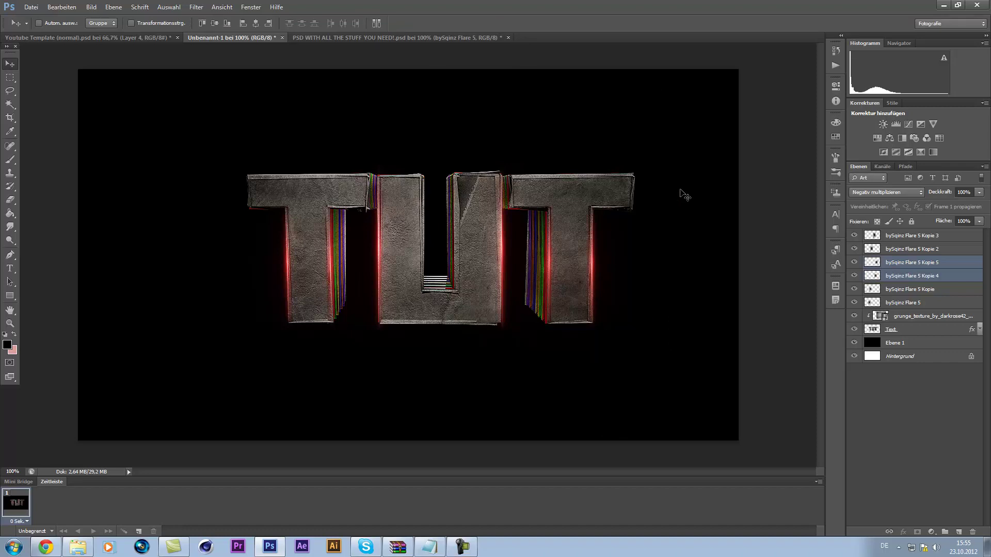
- Duplicate the second T's two flares and align one copy with each of the U's inner vertical edges
key("ctrl+j")
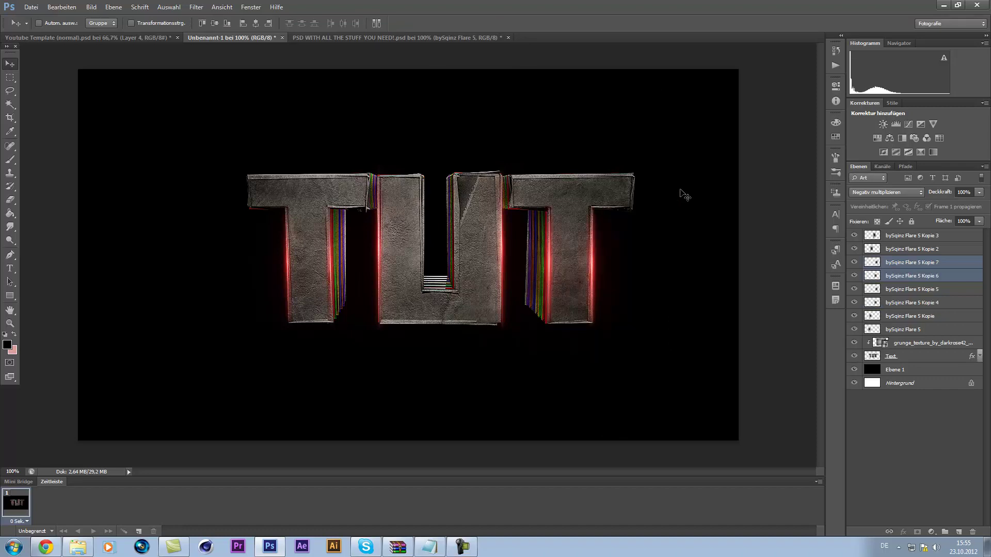
left_click_drag(568, 248, 449, 222)
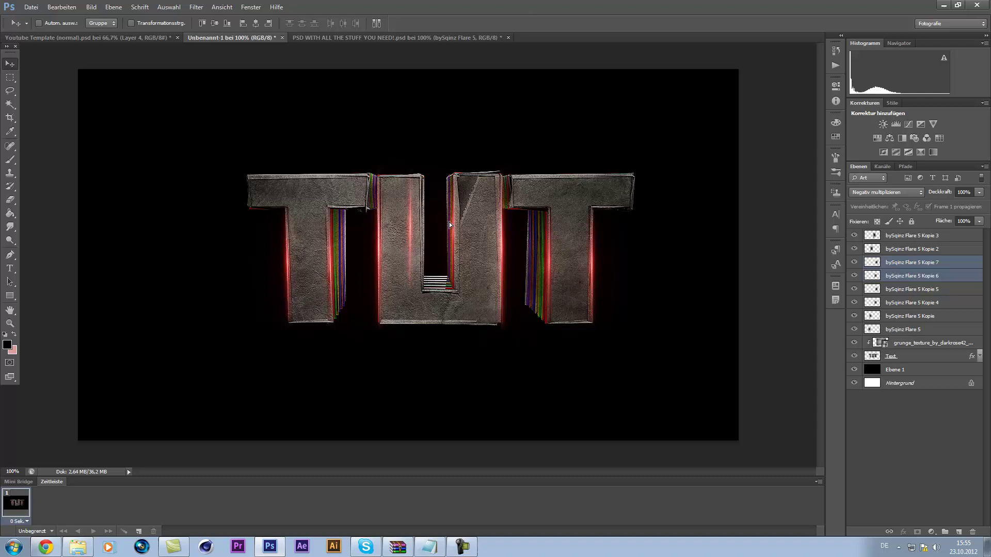
left_click(930, 264)
left_click(855, 263)
left_click(855, 263)
left_click(854, 276)
left_click(855, 275)
left_click(885, 277)
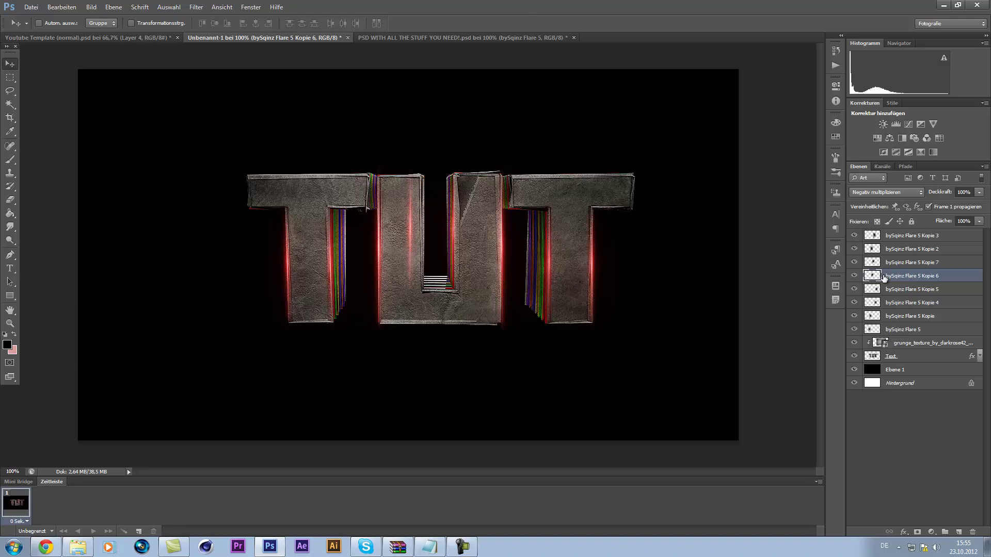
key("ctrl+t")
left_click_drag(435, 242, 447, 241)
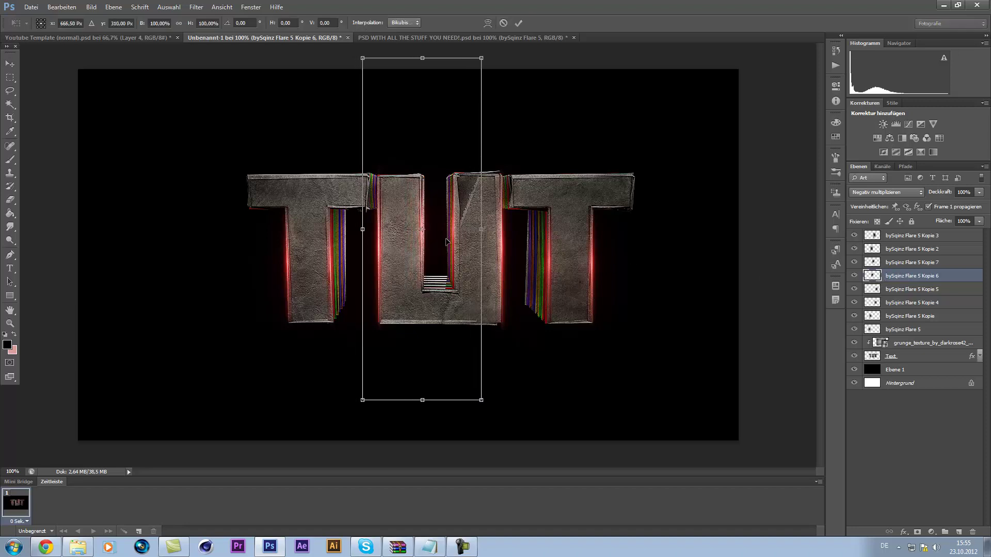
left_click(519, 23)
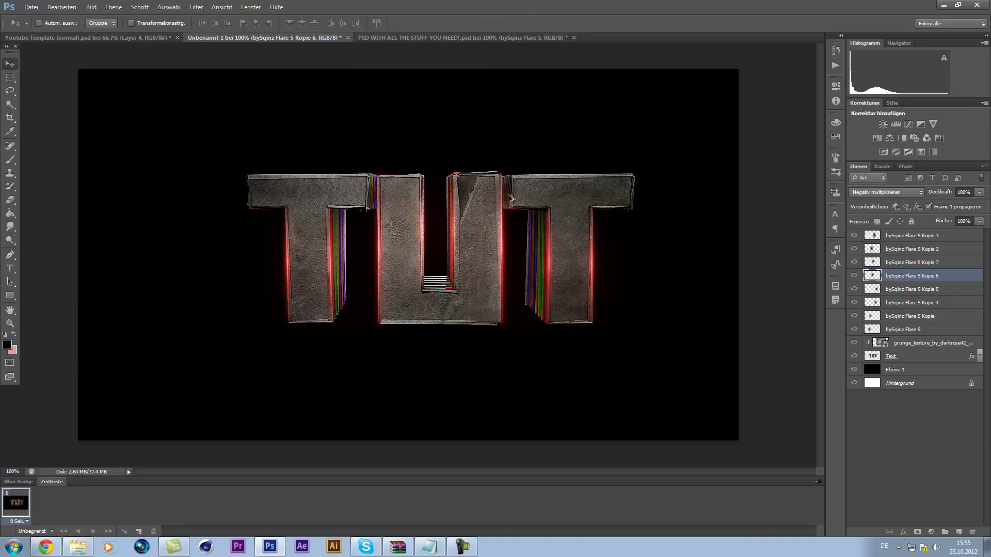
- Add a new empty layer directly above the Text layer, clipped to it beneath the grunge texture, and make it active
scroll(499, 197, "down", 2)
scroll(401, 186, "down", 4)
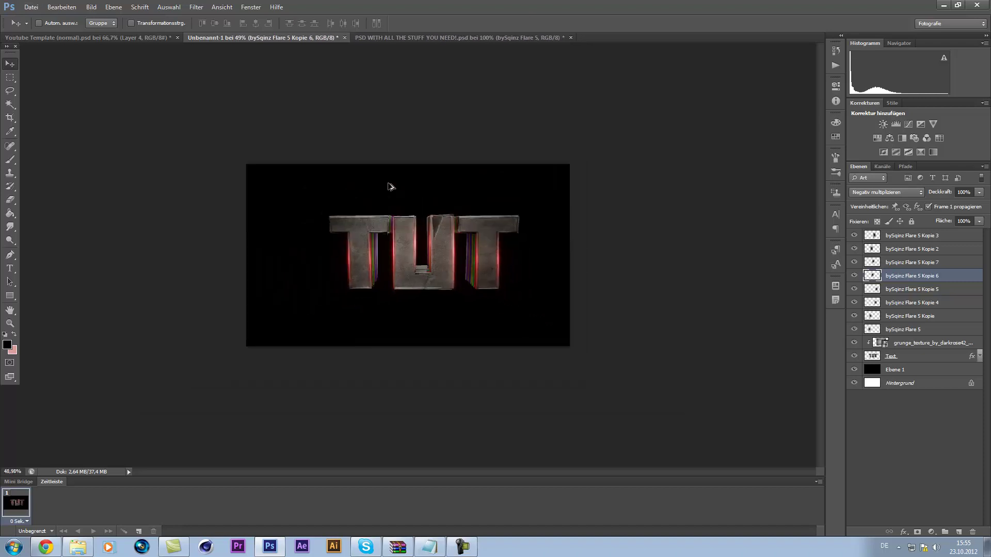
scroll(390, 186, "up", 2)
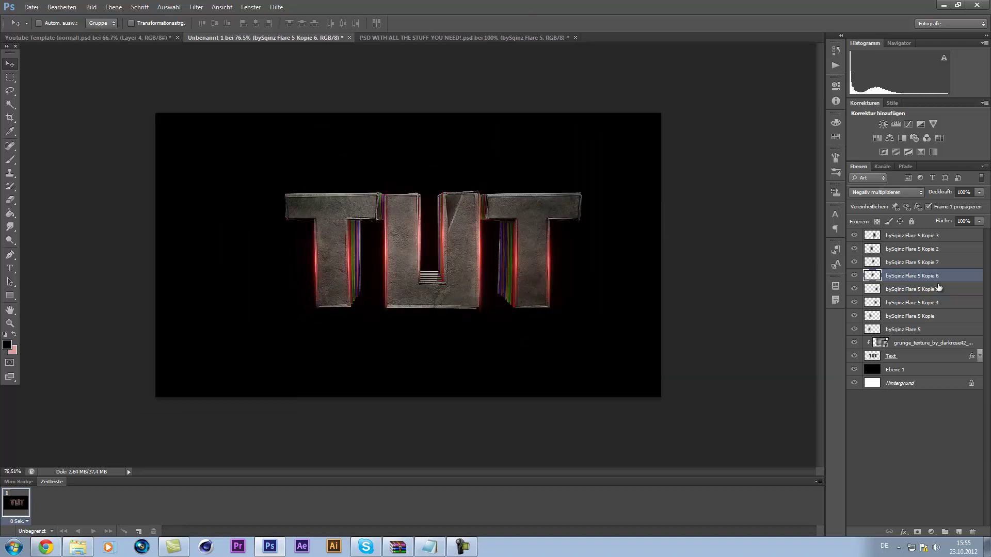
left_click(904, 356)
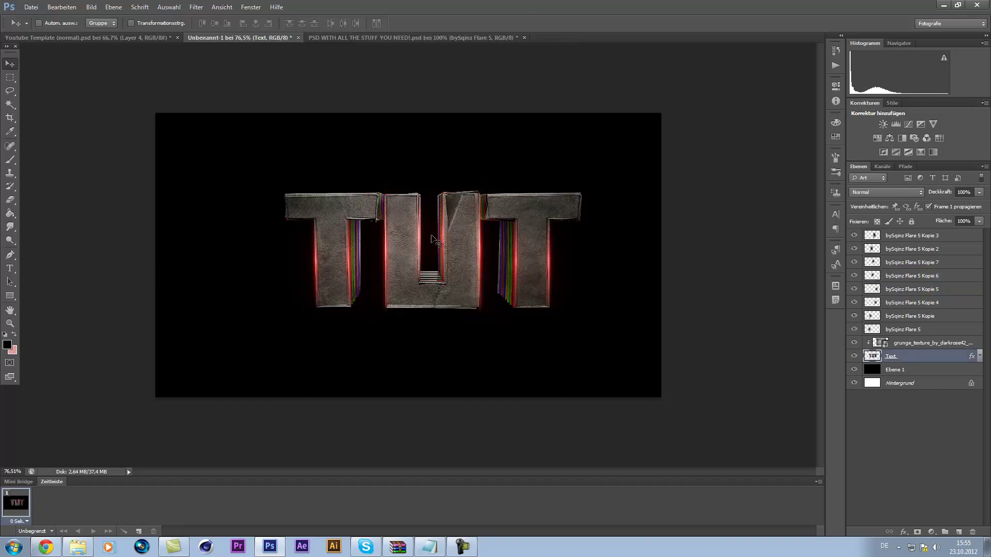
left_click(958, 532)
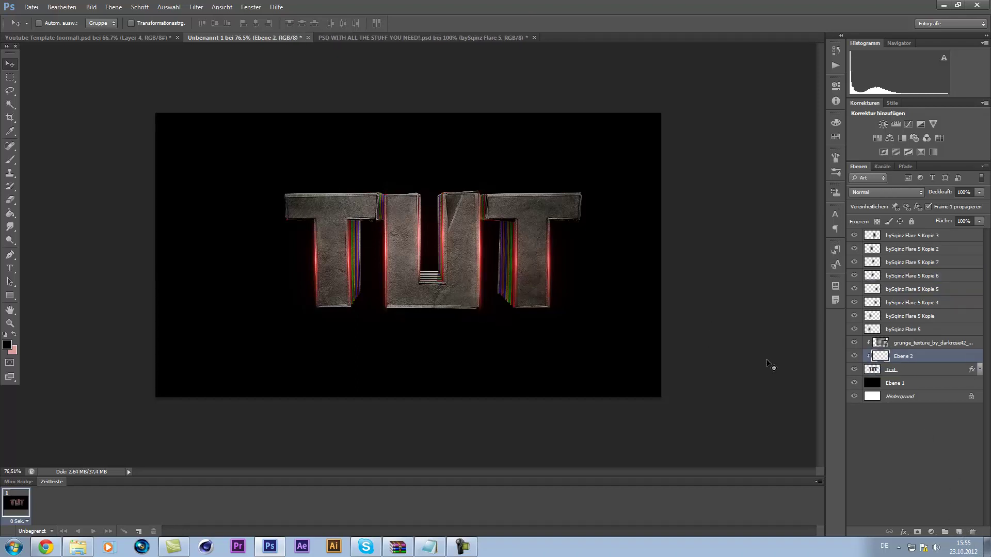
left_click(894, 371)
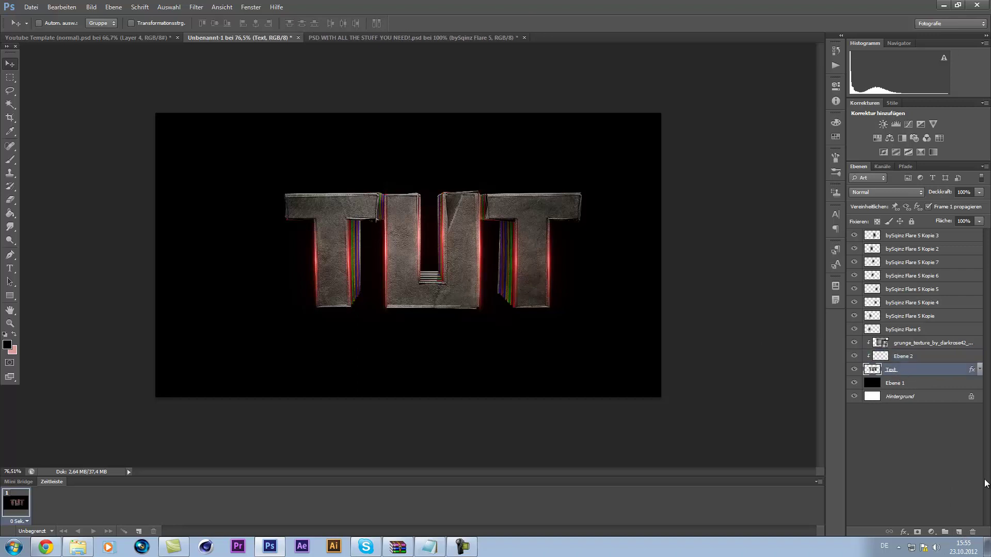
left_click(915, 356)
- Paint black shading over the faces of all three letters with a soft 100 px brush at 69 % opacity
left_click(10, 159)
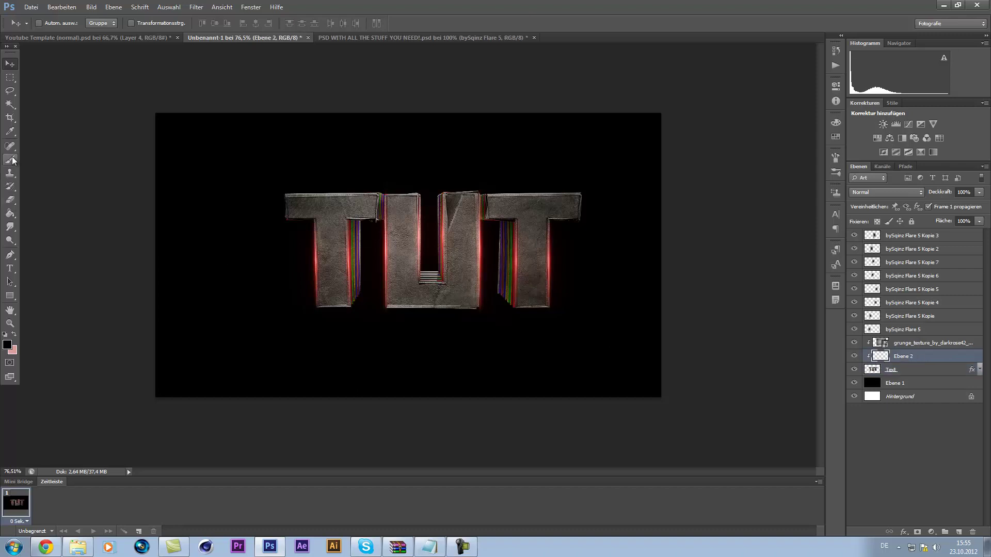
left_click(52, 24)
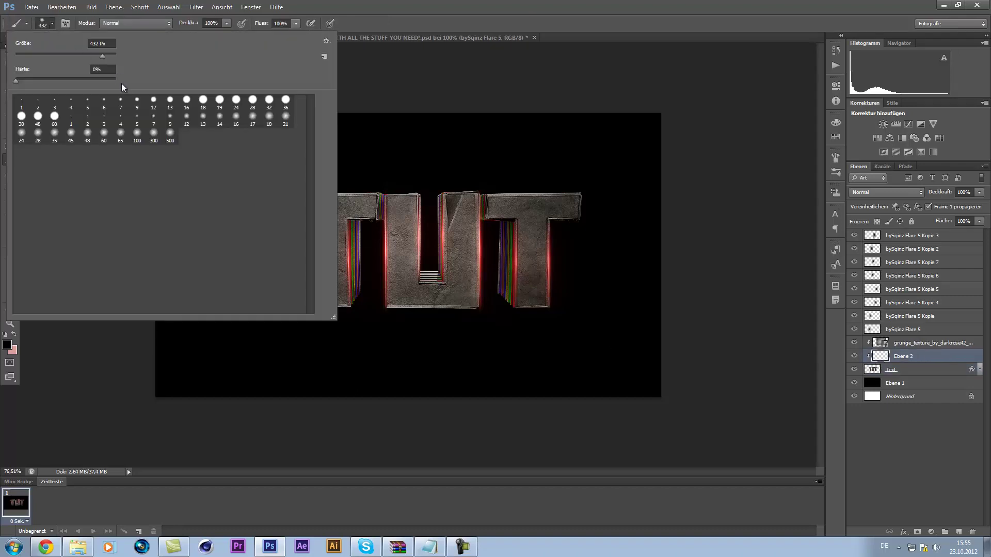
left_click(137, 136)
left_click(339, 5)
left_click(226, 23)
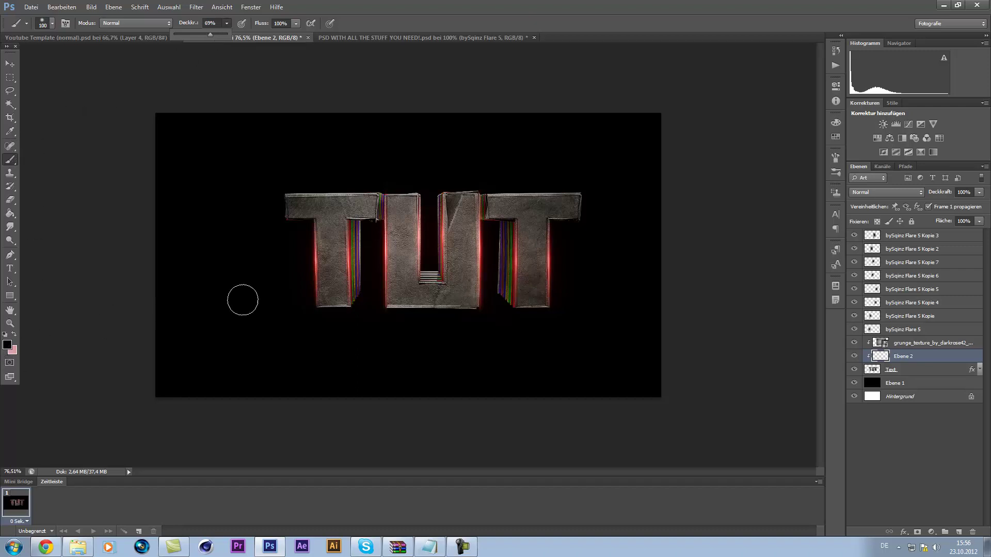
mouse_move(295, 205)
left_mouse_down()
mouse_move(362, 204)
mouse_move(332, 210)
mouse_move(336, 304)
left_mouse_up()
mouse_move(404, 207)
left_mouse_down()
mouse_move(401, 294)
mouse_move(457, 290)
left_mouse_up()
left_click_drag(457, 207, 461, 289)
left_click_drag(498, 222, 570, 205)
left_click_drag(528, 217, 541, 298)
- Set the shading layer's blend mode to Ineinanderkopieren, apply a Gaussian blur to it, and compare the text with and without the layer
left_click(870, 194)
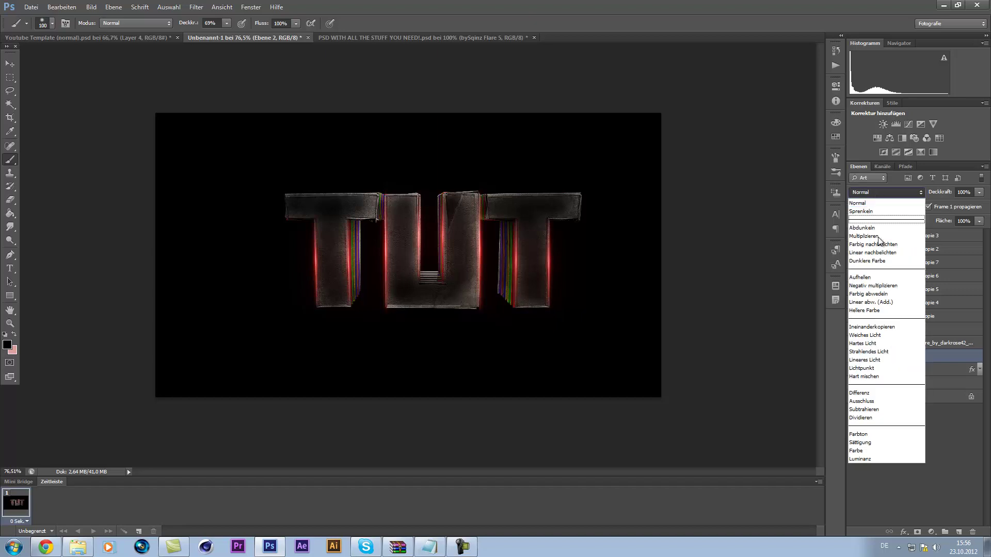
left_click(872, 327)
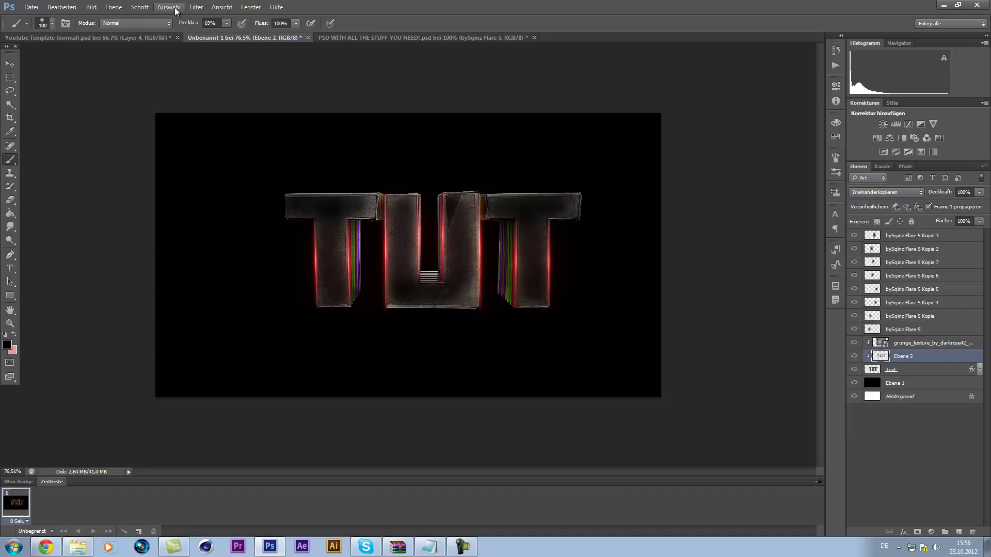
left_click(196, 7)
mouse_move(354, 179)
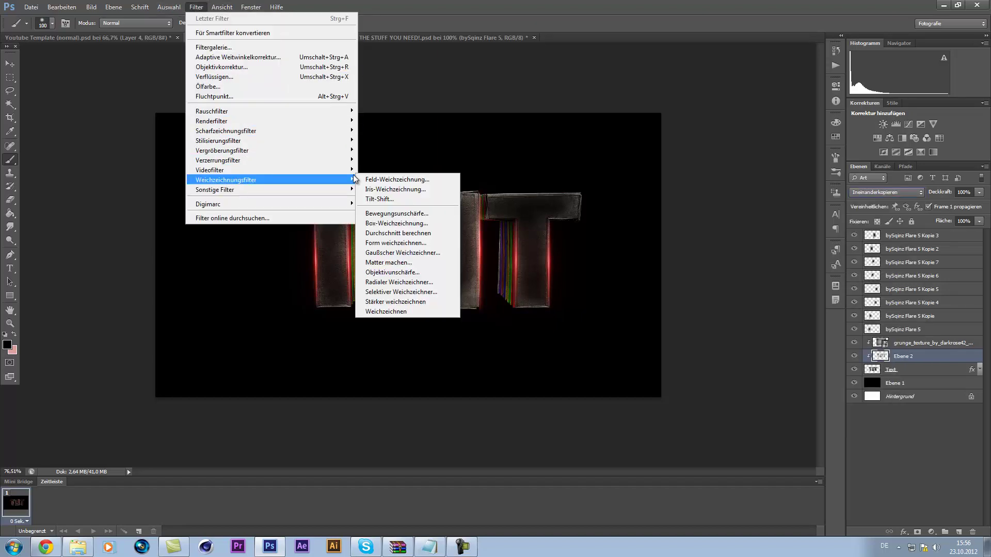
left_click(404, 252)
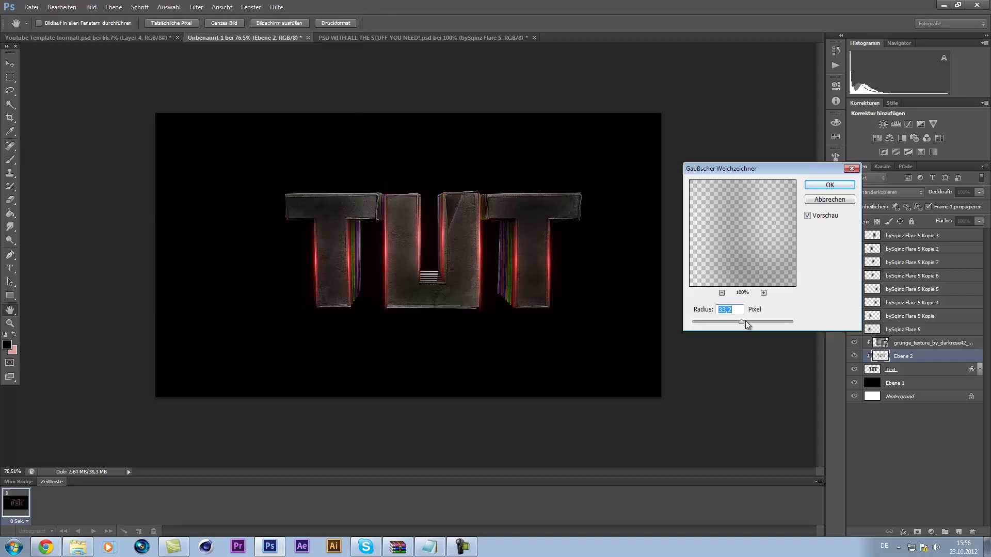
mouse_move(739, 319)
left_mouse_down()
mouse_move(760, 320)
mouse_move(752, 321)
left_mouse_up()
left_click(829, 186)
left_click(855, 356)
left_click(854, 356)
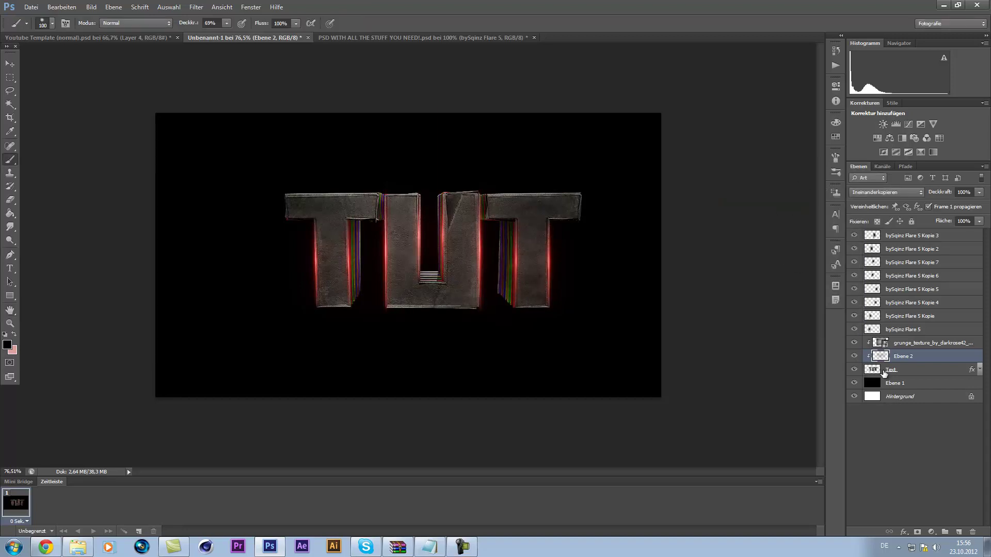
left_click(886, 371)
key("ctrl+u")
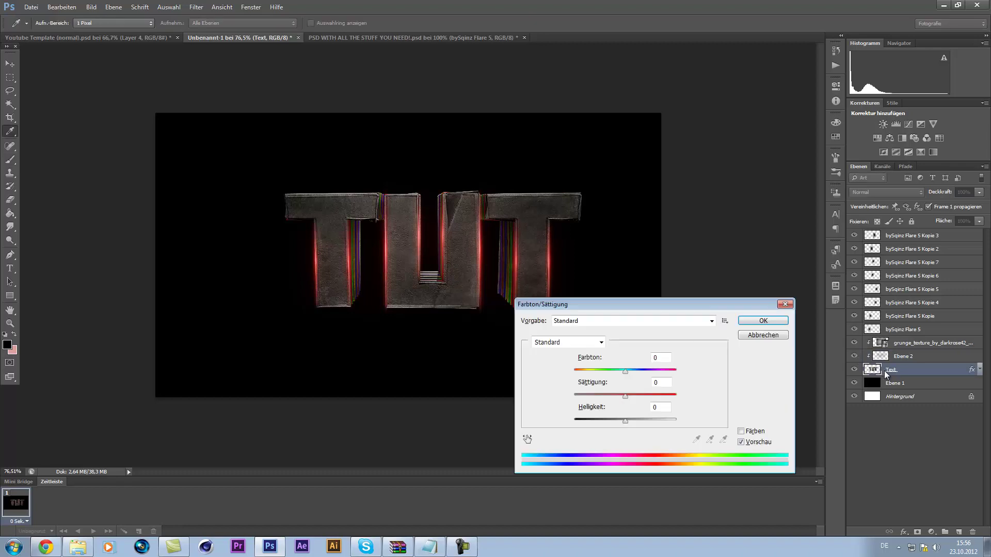
key("Escape")
- Try an inner shadow opacity of 65 % in the Text layer's style
right_click(896, 372)
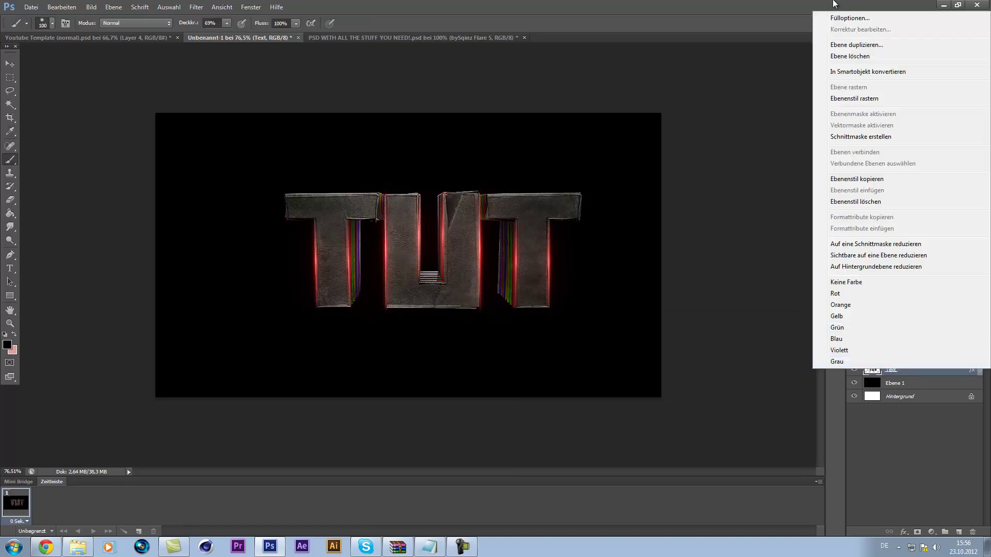
left_click(843, 16)
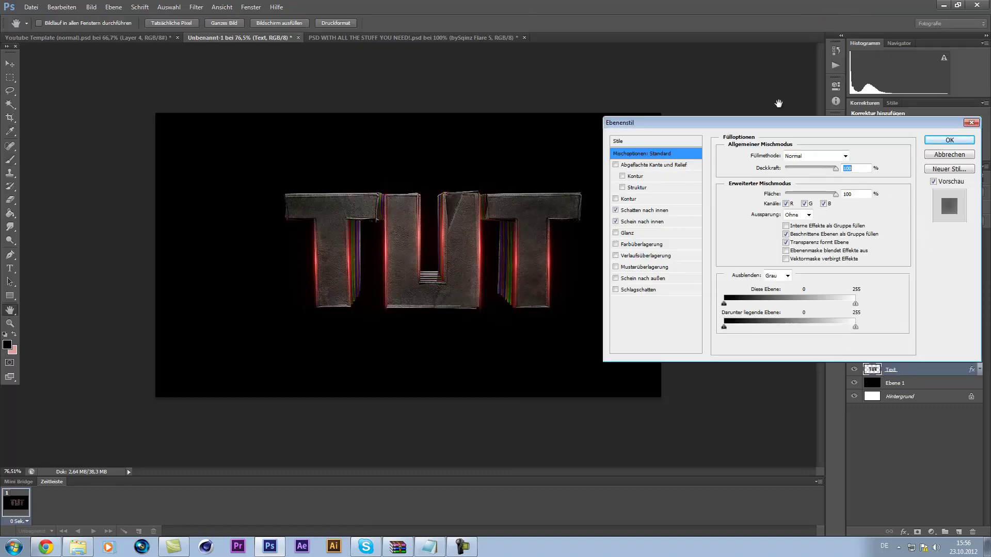
left_click(636, 211)
mouse_move(785, 170)
left_mouse_down()
mouse_move(805, 170)
mouse_move(790, 169)
left_mouse_up()
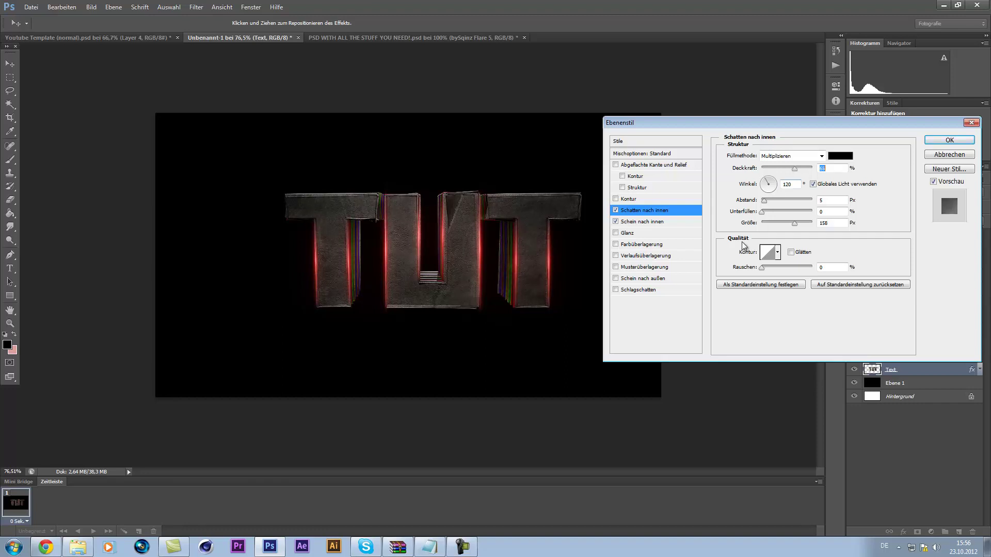
- Try a black colour overlay in Ineinanderkopieren mode at 29 % opacity on the text, and discard all the layer style changes
left_click(645, 247)
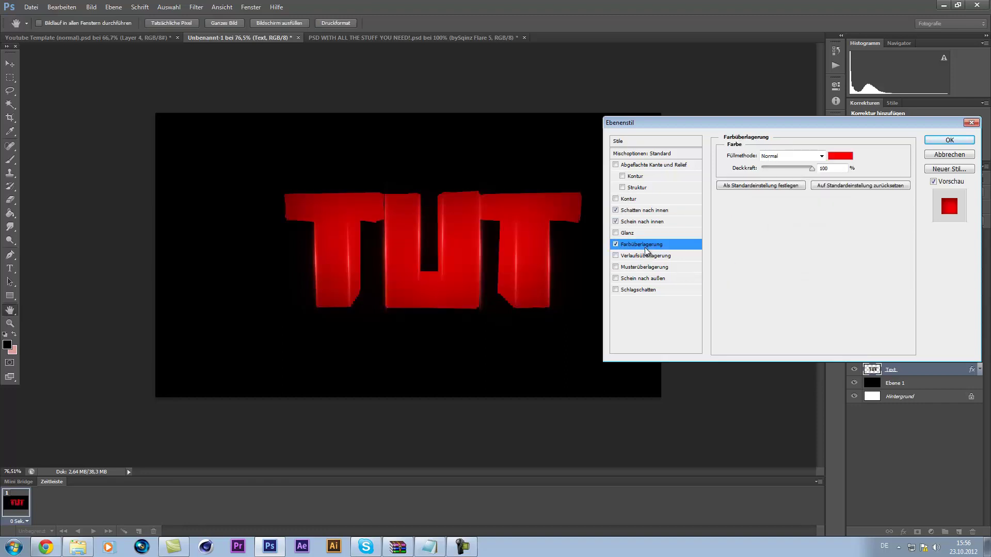
left_click(791, 156)
left_click(812, 288)
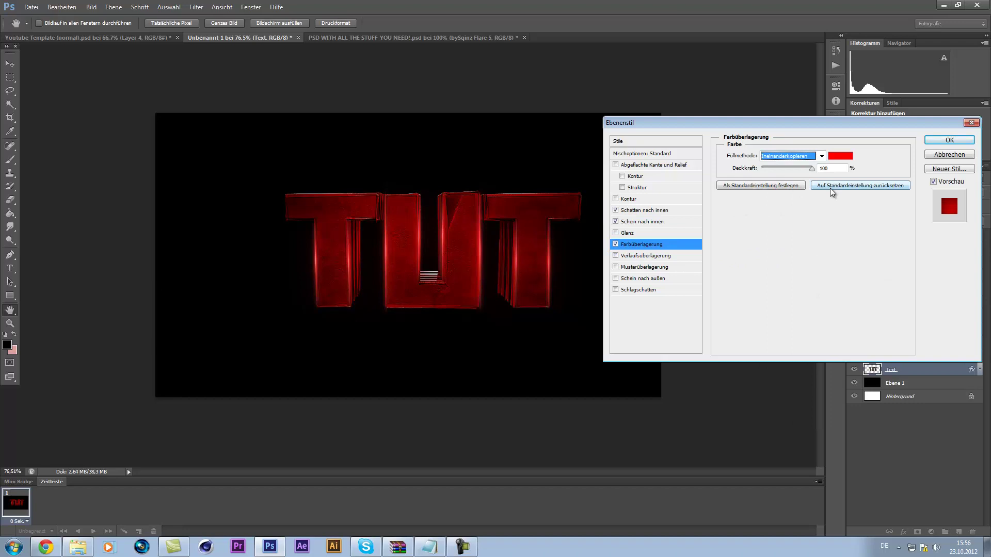
left_click(840, 156)
left_click(529, 526)
left_click(568, 382)
left_click(826, 302)
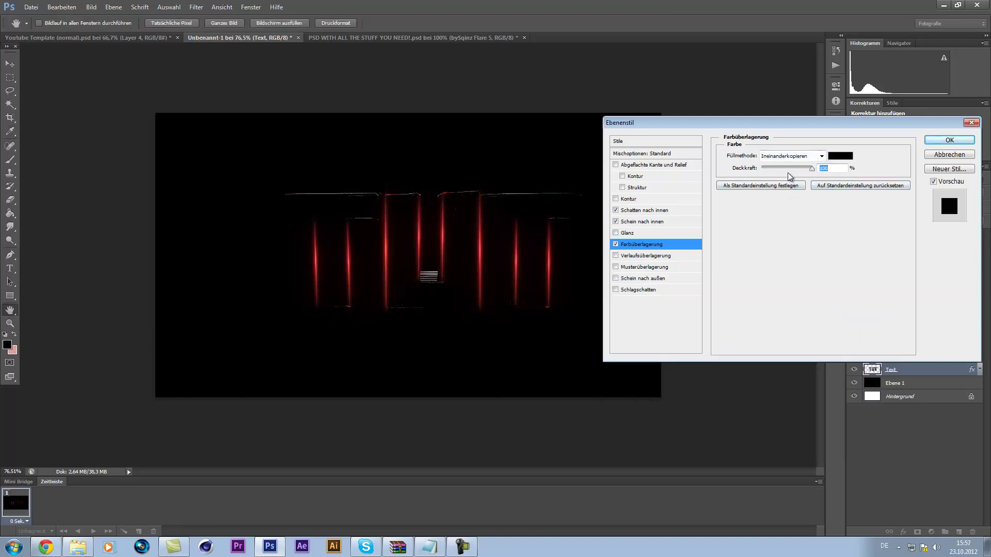
left_click_drag(782, 171, 776, 170)
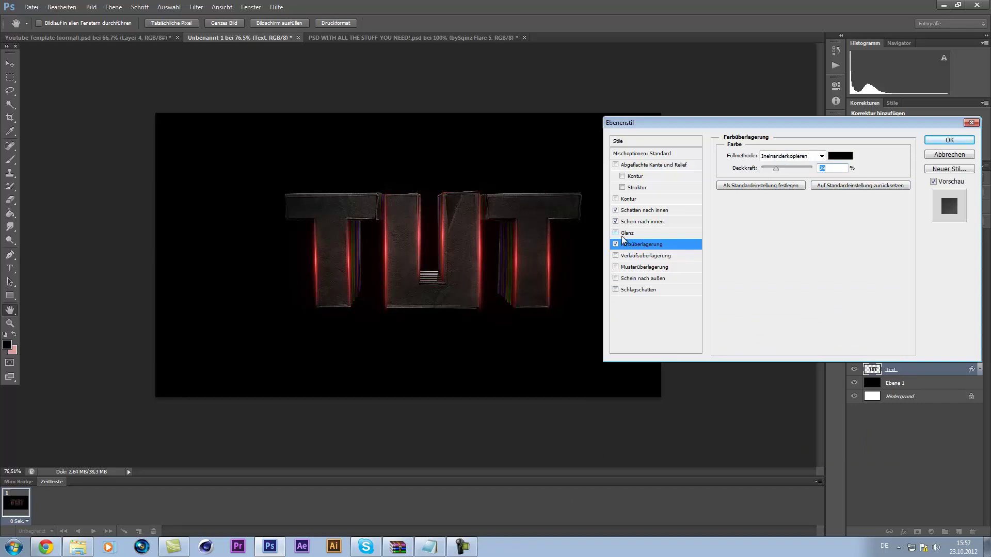
left_click(616, 245)
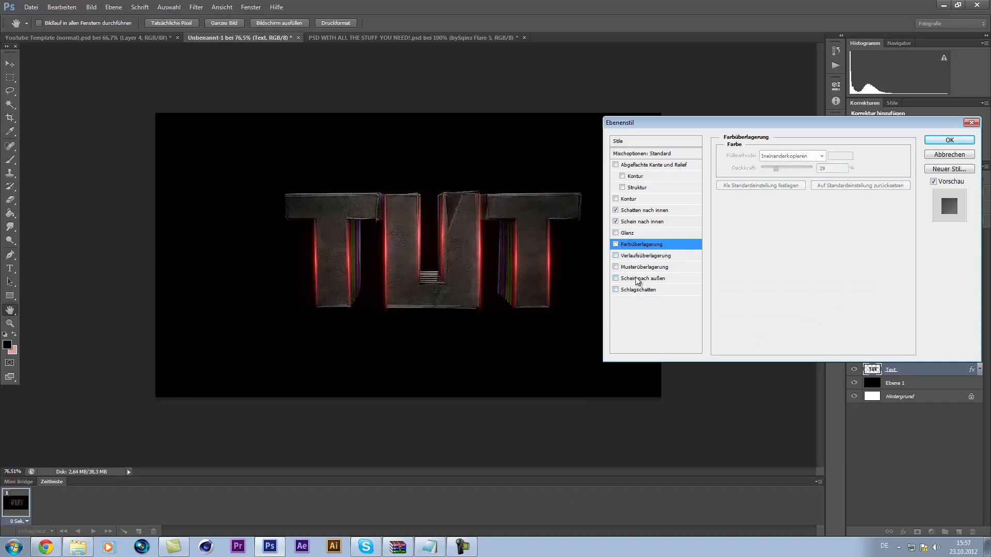
left_click(939, 157)
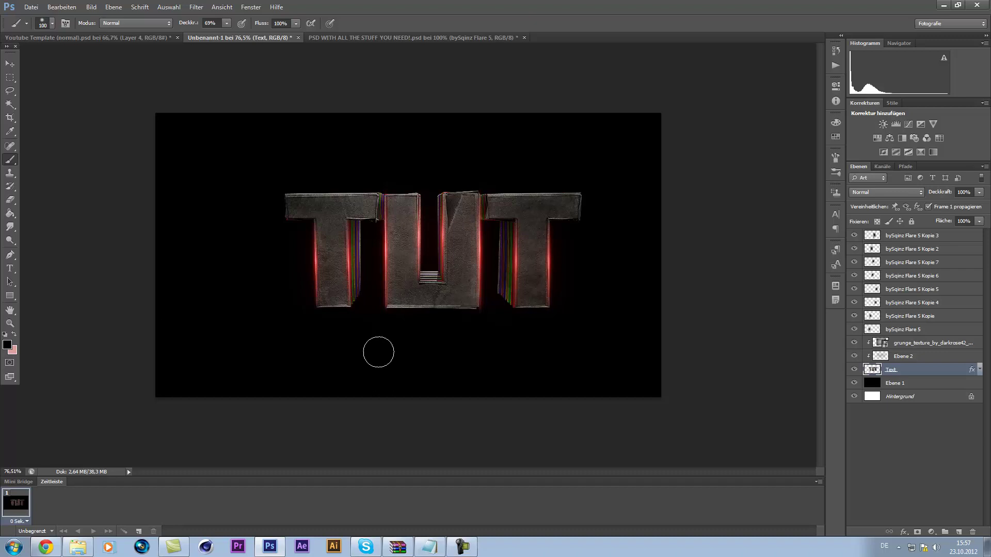
- Group the flare, texture, shading, text and black Ebene 1 layers into a layer group named Text
left_click(910, 236)
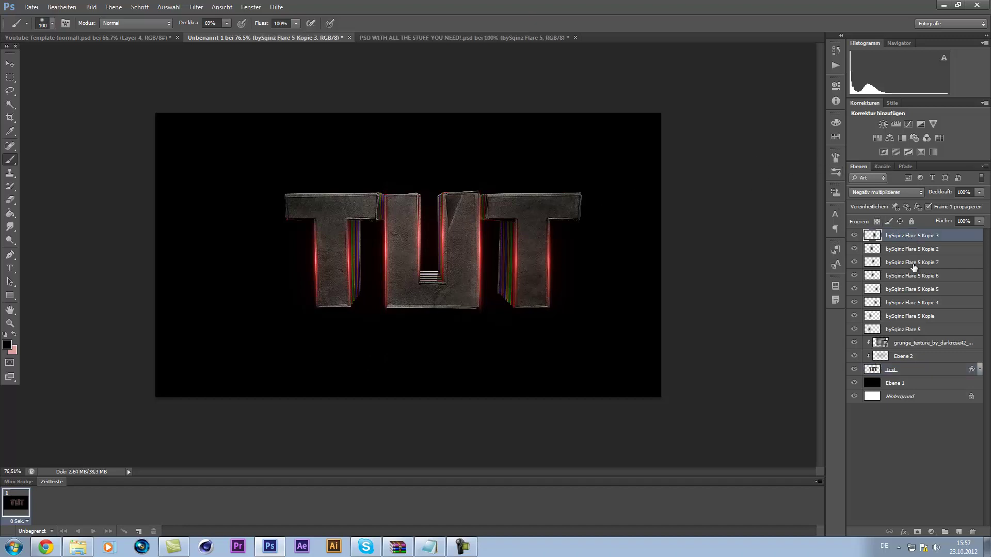
left_click(944, 532)
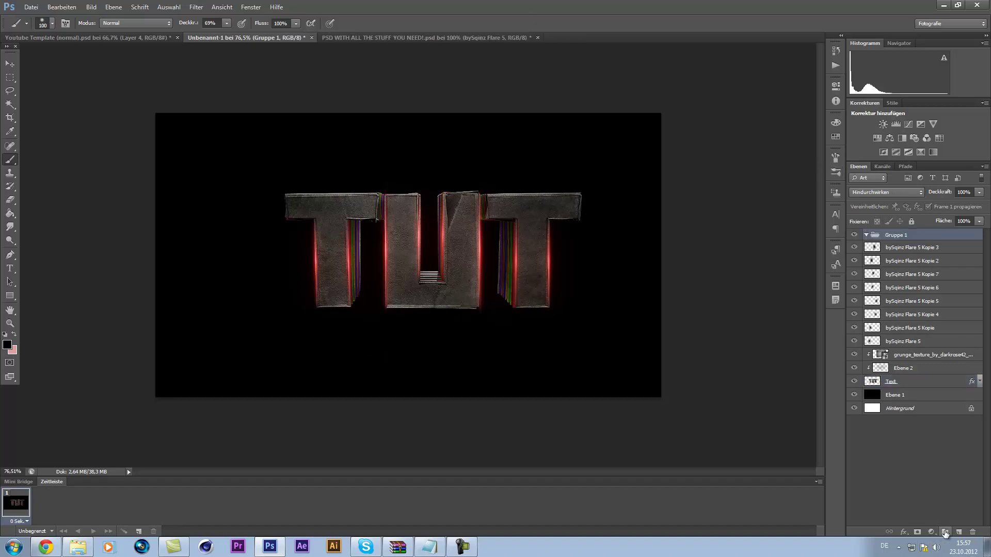
left_click(903, 250)
left_click(910, 398, "shift")
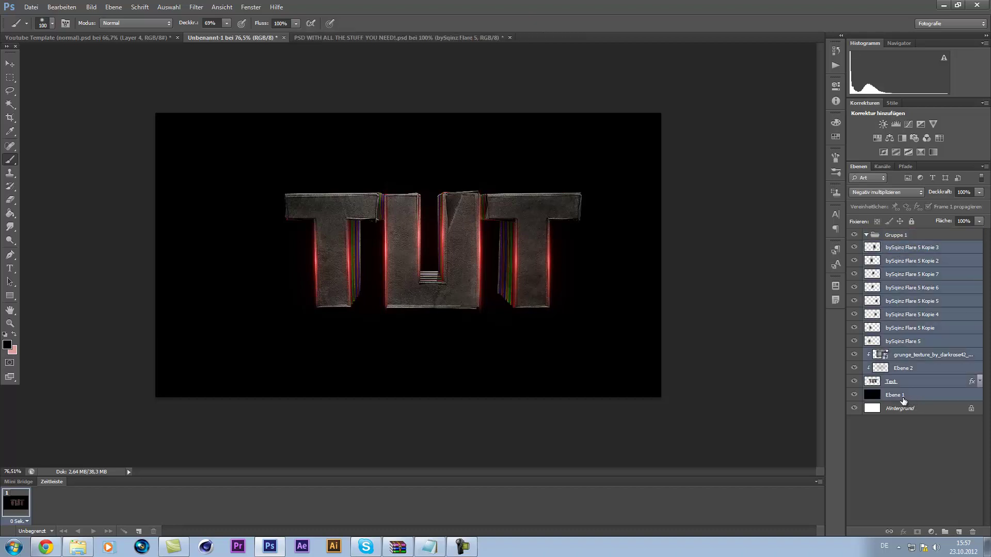
left_click_drag(904, 313, 898, 236)
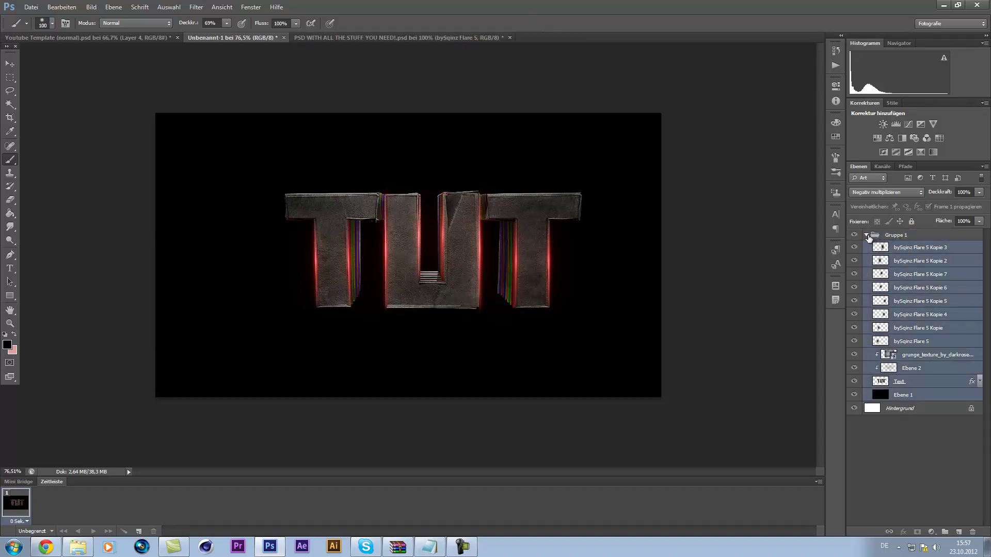
left_click(867, 235)
double_click(899, 236)
type("Text")
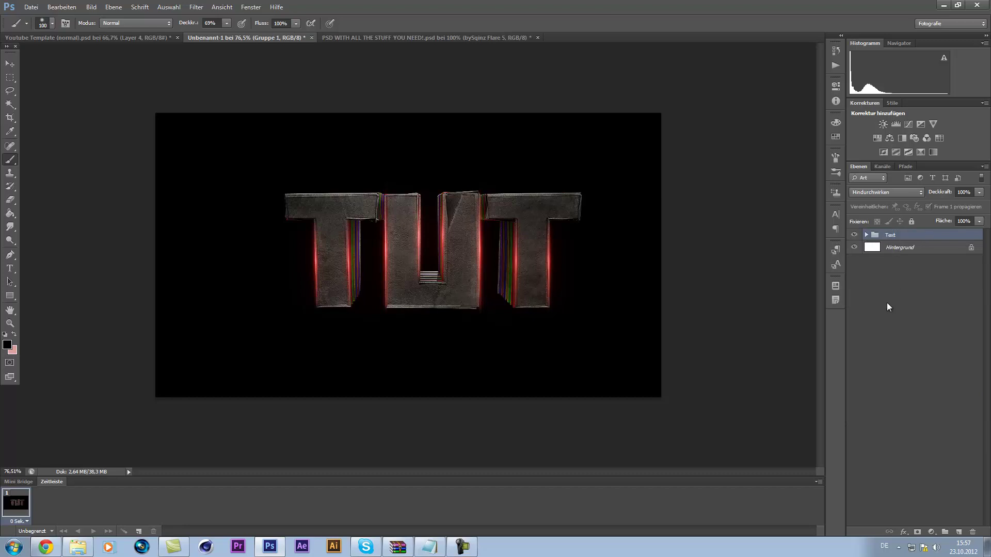
- Shift the Text group up and to the right on the canvas, and delete its black layer Ebene 1
left_click(888, 301)
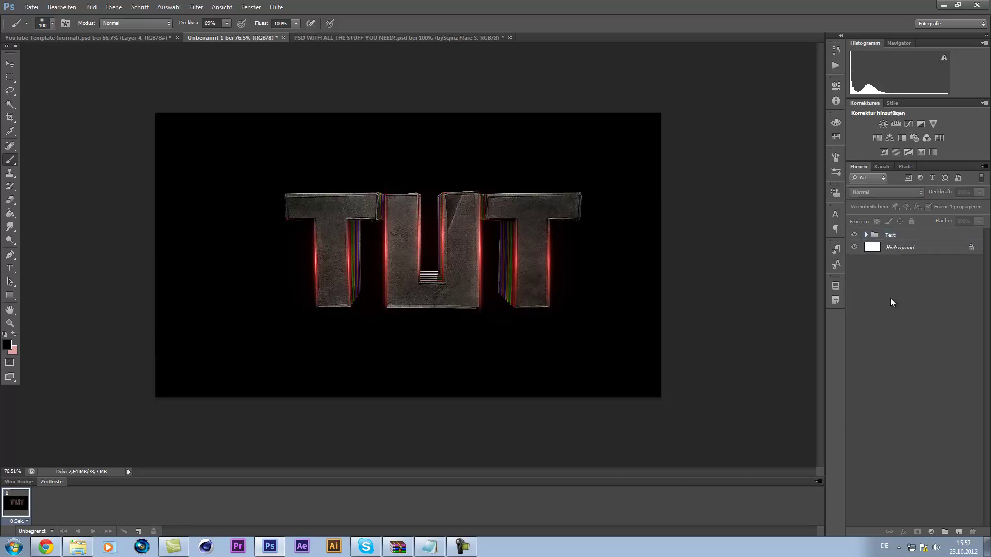
left_click(895, 246)
left_click(895, 233)
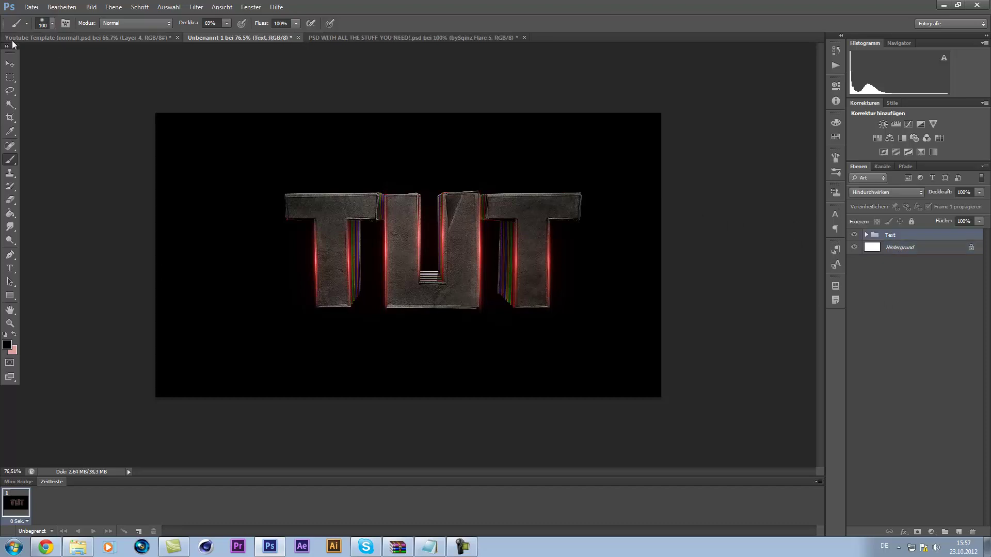
left_click(10, 64)
left_click_drag(384, 204, 434, 188)
left_click(867, 235)
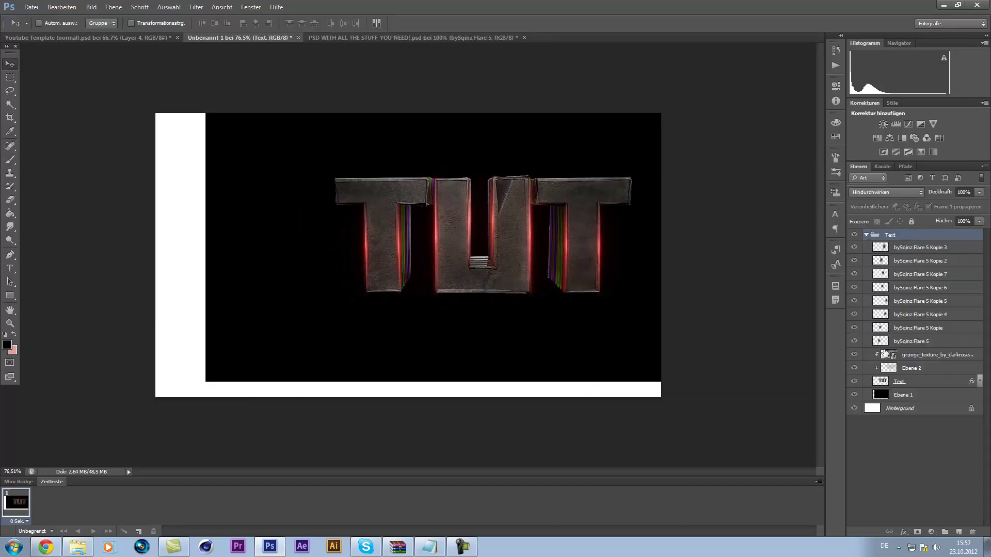
left_click(854, 396)
left_click(901, 395)
key("Delete")
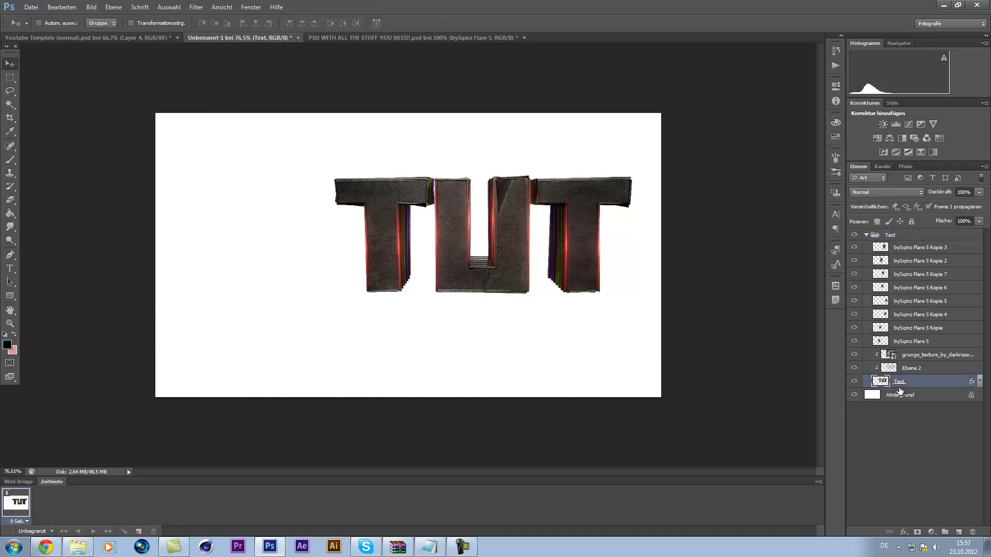
- Copy the Text group into Youtube Template (normal).psd over the left black area, stacked between the Sections and Background groups
left_click(867, 235)
left_click_drag(587, 230, 221, 144)
left_click_drag(269, 190, 331, 236)
left_click_drag(902, 286, 907, 305)
left_click(875, 259)
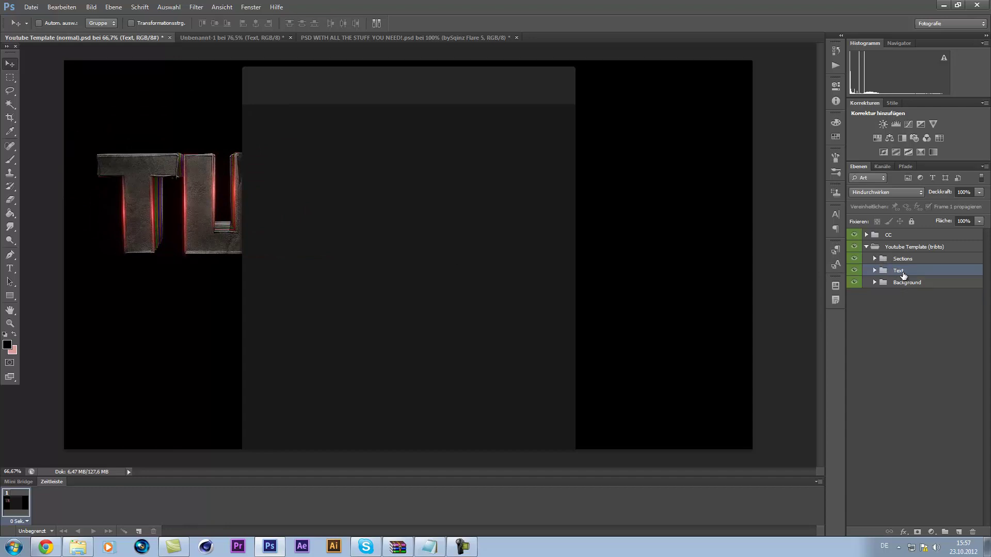
- Start a free transform on the Text group and rotate it 90° counterclockwise
key("ctrl+t")
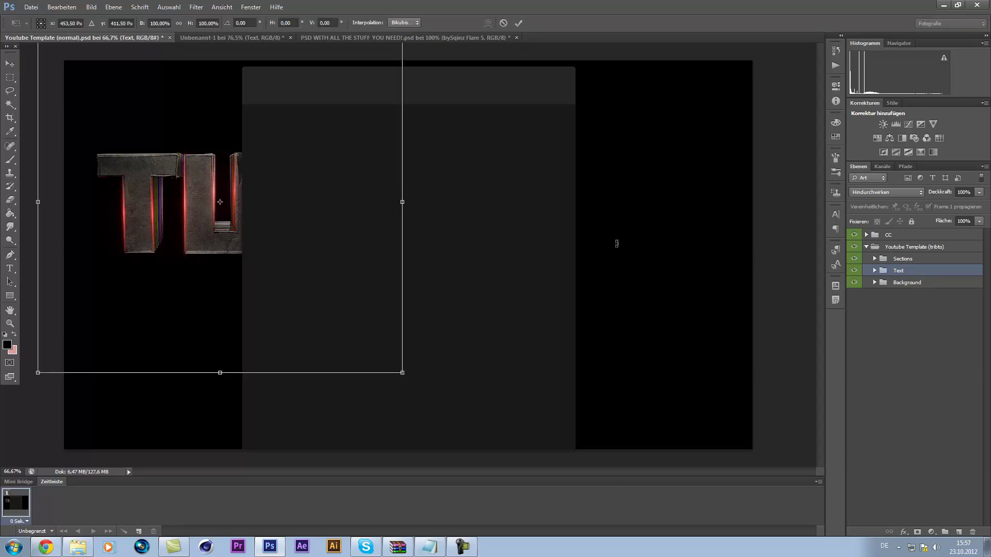
right_click(194, 188)
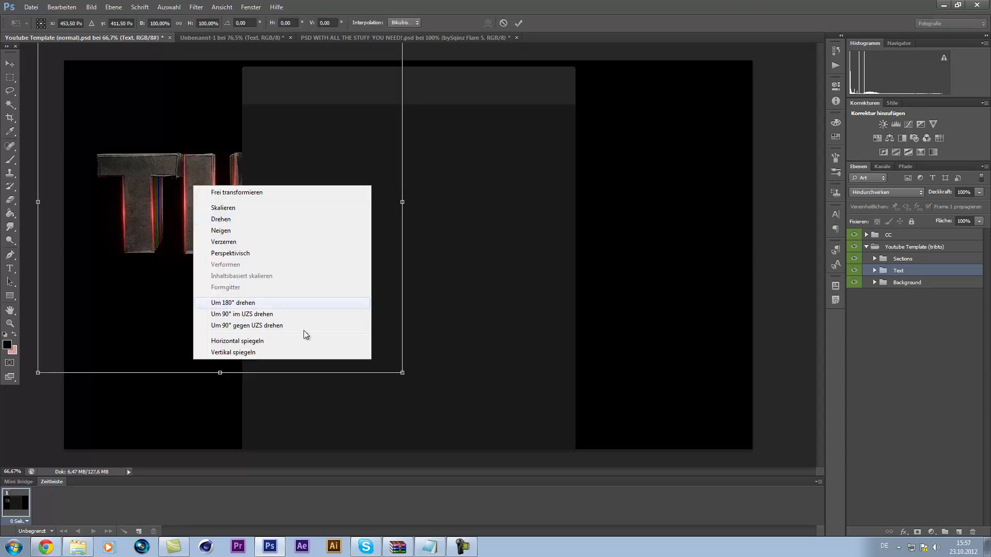
left_click(165, 146)
right_click(165, 146)
left_click(239, 284)
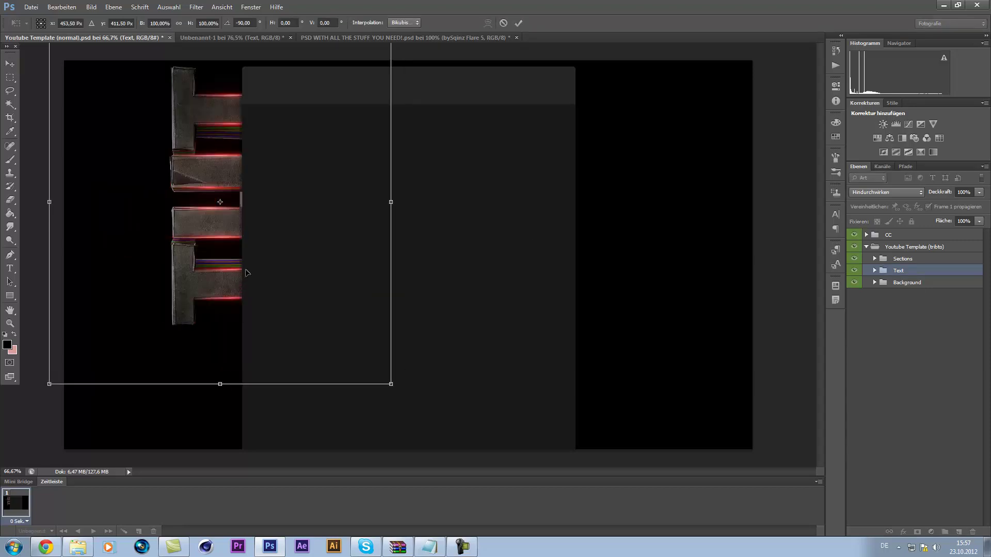
- Scale the rotated text proportionally to about 50 %, place it flush against the left edge of the centre panel, and apply the transform
left_click_drag(253, 231, 225, 259)
scroll(226, 260, "down", 1)
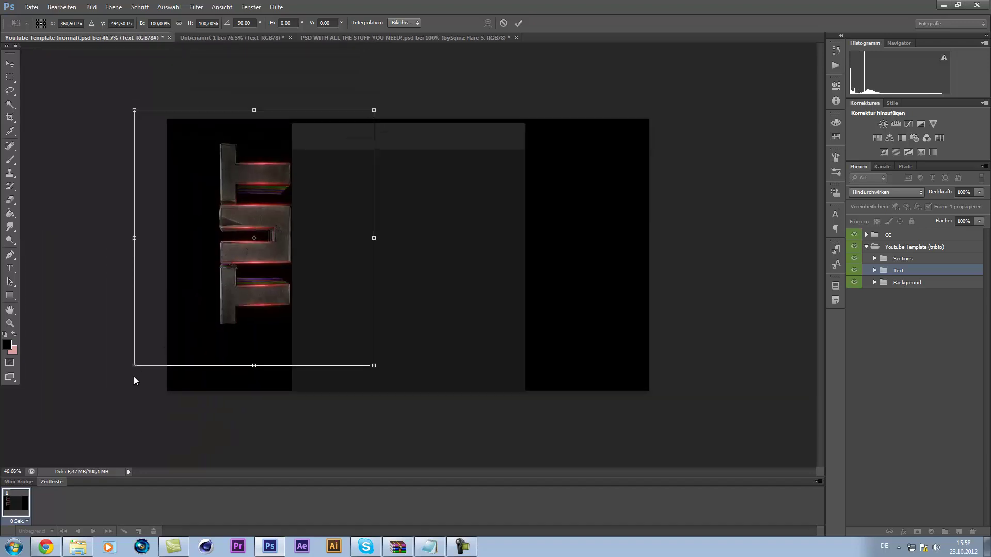
left_click_drag(134, 365, 218, 267)
left_click_drag(336, 241, 309, 272)
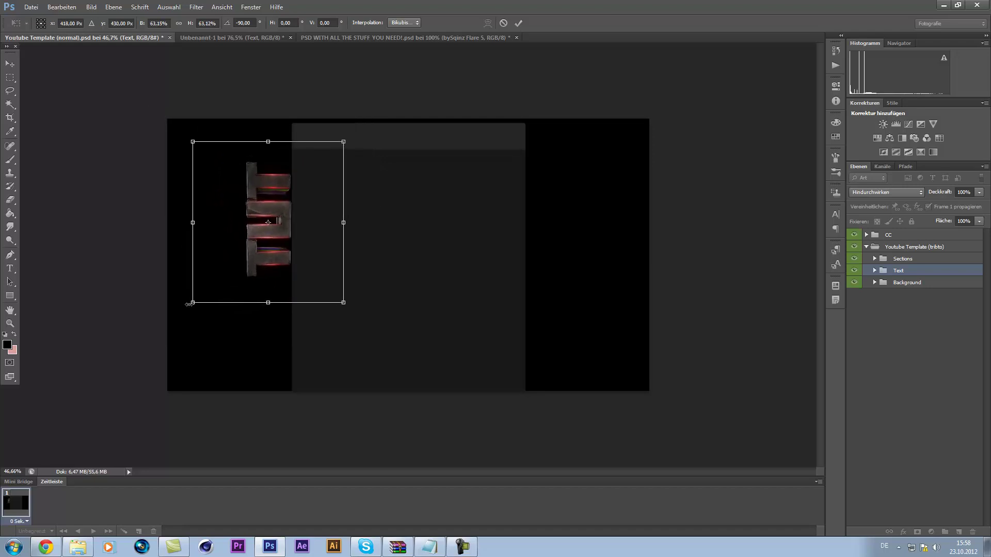
left_click_drag(192, 303, 225, 268)
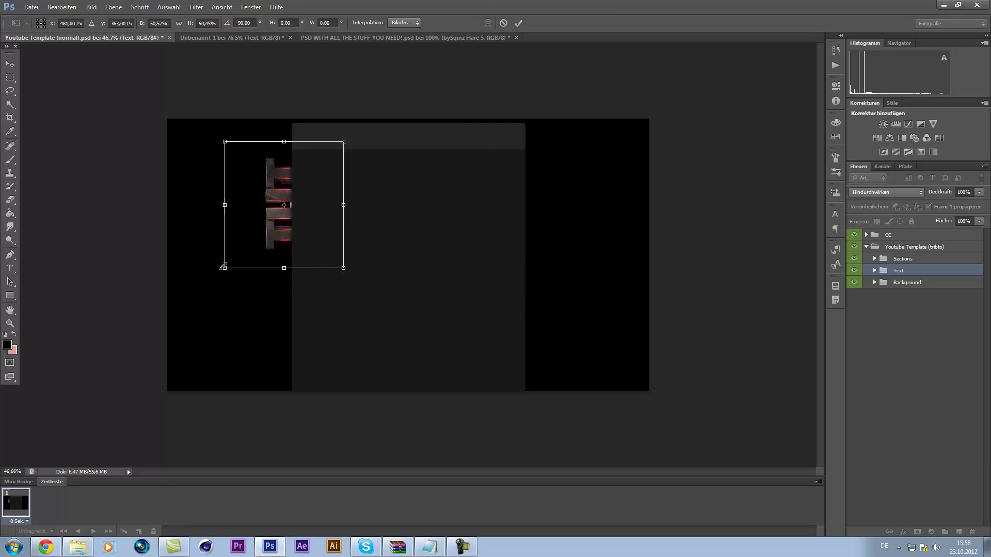
scroll(213, 262, "up", 2)
left_click_drag(283, 212, 266, 224)
scroll(267, 227, "down", 1)
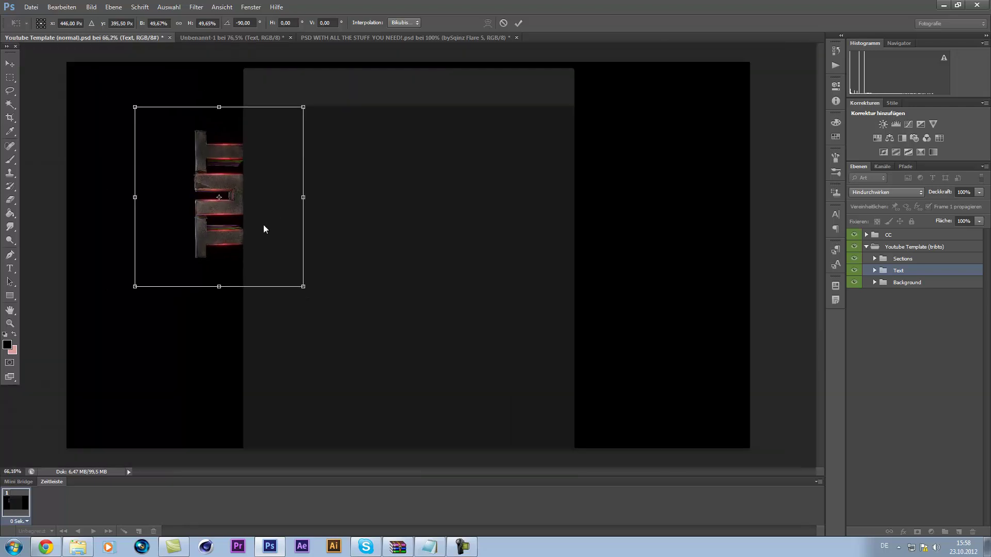
left_click(519, 23)
- Delete the CC group from the Youtube template
scroll(177, 146, "up", 3)
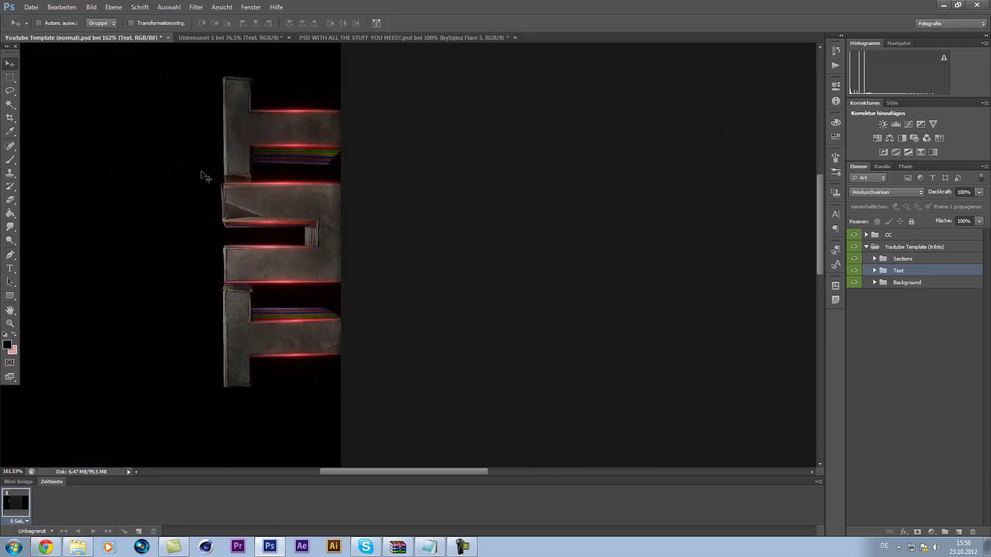
scroll(206, 177, "down", 1)
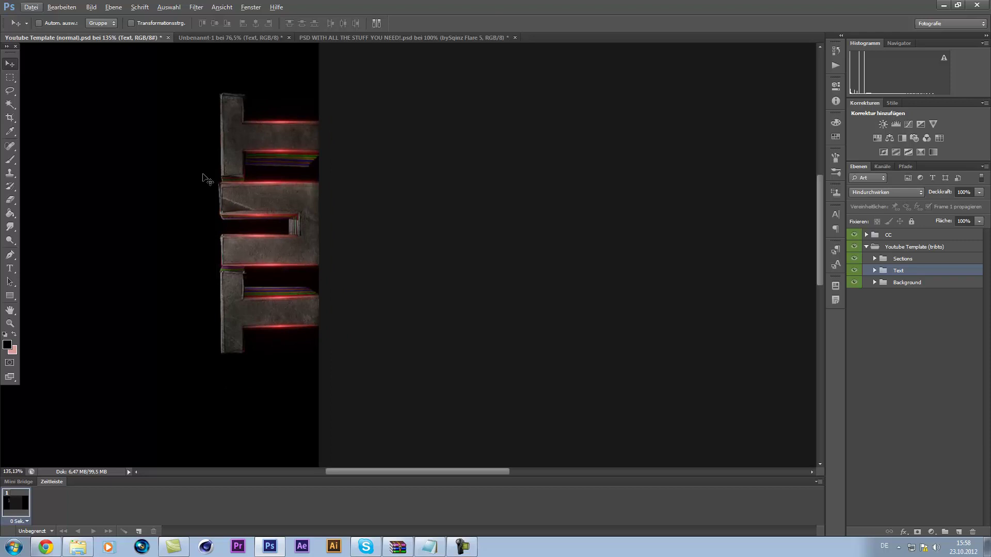
left_click(884, 239)
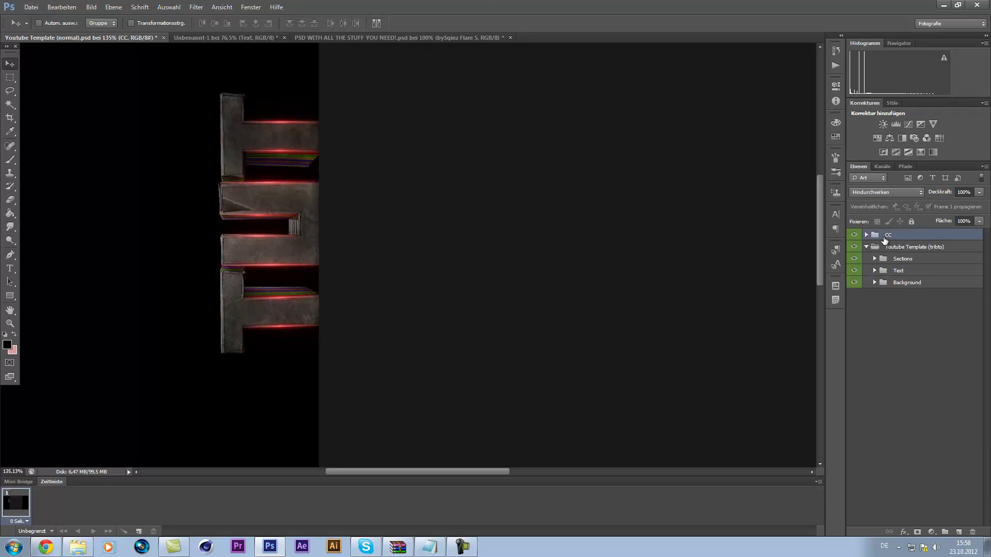
key("Delete")
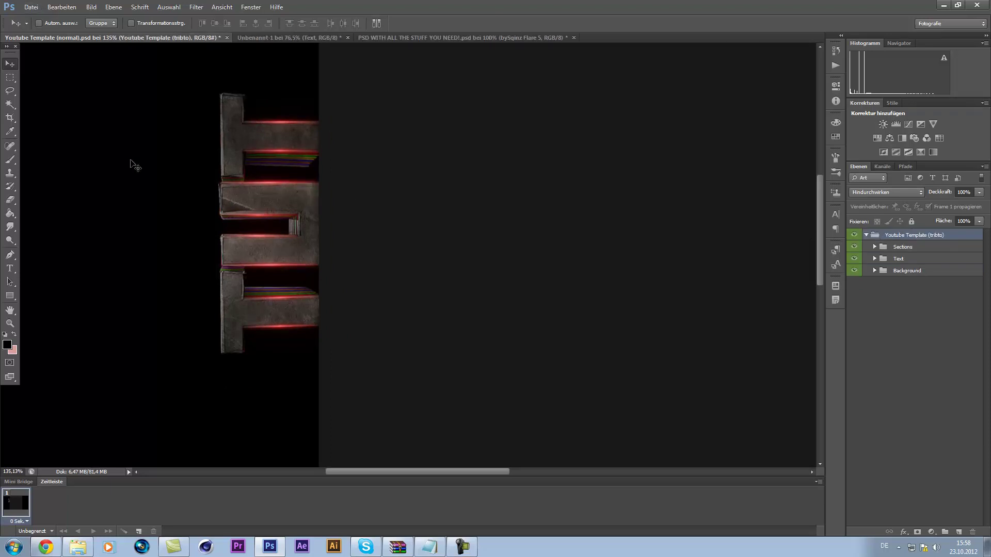
scroll(287, 184, "down", 1)
scroll(287, 184, "down", 1)
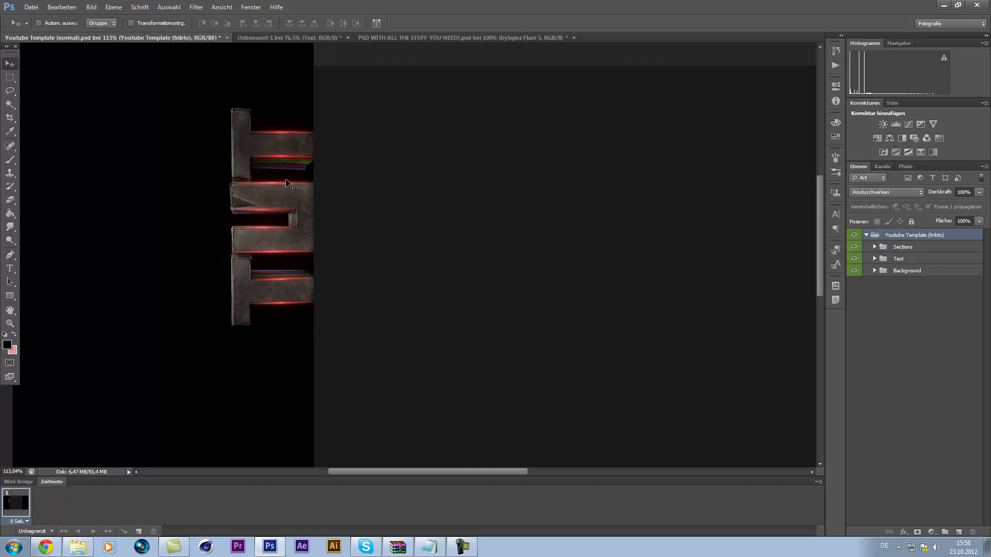
scroll(287, 184, "down", 3)
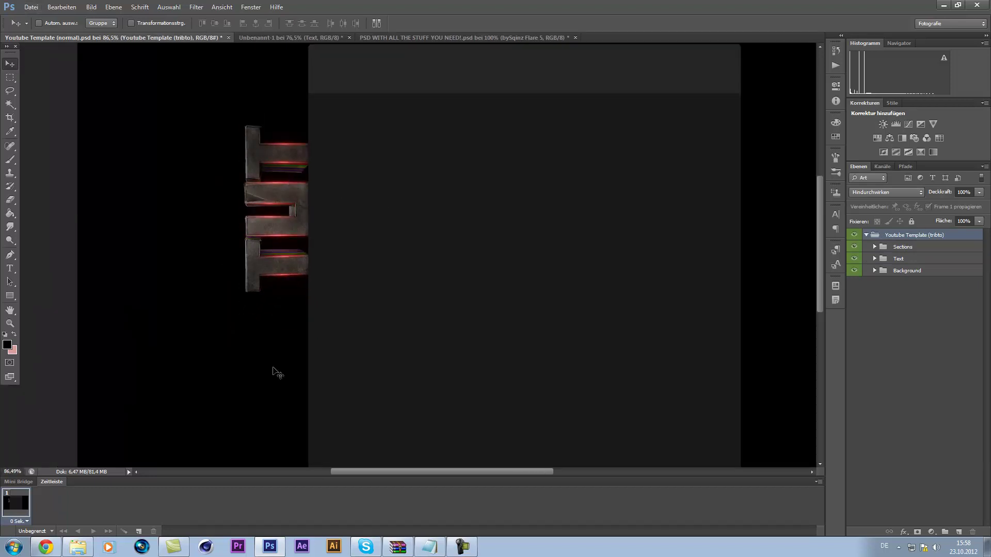
left_click(77, 547)
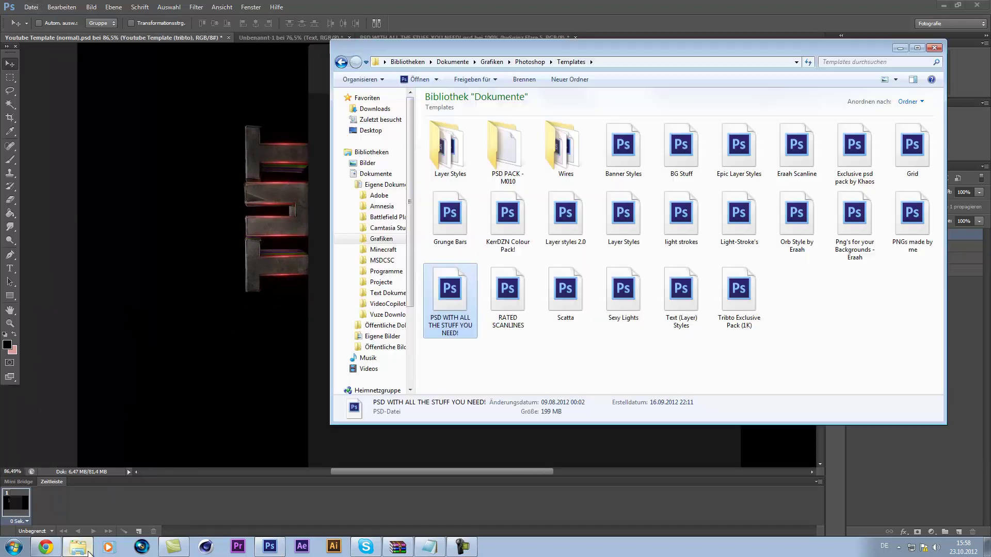
left_click(376, 174)
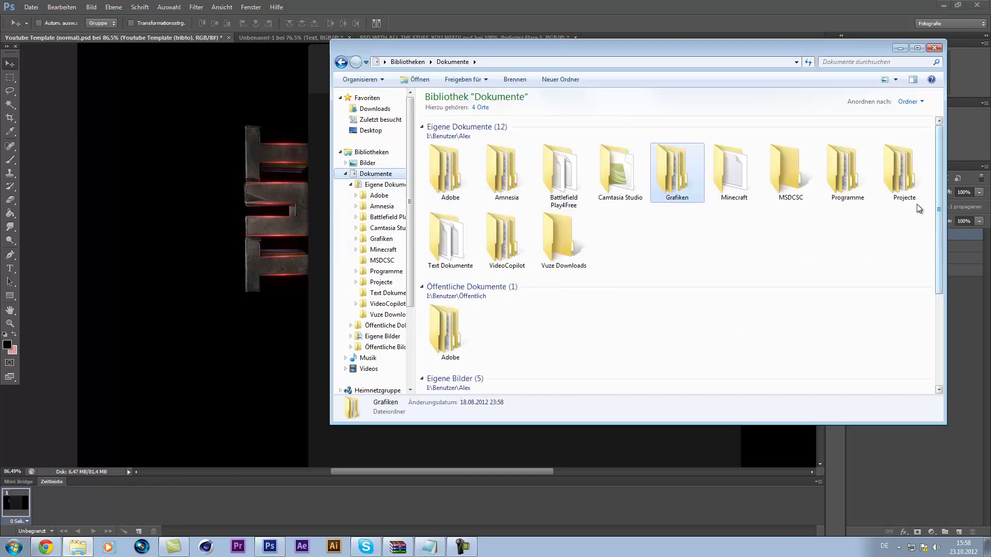
left_click(513, 2)
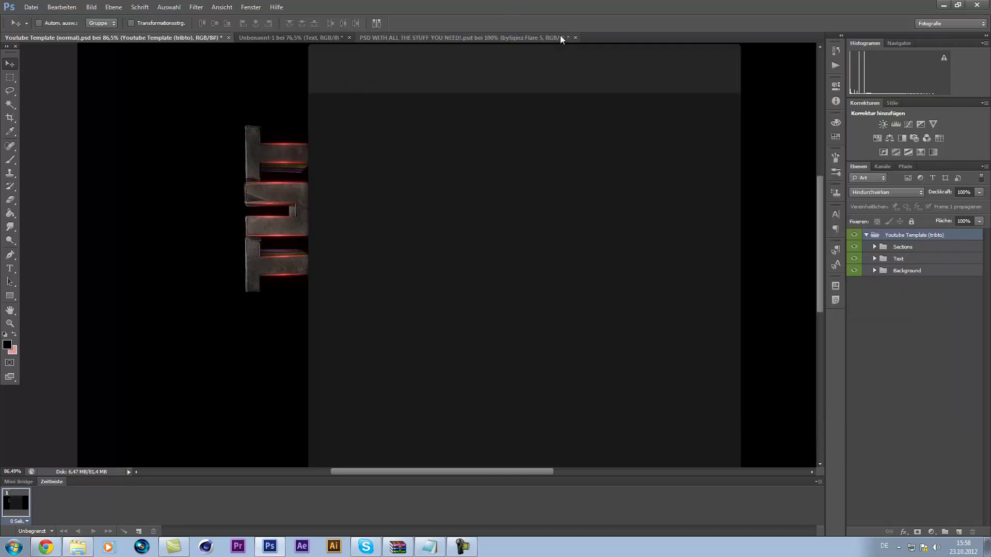
- Close PSD WITH ALL THE STUFF YOU NEED!.psd and Unbenannt-1 without saving the changes
left_click(557, 37)
left_click(575, 38)
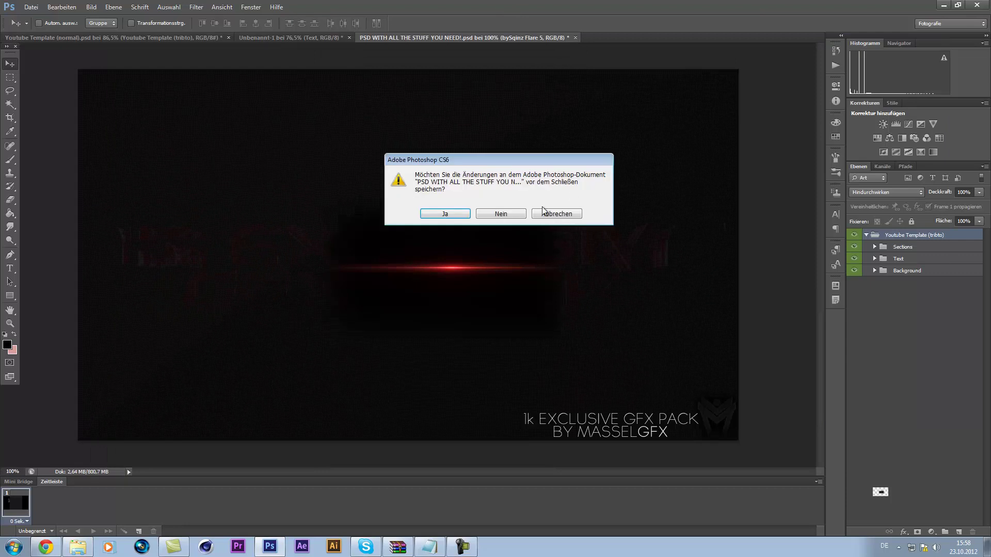
left_click(502, 209)
left_click(349, 37)
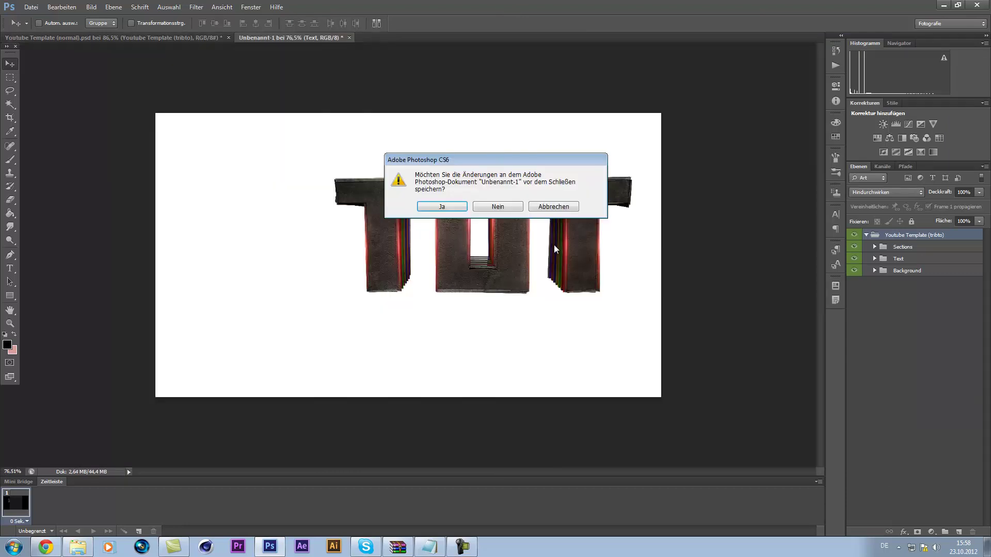
left_click(507, 213)
- Switch to Windows Explorer and open the Templates folder inside Dokumente, Grafiken, Photoshop
left_click(75, 548)
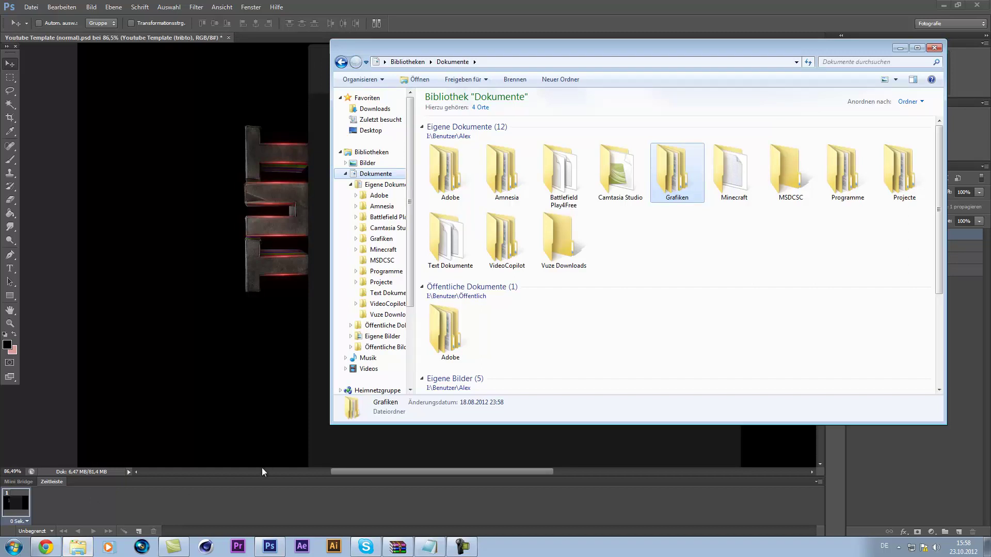
left_click(356, 62)
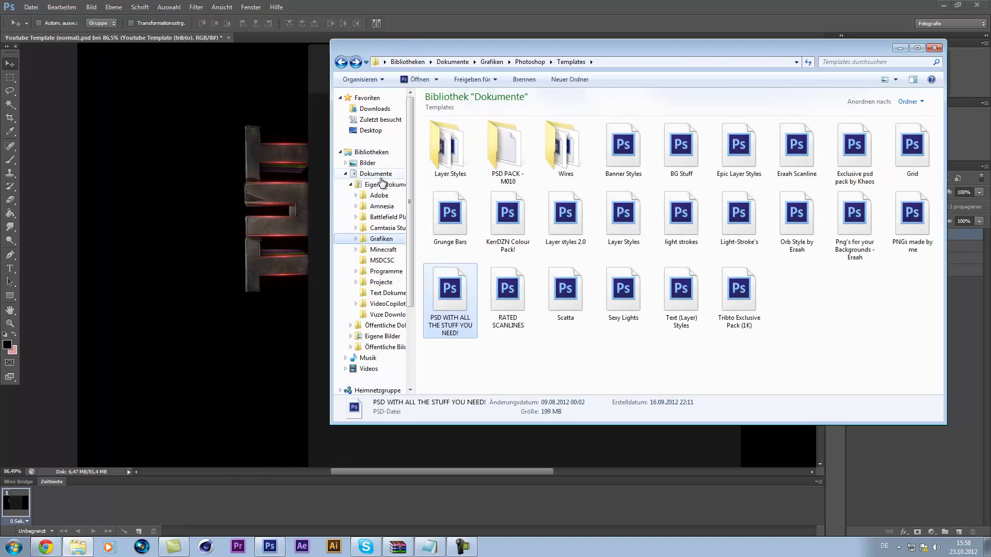
left_click(341, 61)
double_click(686, 183)
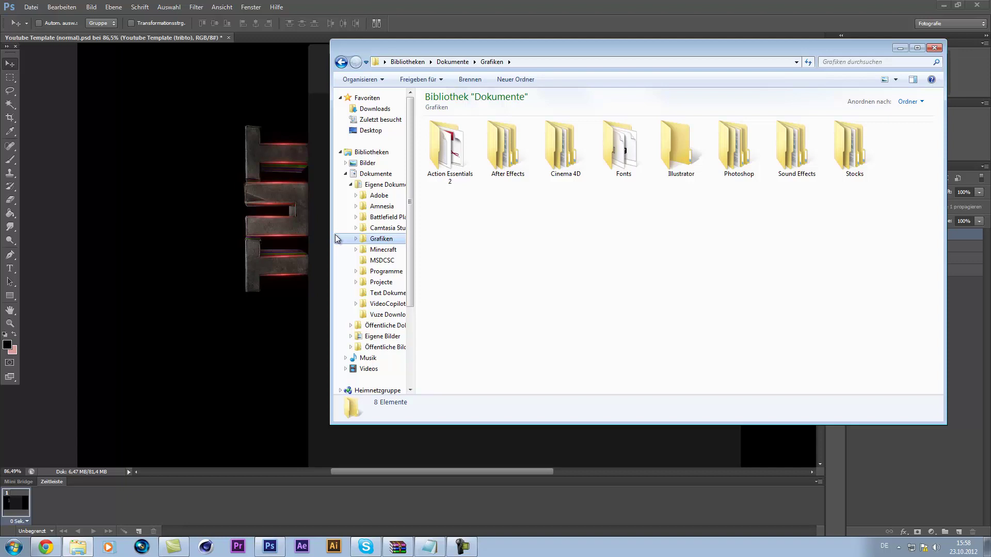
left_click(844, 159)
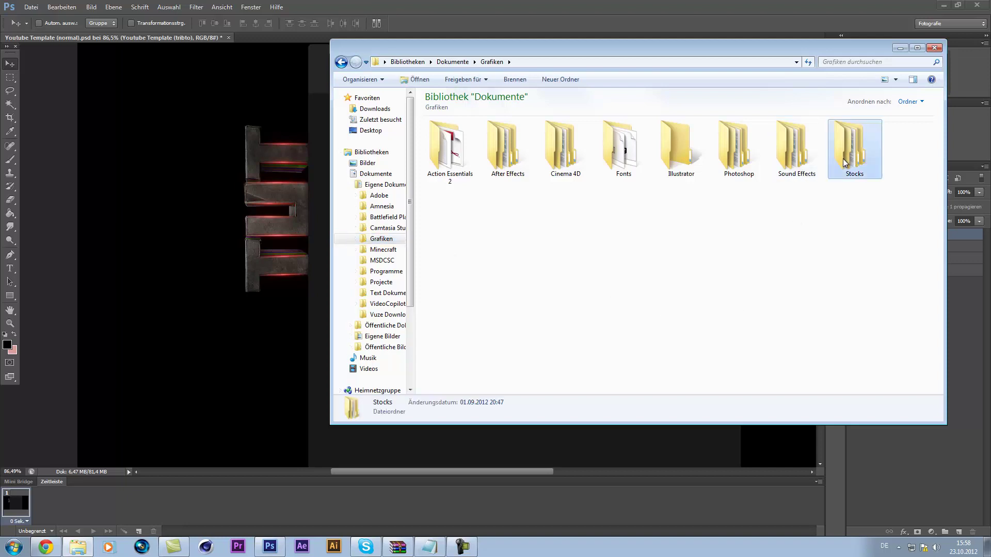
double_click(745, 145)
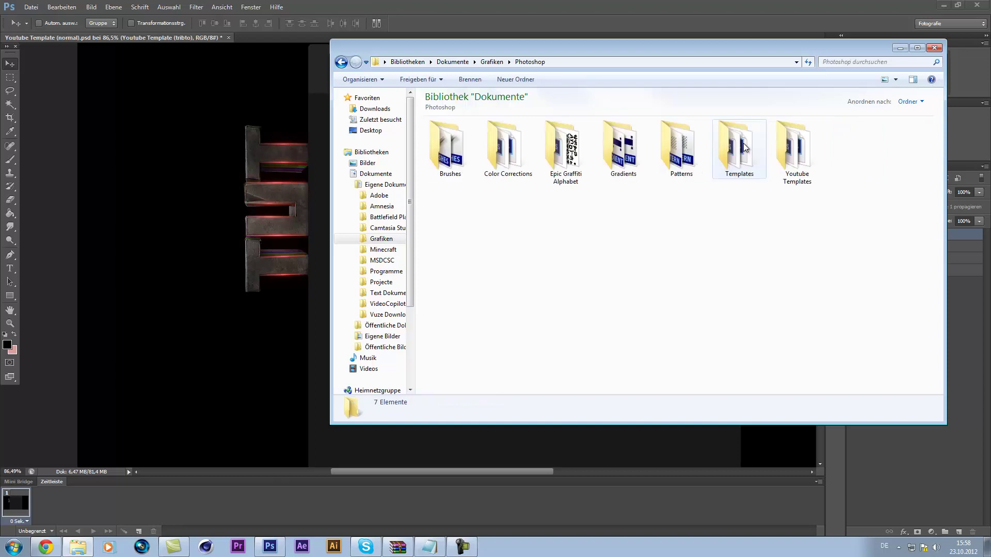
double_click(784, 145)
left_click(341, 61)
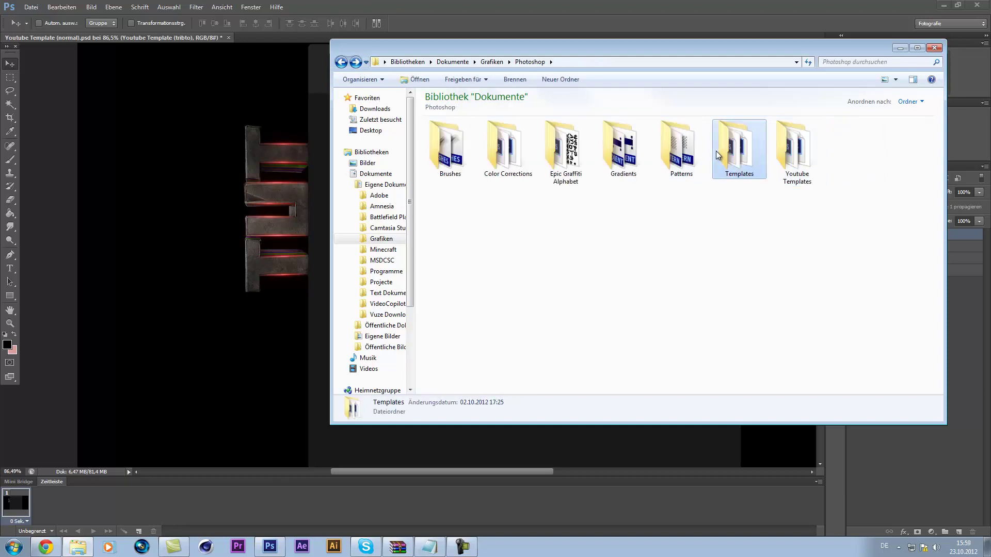
double_click(716, 150)
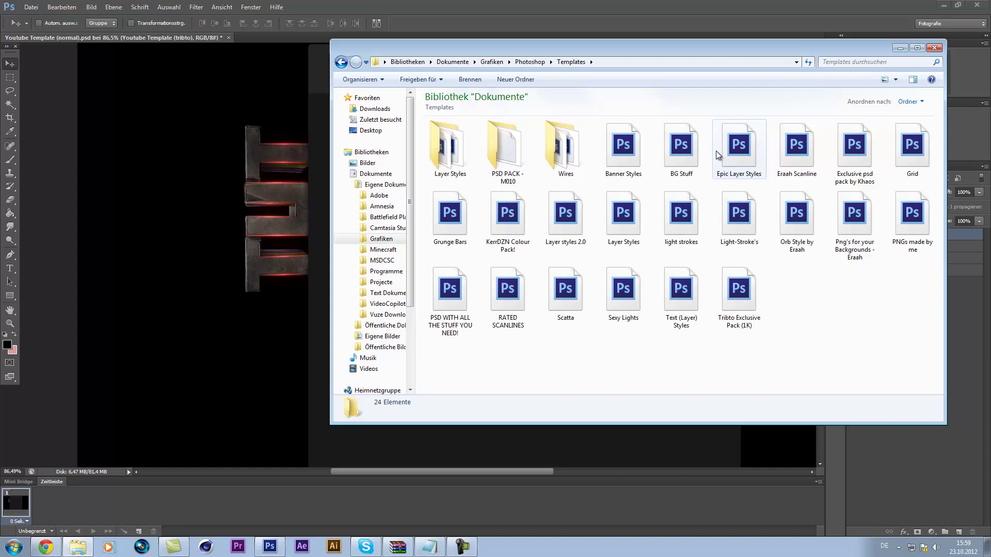
- Open Tribto Exclusive Pack (1K).psd, expand its Space group and show the Space_by_stickersticker layer
double_click(745, 268)
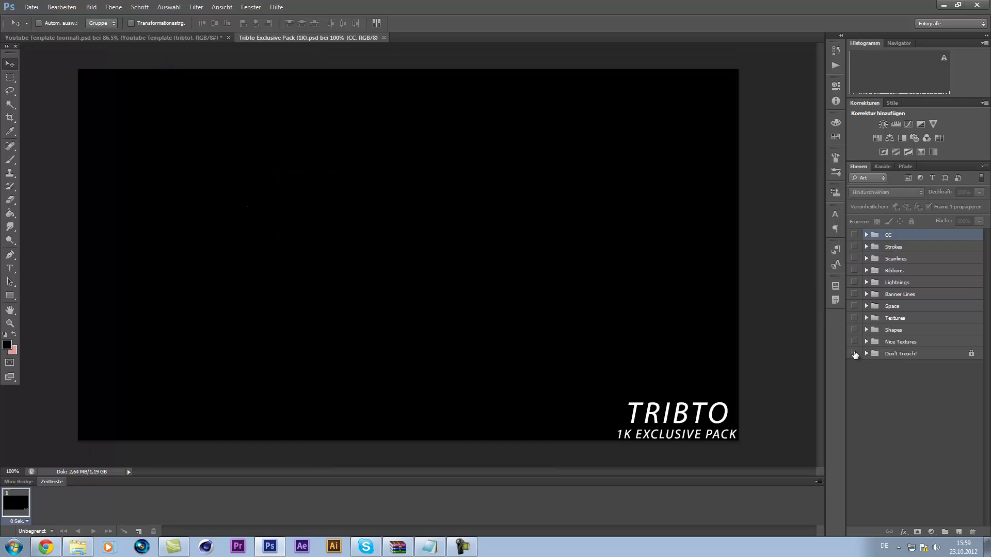
left_click(855, 354)
left_click(855, 354)
left_click(867, 306)
left_click(853, 319)
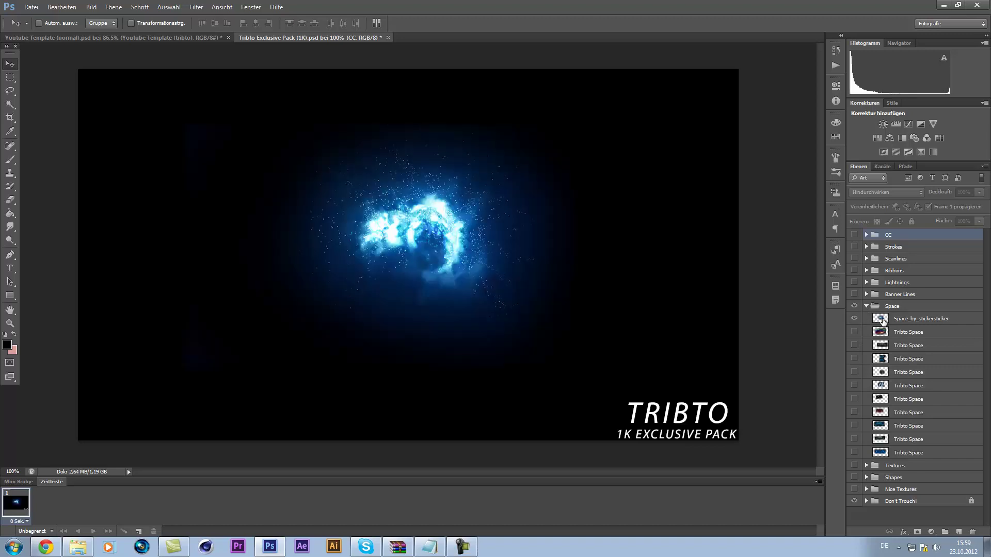
- Copy Space_by_stickersticker into the Youtube template directly below the Sections group and set its blend mode to Negativ multiplizieren
left_click(914, 318)
left_click_drag(529, 204, 312, 216)
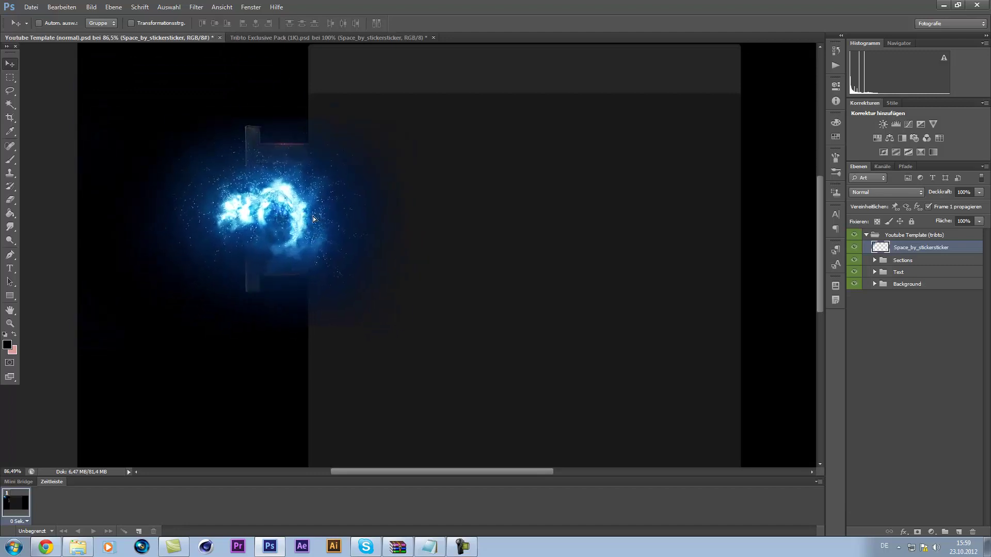
left_click_drag(910, 253, 885, 268)
left_click(864, 191)
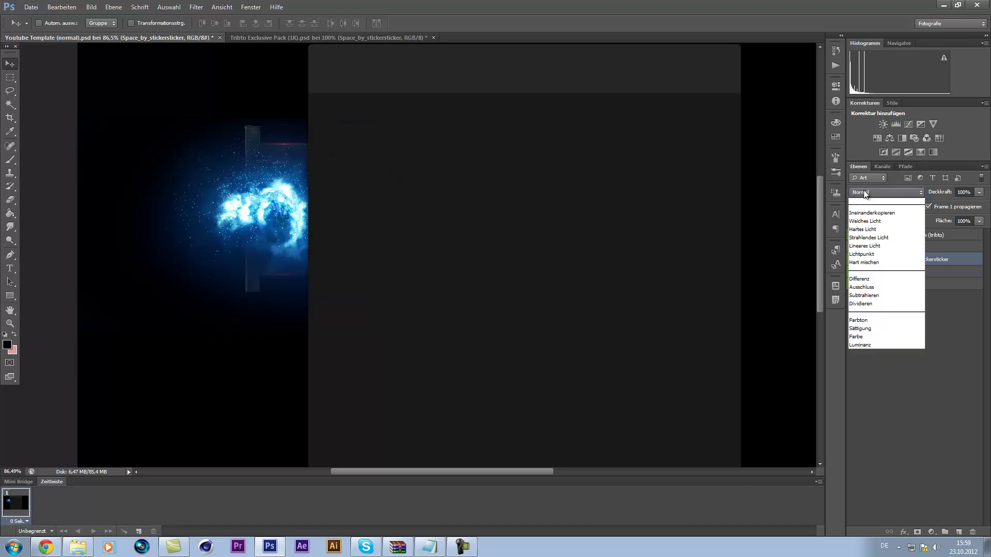
left_click(883, 287)
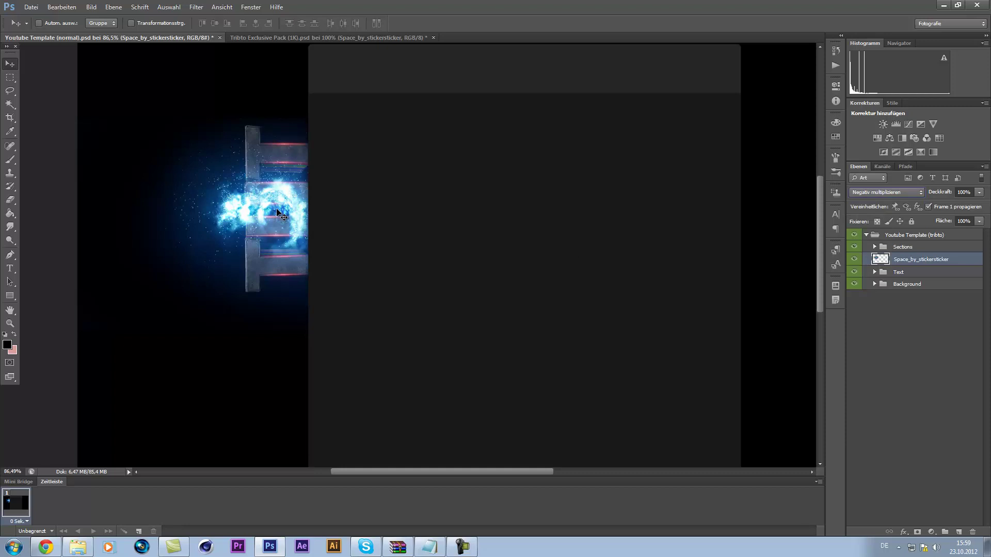
- Rotate the blue space image to about -72.5° and tuck its bright core behind the centre panel's left edge, beside the lower end of the text
key("ctrl+t")
right_click(320, 248)
left_click(392, 383)
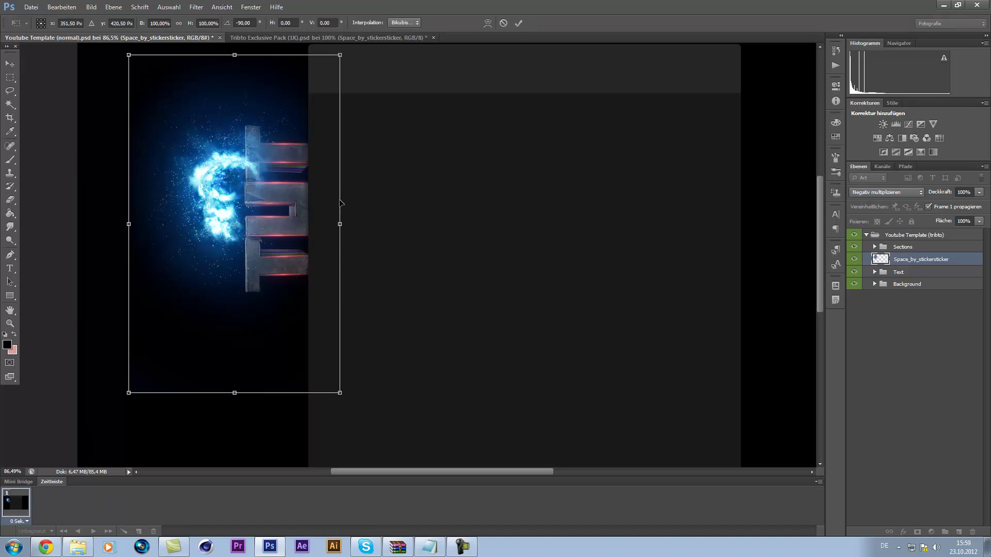
left_click_drag(354, 135, 369, 173)
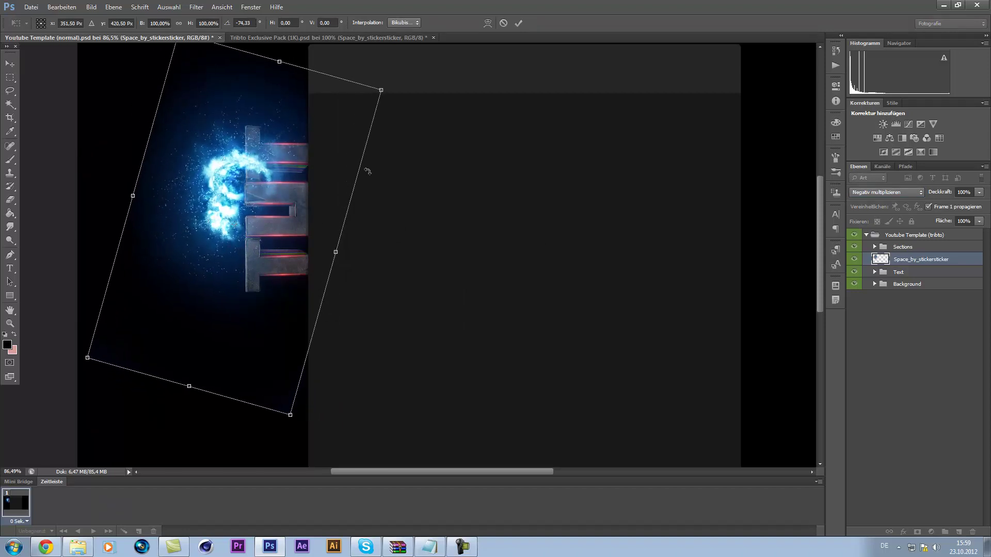
left_click_drag(204, 164, 249, 187)
left_click_drag(540, 138, 538, 157)
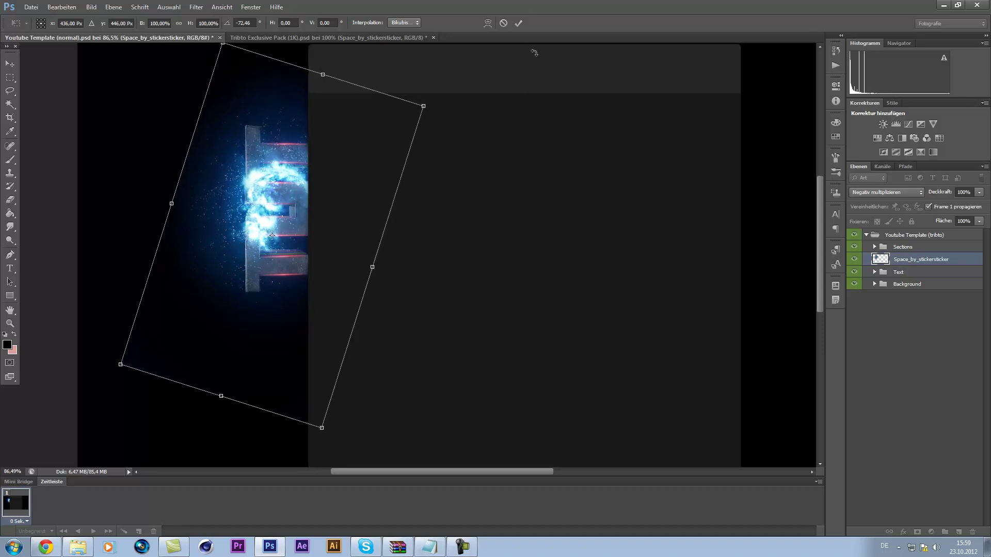
left_click(519, 23)
left_click_drag(262, 222, 328, 280)
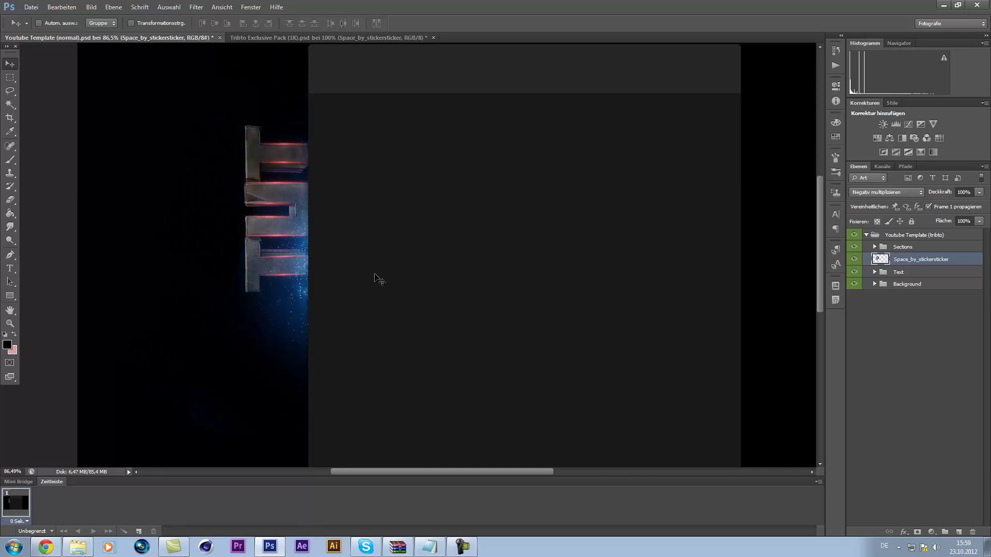
- Duplicate the blue space layer, move the copy up along the panel edge beside the upper text, and select both layers
key("ctrl+j")
left_click_drag(354, 290, 346, 204)
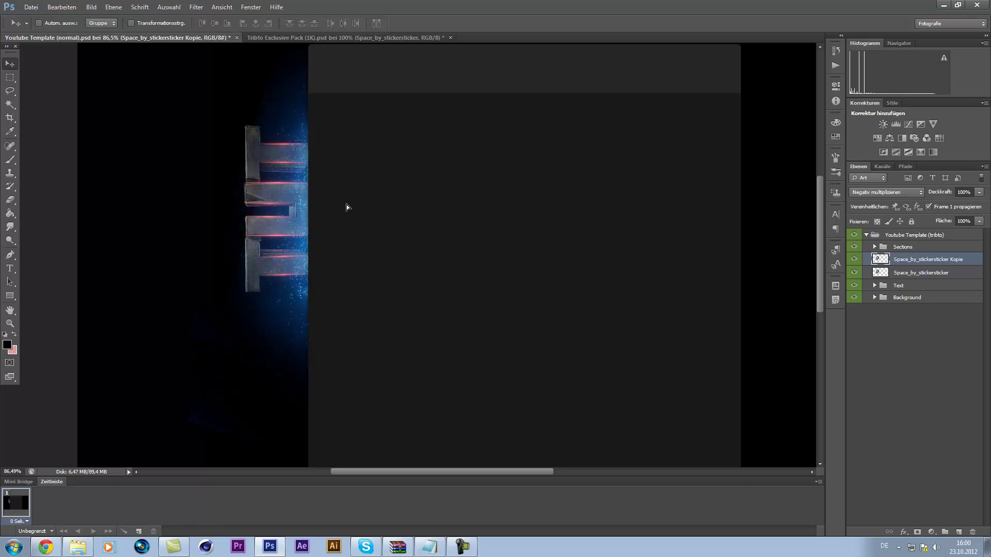
left_click(913, 274, "shift")
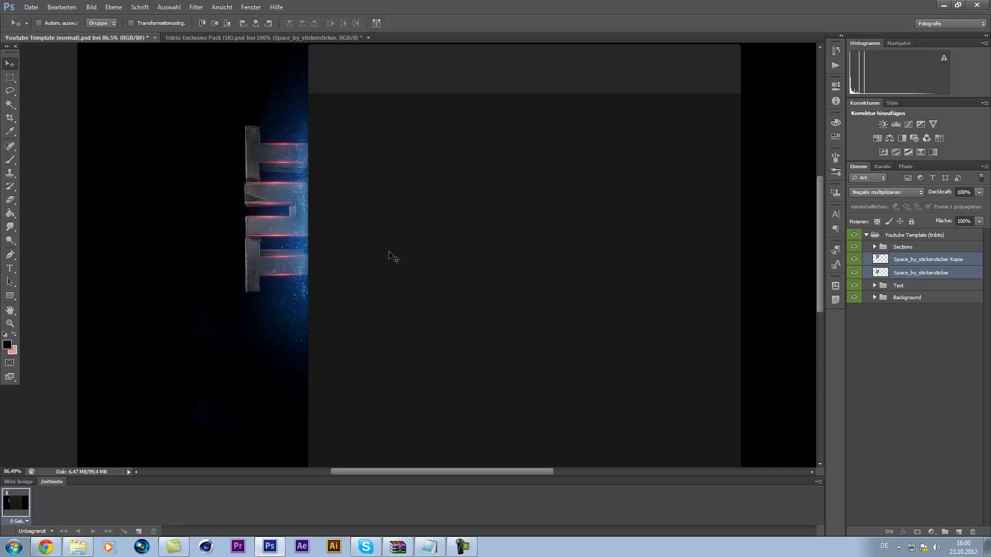
scroll(393, 253, "down", 2, "alt")
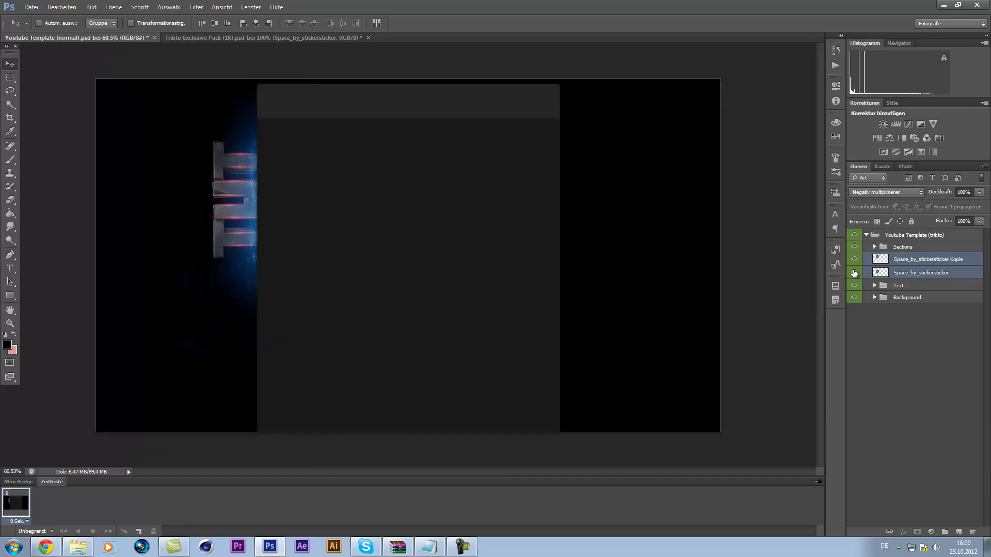
scroll(240, 192, "up", 3, "alt")
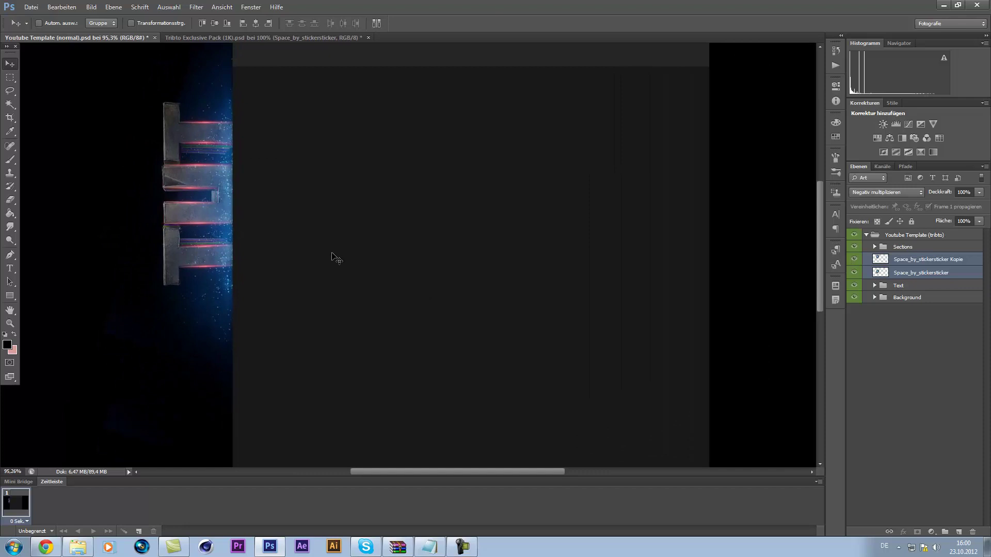
scroll(256, 246, "down", 2, "alt")
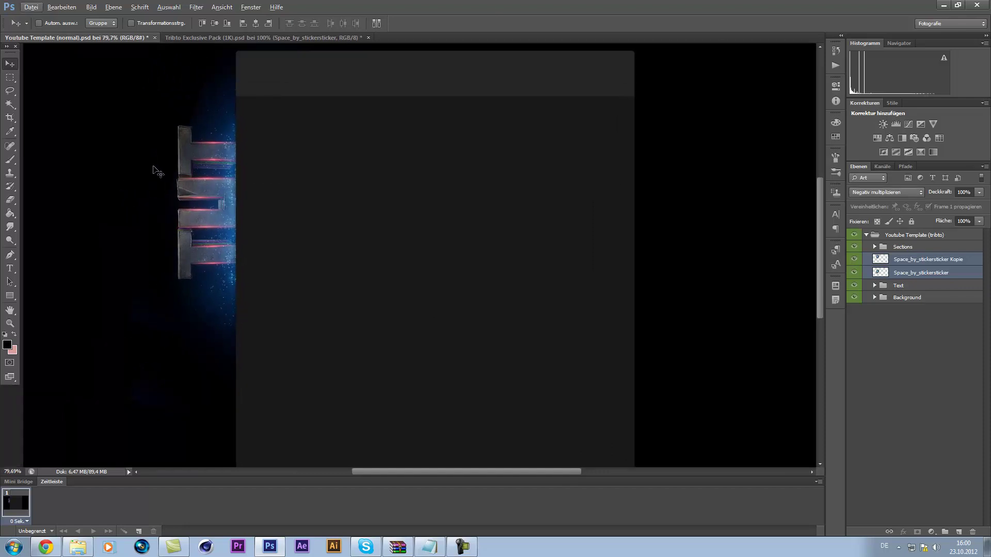
- Copy the grey nebula Tribto Space layer with the central planet from the exclusive pack into the template, placing it below the Text group
left_click(202, 38)
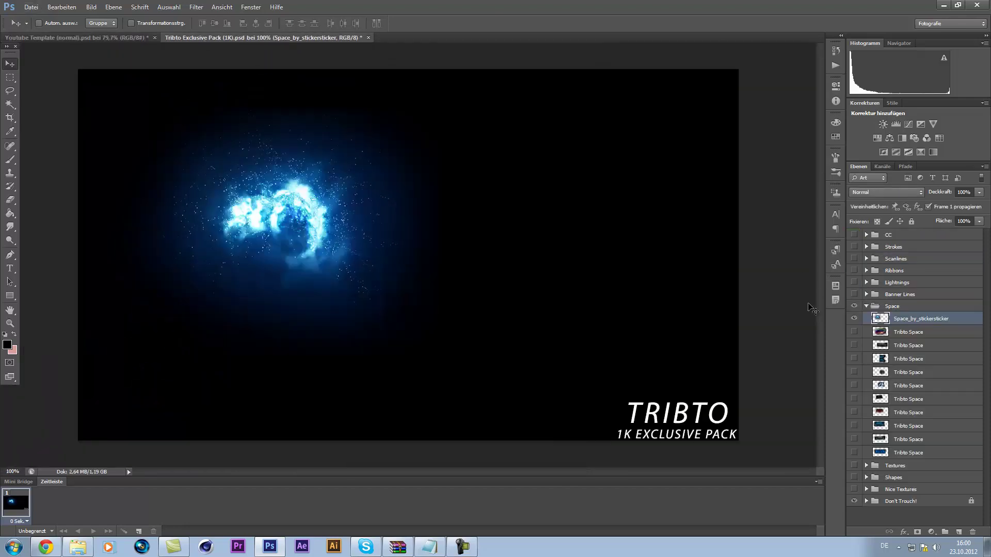
left_click(855, 319)
left_click(856, 345)
left_click(908, 345)
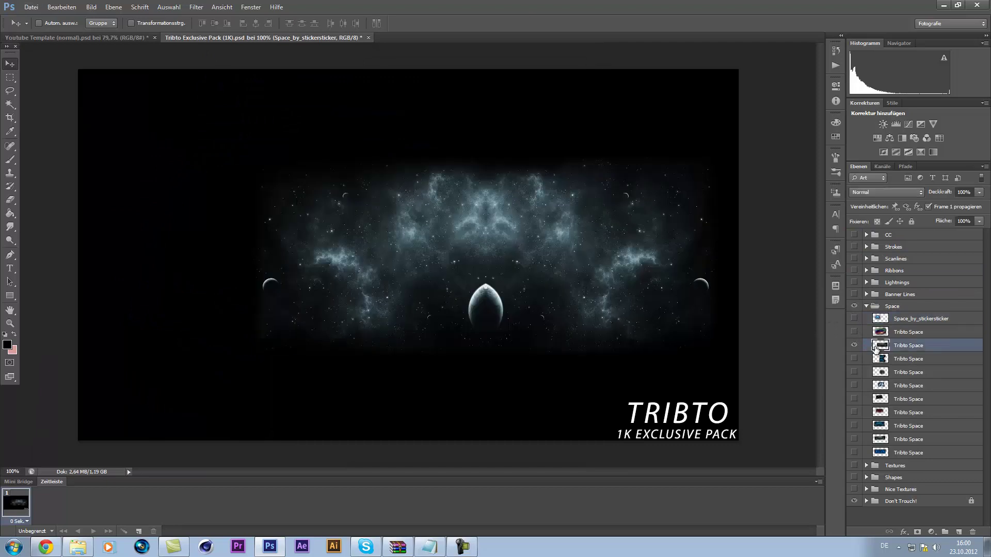
left_click_drag(489, 225, 128, 126)
left_click_drag(910, 267, 913, 305)
left_click_drag(135, 93, 184, 146)
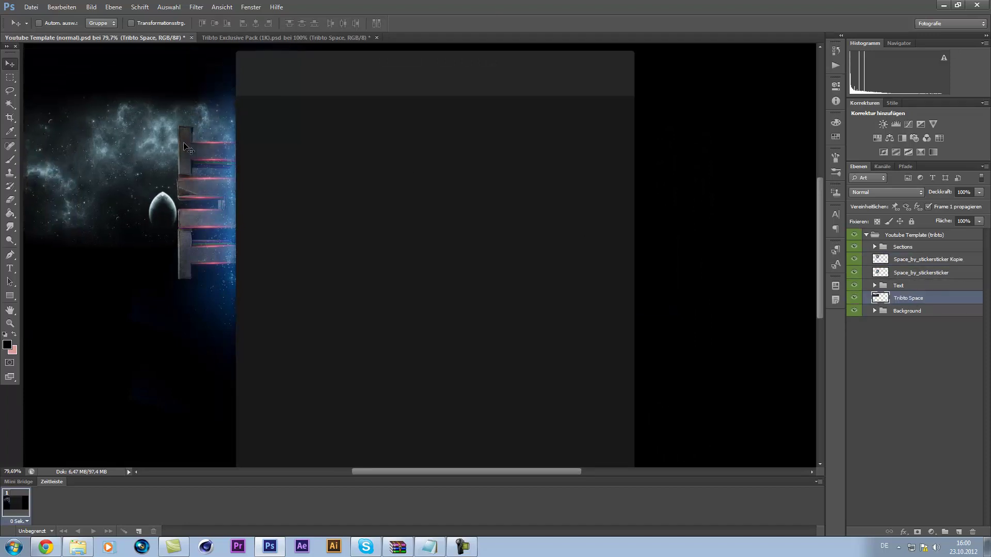
- Rotate the grey nebula 90° counterclockwise, scale it proportionally to about 53 %, centre it behind the text on the panel's left edge, and apply
key("ctrl+t")
right_click(185, 144)
left_click(213, 286)
left_click_drag(180, 251, 249, 272)
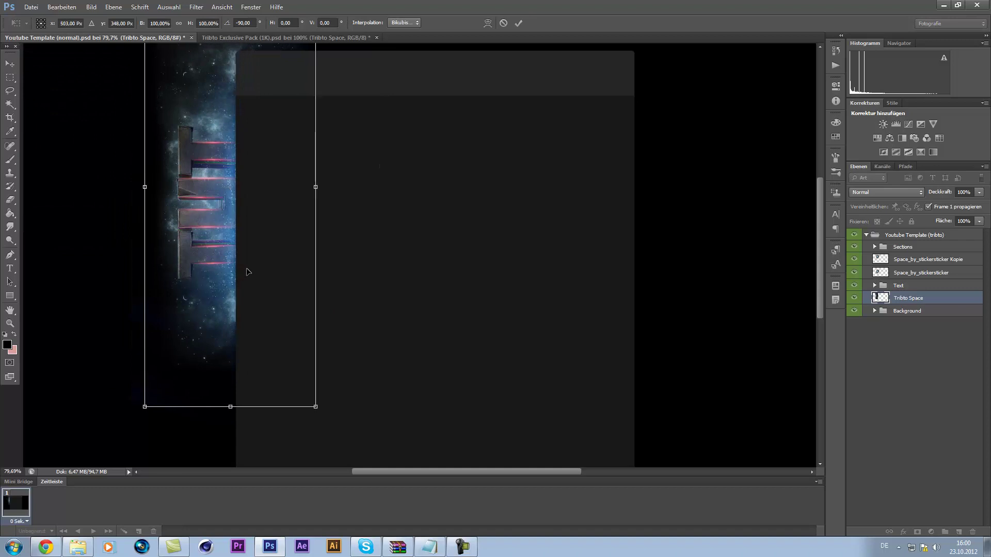
left_click_drag(314, 406, 223, 167)
left_click_drag(176, 121, 230, 258)
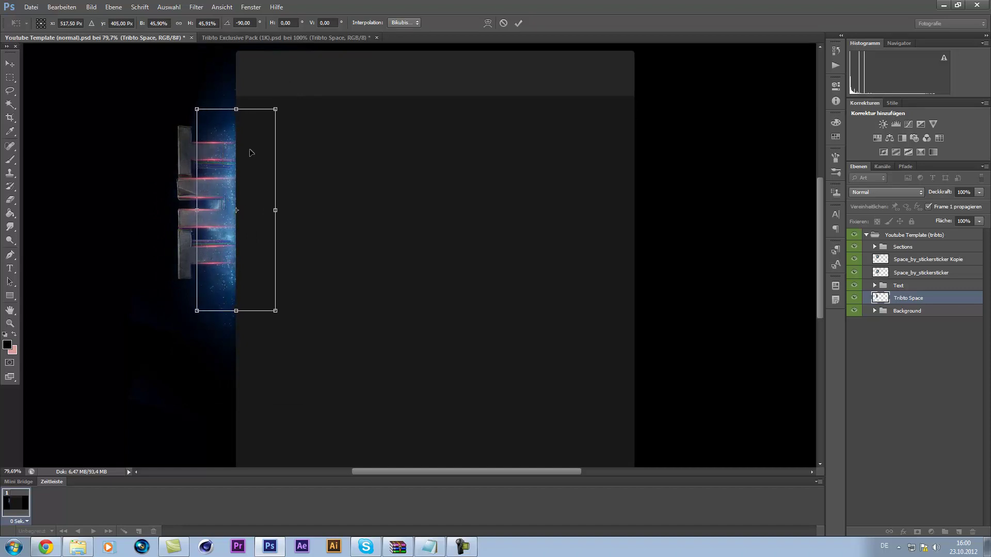
left_click_drag(276, 108, 323, 89)
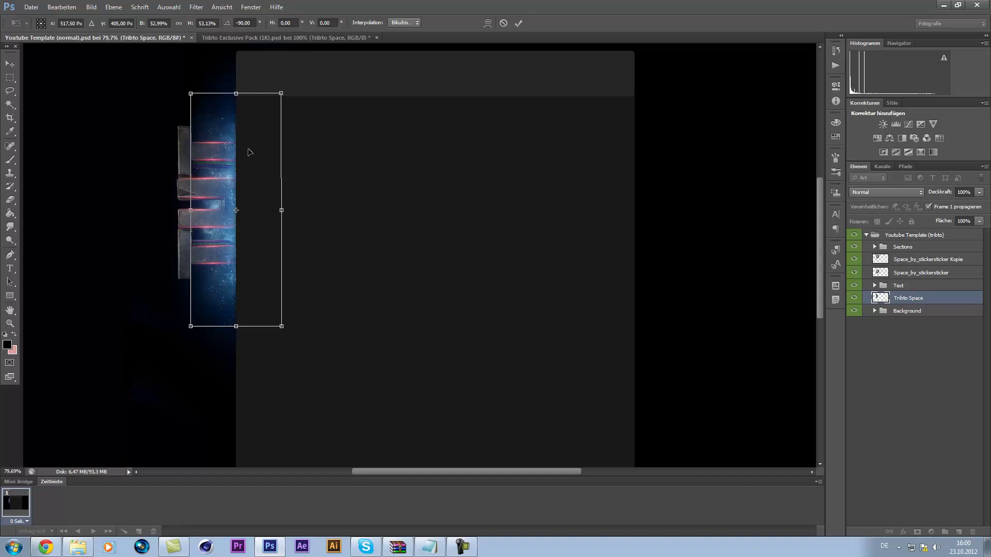
left_click(518, 23)
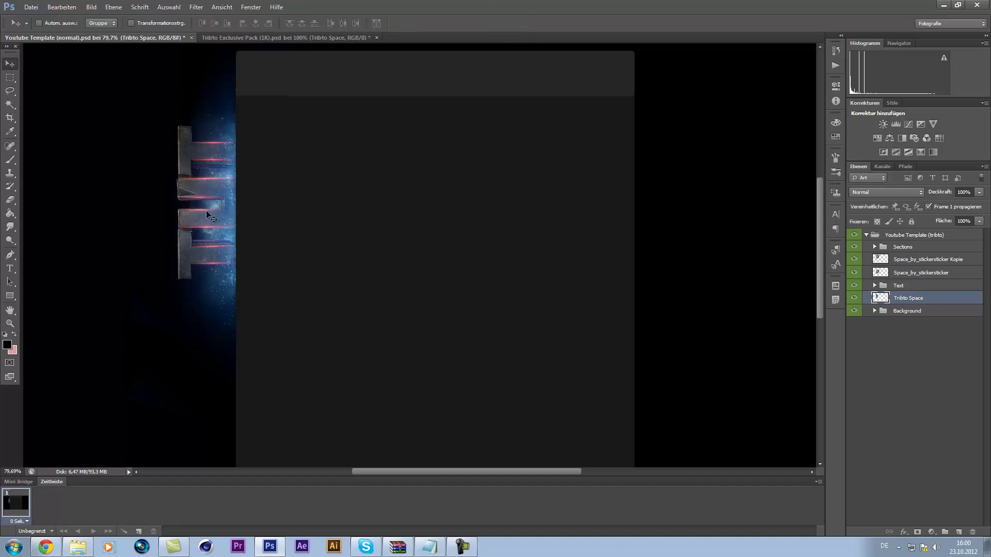
- Find the finished TeamSheldon design under Bilder, Projekte, TeamSheldonLP, Final in Windows Explorer, view it in Photoshop as a reference and close it
left_click(78, 548)
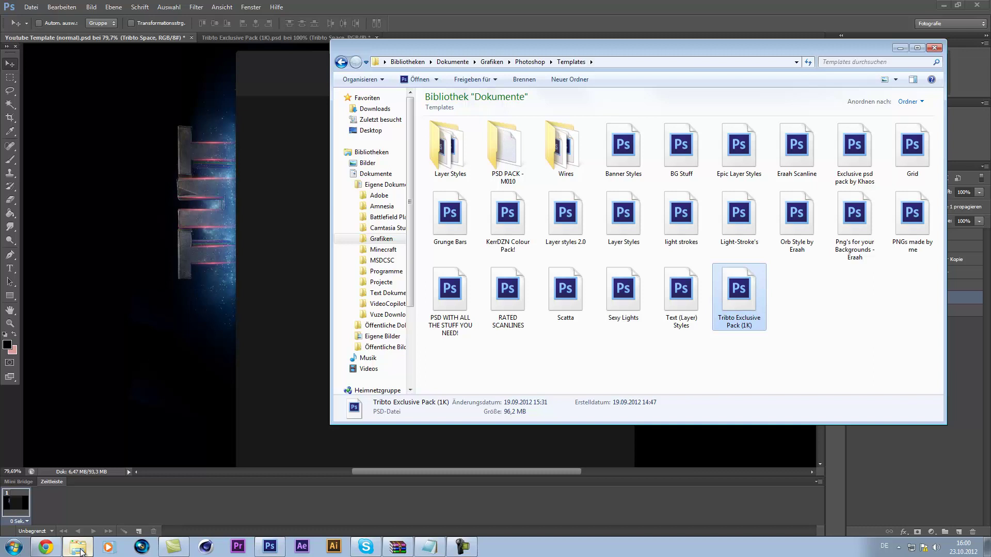
left_click(342, 61)
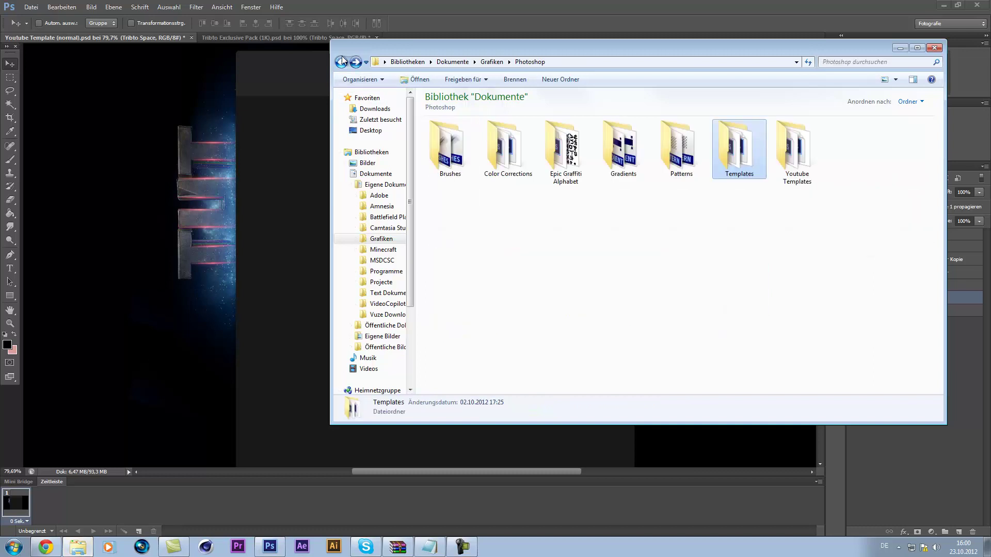
left_click(369, 173)
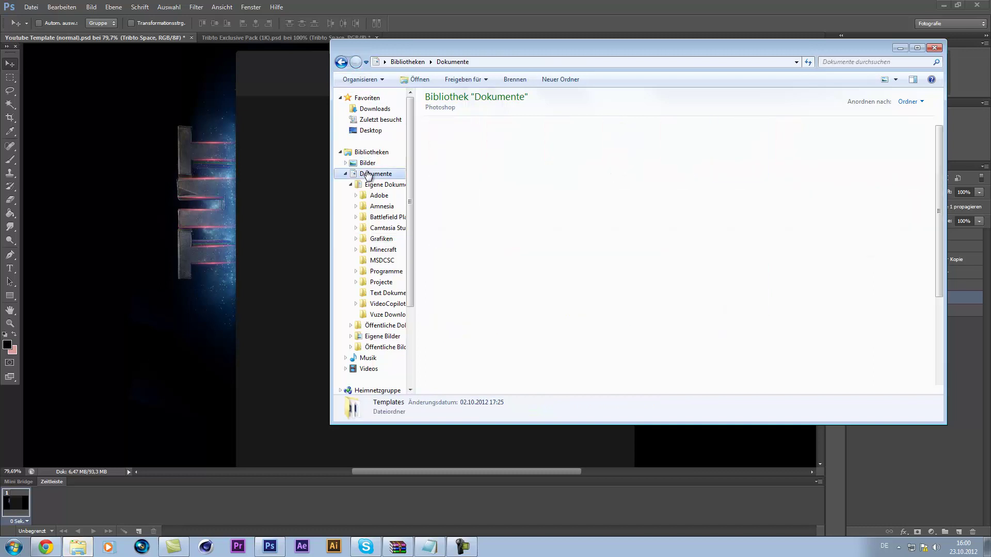
left_click(341, 62)
left_click(375, 175)
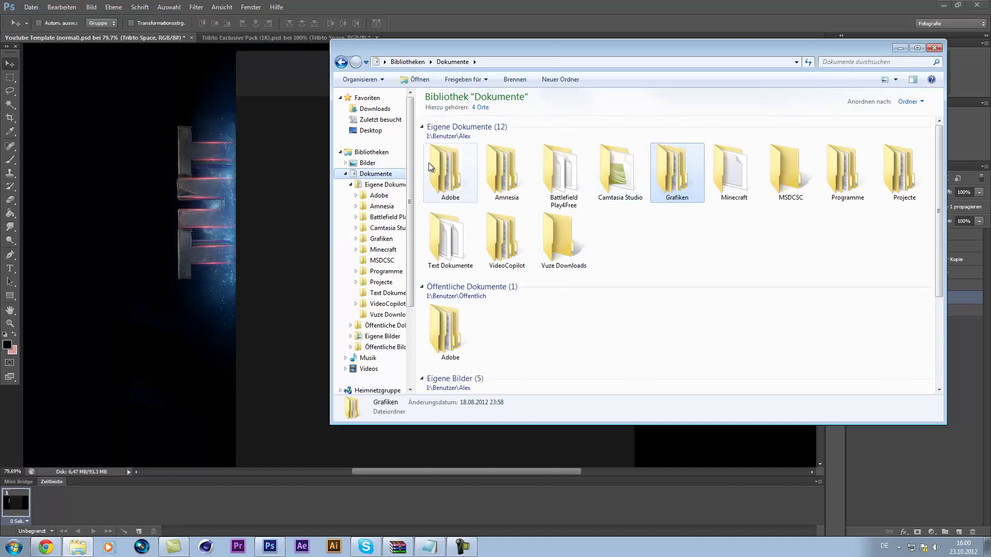
left_click(367, 162)
double_click(670, 163)
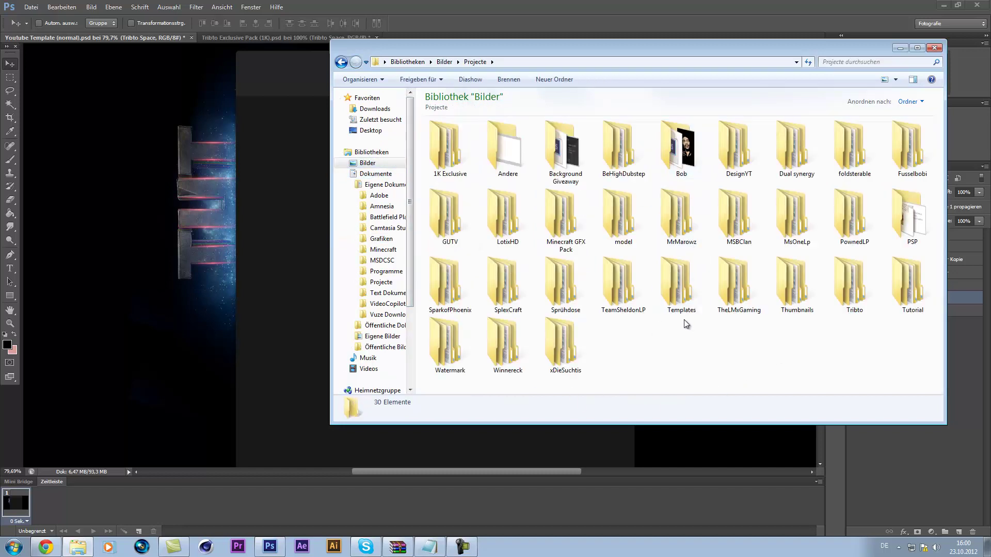
double_click(622, 286)
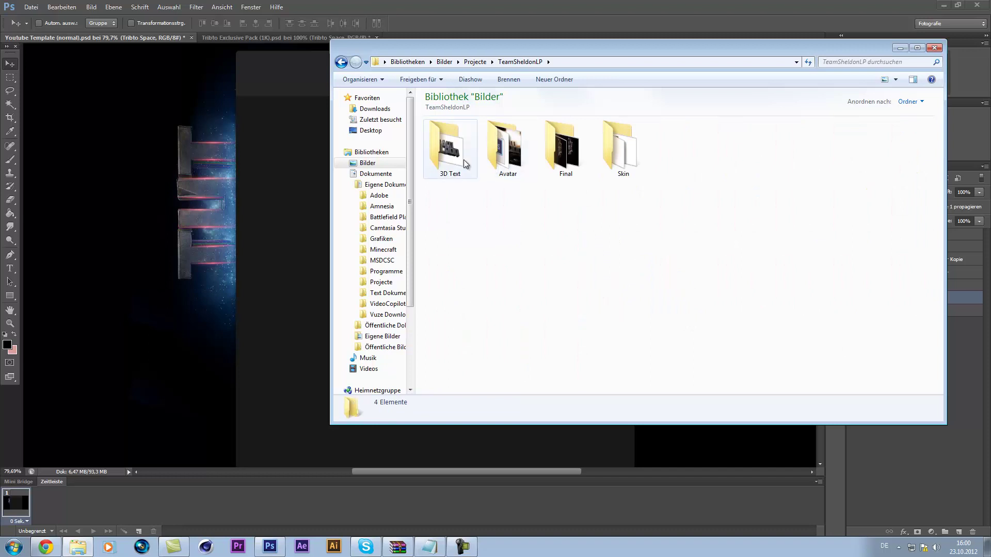
double_click(567, 149)
double_click(568, 150)
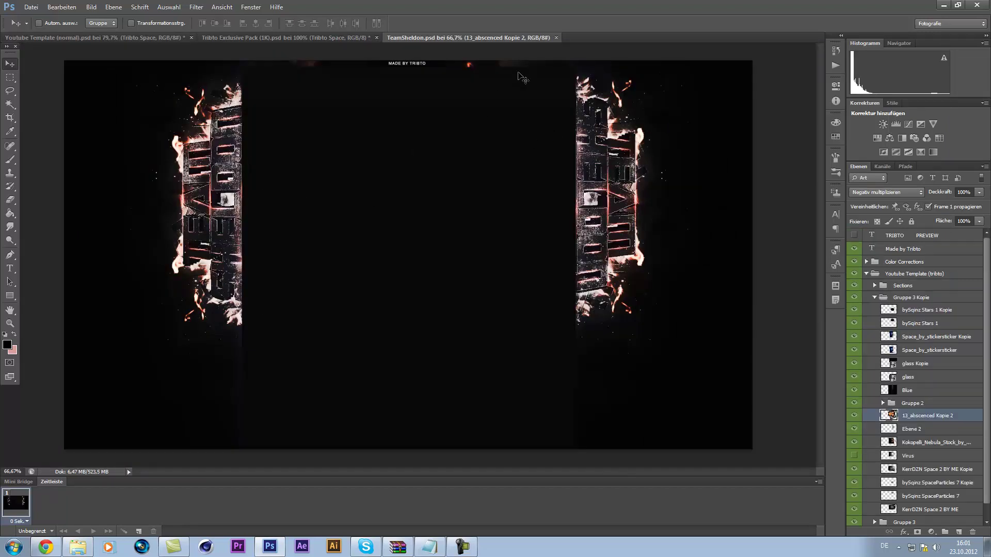
left_click(556, 38)
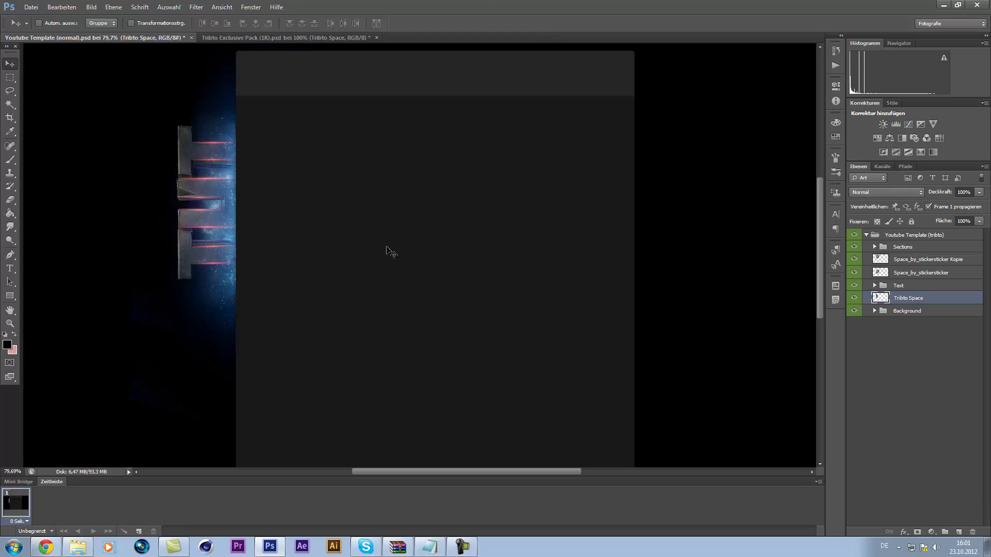
- Preview the remaining Tribto Space layers of the exclusive pack one at a time, and hide and collapse the Space group
left_click(232, 38)
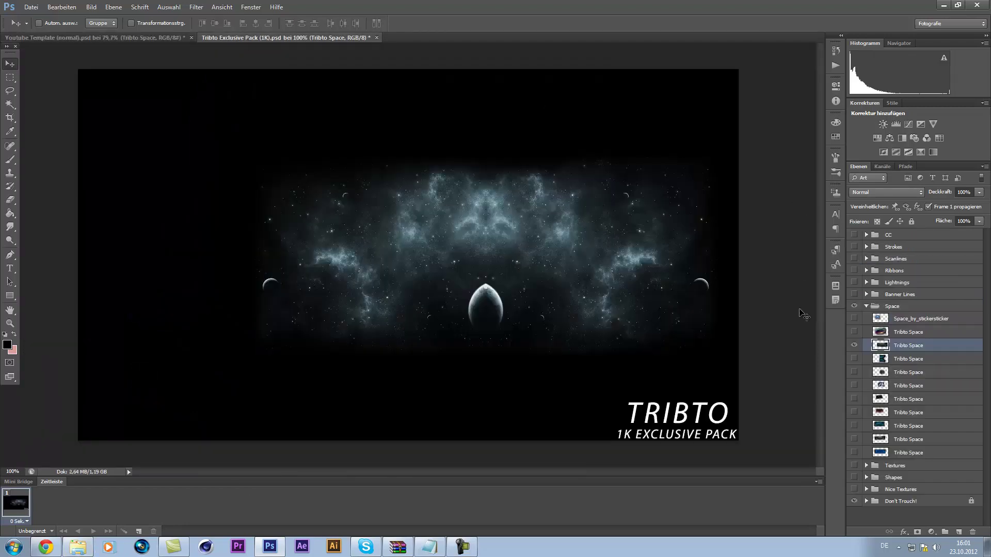
left_click(855, 345)
left_click(855, 359)
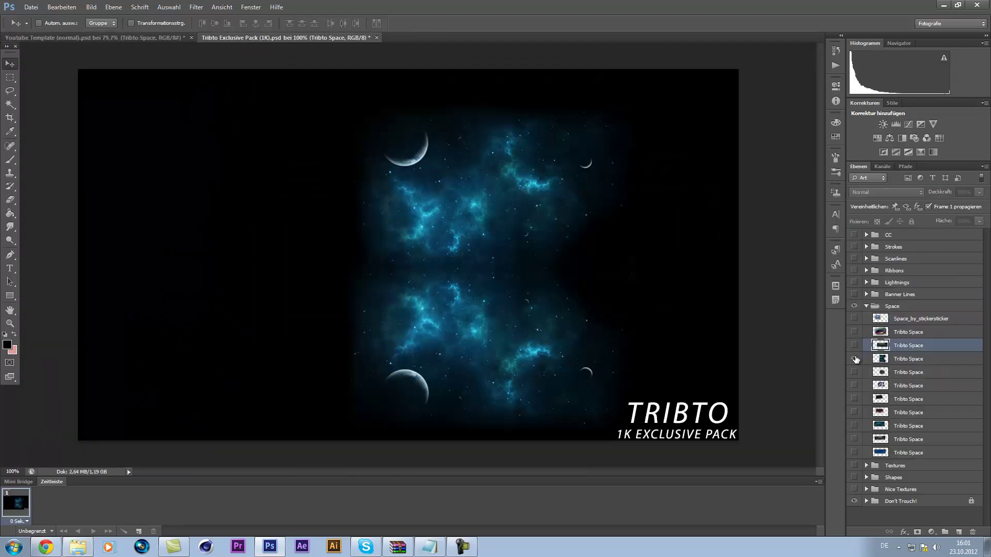
left_click(855, 359)
left_click(855, 372)
left_click(855, 372)
left_click(855, 386)
left_click(855, 386)
left_click(855, 399)
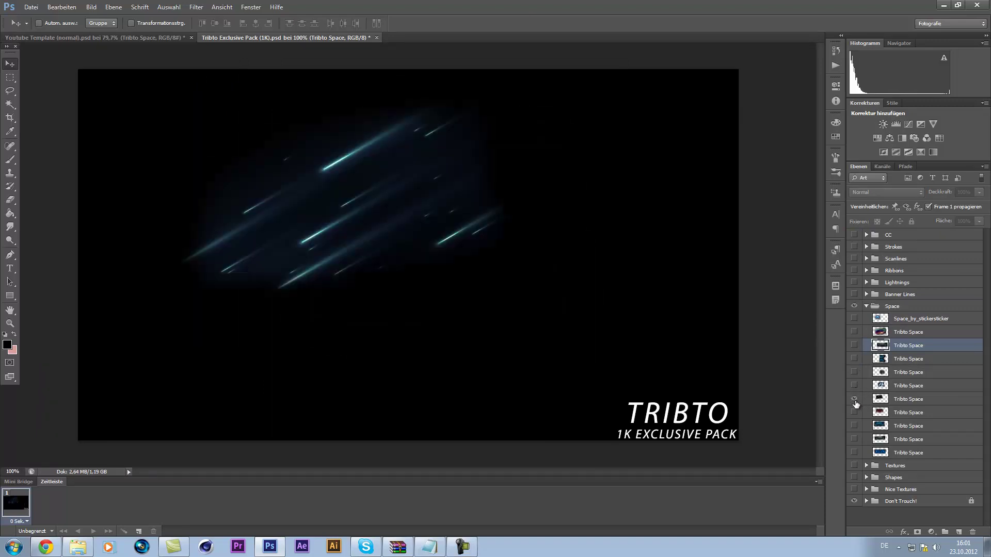
left_click(854, 399)
left_click(855, 412)
left_click(855, 413)
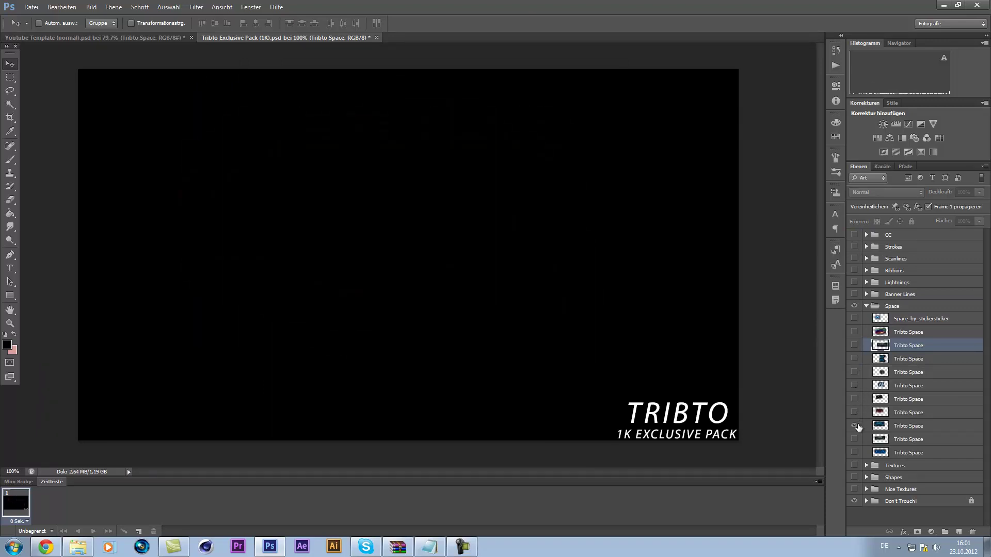
left_click(855, 426)
left_click(881, 431)
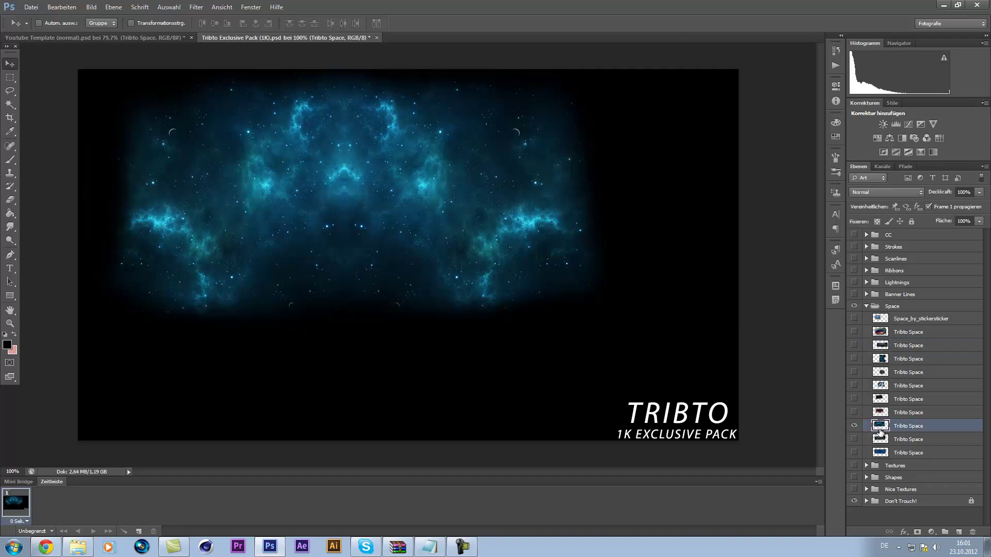
left_click(855, 426)
left_click(855, 439)
left_click(854, 440)
left_click(855, 453)
left_click(855, 453)
left_click(861, 306)
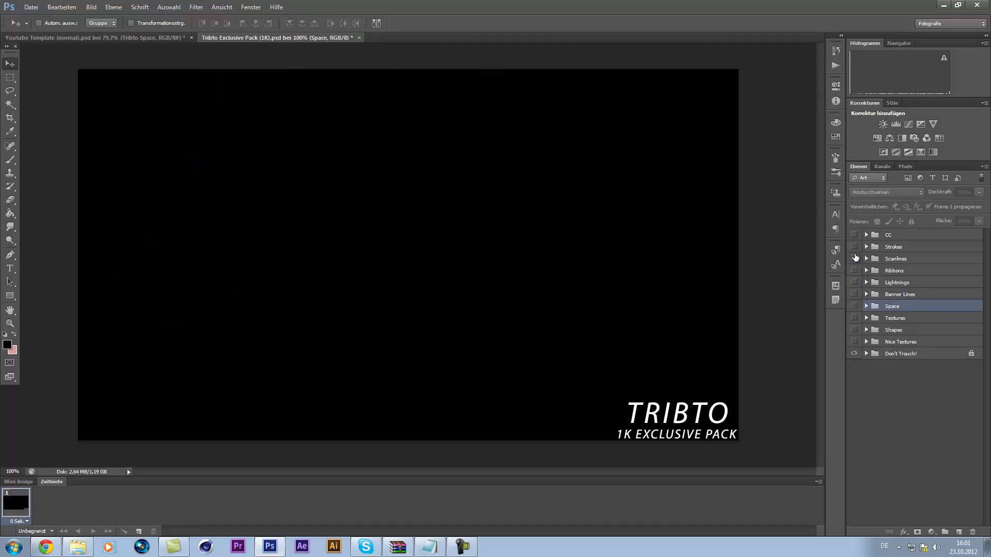
- Preview the TRIANGLES and texturevault_net_9700 layers of the exclusive pack's Textures group, then collapse the group
left_click(866, 318)
left_click(854, 330)
left_click(854, 330)
left_click(854, 345)
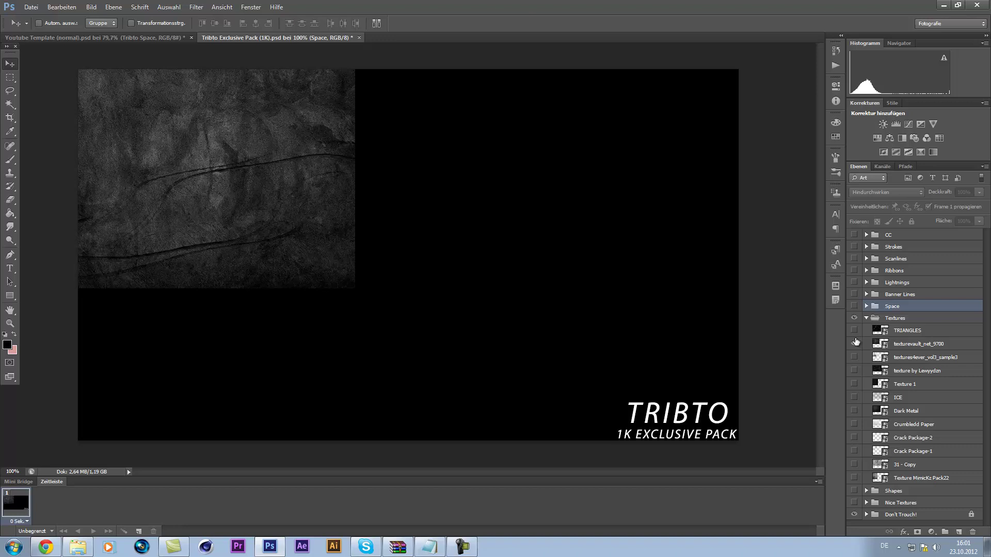
left_click(855, 344)
left_click(866, 318)
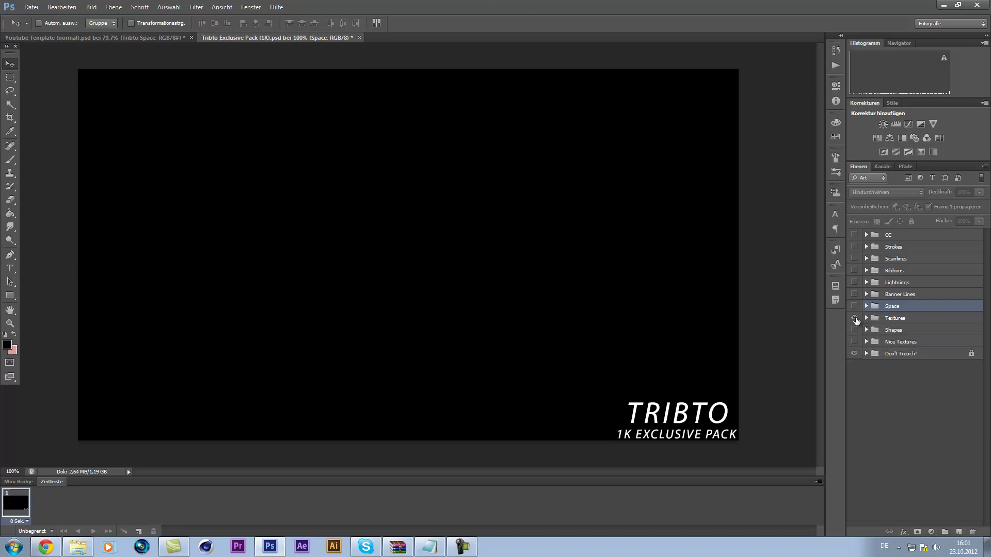
- Show the square-grid Texture Collection layer in the Nice Textures group and copy the group into the template below the Text group
left_click(865, 342)
left_click(865, 341)
left_click(855, 354)
left_click(855, 341)
left_click_drag(401, 249, 250, 163)
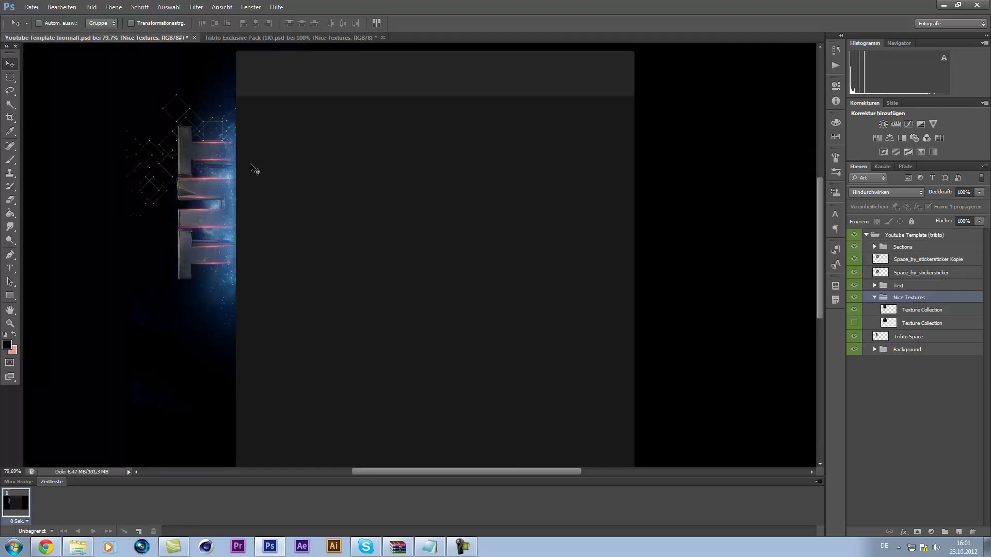
- Rotate the copied Nice Textures group about 105° counterclockwise, position it behind the upper part of the TUT text, and apply
key("ctrl+t")
left_click_drag(475, 212, 264, 97)
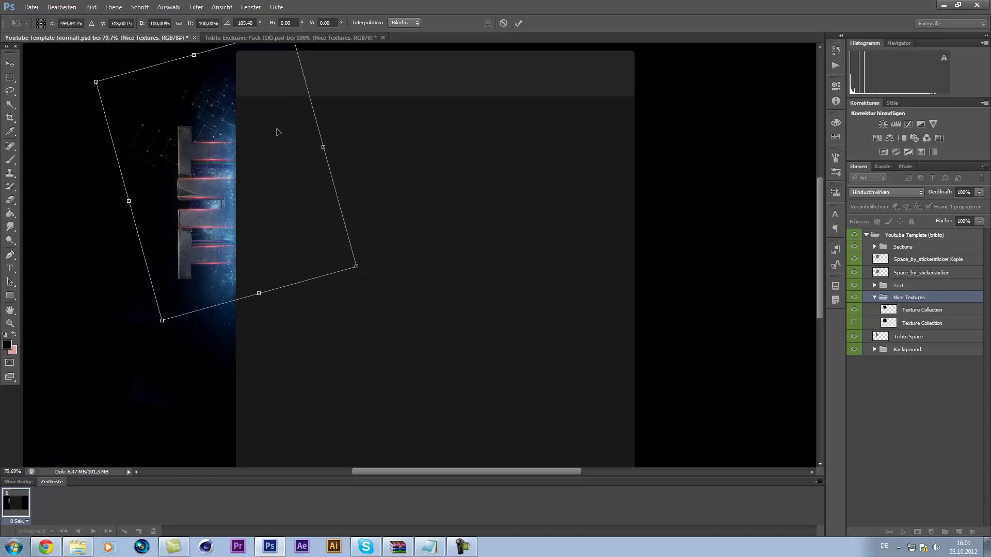
left_click(517, 23)
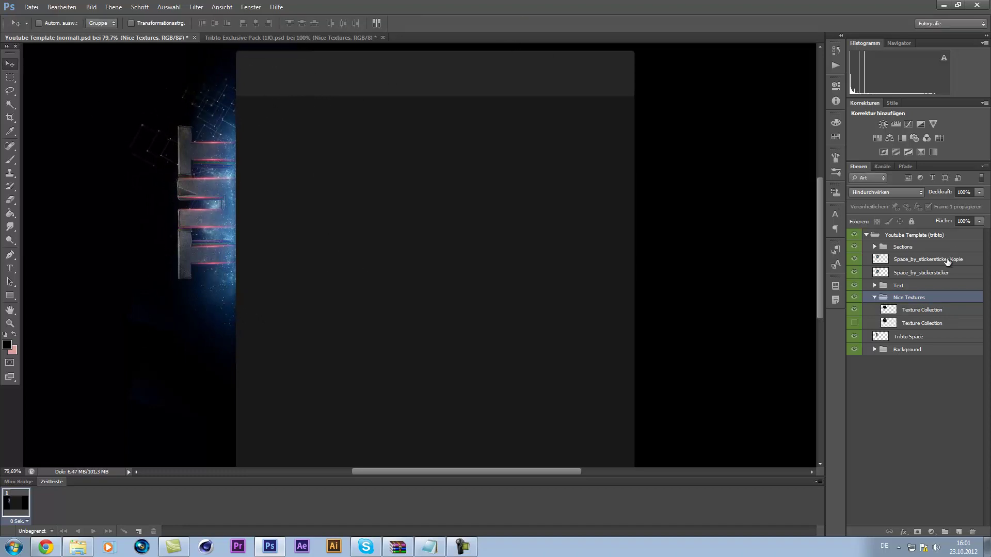
- Move the visible Texture Collection layer out of the Nice Textures group to just below the Text group and delete the leftover group
left_click_drag(911, 312, 907, 291)
left_click(913, 310)
key("Delete")
left_click(901, 298)
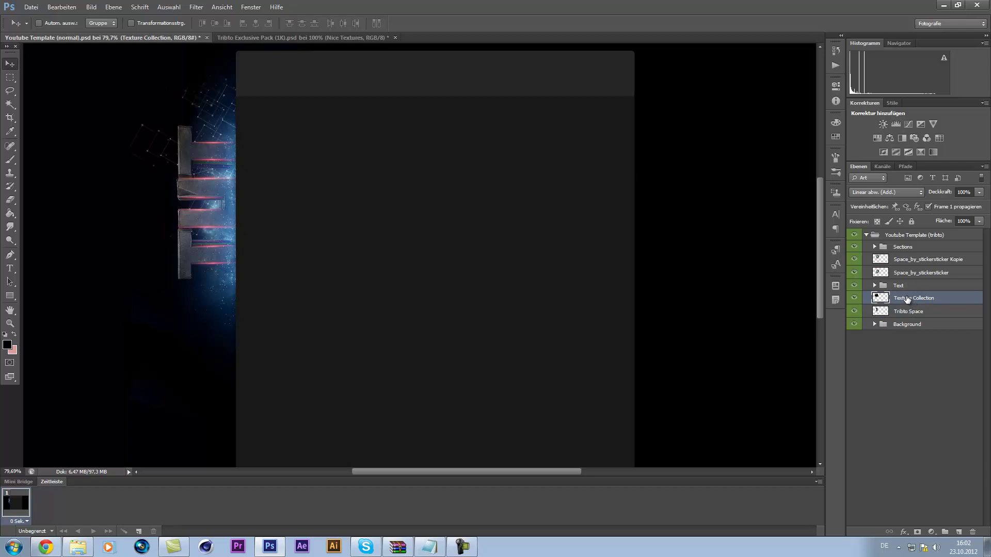
- Duplicate the Texture Collection layer, move the copy down to the lower part of the text, and erase both layers' squares left of the text
key("ctrl+j")
left_click_drag(231, 158, 227, 238)
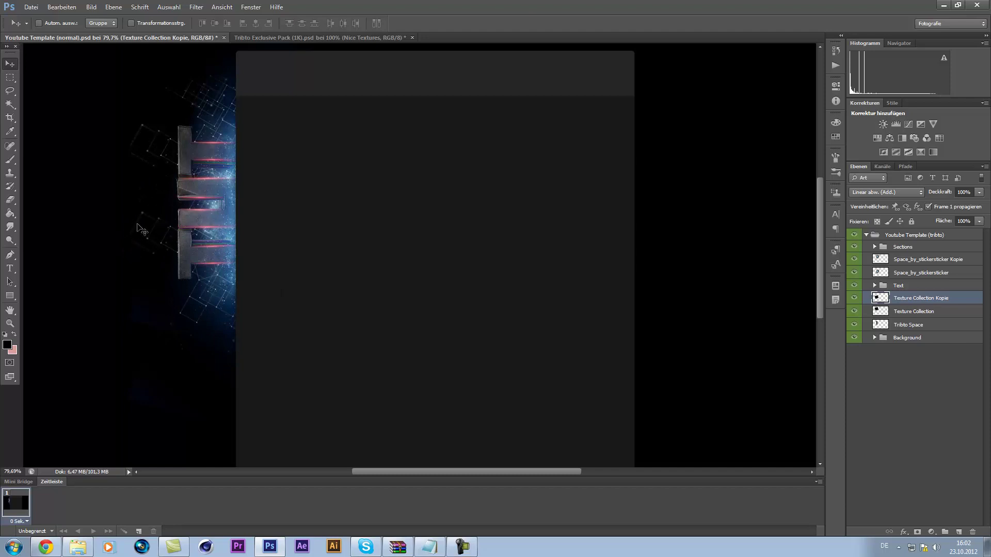
left_click(15, 201)
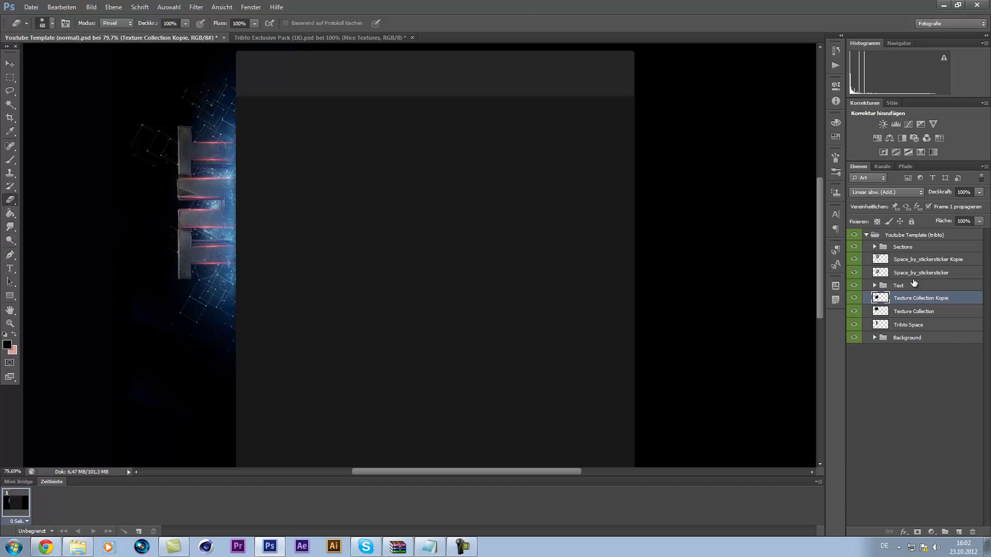
left_click(917, 311)
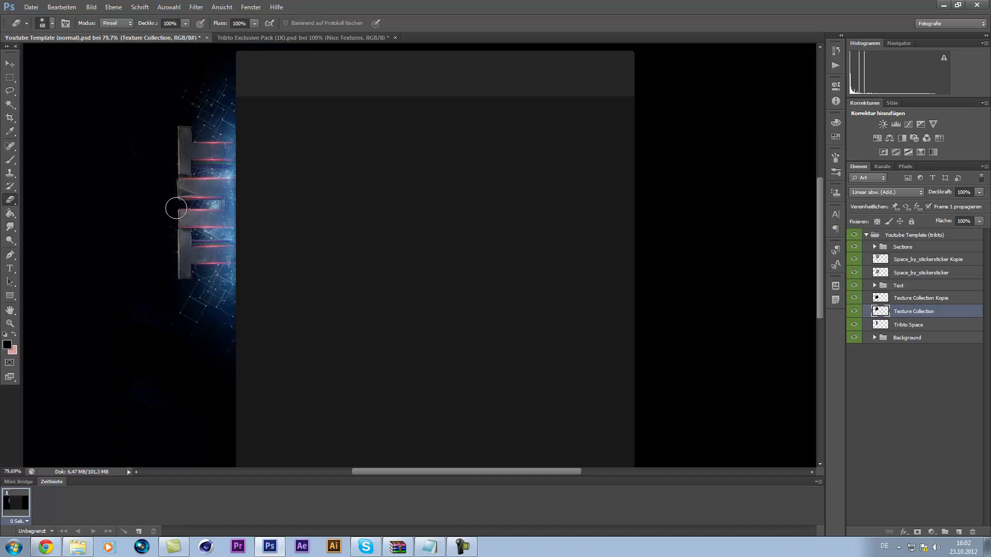
left_click(297, 39)
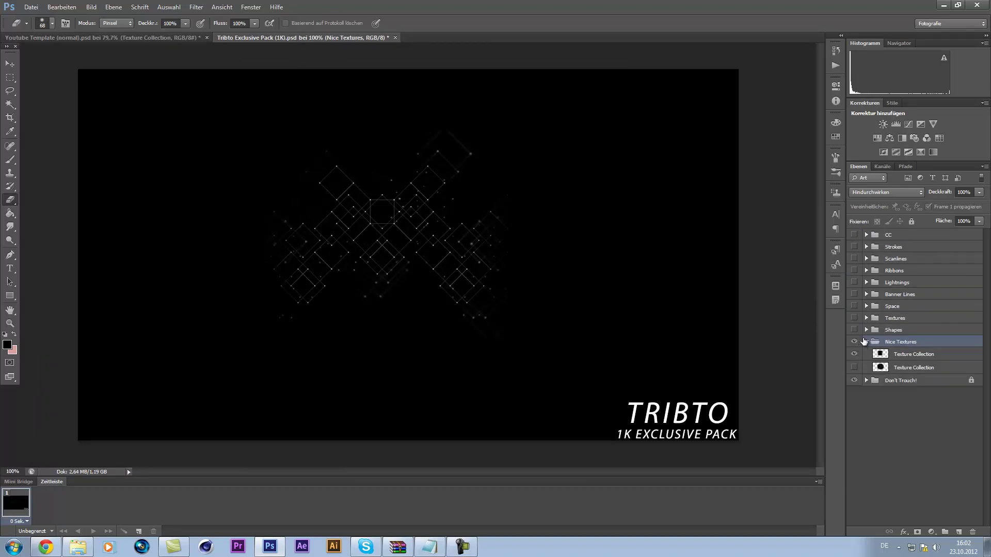
left_click(169, 37)
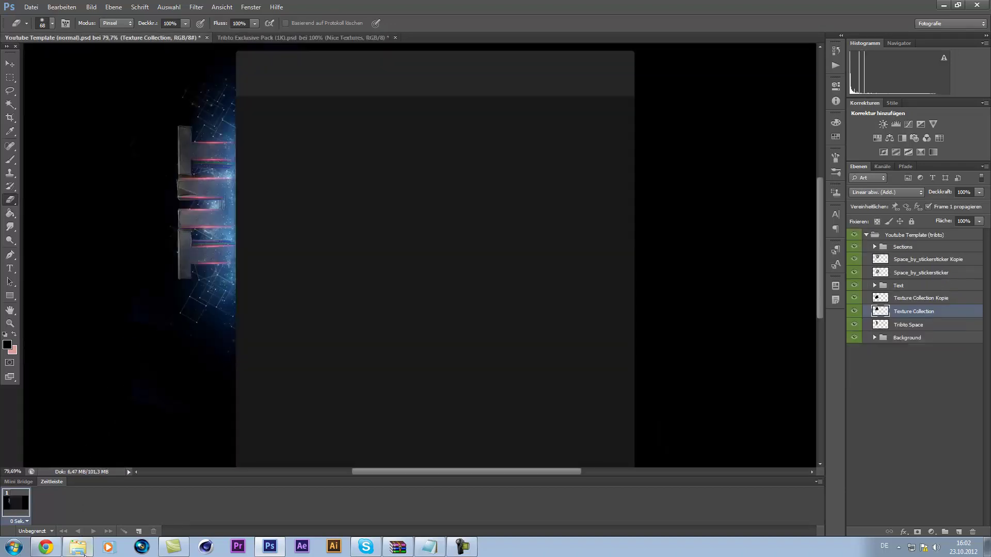
- Find the Mini Red flare in Windows Explorer under Dokumente, Grafiken, Stocks, Flares, and preview the image
left_click(82, 552)
left_click(340, 62)
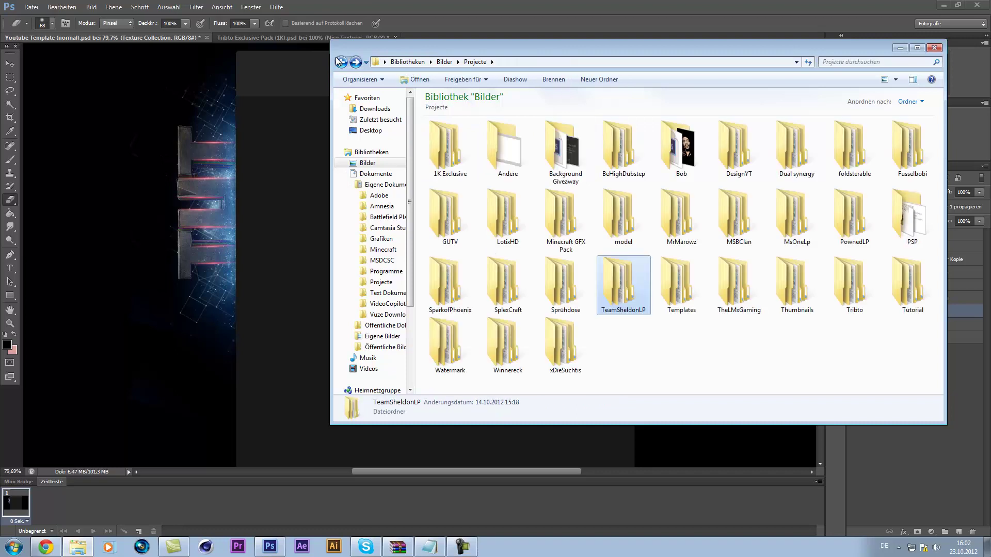
left_click(340, 62)
left_click(340, 61)
double_click(690, 187)
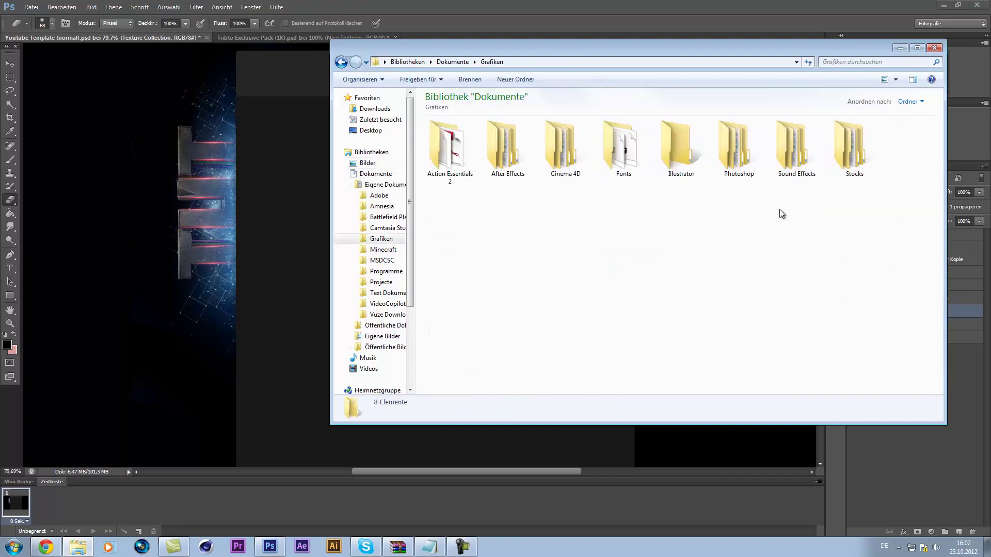
double_click(857, 160)
double_click(682, 219)
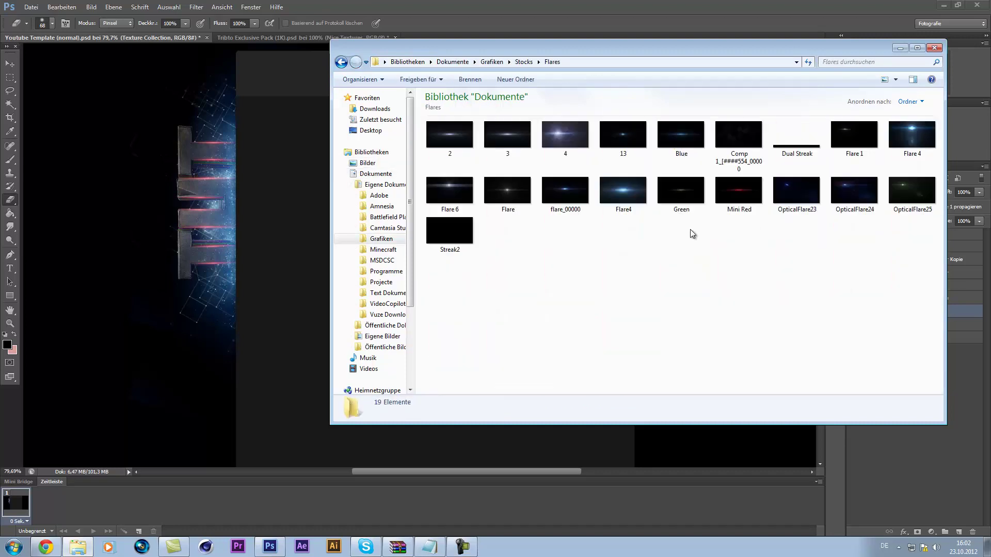
double_click(740, 186)
key("alt+F4")
- Place the Mini Red flare in the Photoshop template, rotate it 90° counterclockwise, position it along the TUT text's left edge, and apply
left_click_drag(720, 193, 249, 200)
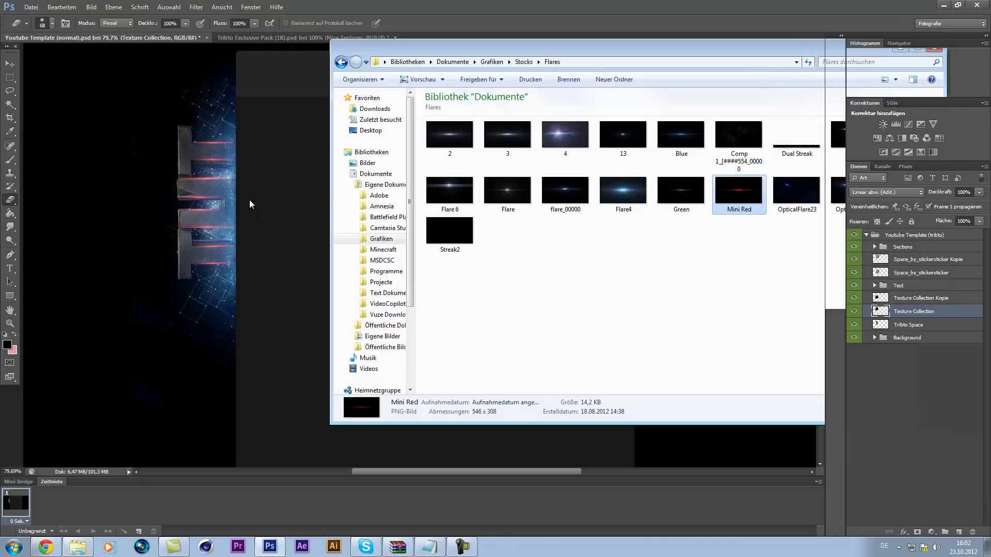
right_click(485, 257)
left_click(519, 380)
left_click_drag(407, 256, 179, 205)
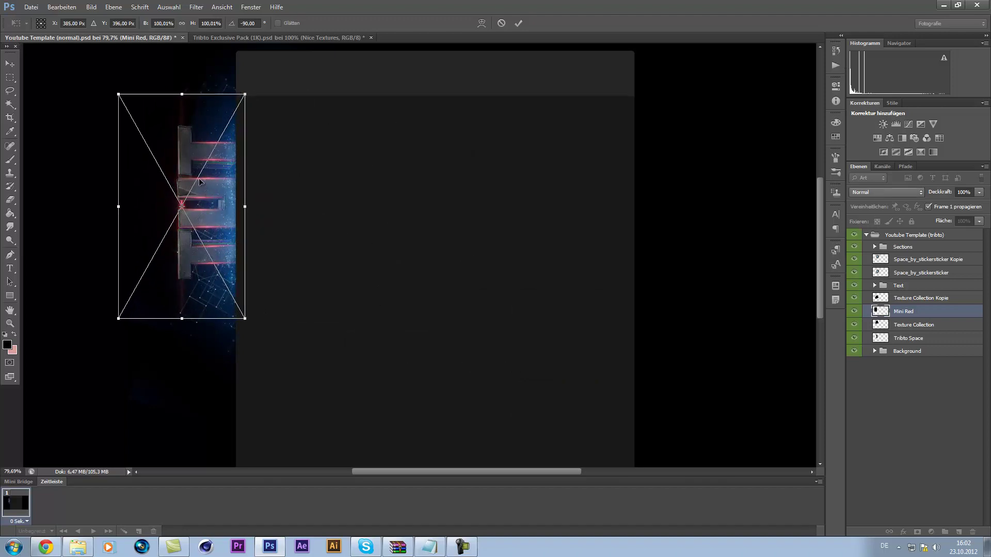
left_click(518, 23)
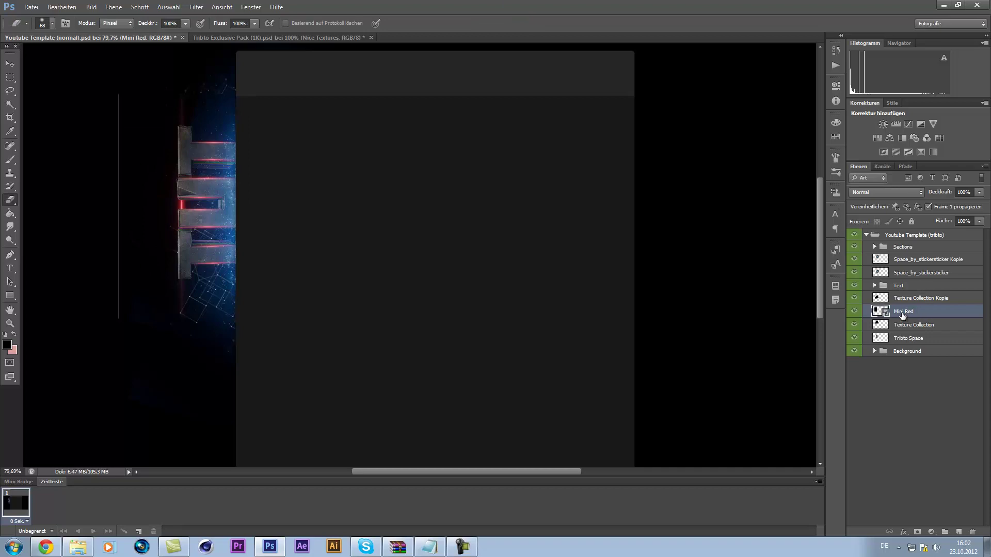
- Move the Mini Red layer above the Text group and set its blend mode to Negativ multiplizieren
left_click_drag(908, 286, 910, 286)
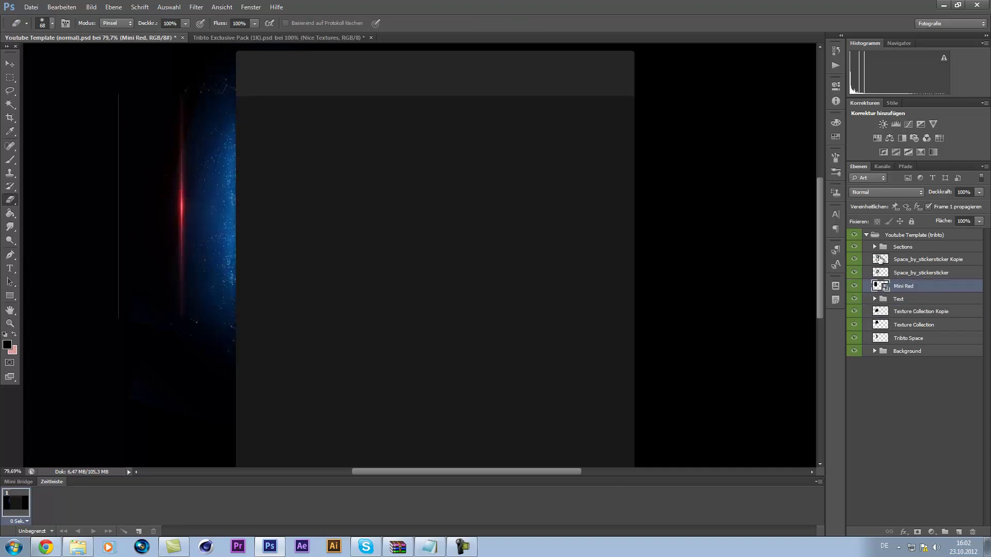
left_click(867, 192)
left_click(872, 288)
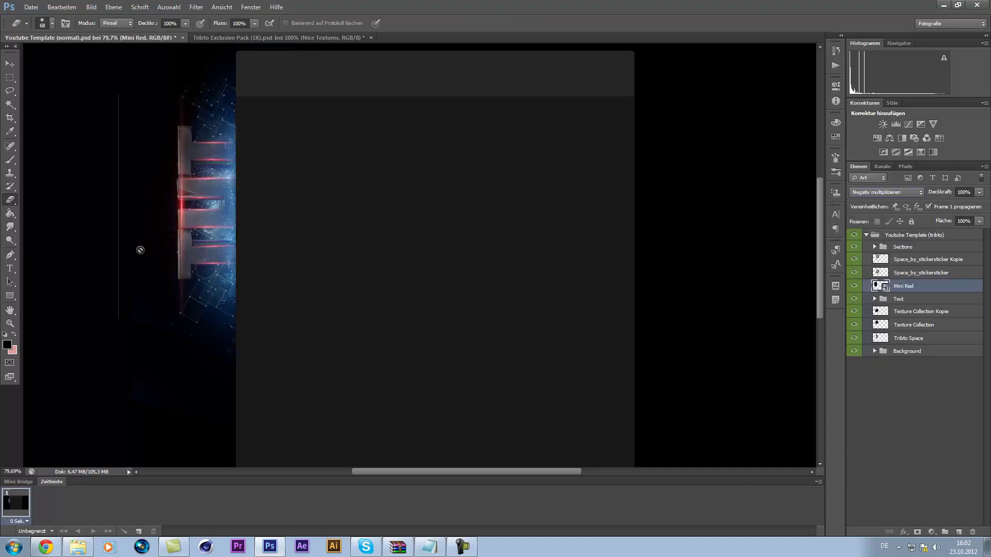
- Rasterize the Mini Red layer, erase its thin vertical border line, and align the flare with the text's left edge
left_click(135, 178)
left_click(490, 212)
left_click_drag(115, 95, 109, 364)
left_click(10, 63)
left_click_drag(179, 162, 183, 171)
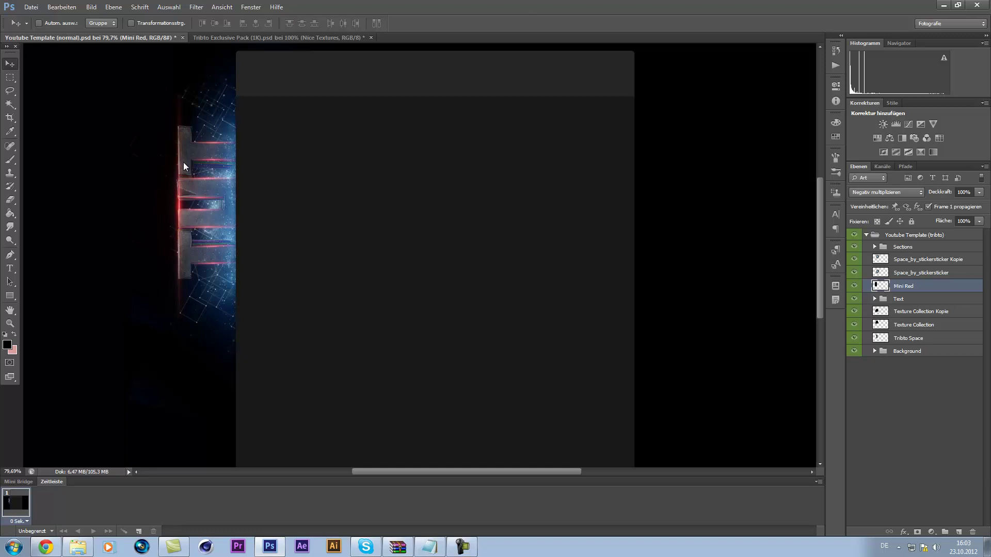
scroll(188, 168, "up", 2)
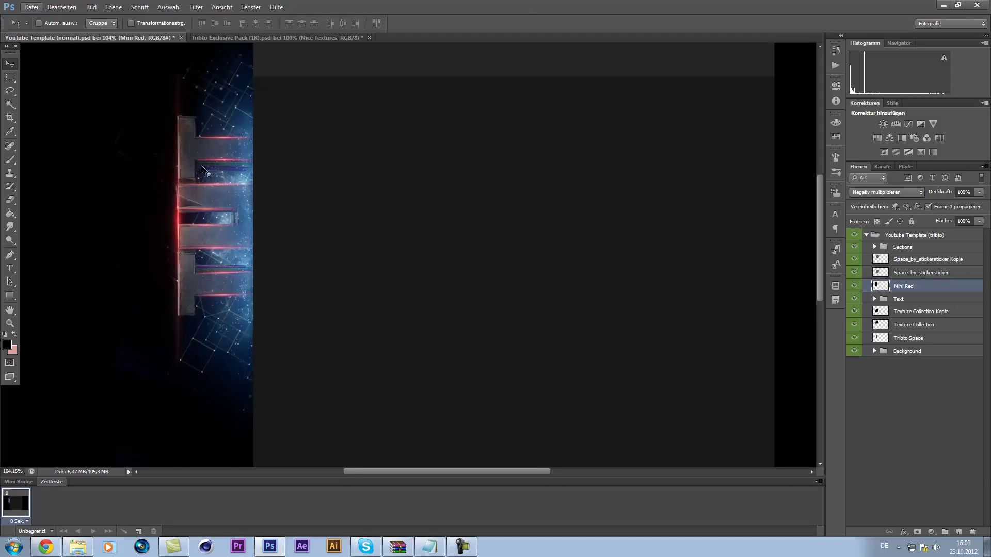
- Find the glass image in Windows Explorer under Stocks, Glass, and open it for a preview
left_click(78, 547)
left_click_drag(384, 57, 440, 57)
left_click(396, 61)
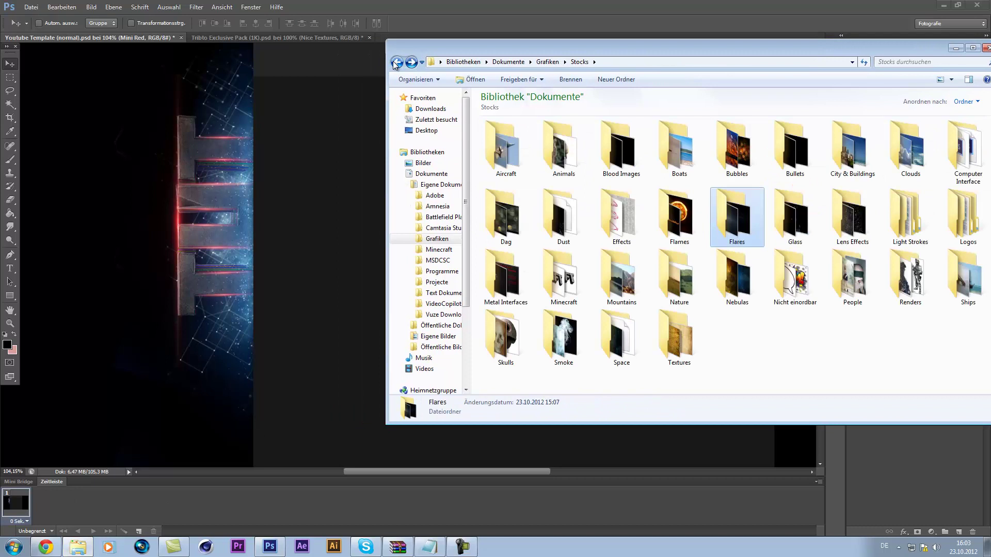
double_click(795, 217)
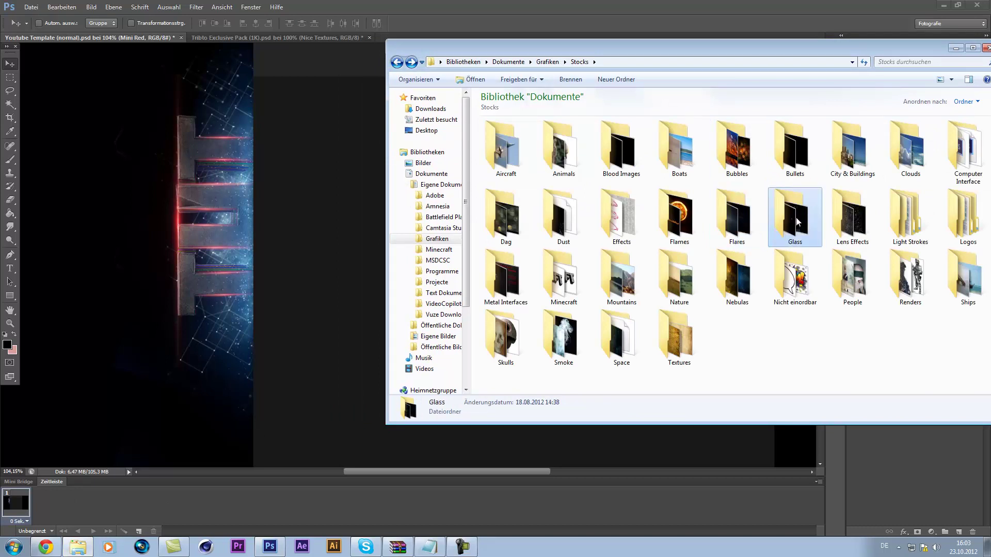
left_click(620, 159)
double_click(618, 154)
left_click(984, 3)
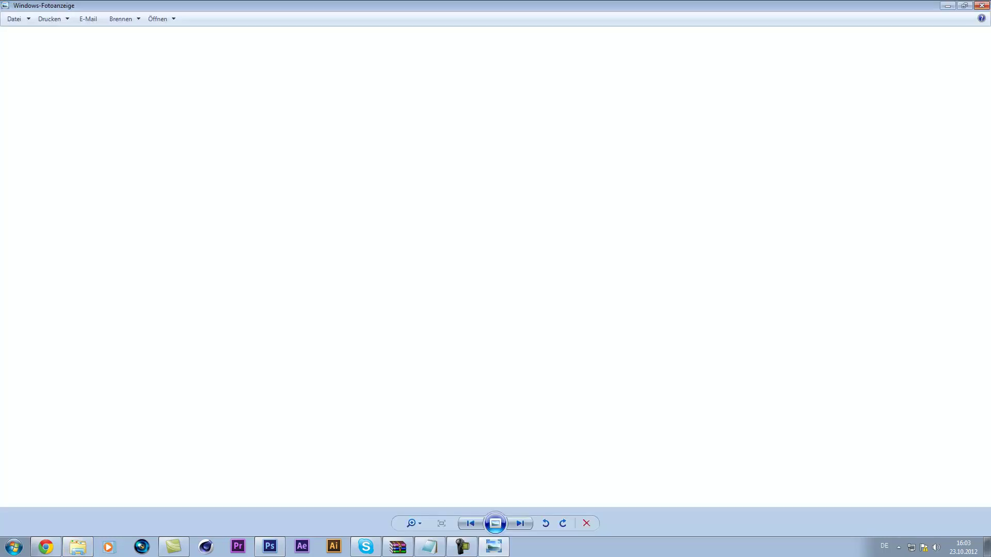
- Place the glass image in the Photoshop template over the TUT text, rotate it about 27° counterclockwise, and apply
left_click_drag(621, 155, 284, 168)
left_click_drag(434, 178, 223, 82)
left_click_drag(730, 162, 645, 78)
left_click_drag(338, 146, 367, 176)
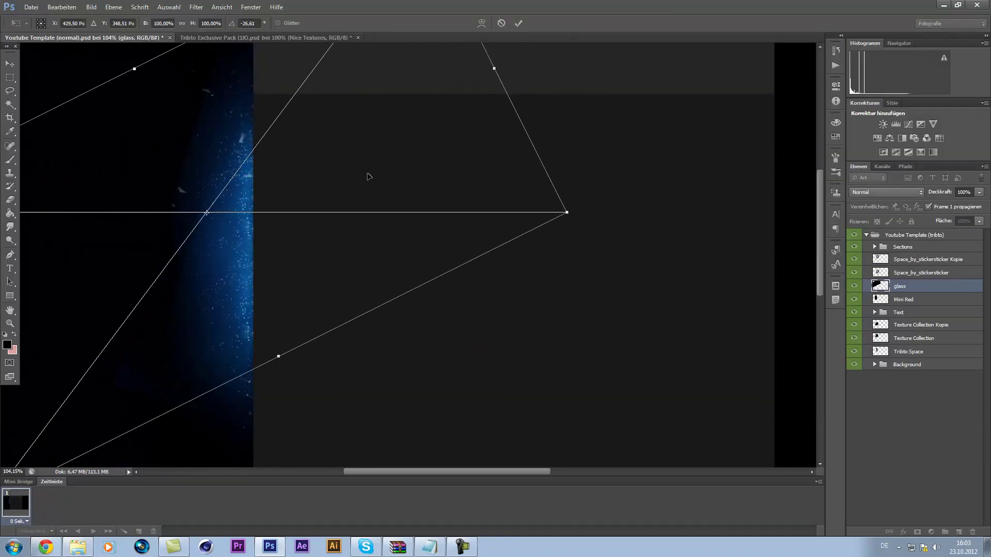
left_click(518, 24)
- Set the glass layer's blend mode to Negativ multiplizieren and duplicate the layer
left_click(886, 193)
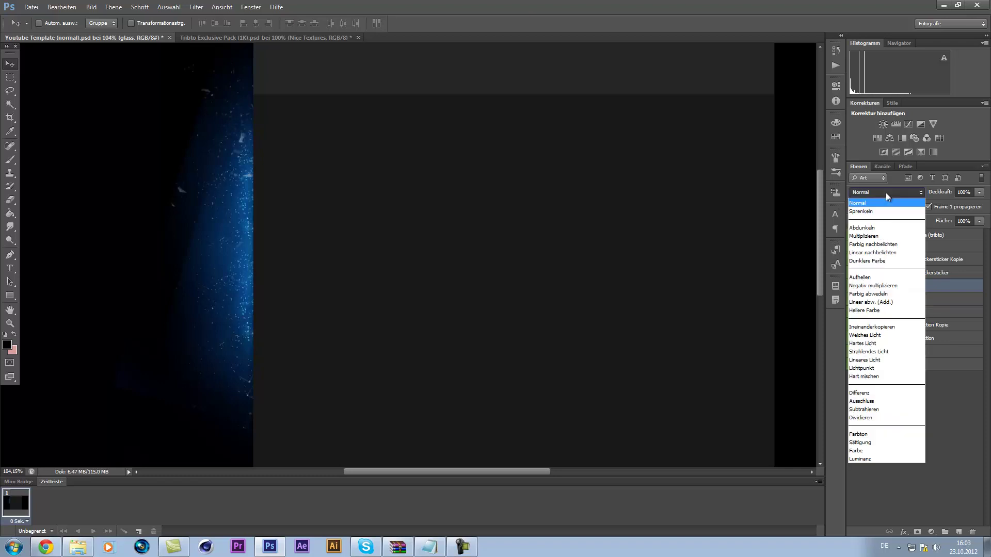
left_click(892, 291)
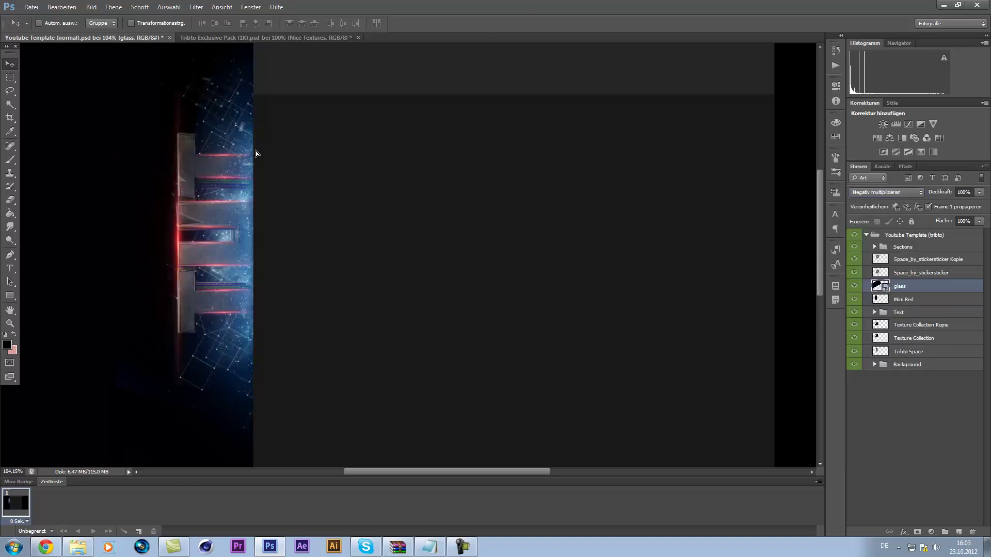
scroll(259, 154, "down", 2)
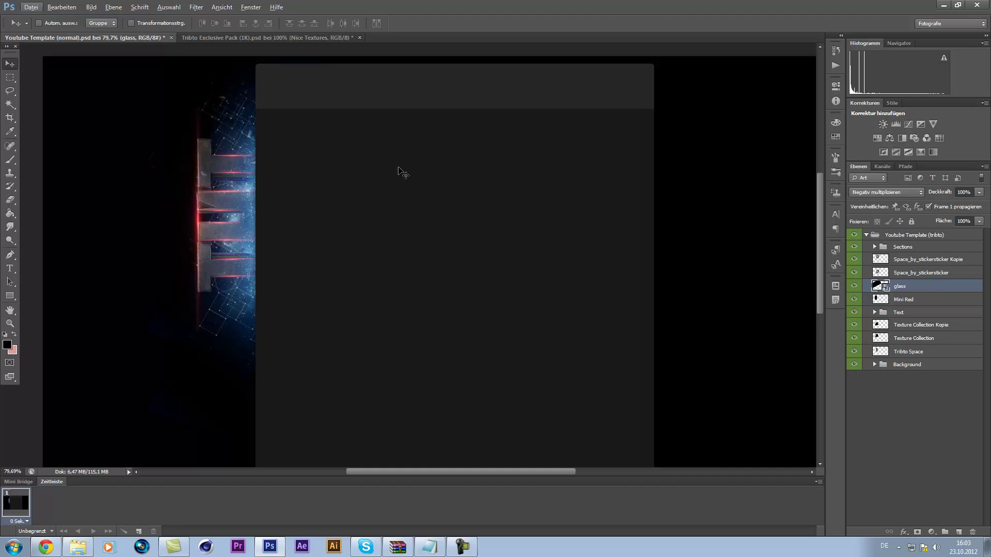
key("ctrl+j")
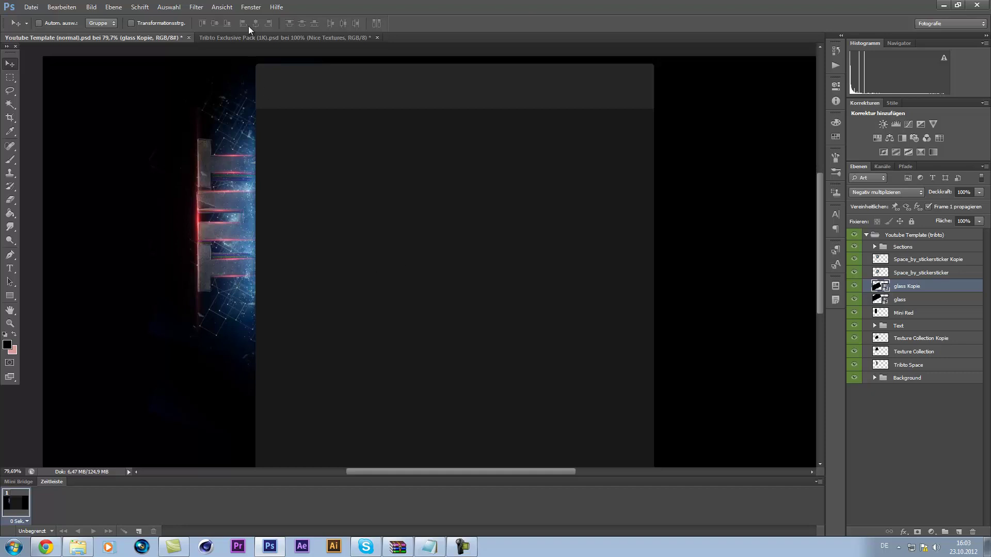
- View the finished TeamSheldon image from Bilder, Projekte, TeamSheldonLP, Final in Windows Explorer as a reference and close it
left_click(82, 549)
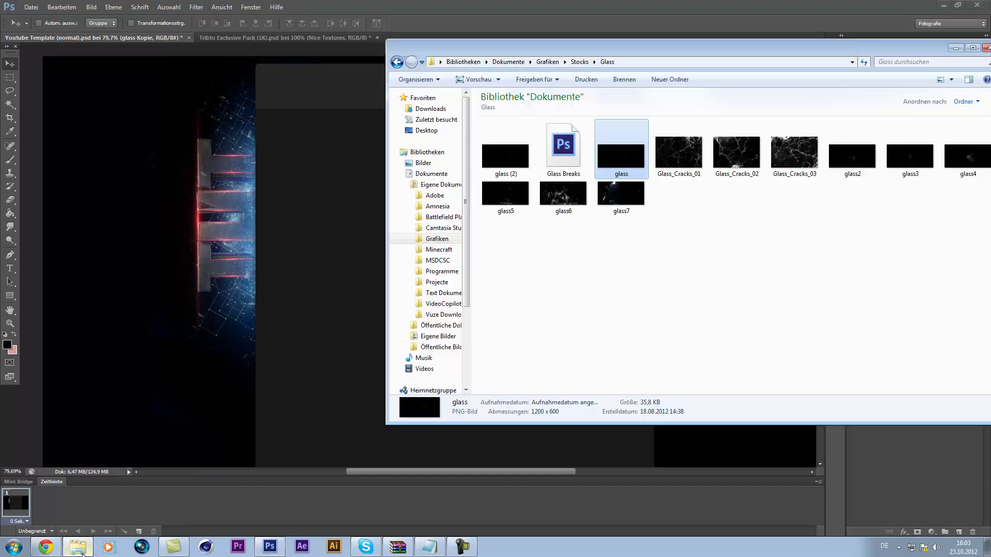
left_click(415, 163)
double_click(758, 165)
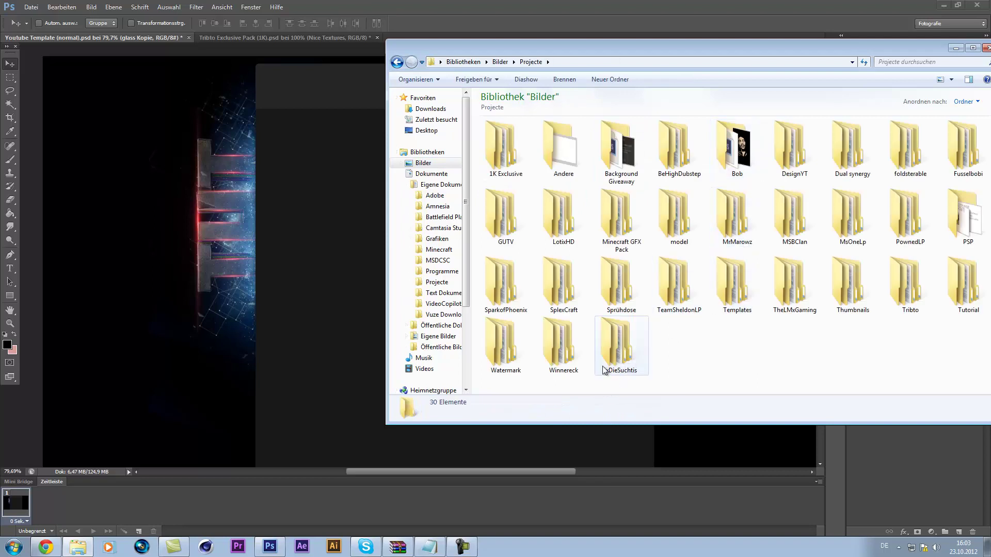
double_click(699, 284)
double_click(625, 148)
double_click(572, 148)
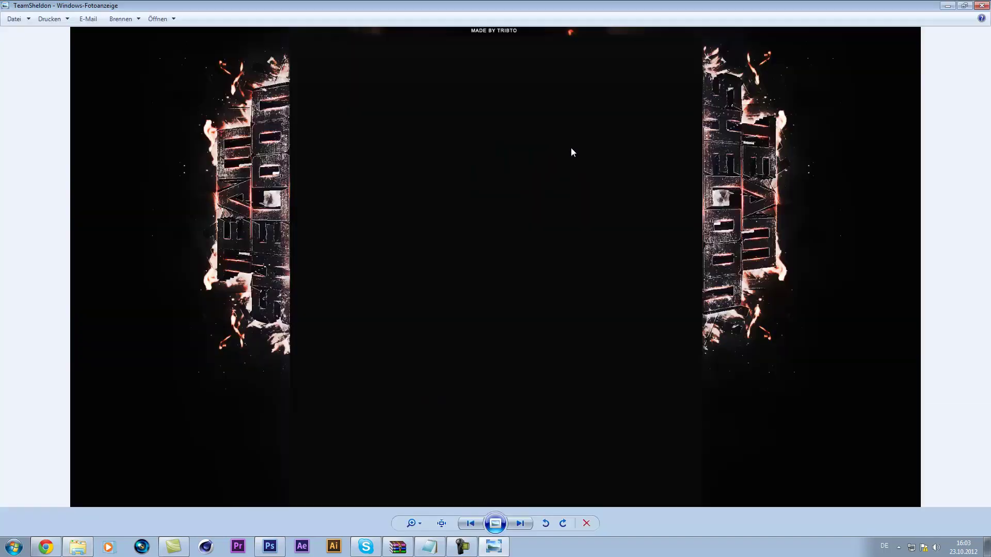
left_click(981, 7)
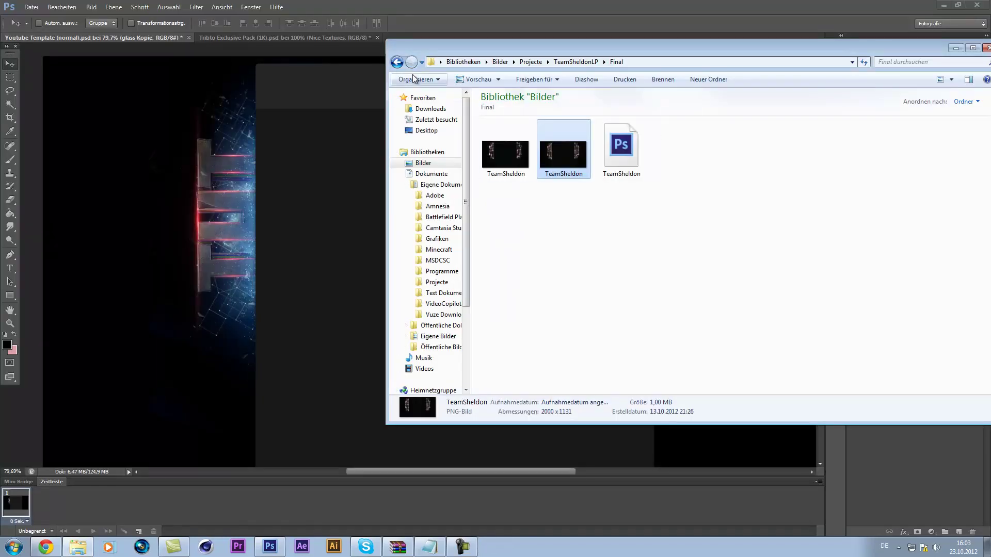
- View the GUTV (gelb) design from Projekte, GUTV, Background, GUTV as a reference, then close it and return to Photoshop
left_click(398, 64)
left_click(397, 62)
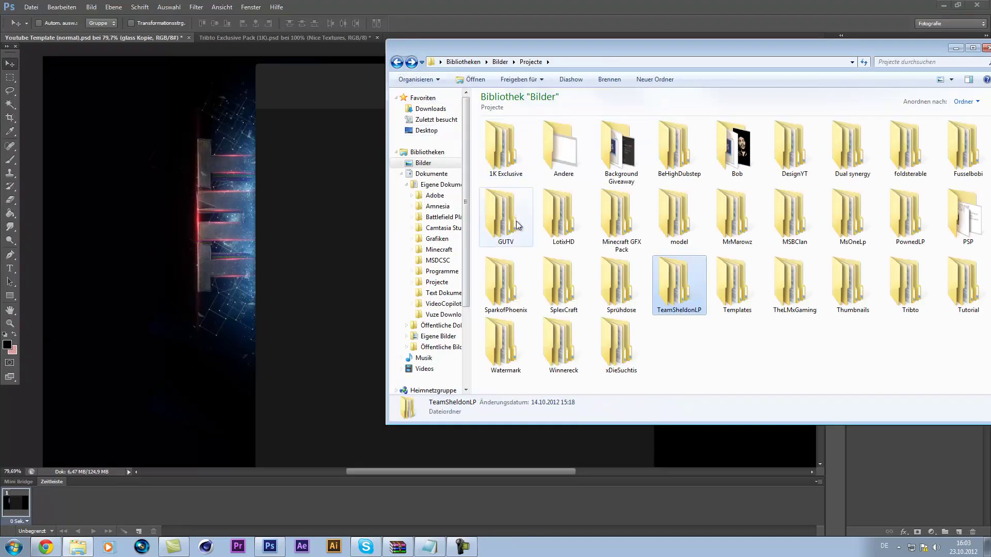
double_click(511, 220)
left_click(543, 141)
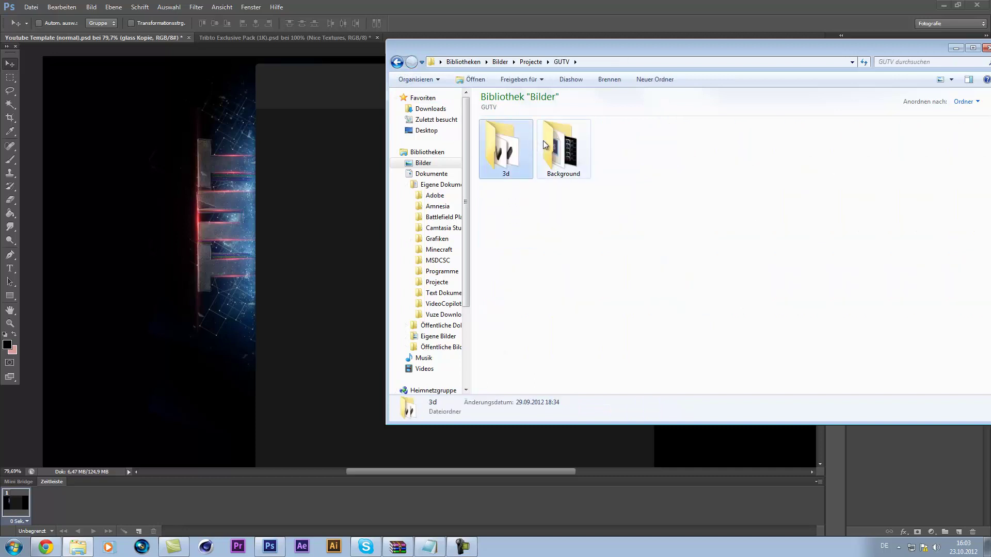
double_click(543, 140)
double_click(532, 159)
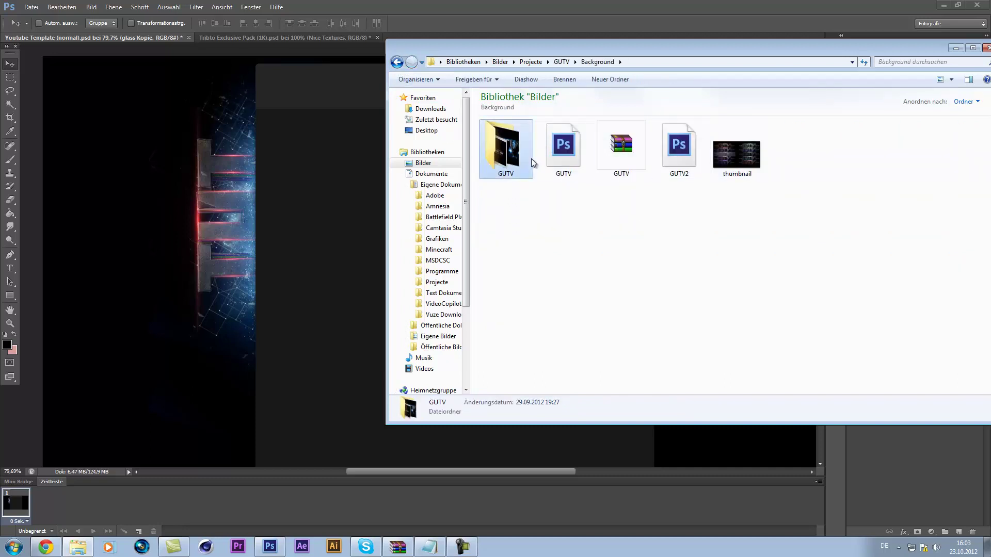
double_click(570, 161)
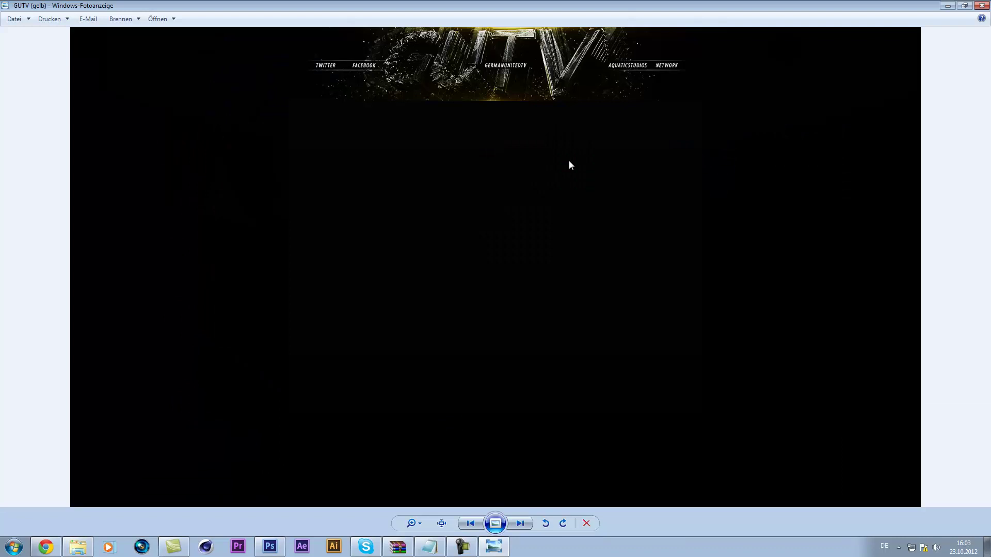
left_click(982, 5)
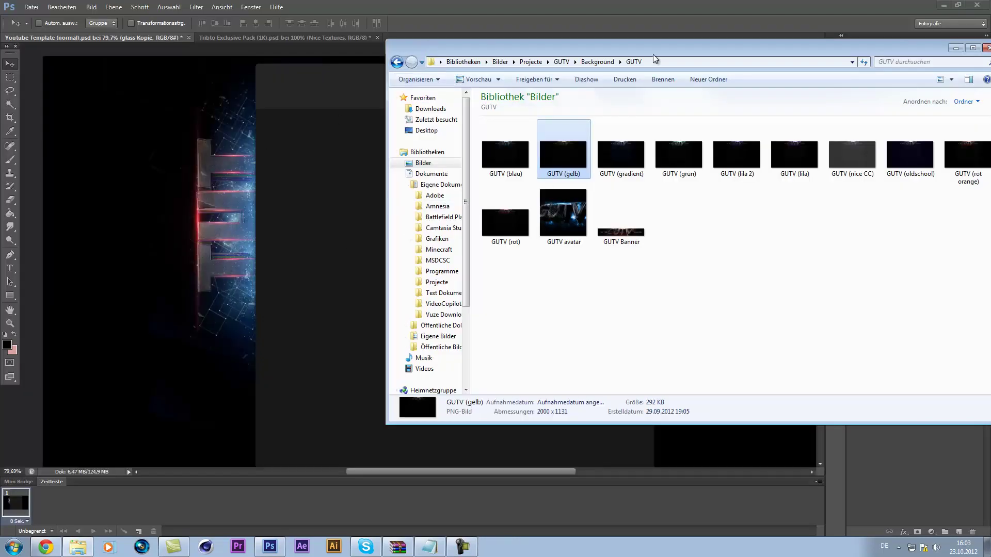
left_click(956, 48)
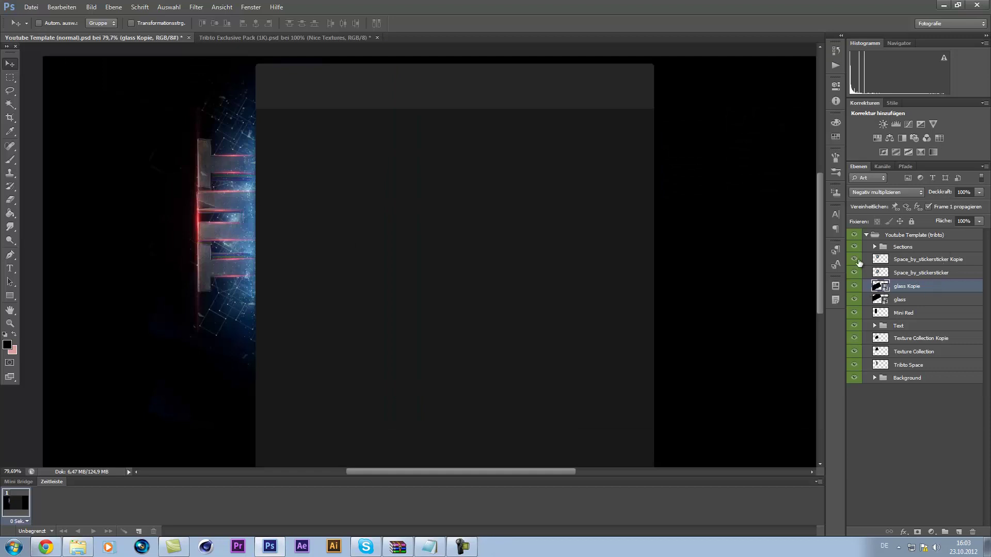
- Switch to the Tribto Exclusive Pack document and hide its Nice Textures group
left_click(277, 37)
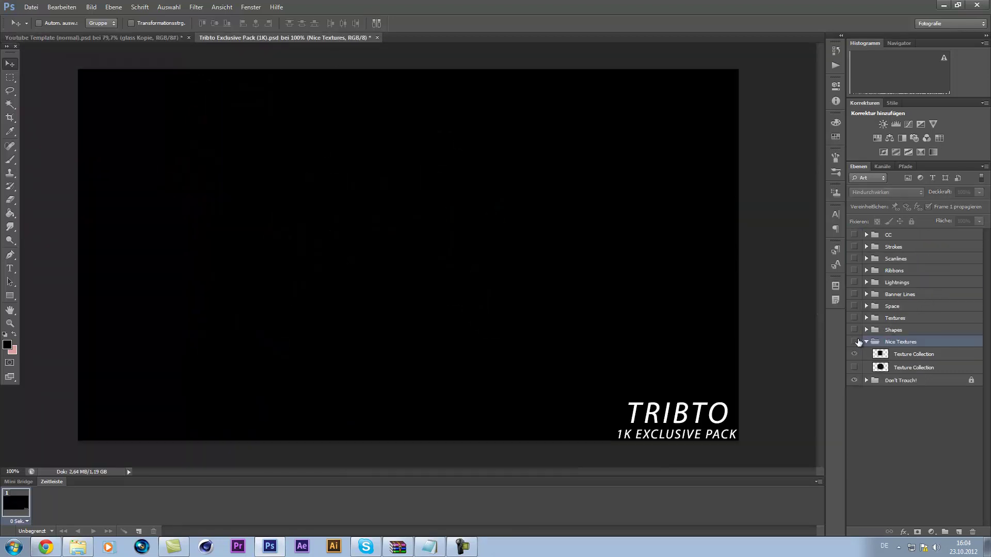
- Preview the Nice Textures group by toggling its visibility, then collapse the group
left_click(857, 343)
left_click(856, 342)
left_click(866, 342)
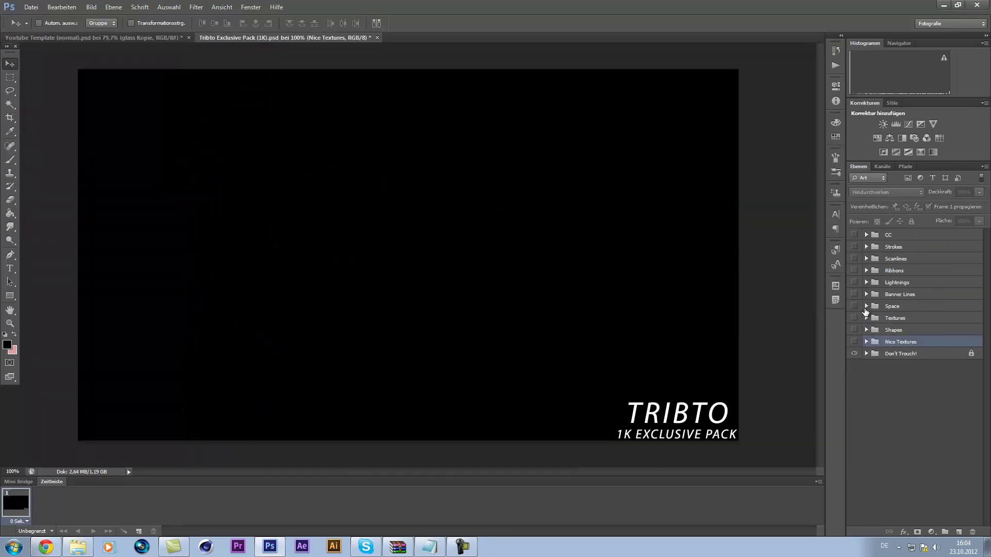
- Preview sample layers in the Textures group, including Texture MimicKz Pack22, 31 - Copy, Crack Package-2 and Dark Metal
left_click(866, 317)
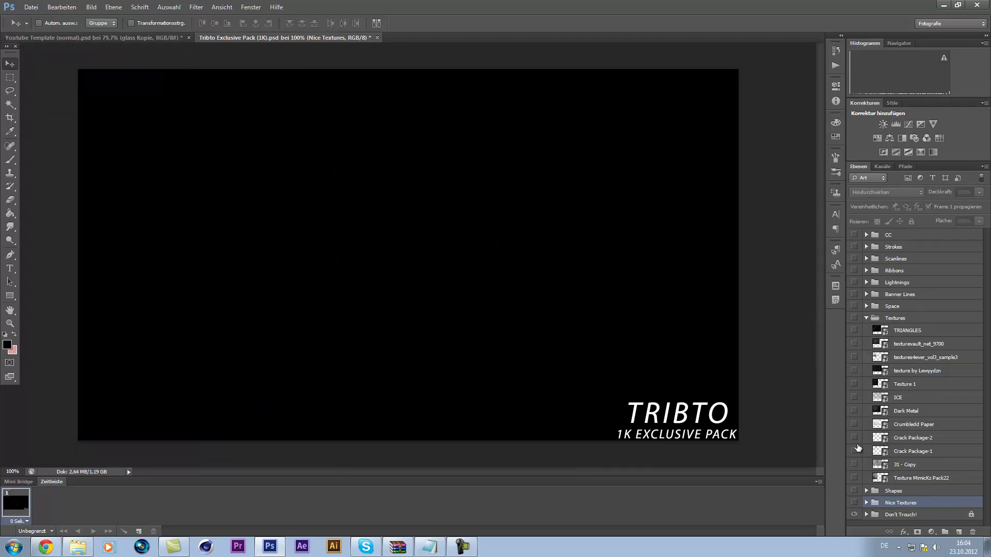
left_click(856, 478)
left_click(855, 477)
left_click(856, 465)
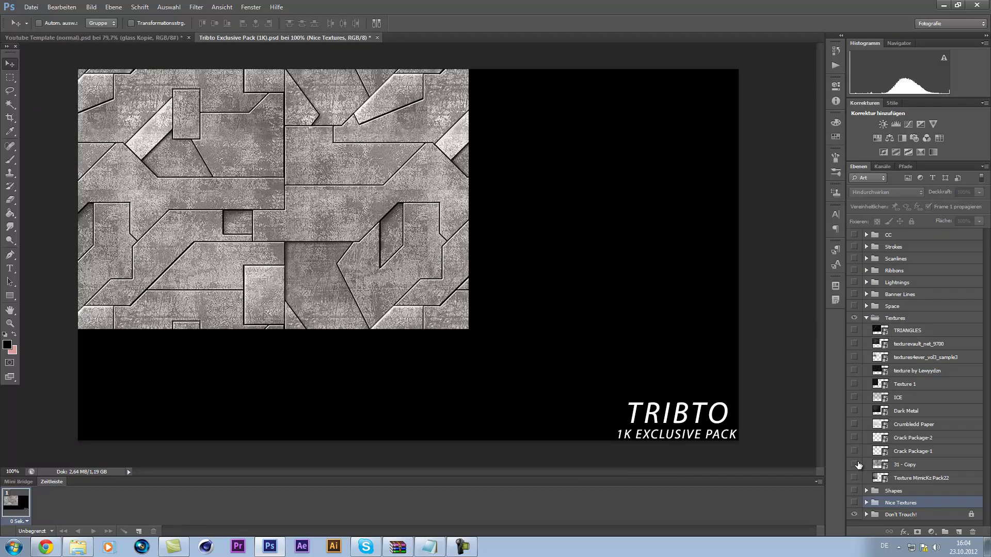
left_click(856, 465)
left_click(857, 439)
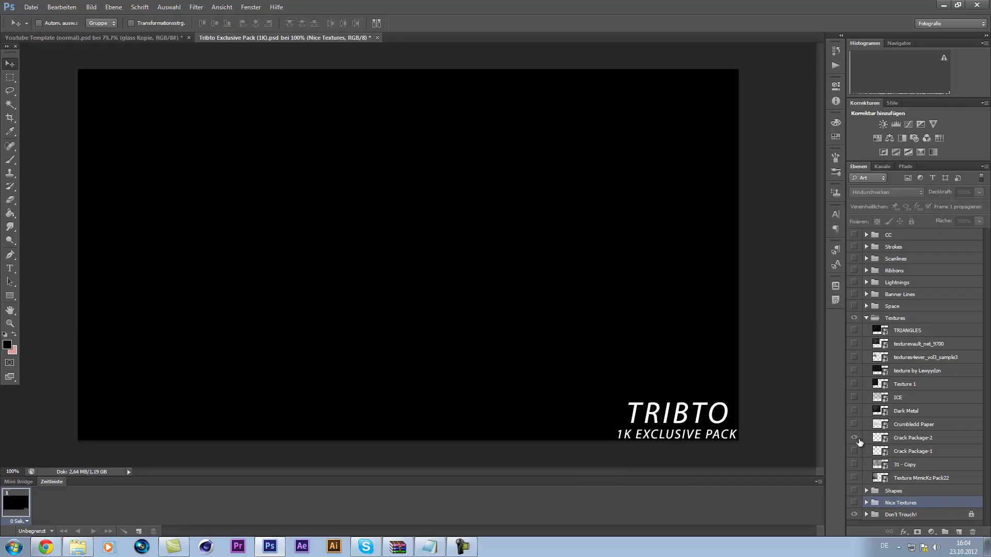
left_click(855, 411)
left_click(856, 411)
left_click(867, 318)
- Look through the Strokes, Ribbons and Lightnings groups for usable effects, previewing the first layer in Lightnings
left_click(867, 248)
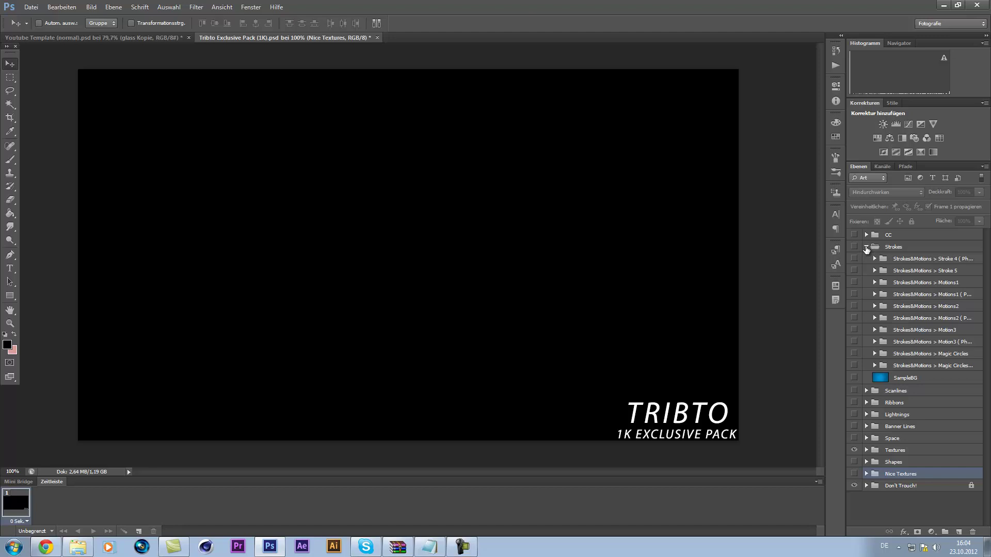
left_click(867, 248)
left_click(867, 271)
left_click(867, 271)
left_click(866, 282)
left_click(865, 284)
left_click(866, 283)
left_click(855, 295)
left_click(854, 294)
left_click(864, 284)
left_click(865, 283)
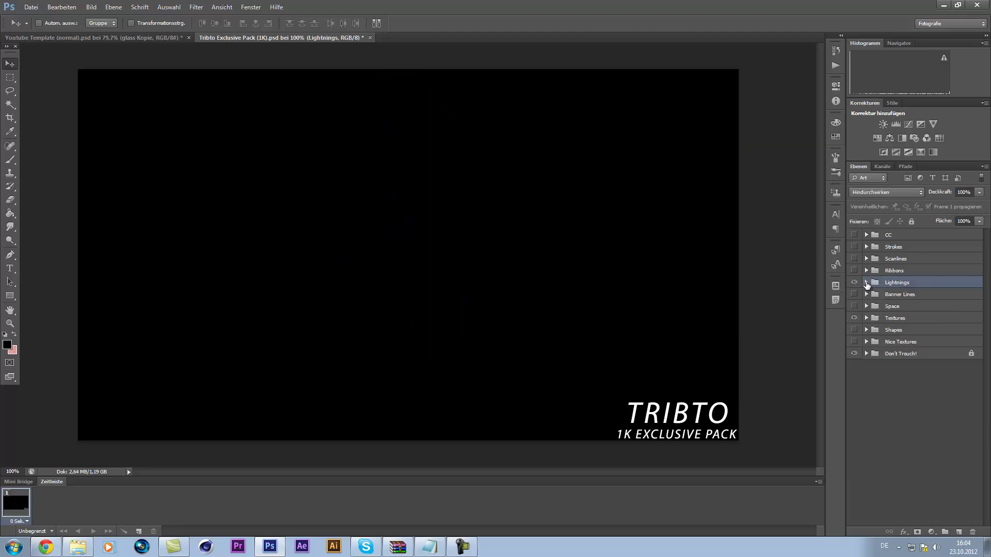
- Examine the layers available in the Space group and collapse it again
left_click(866, 306)
left_click(867, 306)
left_click(867, 305)
left_click(866, 305)
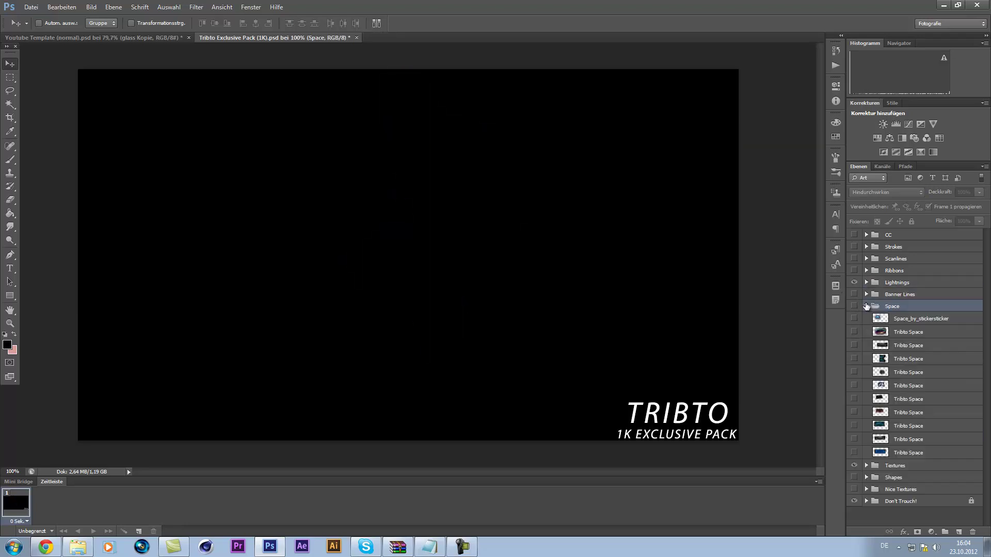
left_click(867, 306)
- Switch to Windows Explorer and browse from the Dokumente library to the Projecte folder in the Bilder library
left_click(77, 548)
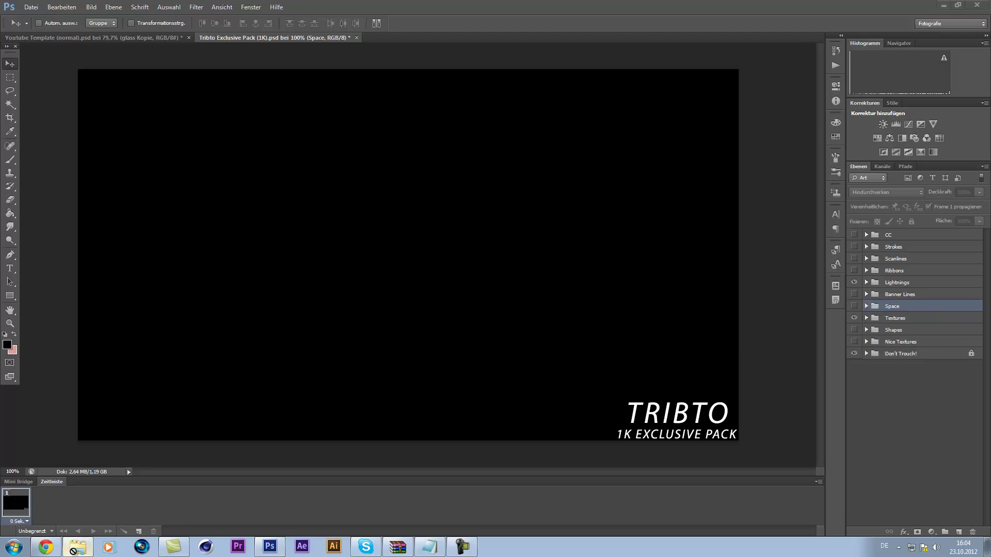
left_click(396, 62)
left_click(397, 62)
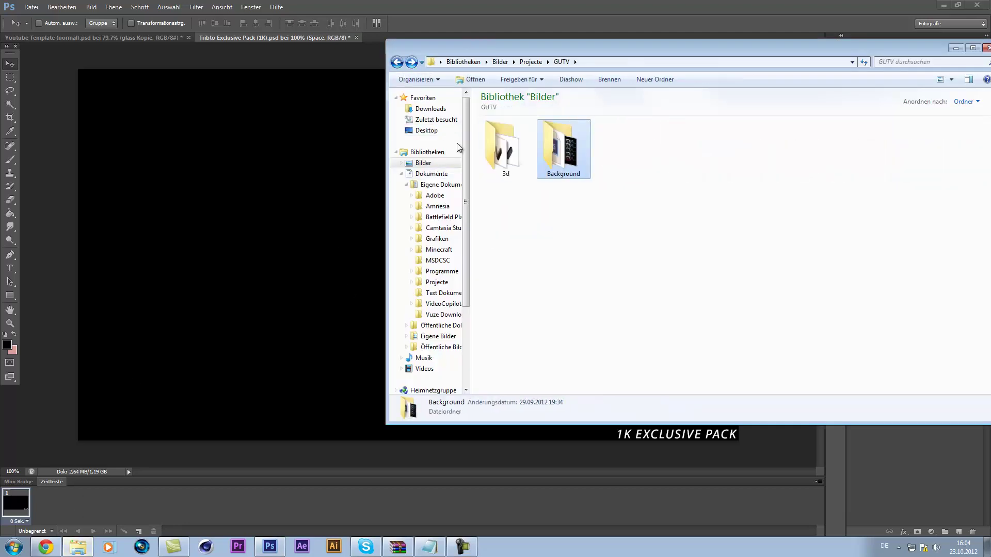
left_click(447, 174)
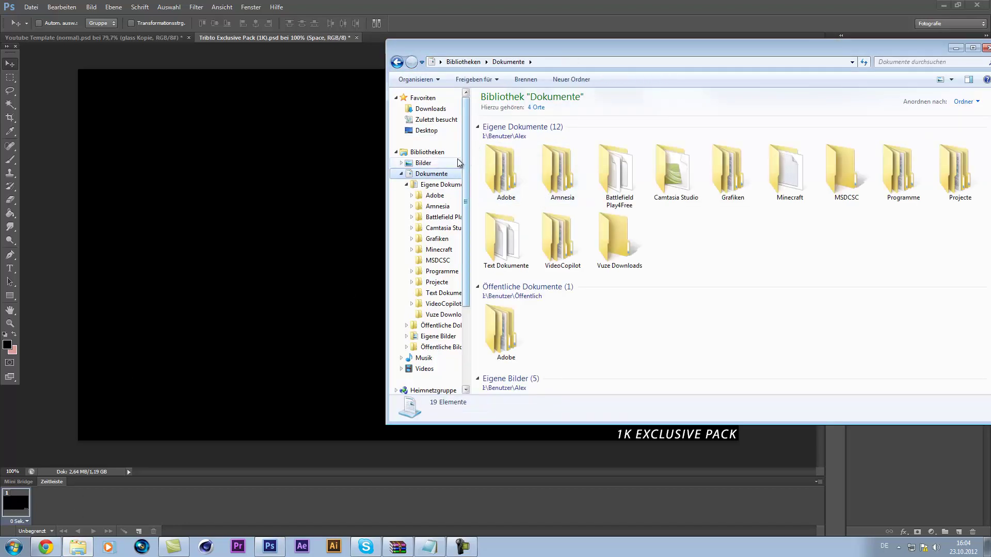
left_click(423, 163)
double_click(739, 155)
- Return to the Youtube Template document in Photoshop and compare it with the Texture Collection Kopie and Tribto Space layers hidden and shown
left_click(106, 38)
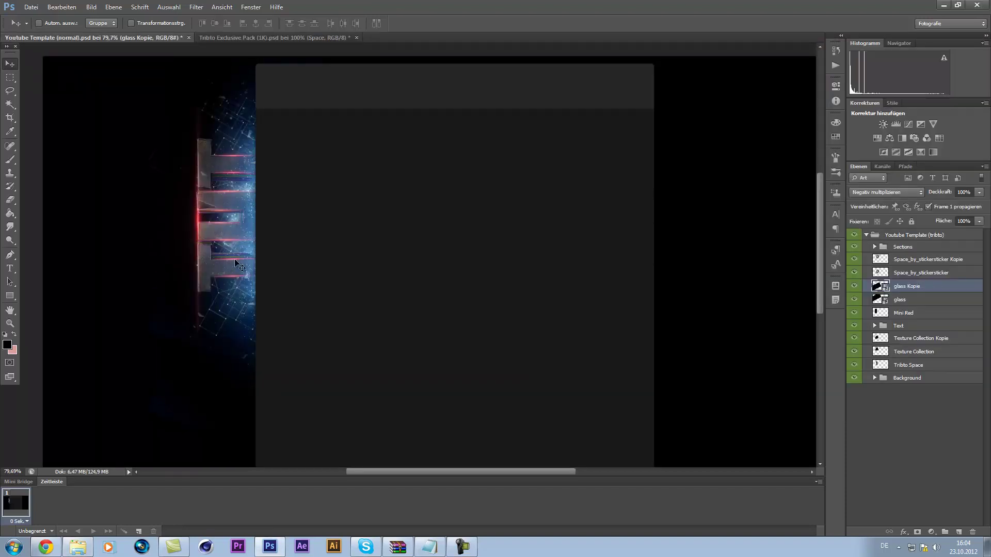
left_click(855, 339)
left_click(854, 339)
left_click(854, 365)
left_click(854, 365)
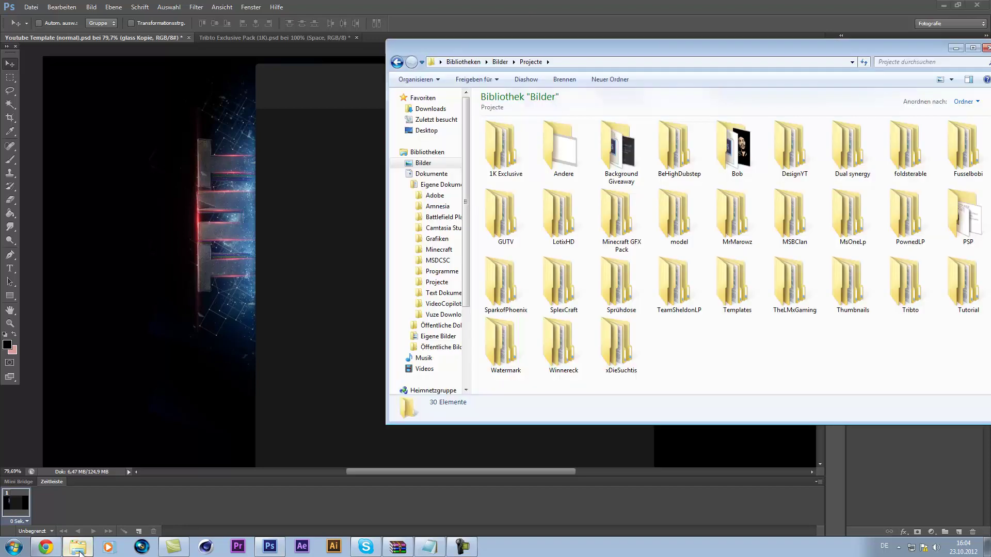
- Switch to Windows Explorer and open the Space folder under Dokumente, Grafiken, Stocks
left_click(77, 549)
left_click(438, 174)
double_click(746, 168)
double_click(901, 165)
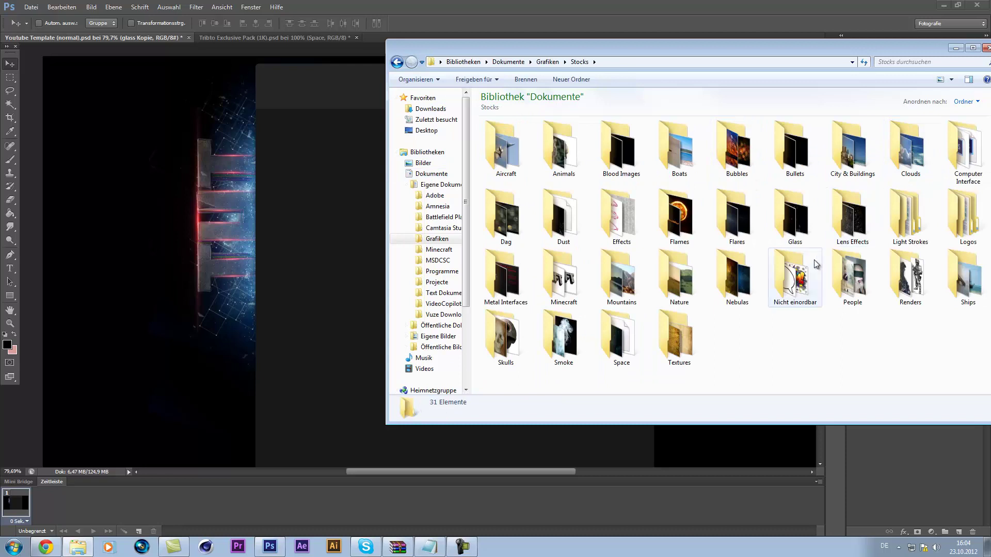
double_click(621, 336)
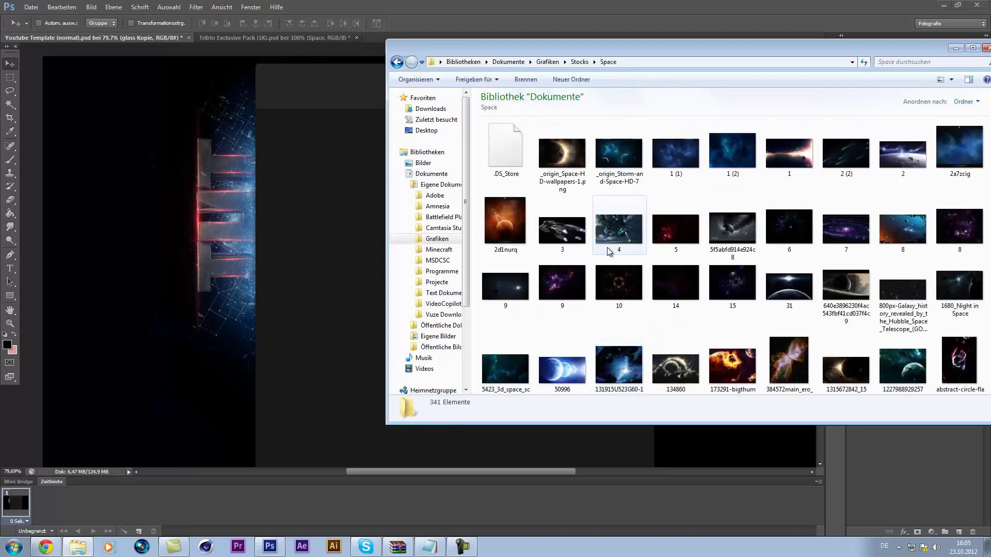
- Preview space image 14 and browse the Space folder for more star backgrounds
double_click(668, 274)
key("Escape")
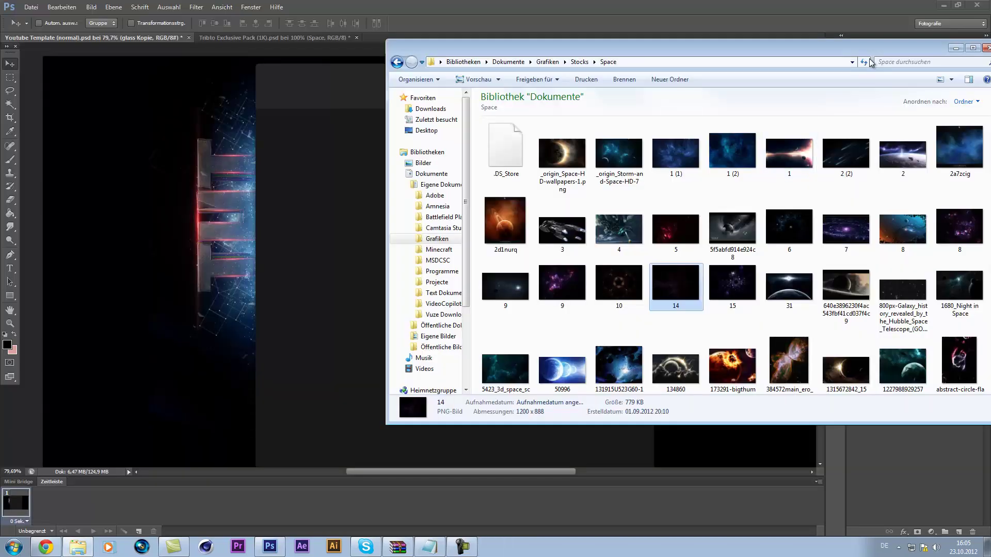
scroll(705, 173, "down", 3)
left_click_drag(715, 40, 567, 41)
scroll(541, 181, "down", 6)
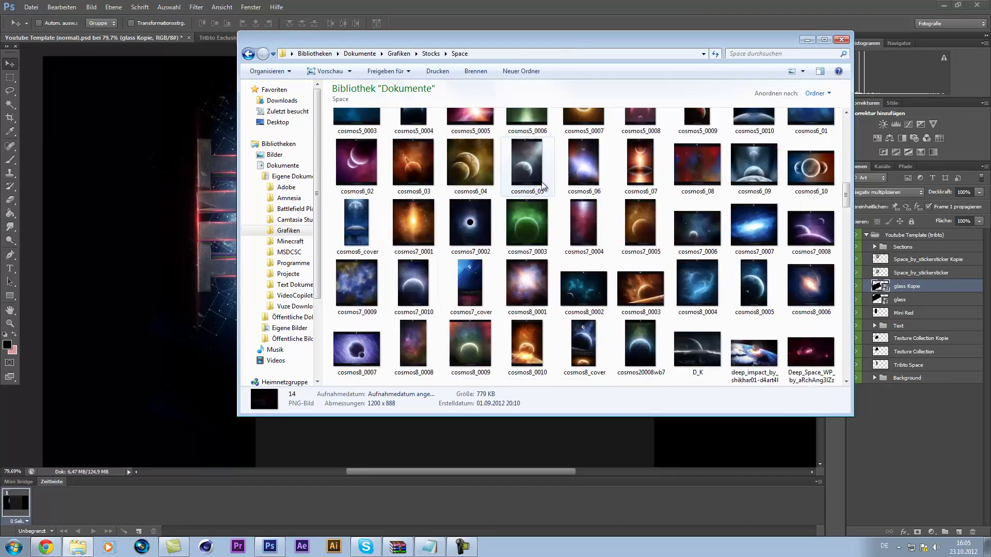
scroll(542, 187, "down", 8)
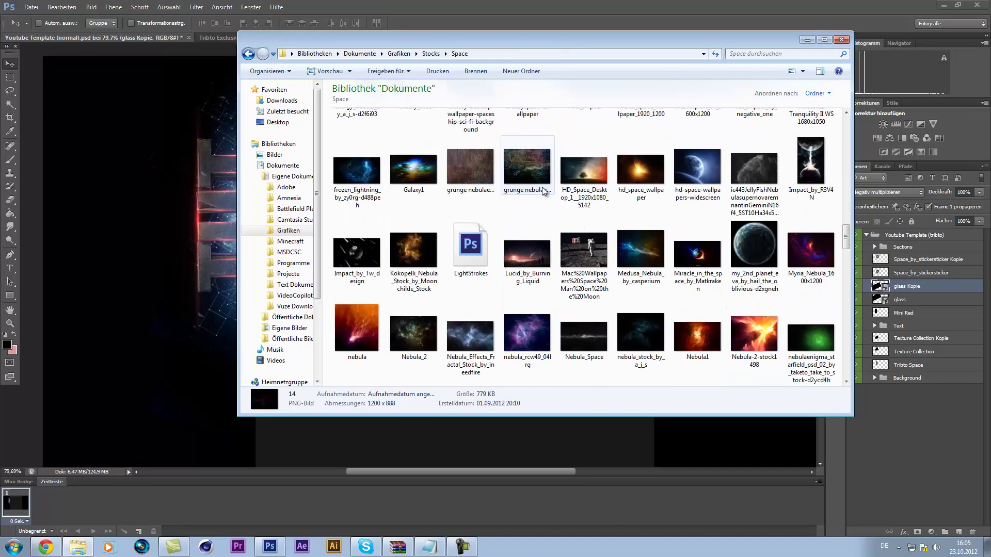
scroll(543, 213, "down", 10)
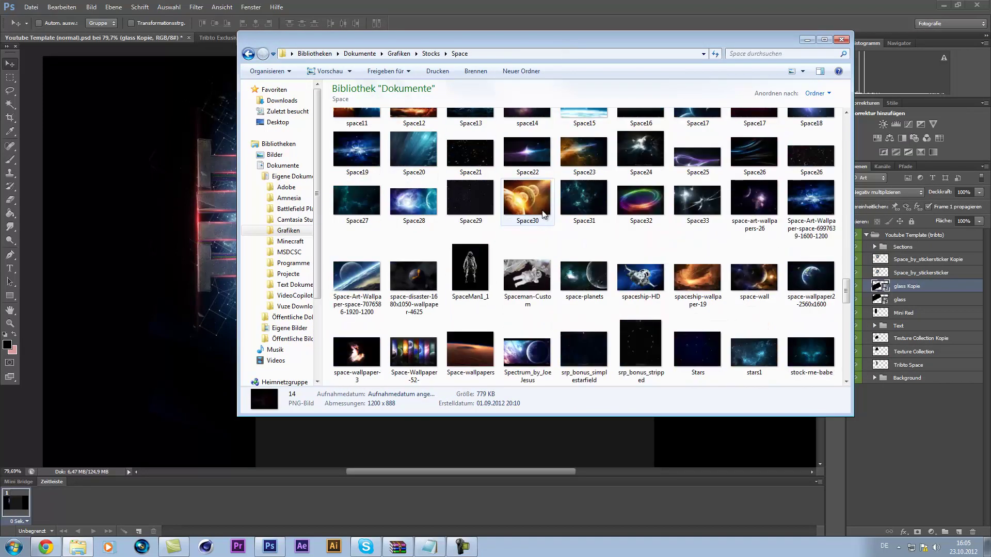
- Preview the starfield images Space29 and srp_bonus_simplestarfield
double_click(481, 200)
left_click(982, 6)
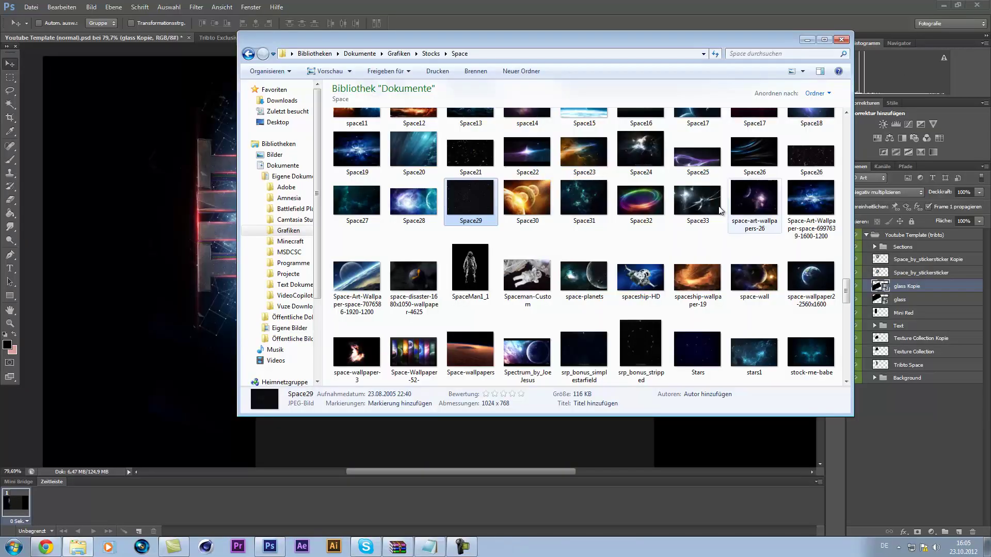
double_click(584, 342)
left_click(981, 5)
- Browse the remaining space stock images, preview Untitled-1-2 and return to the Youtube Template document in Photoshop
scroll(484, 299, "down", 5)
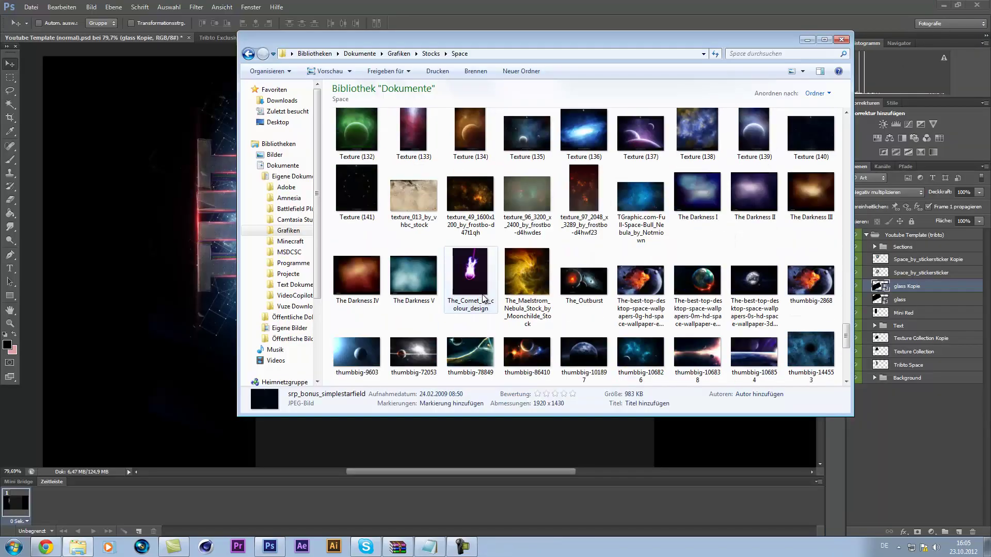
scroll(470, 299, "down", 3)
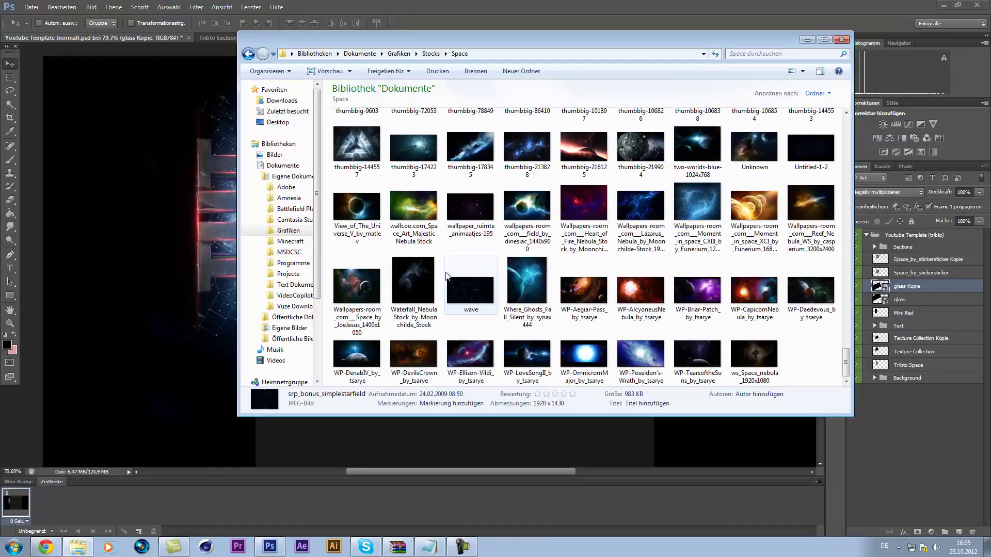
left_click(469, 299)
left_click(471, 207)
double_click(811, 148)
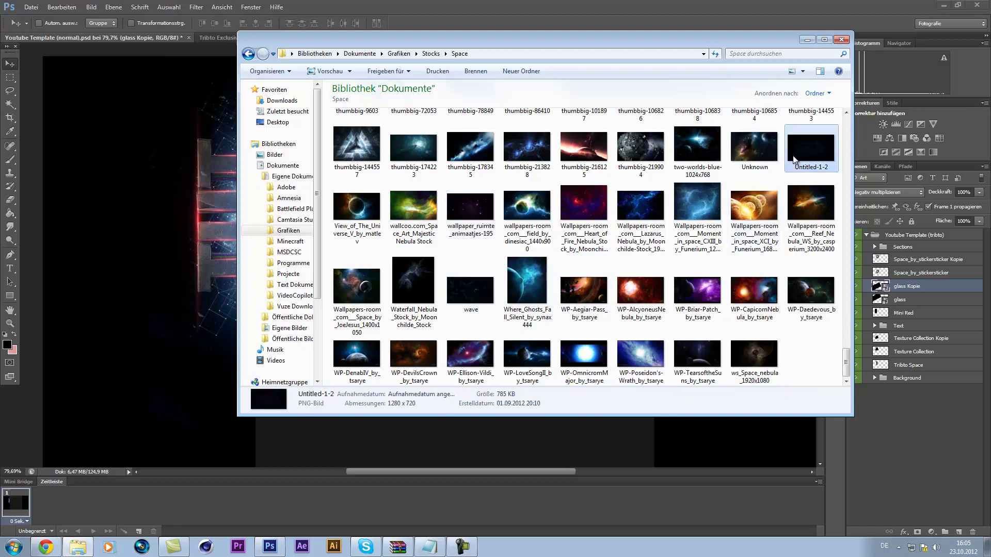
left_click(982, 5)
scroll(583, 248, "up", 2)
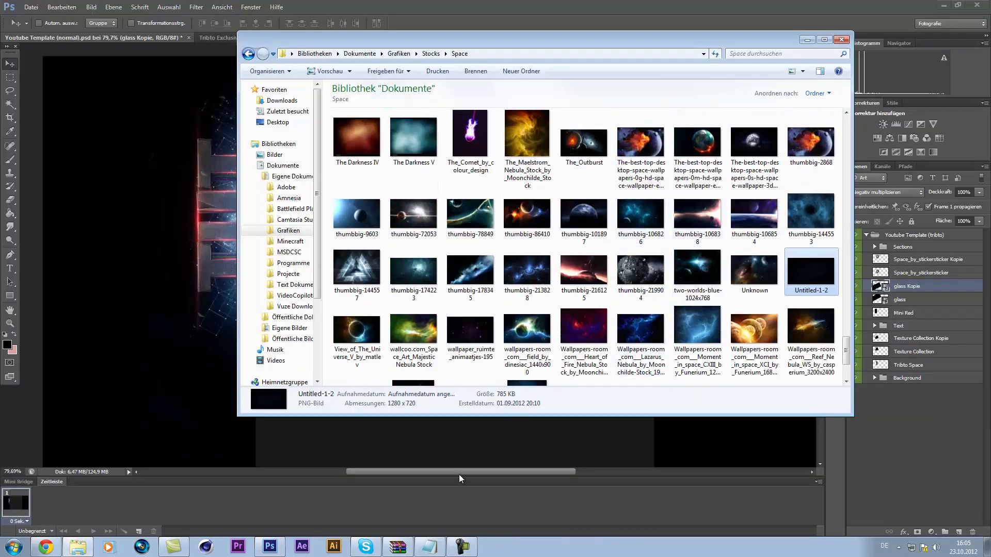
left_click(462, 546)
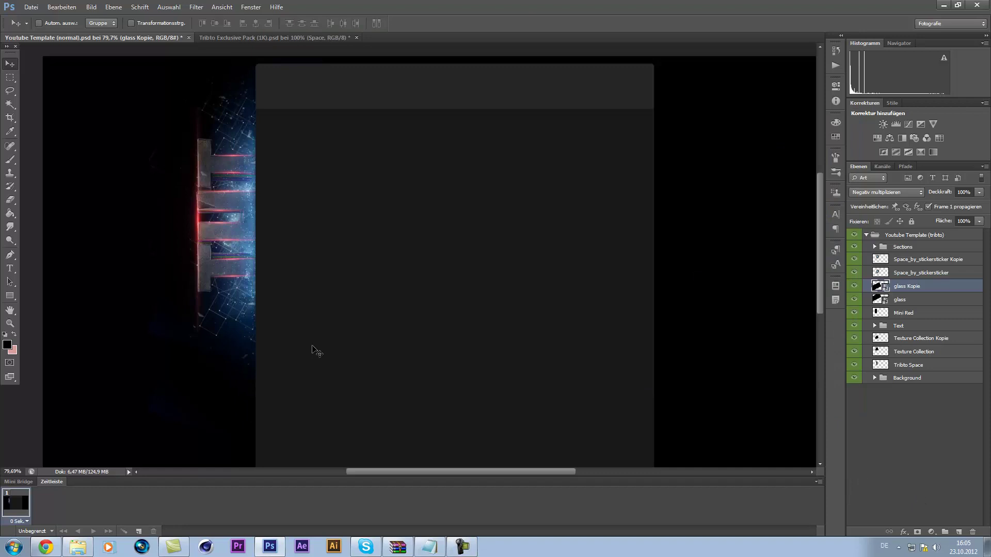
- Copy the CC group from the Tribto Exclusive Pack document into the Youtube Template document, directly above the Tribto Space layer
left_click(890, 364)
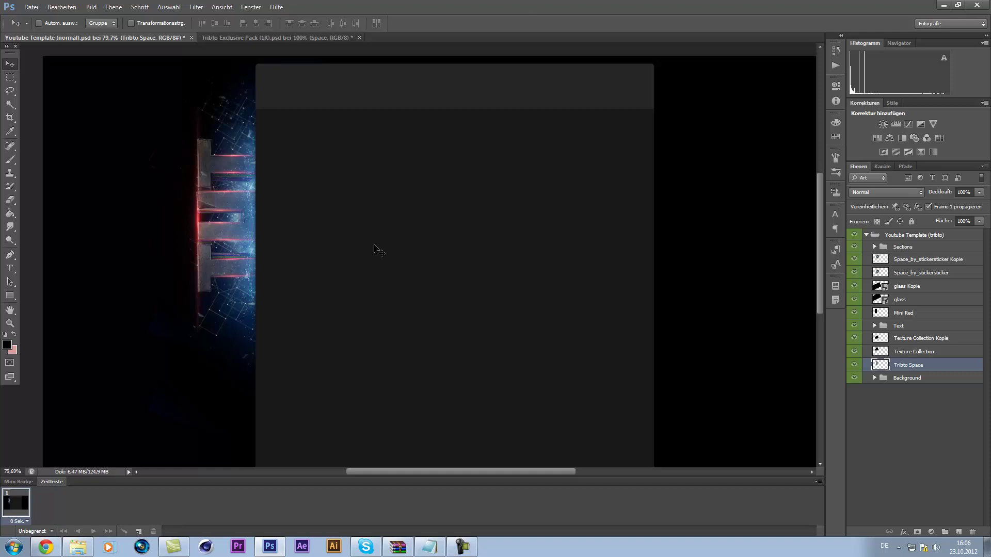
left_click(280, 37)
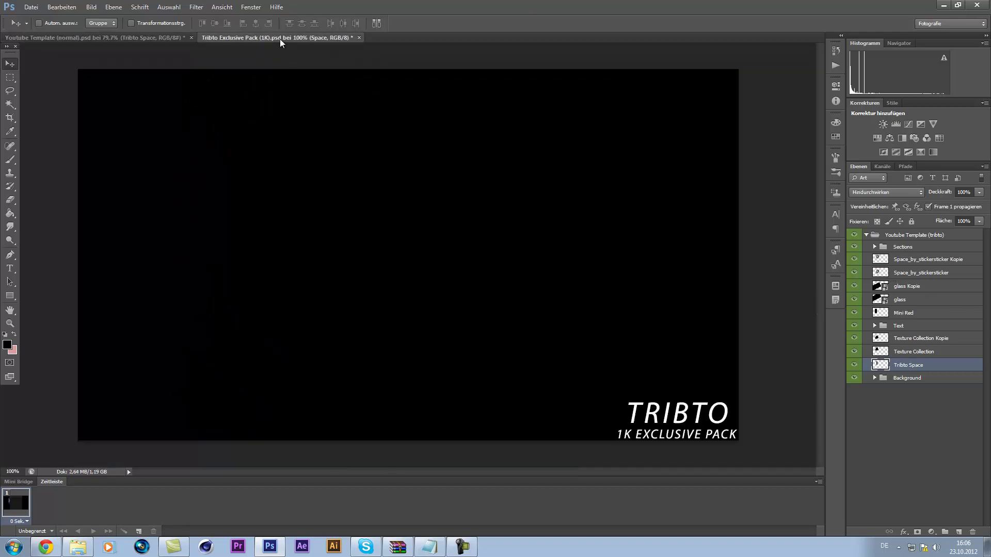
left_click(897, 245)
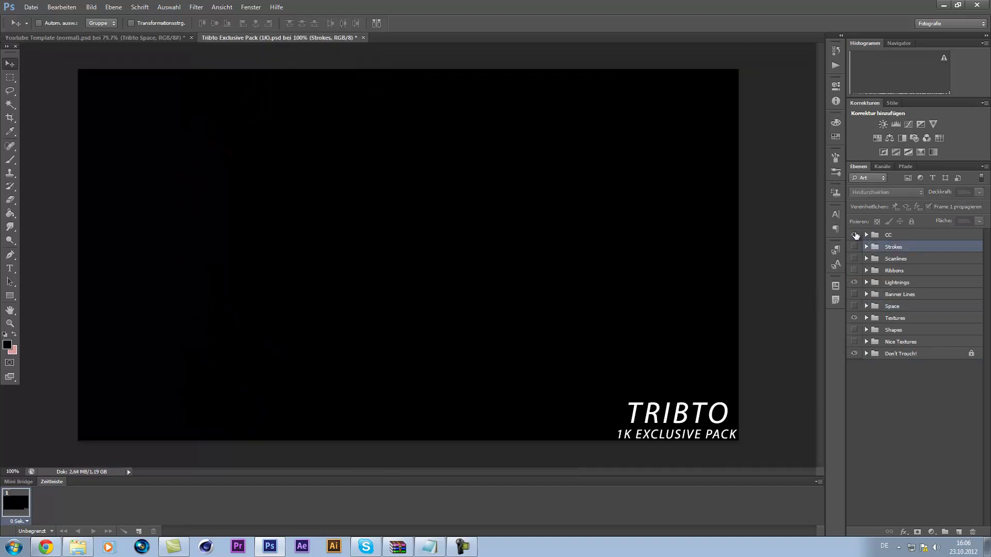
left_click(888, 234)
left_click(866, 234)
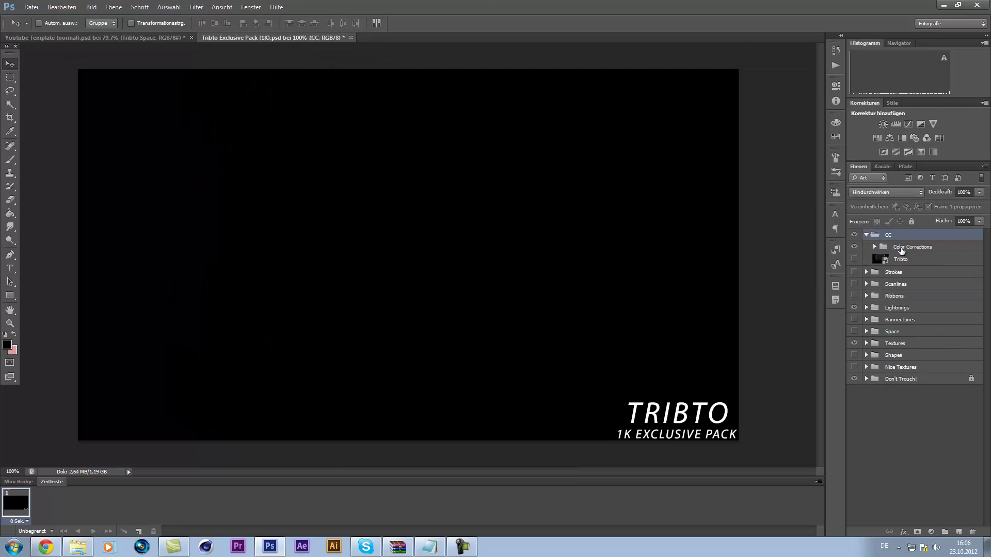
left_click(901, 248)
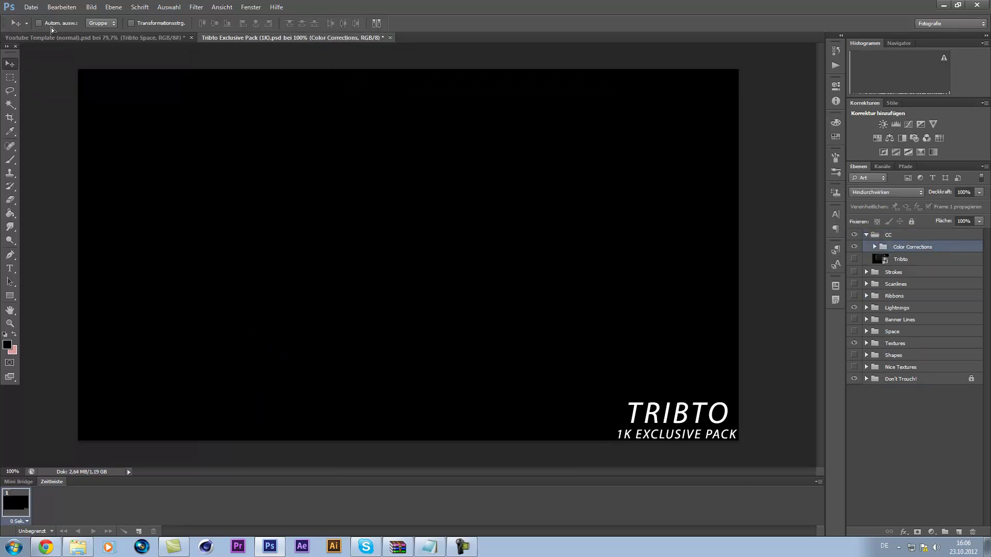
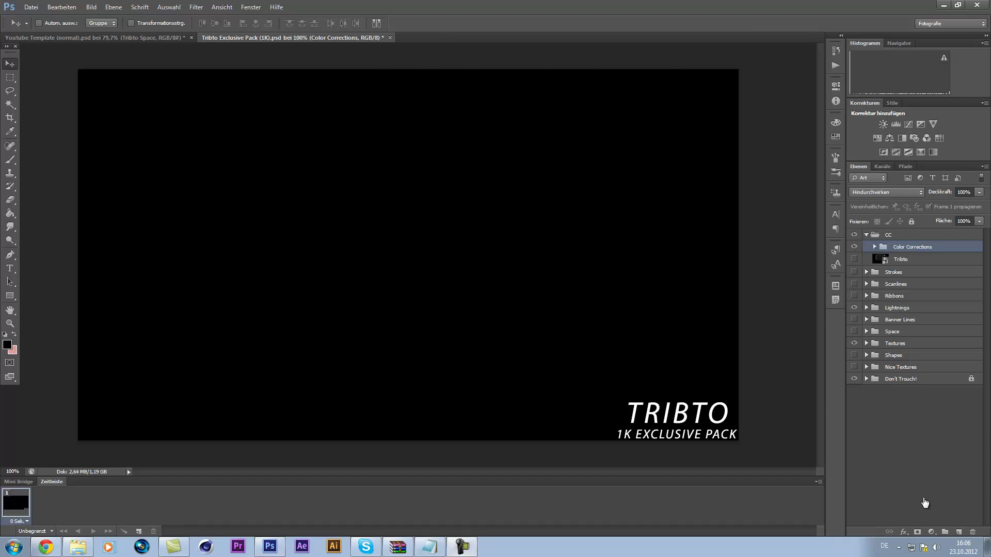
left_click_drag(888, 235, 897, 401)
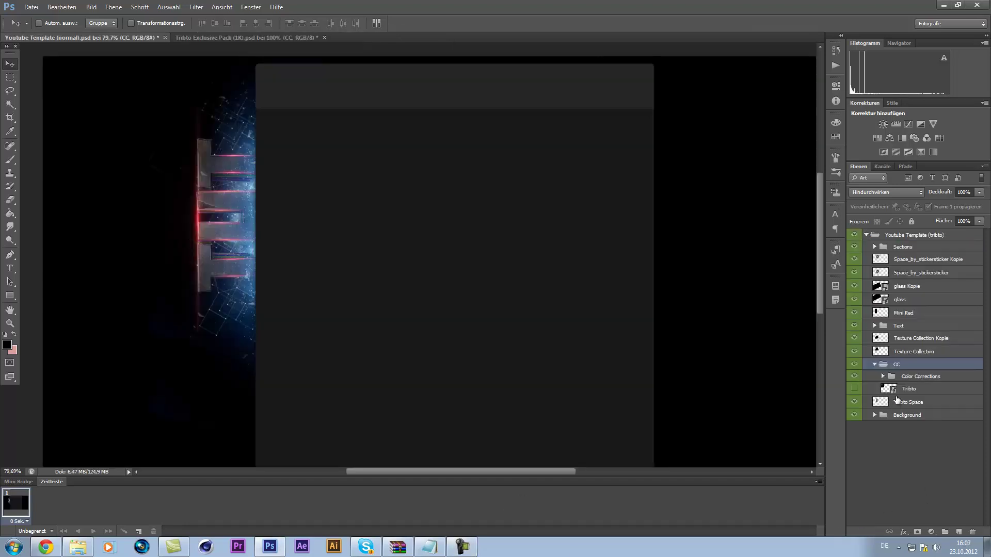
- Move the CC group above the Youtube Template (tribto) group and delete the Tribto layer inside it
left_click(875, 365)
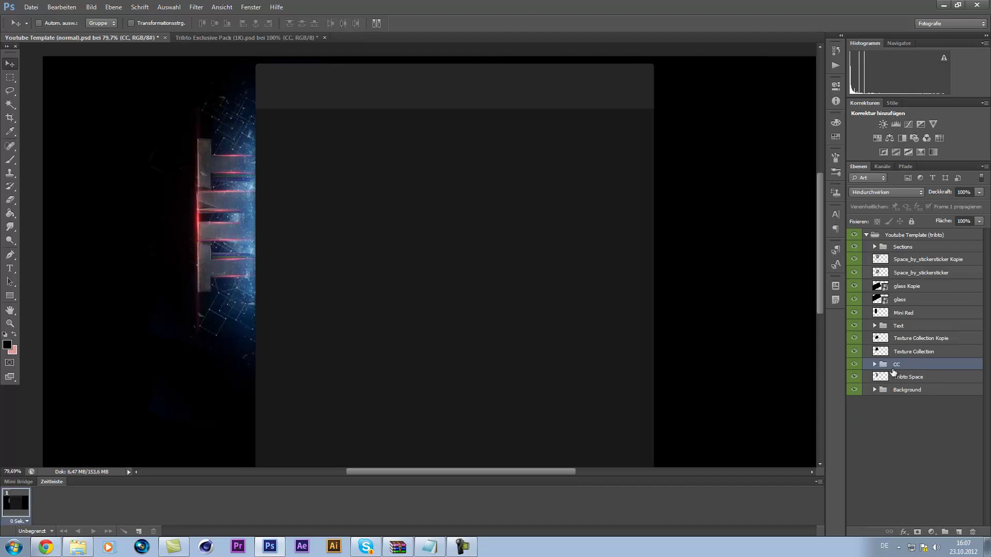
left_click_drag(893, 371, 912, 228)
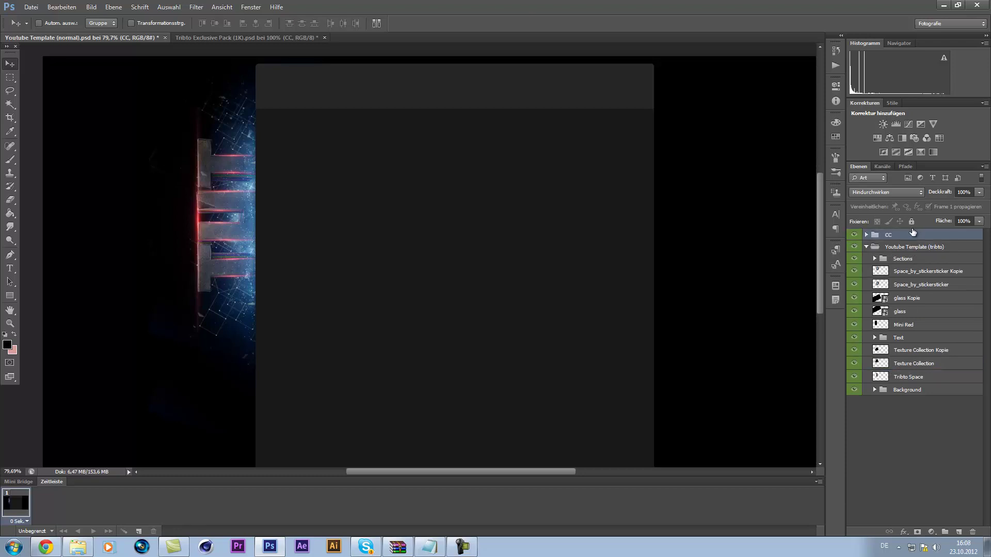
left_click(867, 235)
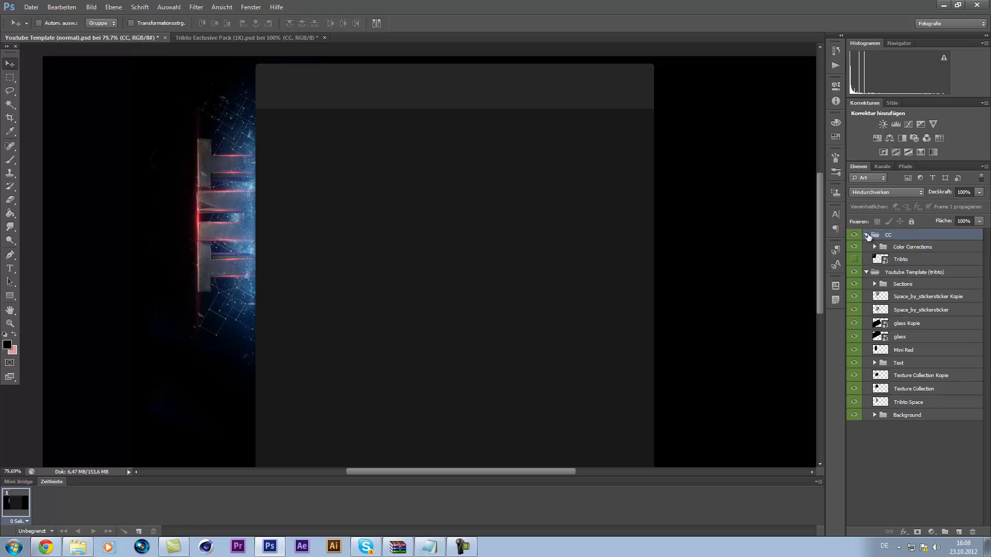
left_click(907, 261)
key("Delete")
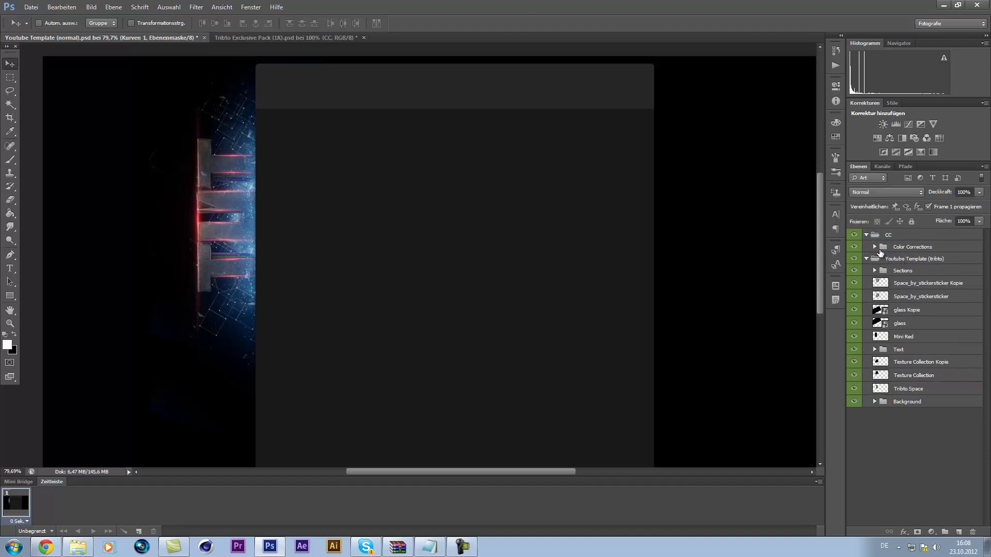
- Preview the BLUE and YELLOW variants of the CC Lewy (sick scan) color correction on the template, one at a time
left_click(875, 247)
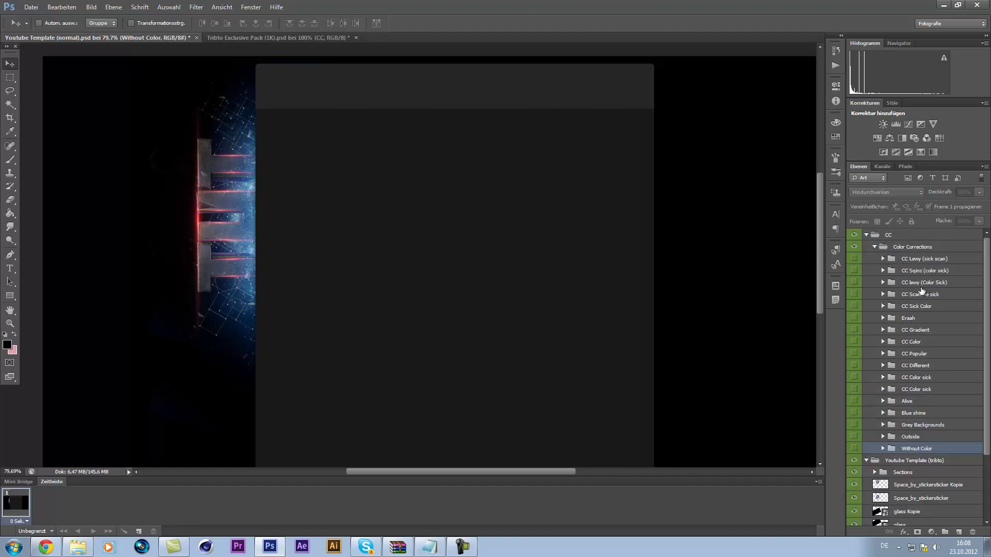
left_click(875, 260)
left_click(883, 258)
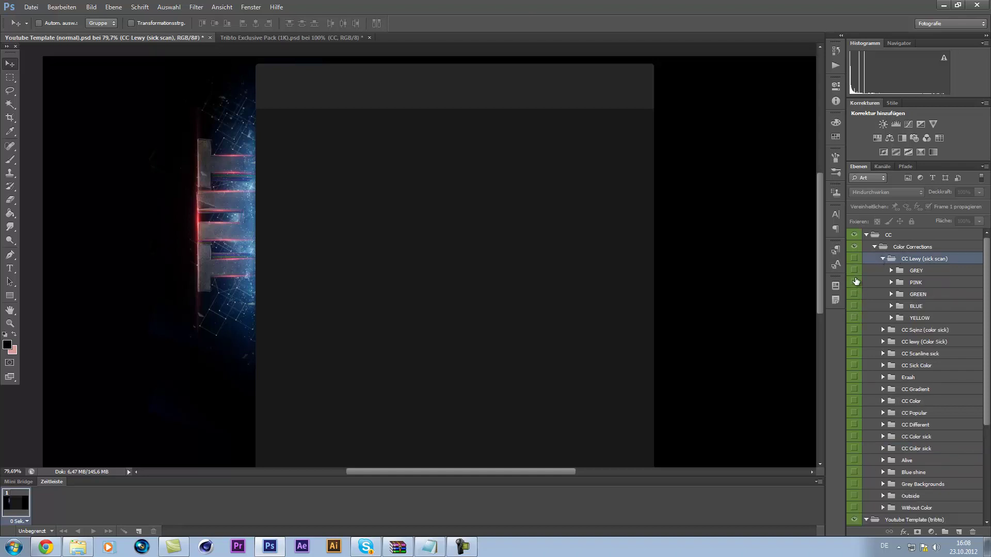
left_click(855, 308)
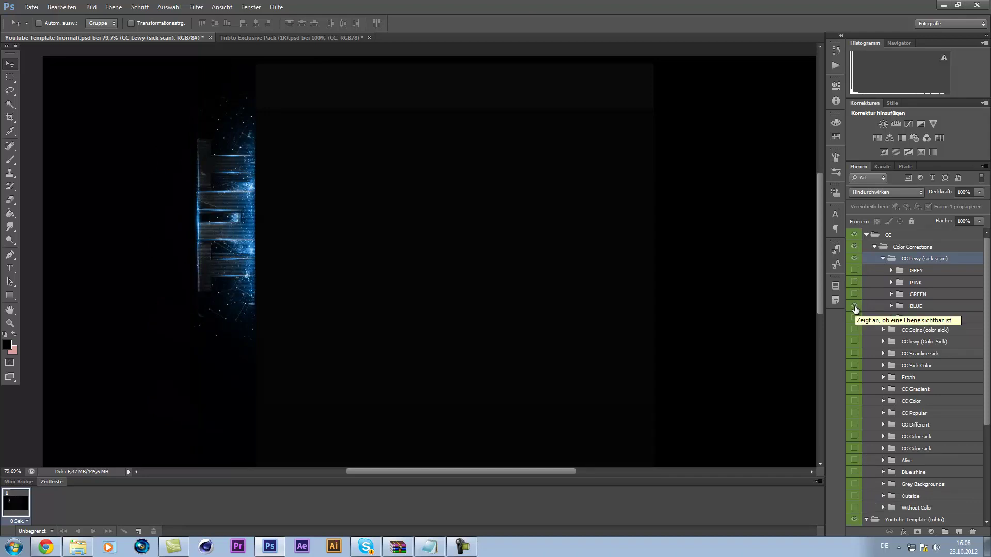
left_click(855, 307)
left_click(854, 318)
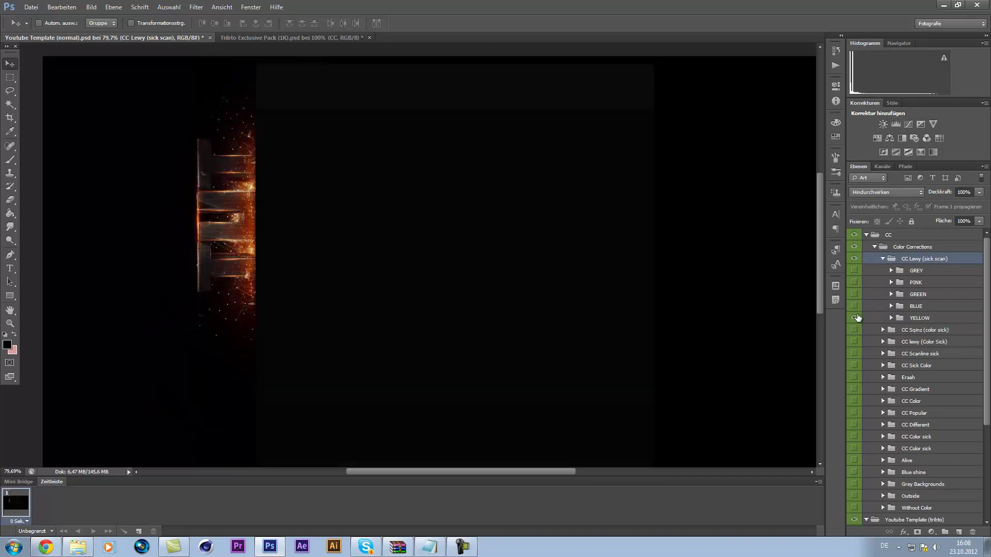
left_click(855, 318)
left_click(879, 258)
- Preview the bySqinz Clean, Logo, RisK, TGN and wP color corrections in the CC Sqinz (color sick) group, one at a time
left_click(882, 270)
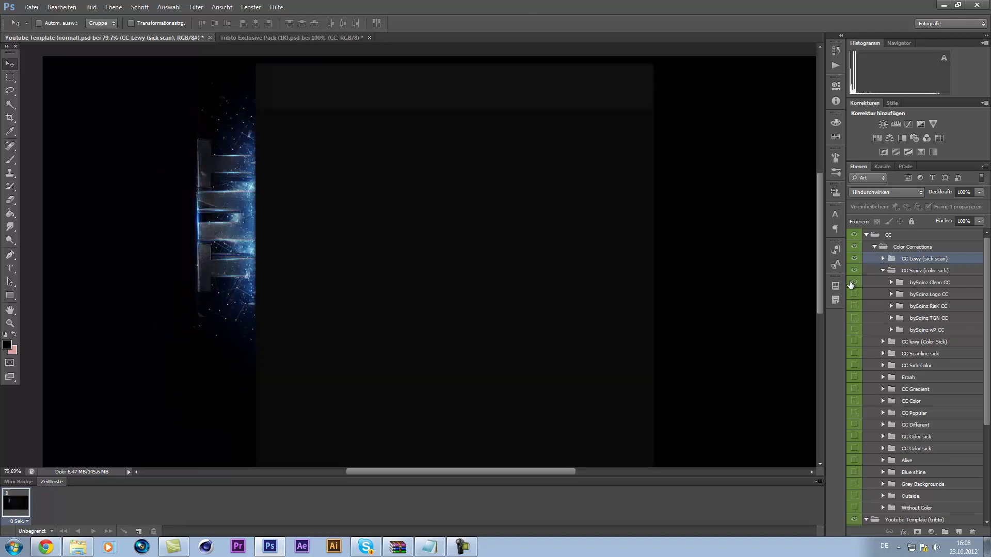
left_click(854, 273)
left_click(853, 282)
left_click(854, 294)
left_click(855, 294)
left_click(855, 307)
left_click(854, 307)
left_click(857, 319)
left_click(857, 319)
left_click(857, 319)
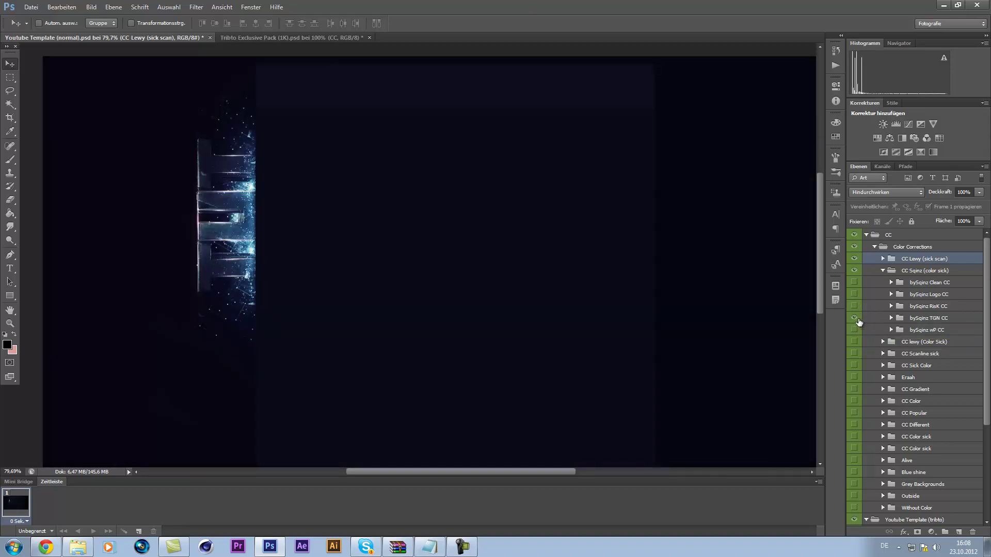
left_click(854, 318)
left_click(855, 330)
left_click(854, 330)
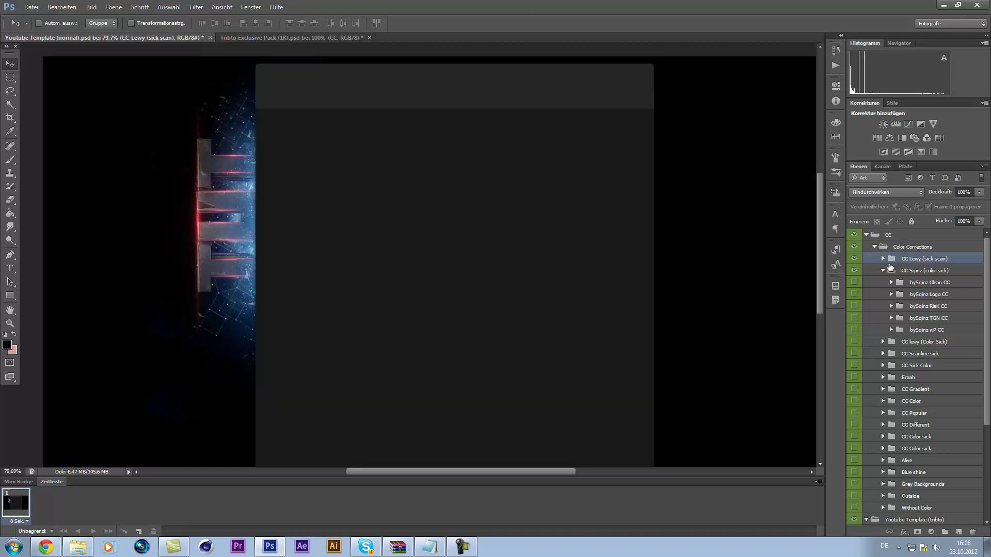
left_click(892, 270)
left_click(883, 270)
- Preview the RED BGS variant of the CC lewy (Color Sick) color correction on the template
left_click(883, 282)
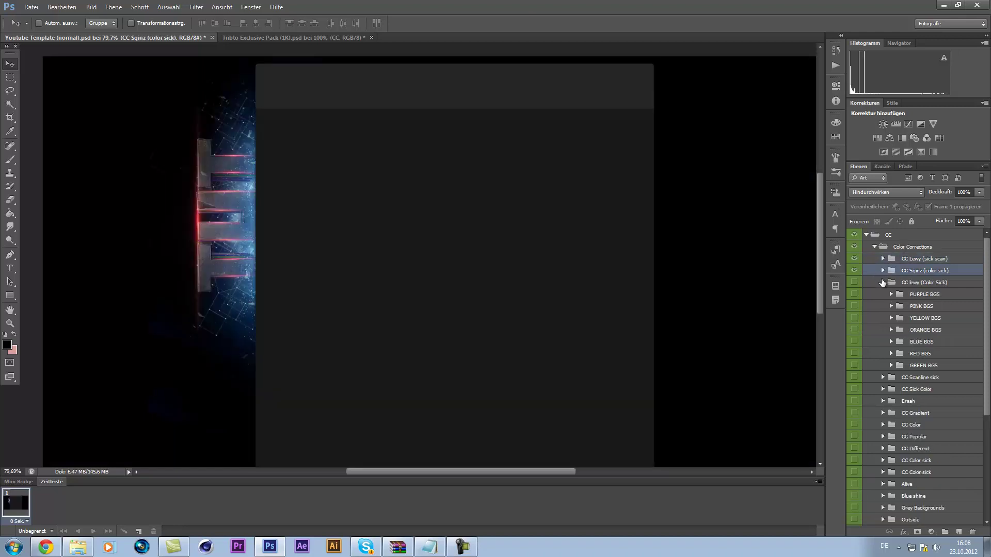
left_click(854, 353)
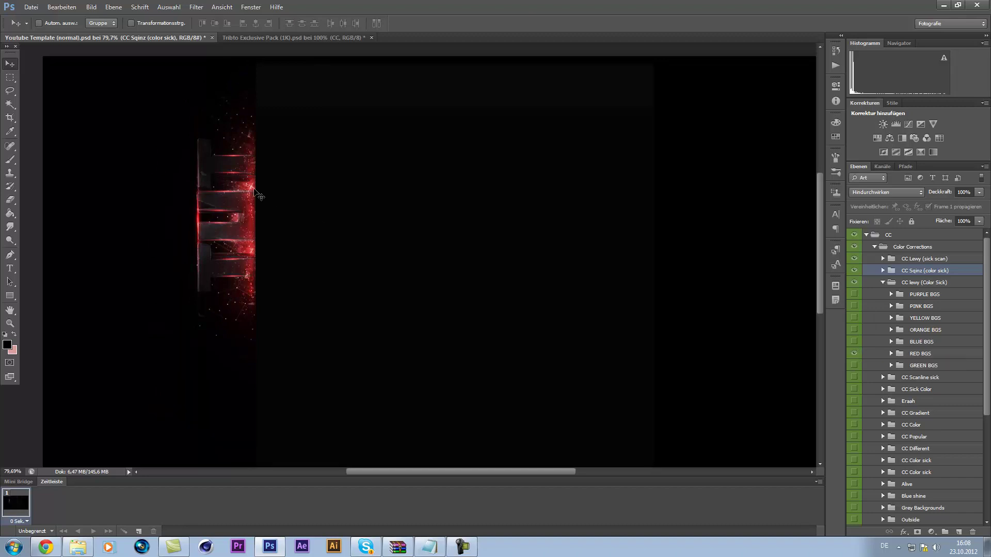
left_click(854, 354)
- Make the bySqinz TGN CC color correction visible and accept the nested layer groups compatibility notice
left_click(882, 271)
left_click(854, 319)
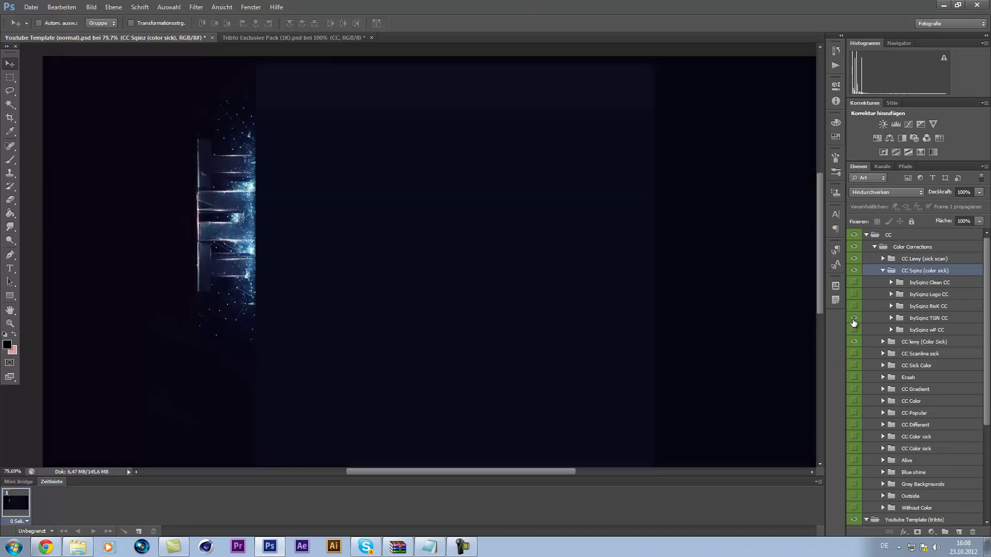
left_click(497, 216)
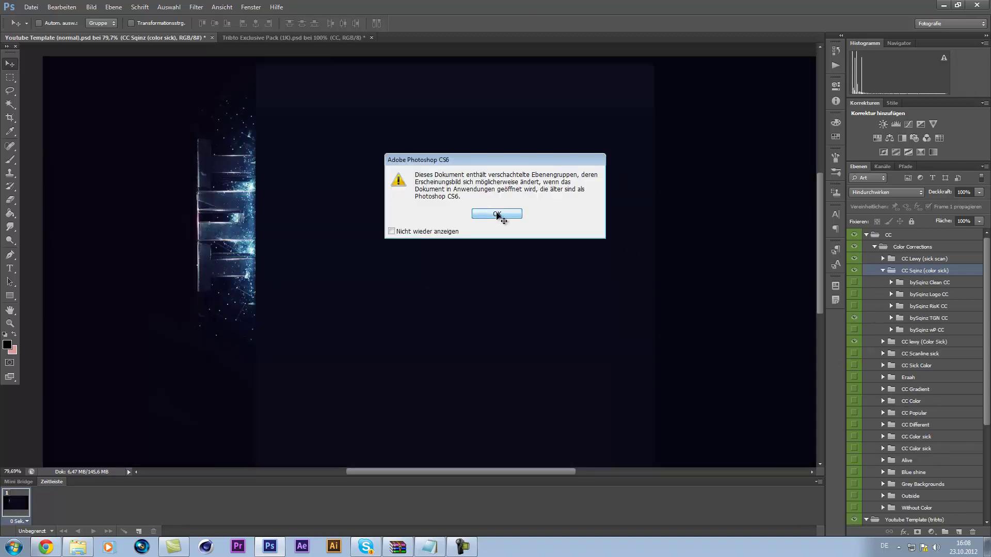
- Set the opacity of the bySqinz TGN CC group to 90% and collapse the CC Sqinz (color sick) group
left_click(981, 193)
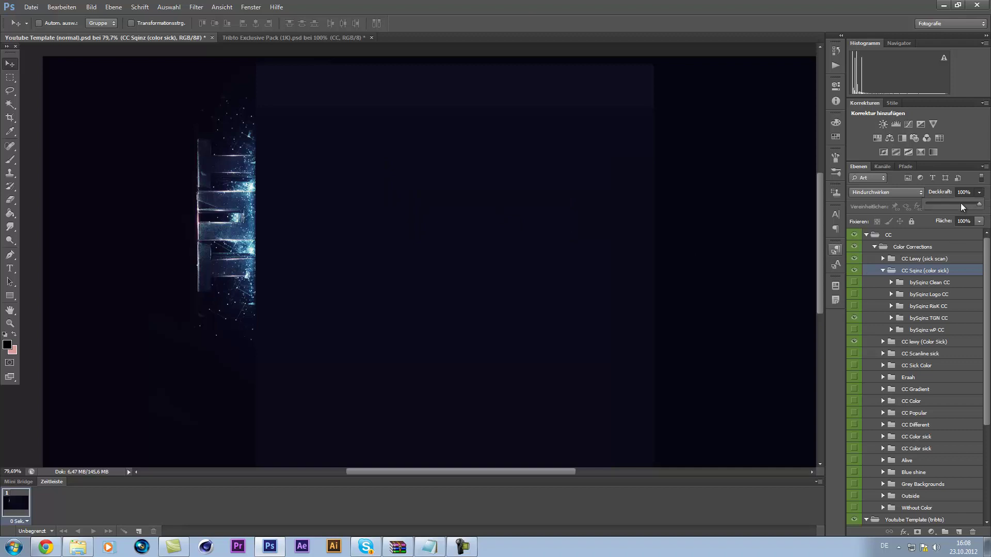
left_click(926, 283)
left_click(928, 318)
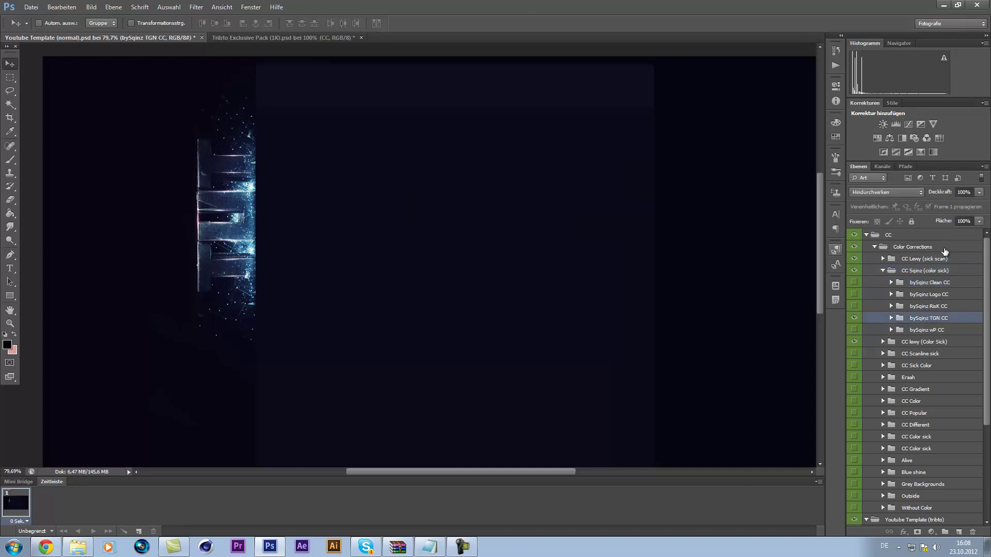
left_click(981, 193)
mouse_move(960, 206)
left_mouse_down()
mouse_move(988, 211)
mouse_move(976, 207)
left_mouse_up()
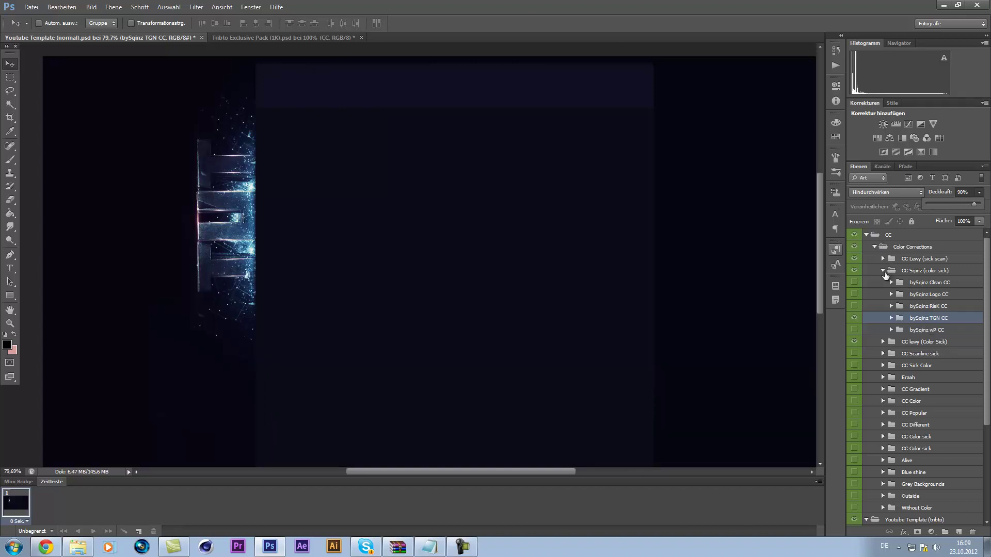
left_click(884, 272)
- Make the Grey Backgrounds color correction visible and reduce its opacity to 48%
left_click(855, 437)
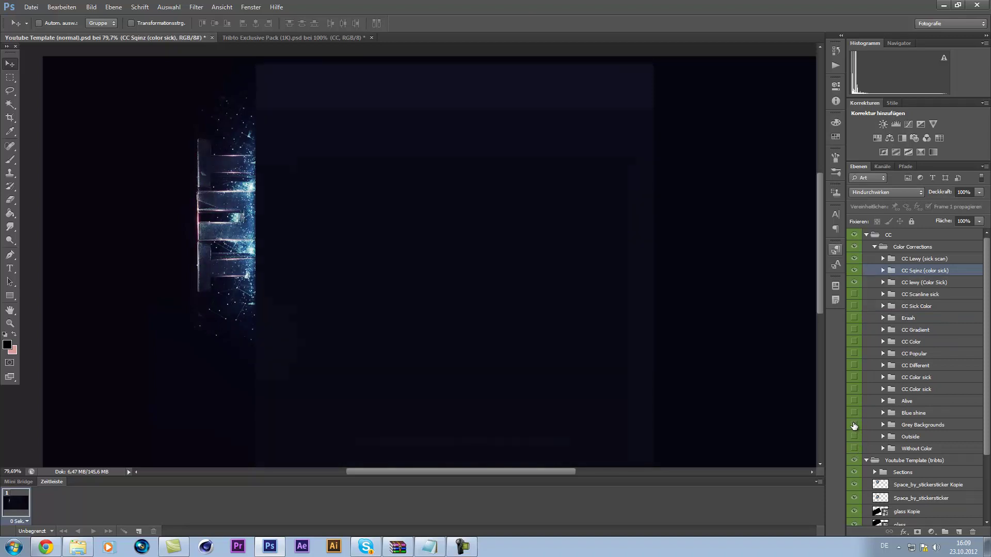
left_click(854, 425)
left_click(908, 426)
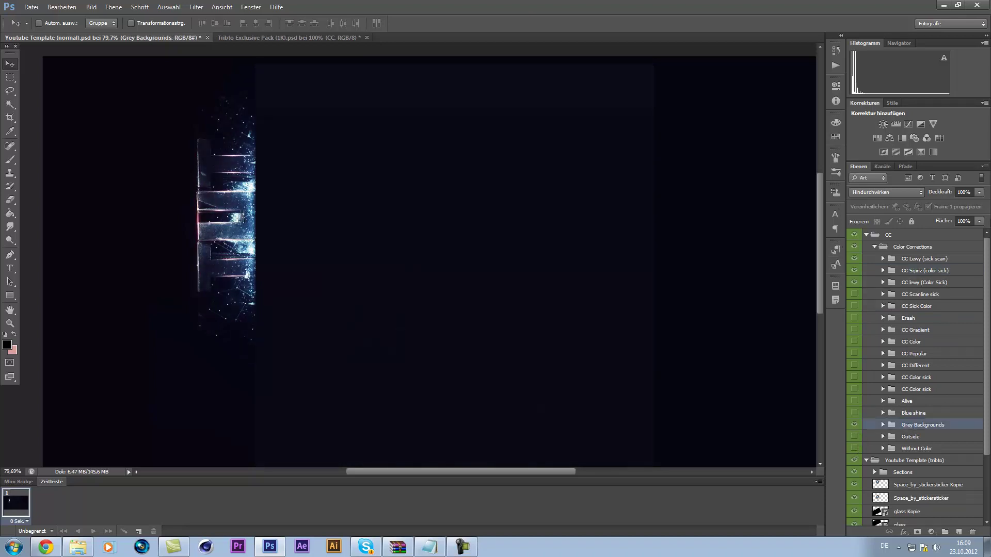
left_click(979, 192)
left_click_drag(949, 202, 952, 205)
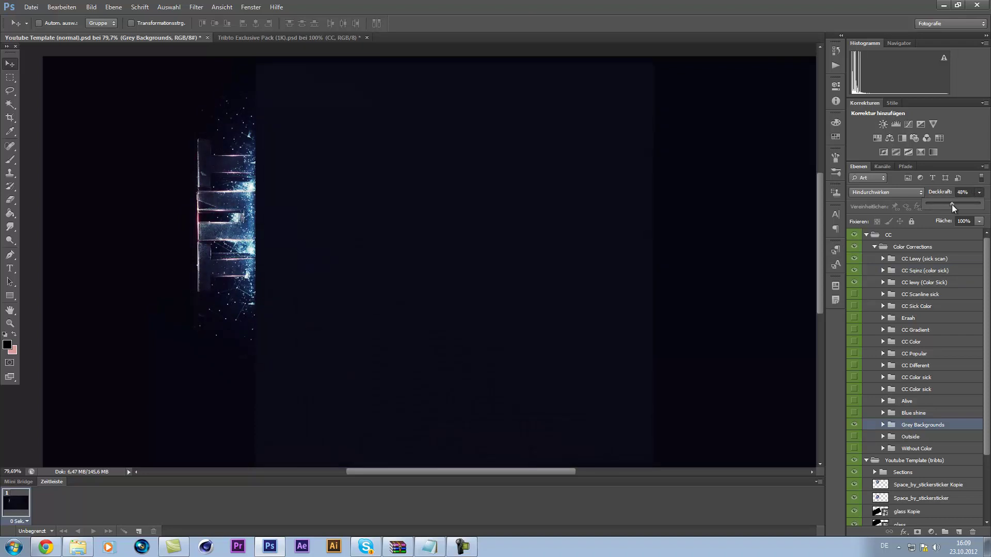
- Make the Blue shine color correction visible, reduce its opacity to 11% and compare the template with and without it
left_click(856, 413)
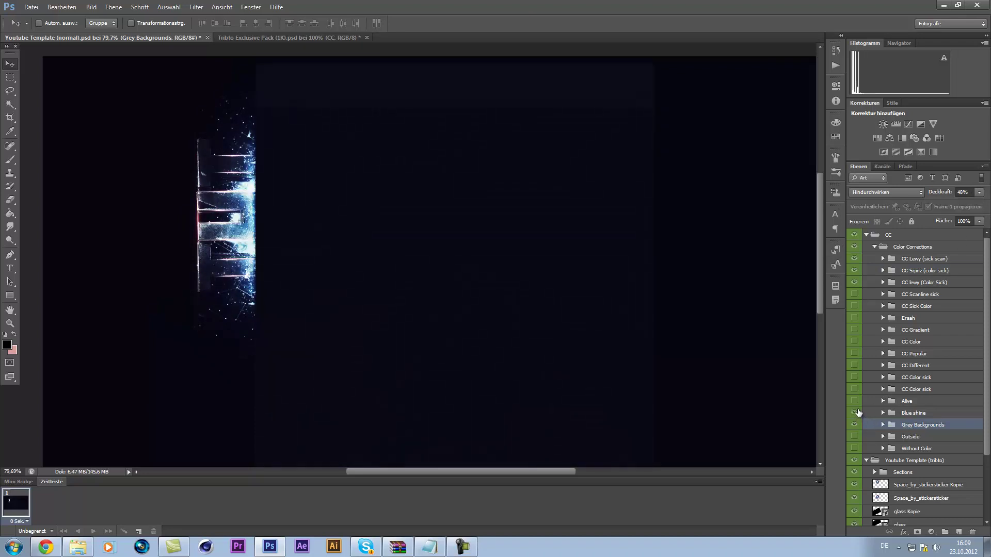
left_click(882, 411)
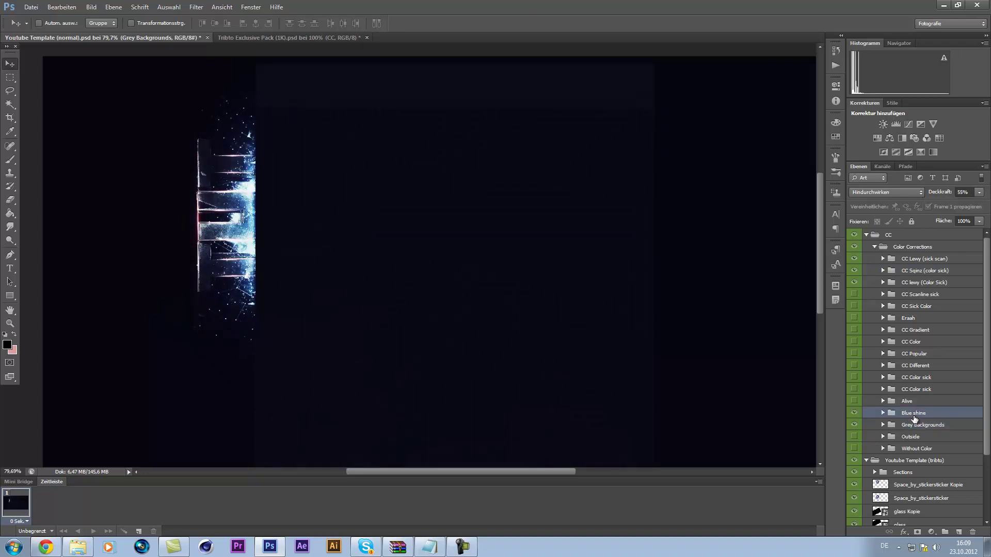
left_click(978, 192)
left_click_drag(943, 202, 940, 202)
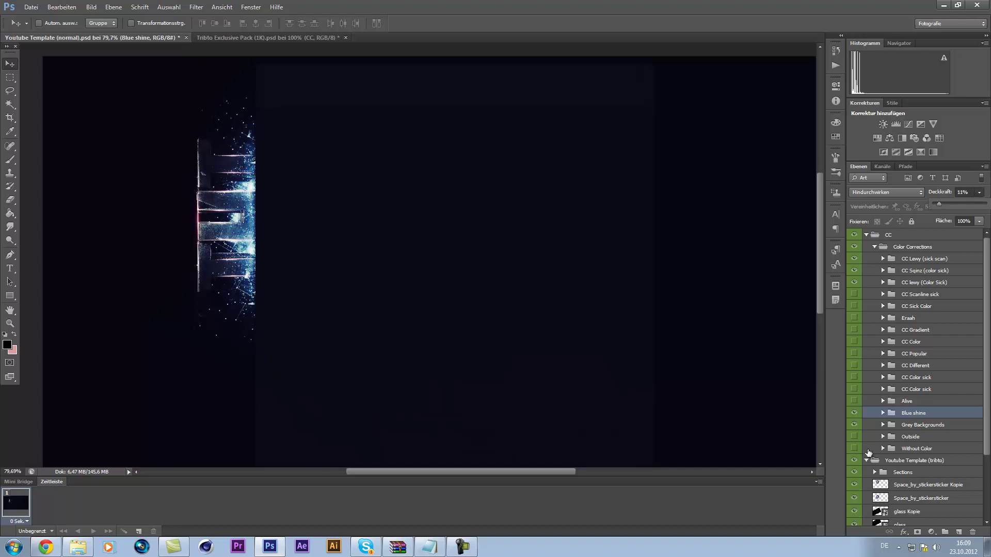
left_click(855, 414)
left_click(855, 414)
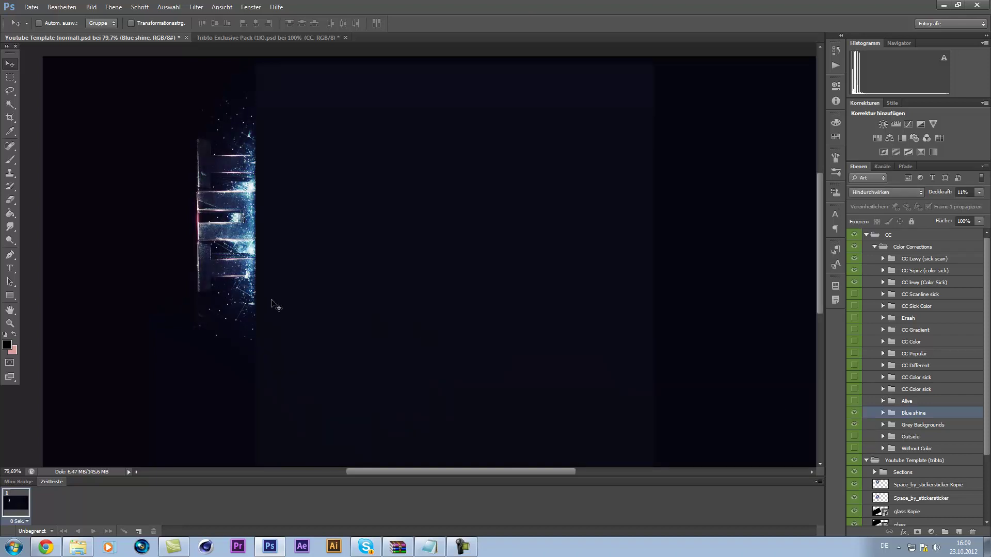
- Collapse the Color Corrections group, compare the artwork with and without Space_by_stickersticker, and select that layer together with its copy
scroll(225, 243, "up", 4)
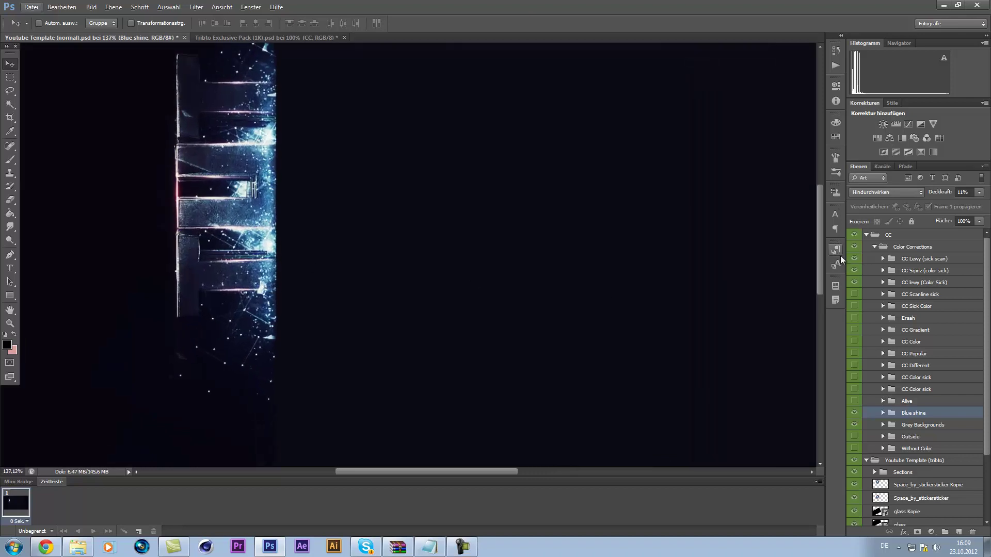
left_click(877, 249)
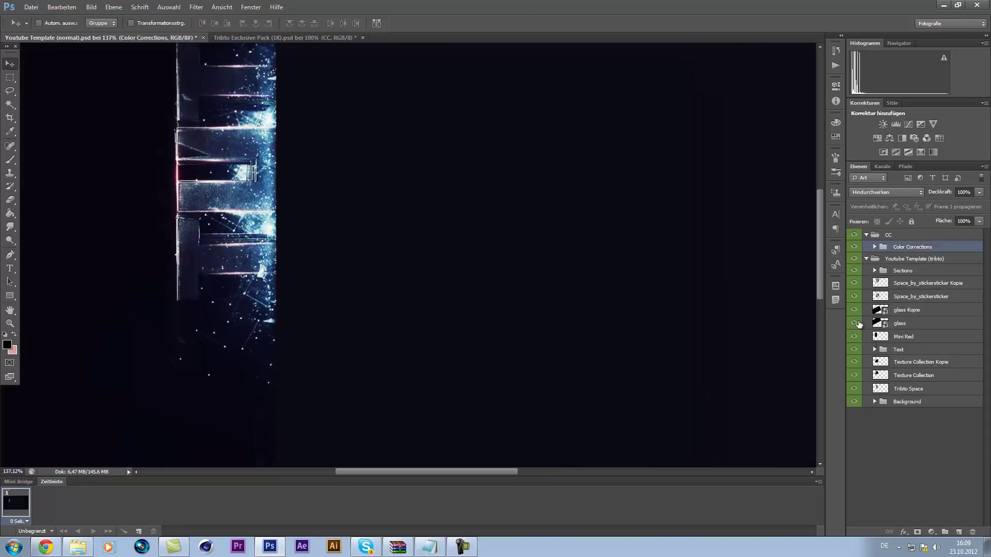
left_click(855, 296)
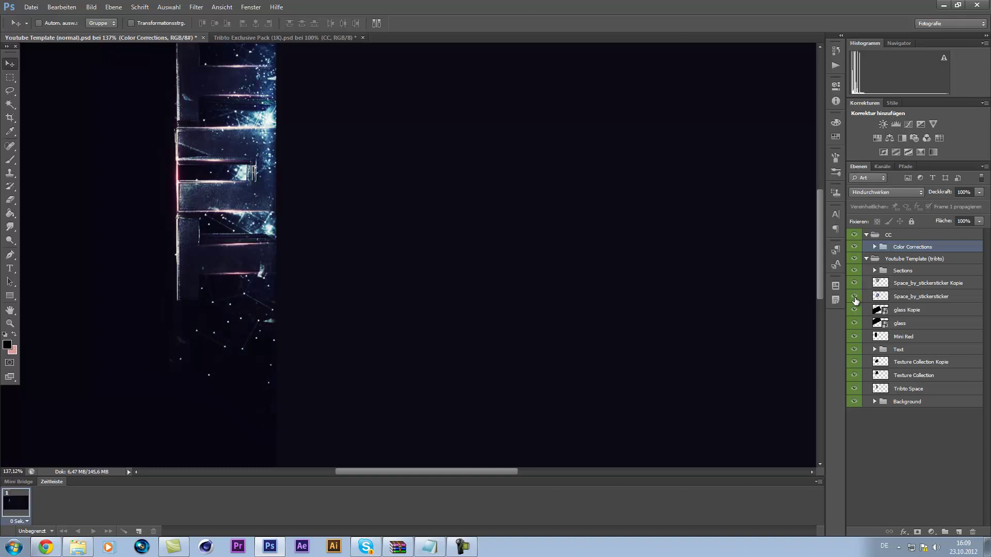
left_click(855, 299)
left_click(909, 296)
left_click(909, 283, "shift")
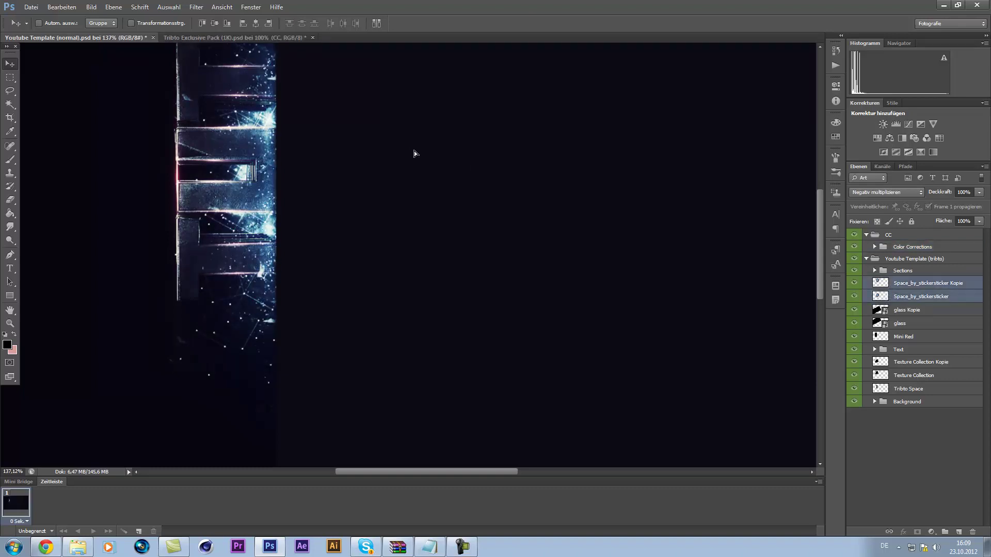
scroll(413, 151, "down", 2)
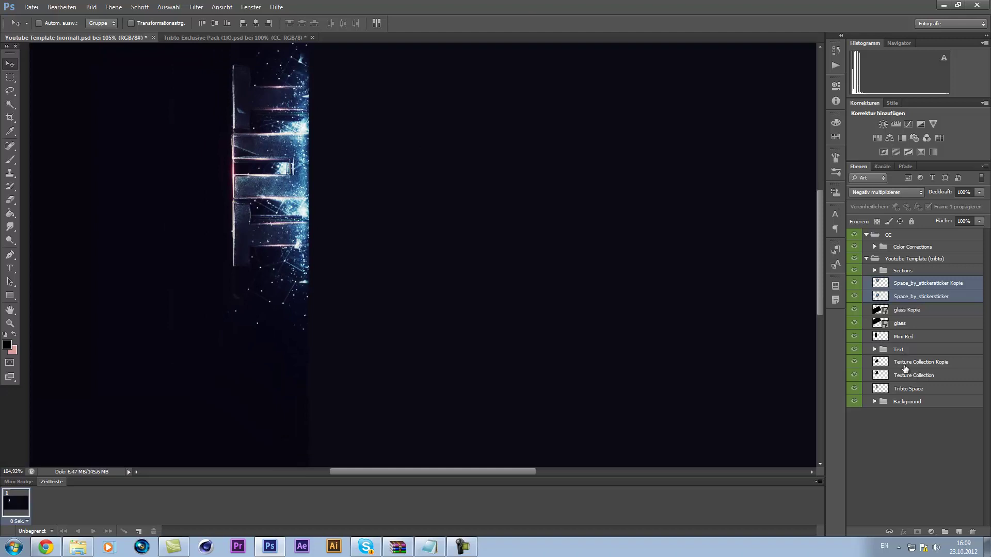
- Add a drop shadow with 20% opacity to Layer 4 in the Sections group
left_click(875, 270)
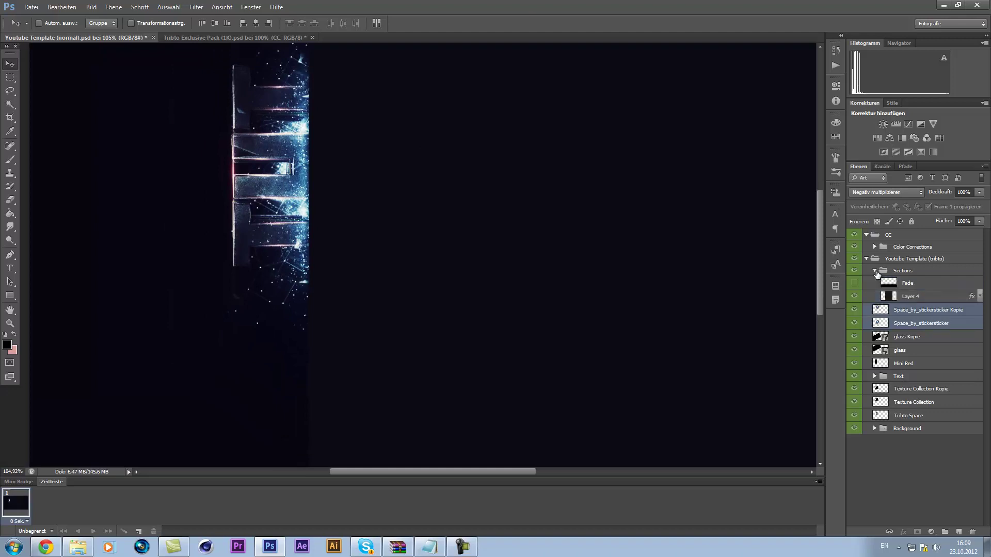
left_click(915, 302)
right_click(915, 302)
left_click(755, 189)
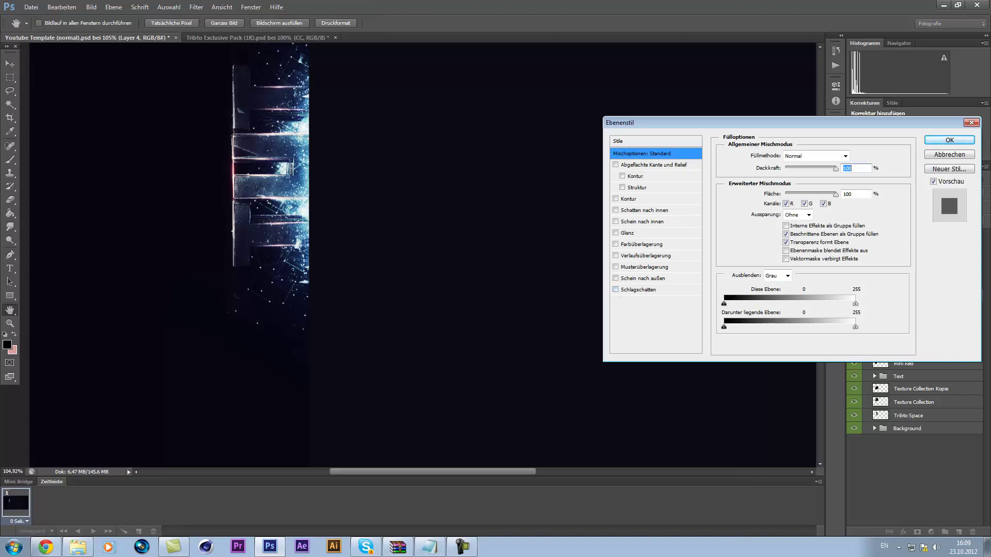
left_click(633, 290)
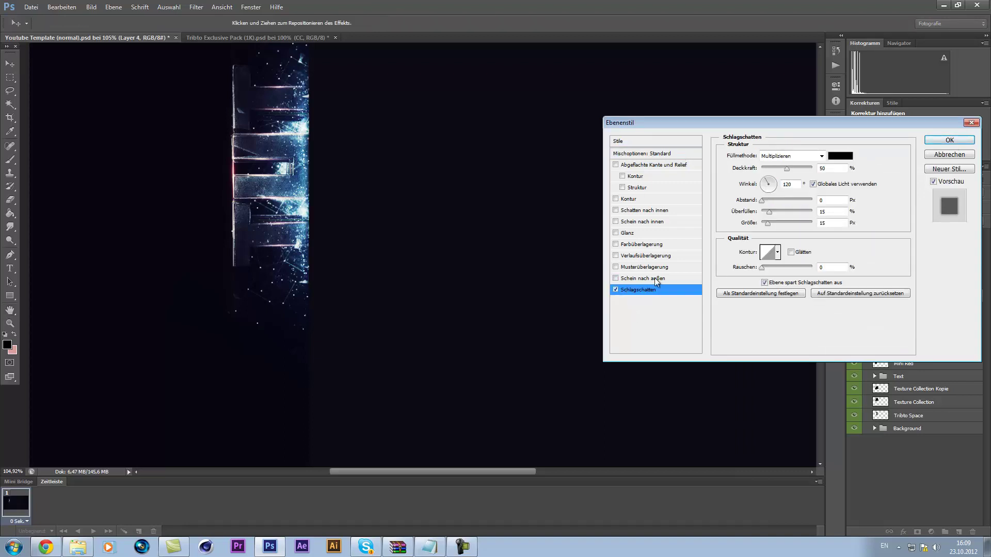
left_click_drag(787, 169, 770, 171)
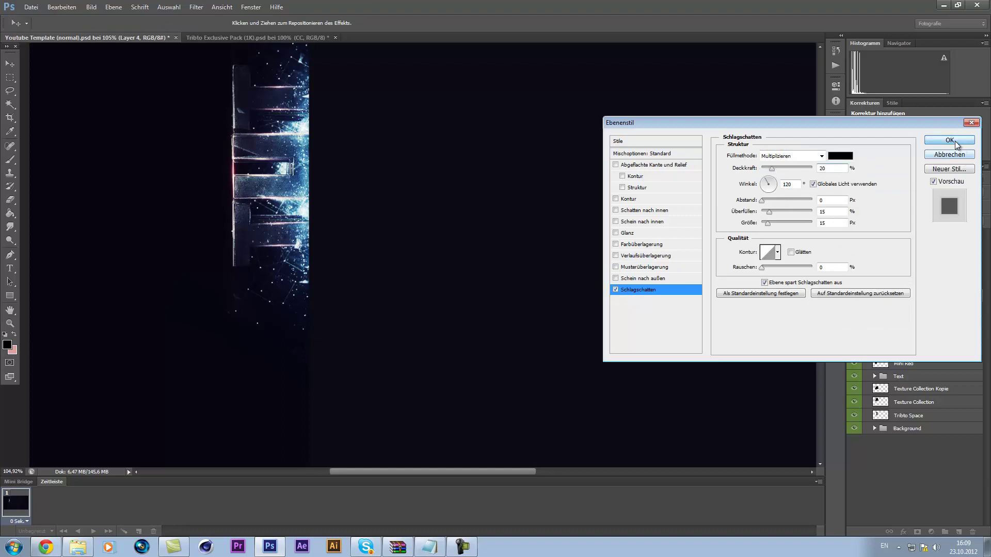
left_click(950, 140)
scroll(506, 149, "down", 3)
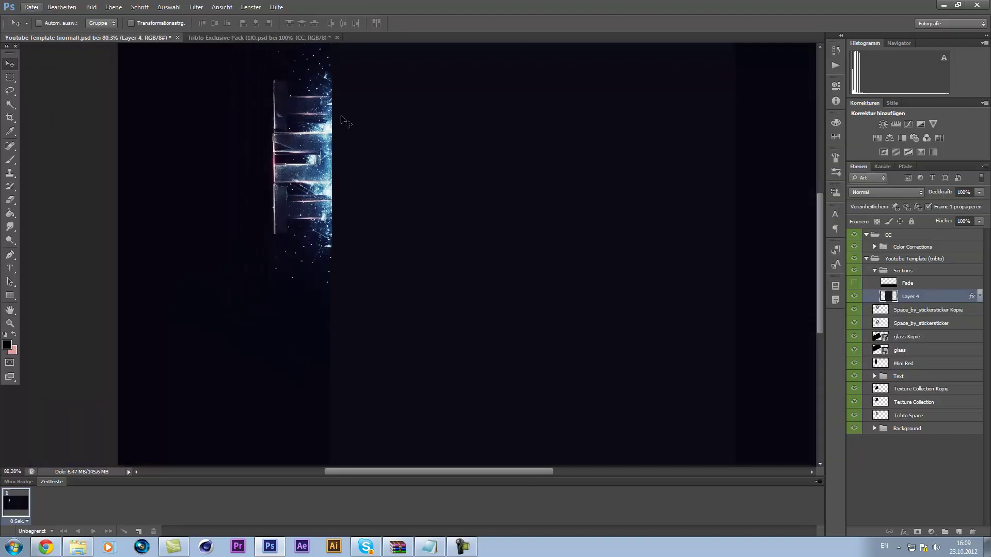
scroll(364, 118, "up", 1)
- Glance at the Space stock images folder, switch to the Tribto Exclusive Pack document and look into its Strokes group
left_click(78, 547)
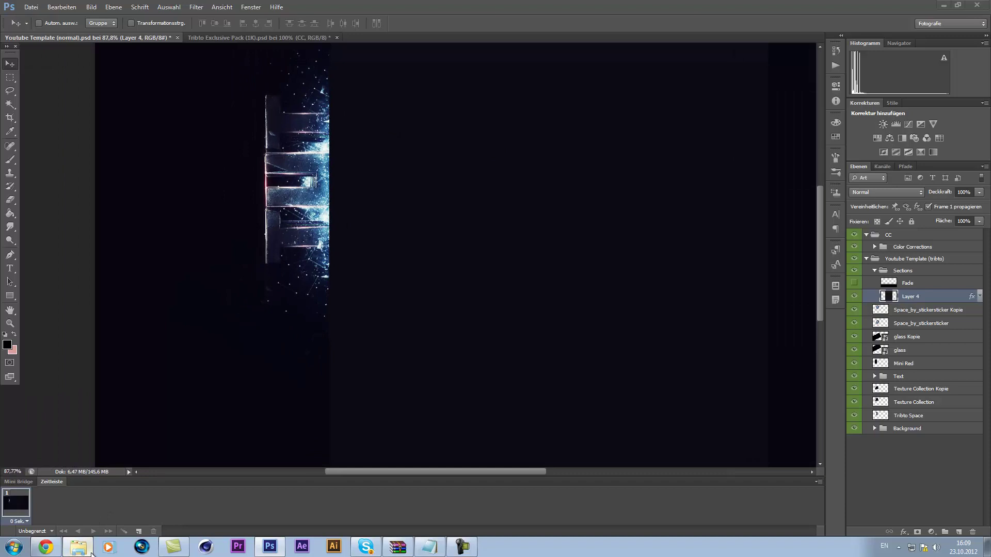
left_click(807, 40)
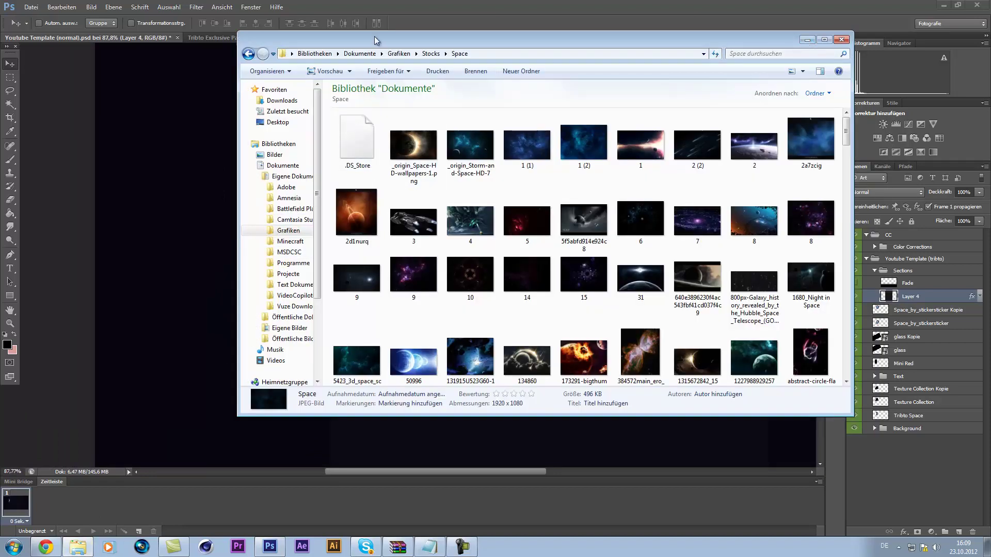
left_click(281, 39)
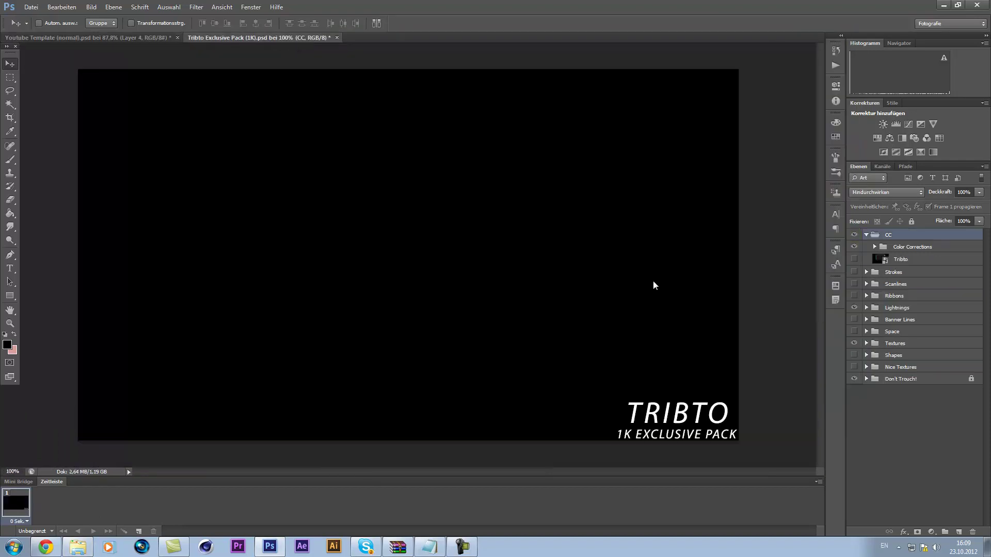
left_click(866, 272)
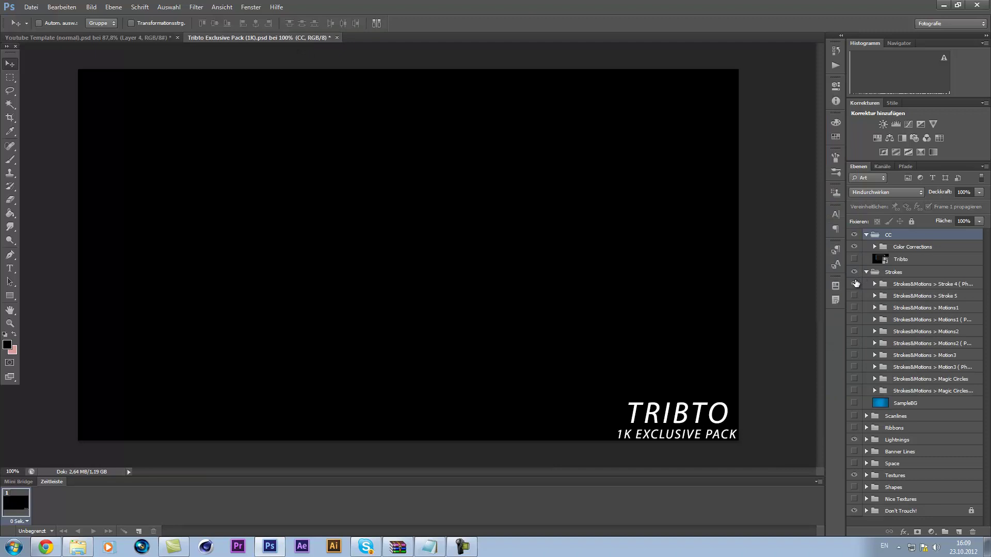
left_click(866, 272)
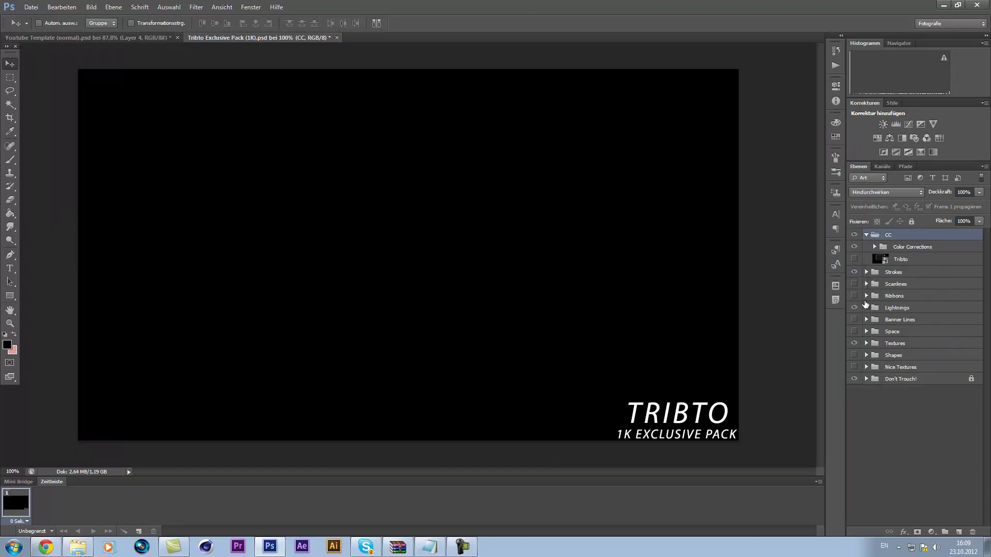
- Make the rainbow ring layer in the pack's Space group visible and copy it into the Youtube Template document
left_click(867, 331)
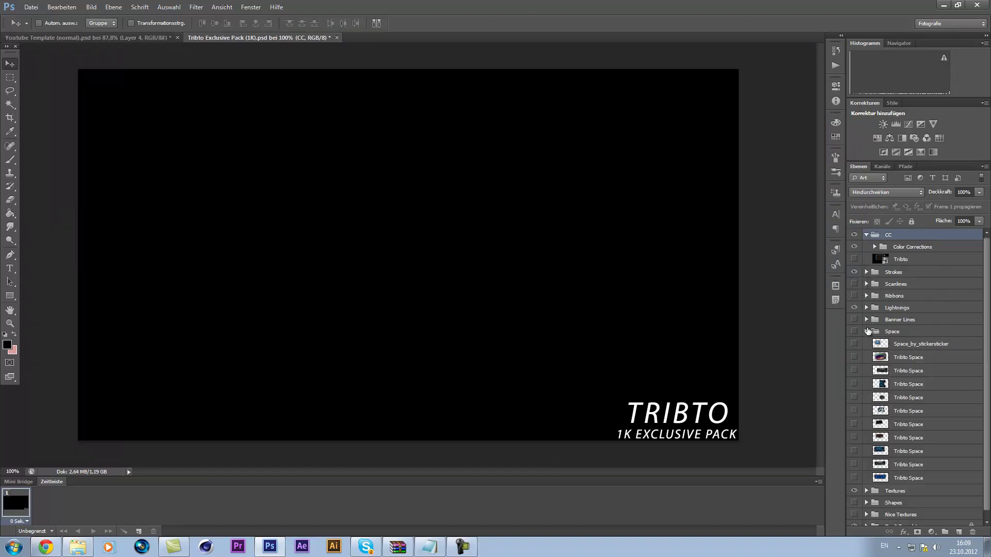
left_click(855, 357)
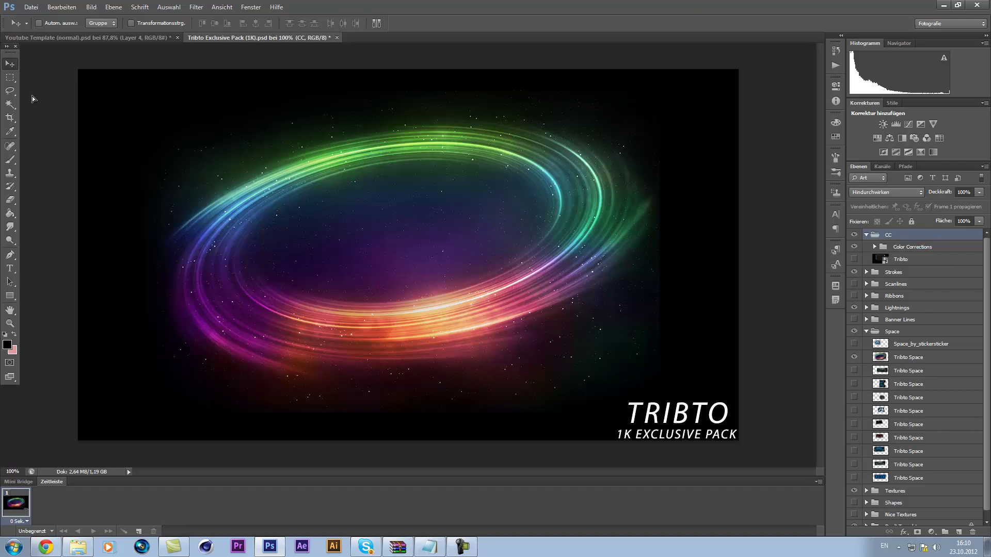
key("alt+shift")
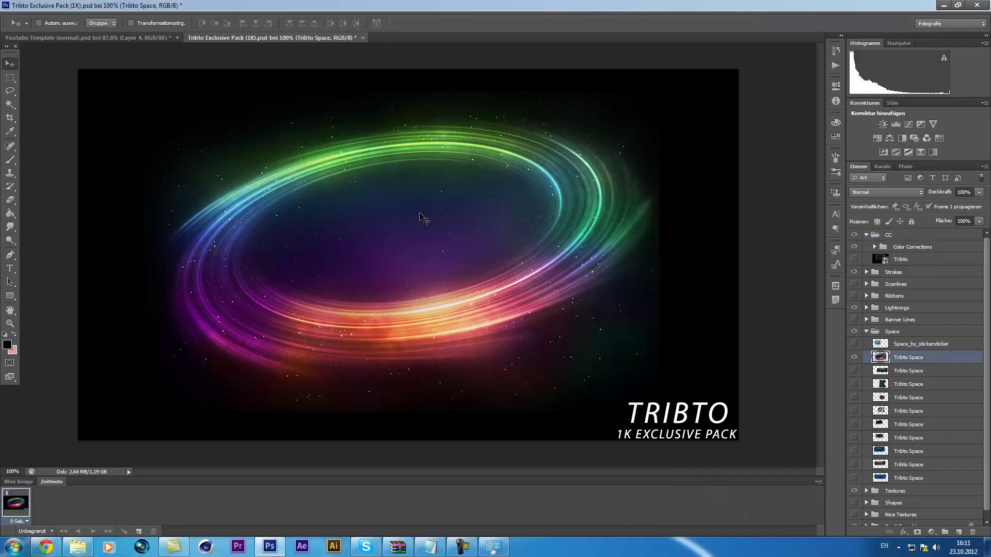
left_click_drag(427, 219, 320, 195)
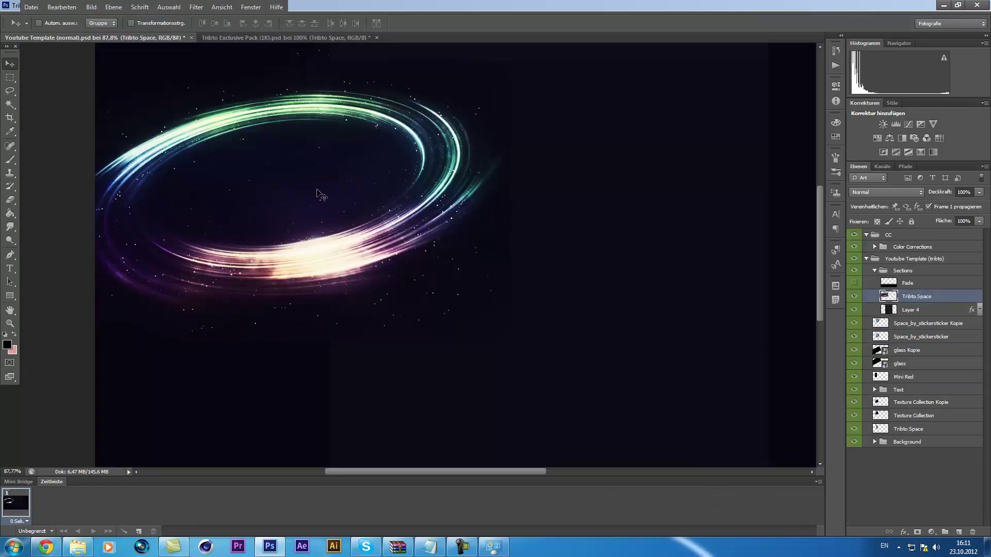
- Rotate the rainbow ring 90° counter-clockwise and move it over the vertical text beside the section panel
key("ctrl+t")
right_click(313, 185)
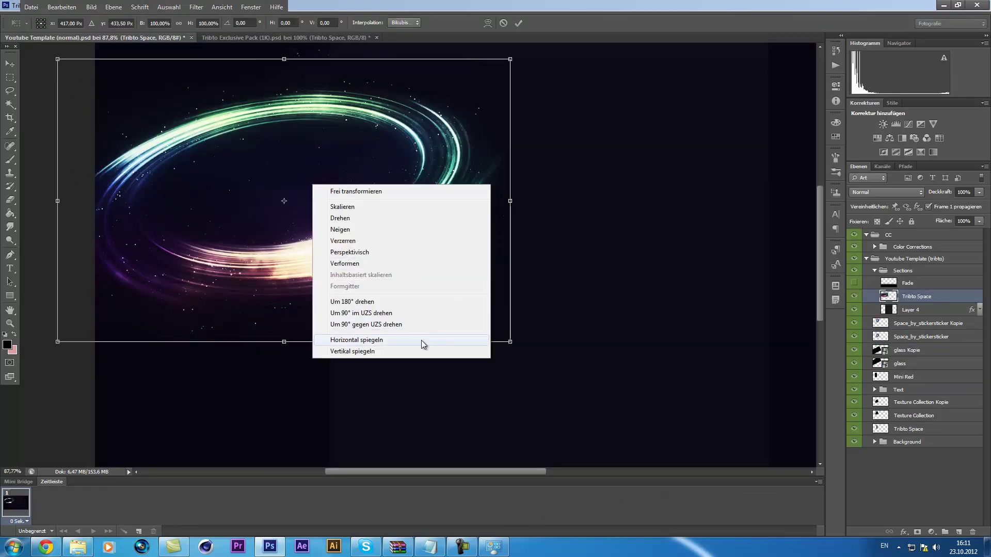
left_click(387, 325)
left_click_drag(324, 239, 384, 236)
left_click(518, 22)
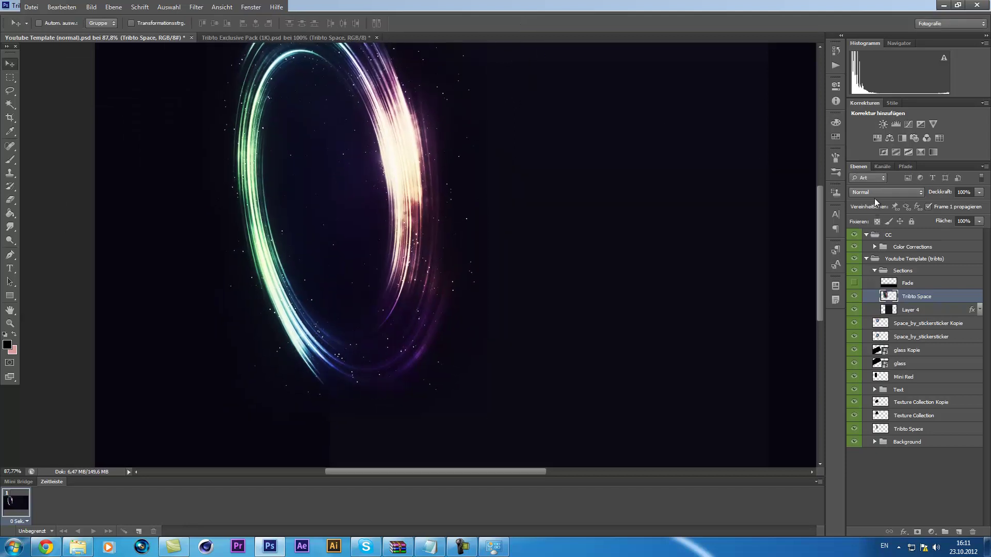
- Move the ring's Tribto Space layer out of the Sections group, below Layer 4, and set its blend mode to Negativ multiplizieren
mouse_move(901, 296)
left_mouse_down()
mouse_move(909, 318)
mouse_move(904, 310)
left_mouse_up()
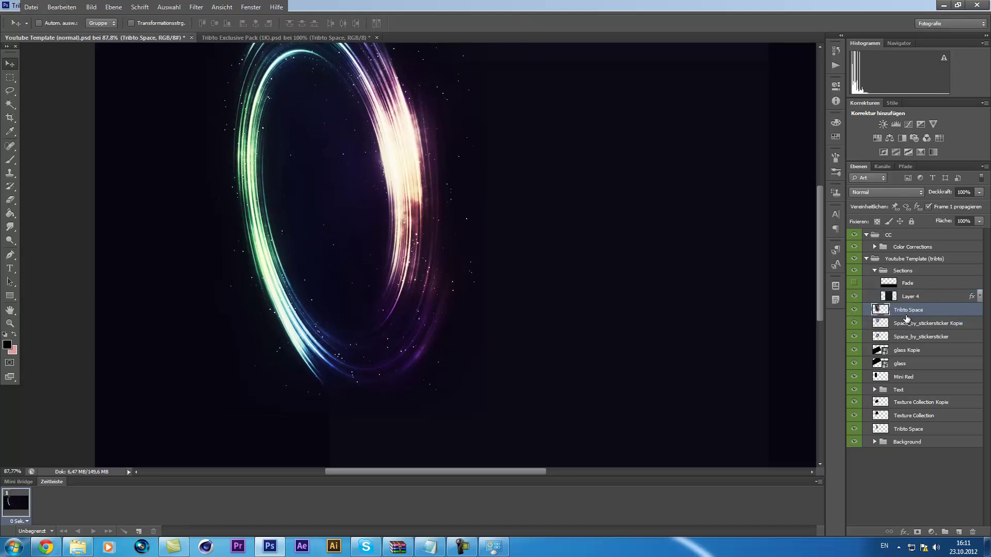
right_click(903, 309)
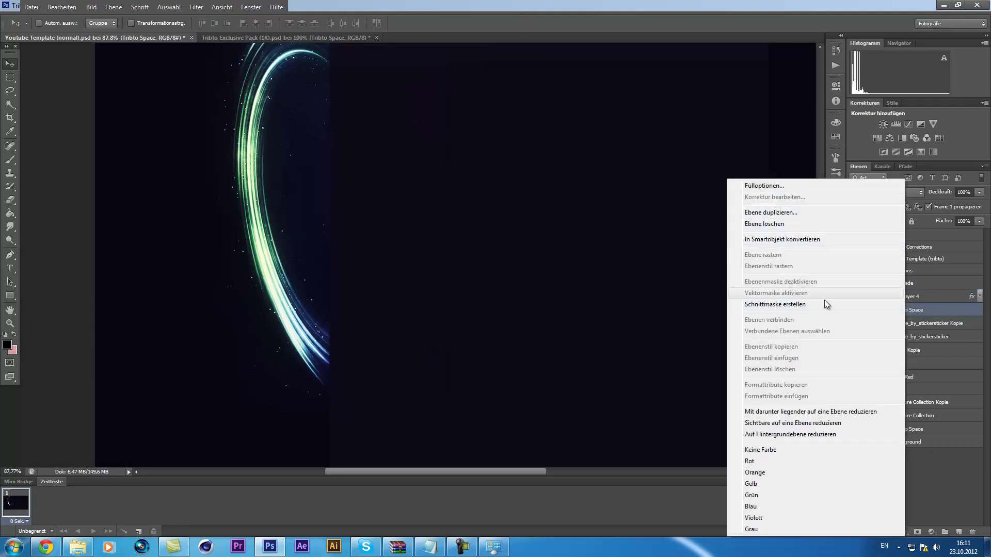
left_click(936, 316)
left_click(883, 192)
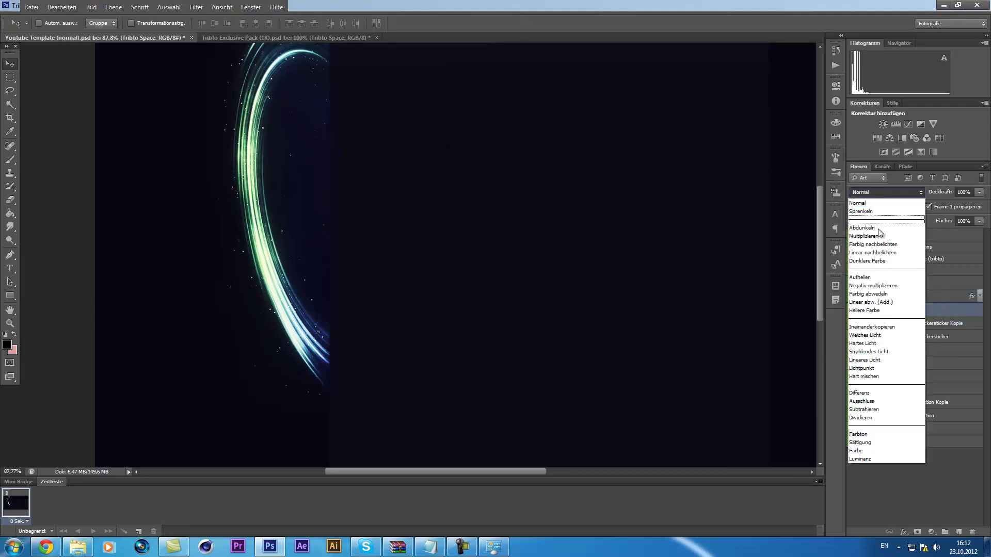
left_click(880, 289)
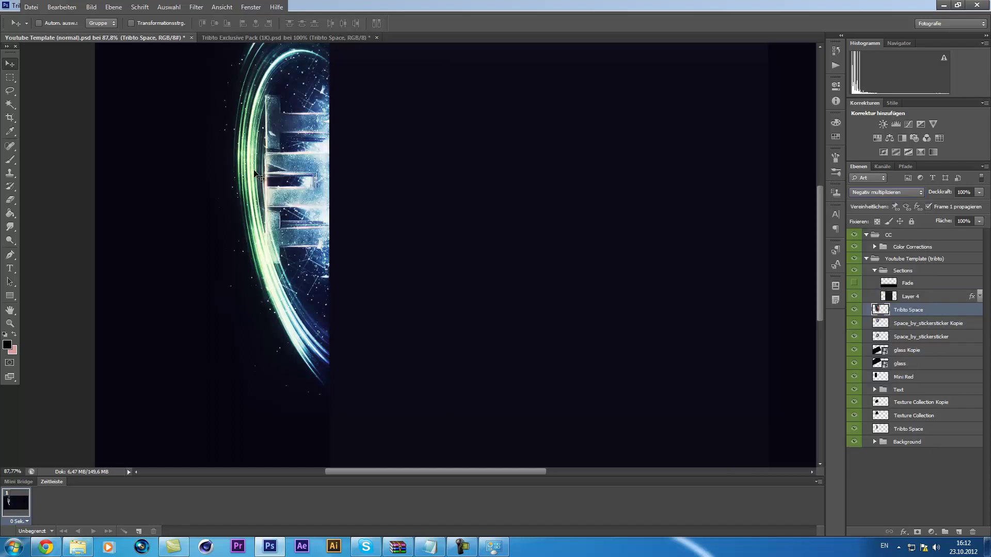
- Shift the ring closer to the section panel and place its layer directly above the Background group
left_click_drag(255, 175, 301, 182)
left_click_drag(922, 319, 922, 436)
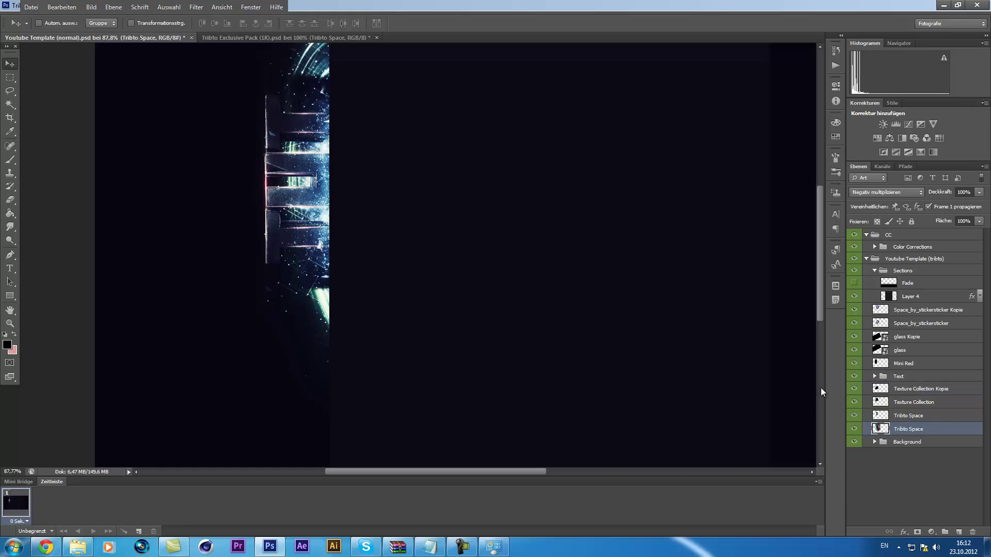
- Set the older Tribto Space layer's blend mode to Negativ multiplizieren and reduce the ring layer's opacity to 64%
left_click(903, 416)
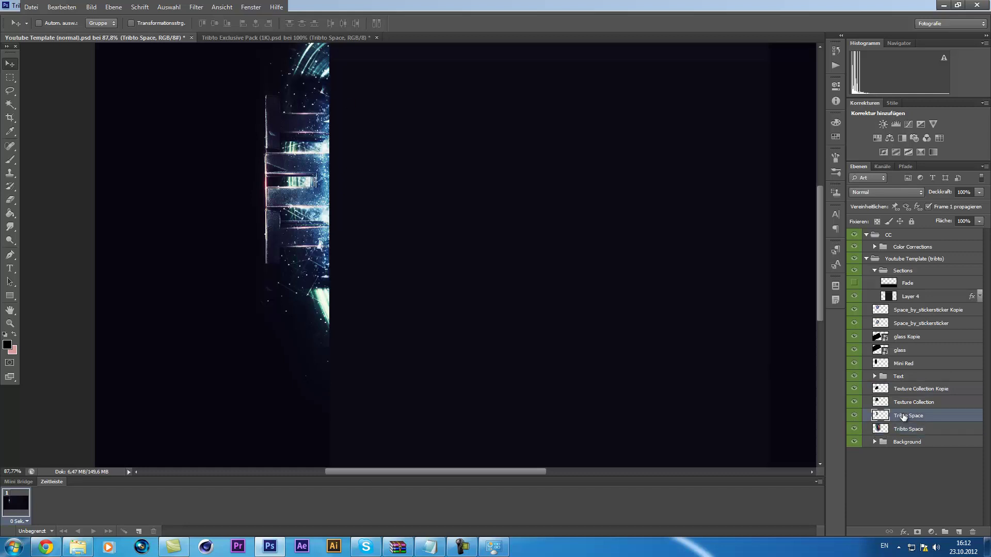
left_click(877, 195)
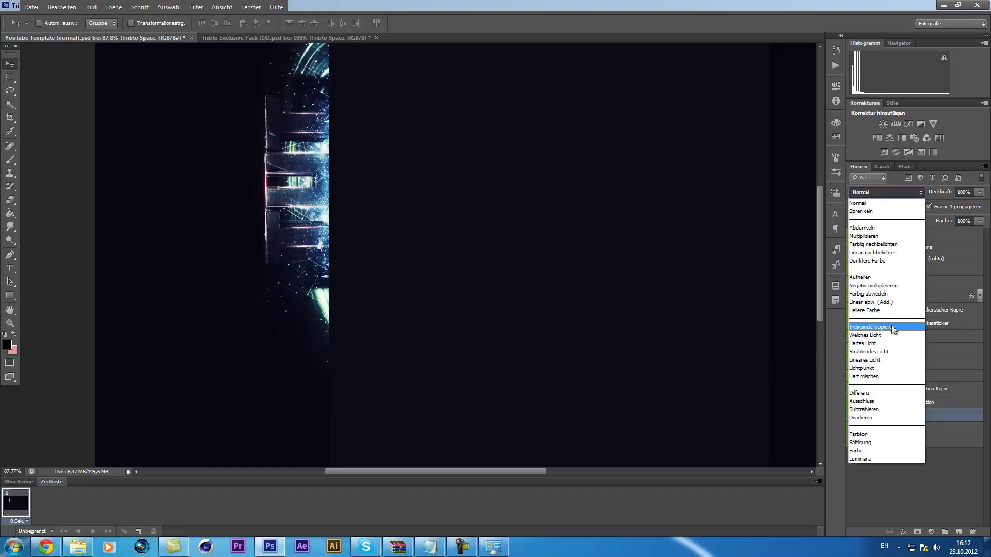
left_click(884, 287)
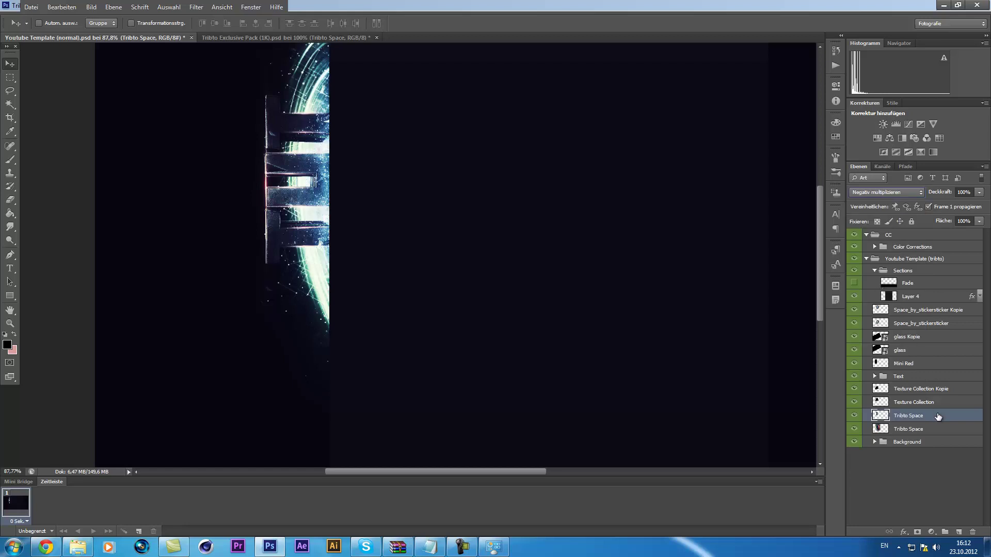
left_click(932, 429)
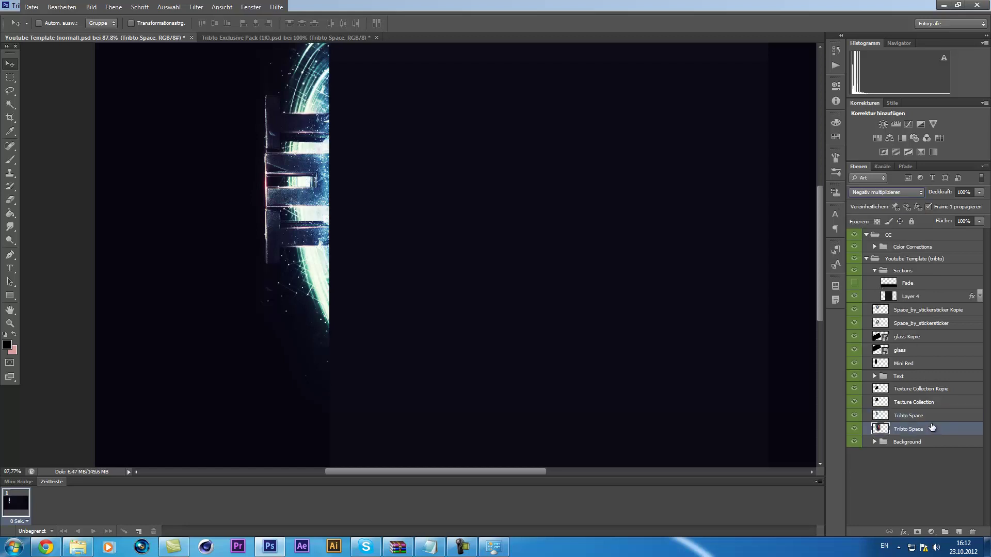
left_click(979, 192)
left_click_drag(956, 203, 953, 205)
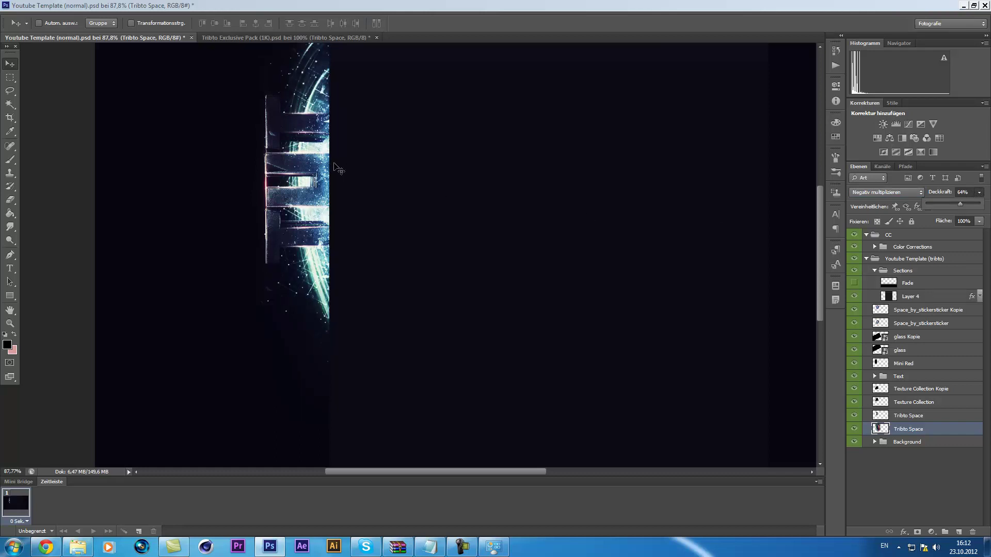
- Erase the ring's parts behind and below the text with a soft 106 px eraser, keeping the arc above the text
scroll(316, 173, "down", 1, "alt")
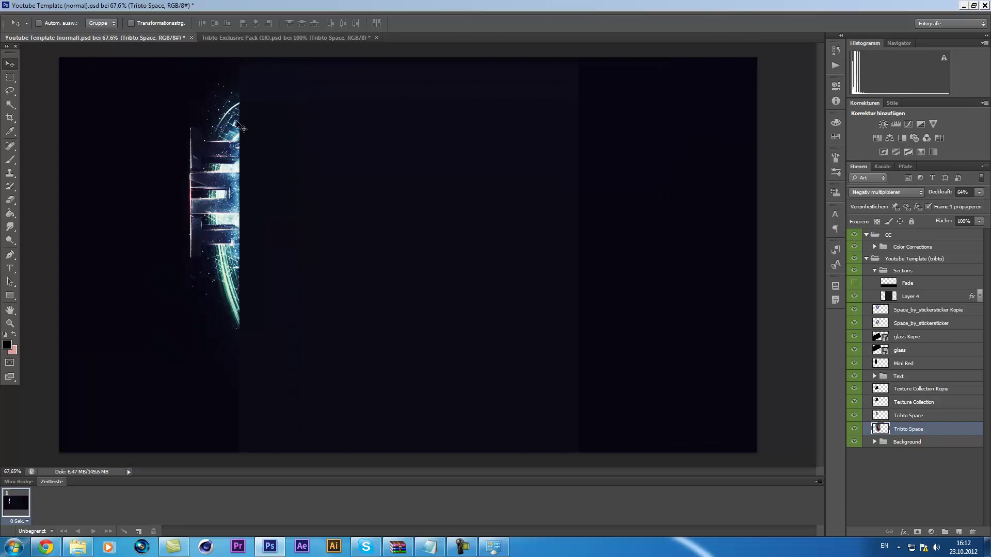
left_click(10, 200)
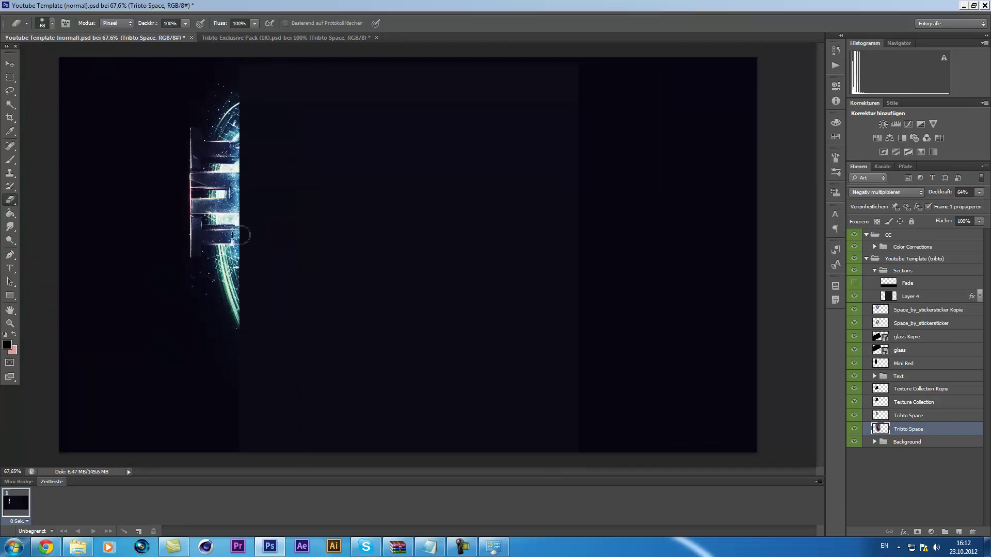
left_click(52, 23)
left_click_drag(56, 55, 67, 56)
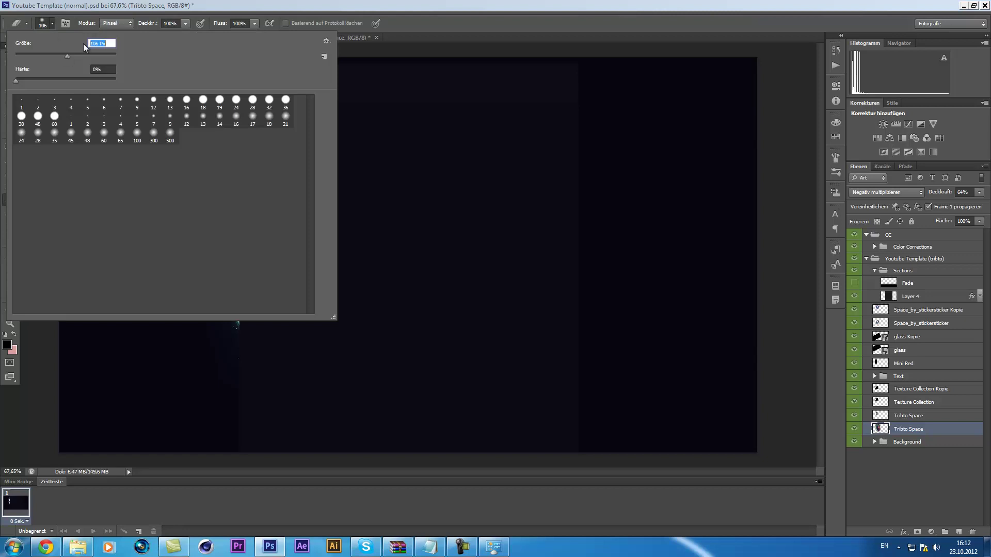
left_click(196, 7)
left_click(480, 6)
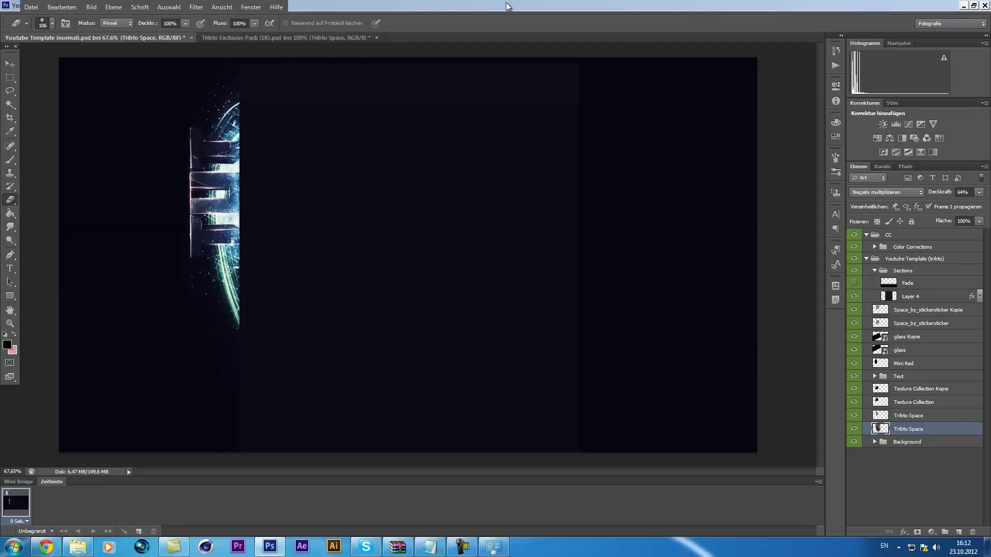
double_click(506, 2)
double_click(438, 12)
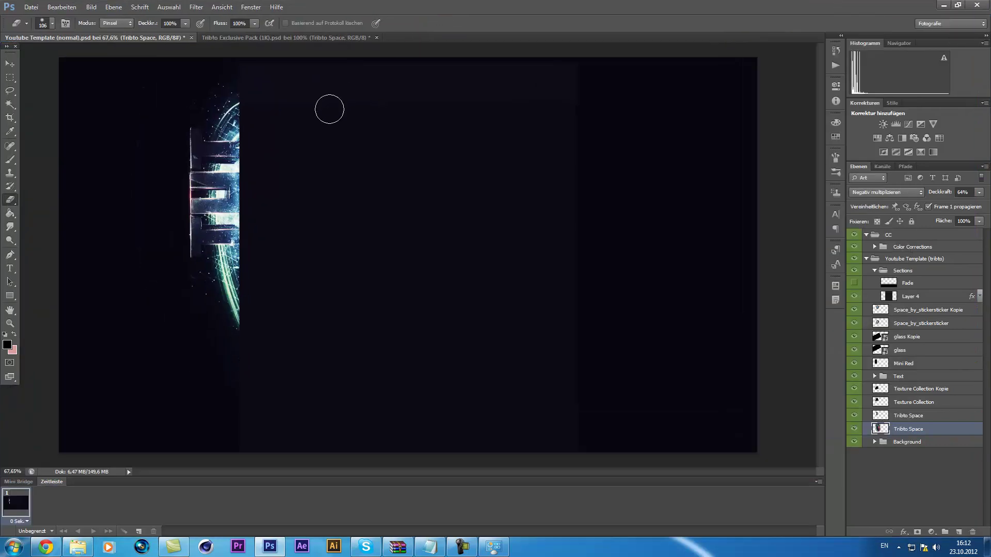
mouse_move(207, 171)
left_mouse_down()
mouse_move(238, 206)
mouse_move(228, 294)
mouse_move(254, 340)
mouse_move(252, 265)
mouse_move(277, 304)
mouse_move(286, 302)
mouse_move(280, 213)
mouse_move(229, 175)
mouse_move(212, 205)
left_mouse_up()
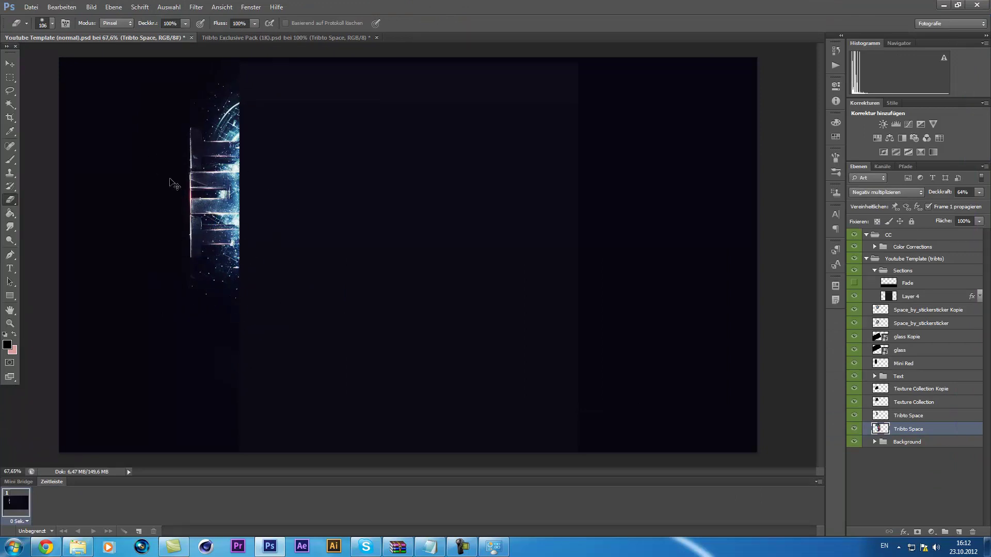
- Duplicate the erased ring layer, move the copy down and rotate it 180°
key("ctrl+j")
key("ctrl+t")
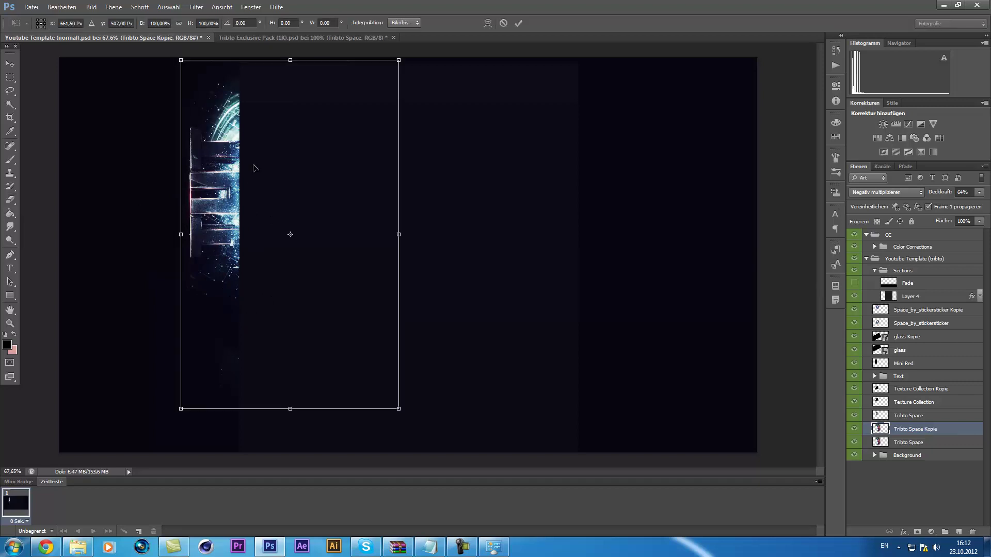
left_click_drag(253, 177, 251, 282)
right_click(252, 282)
left_click(287, 395)
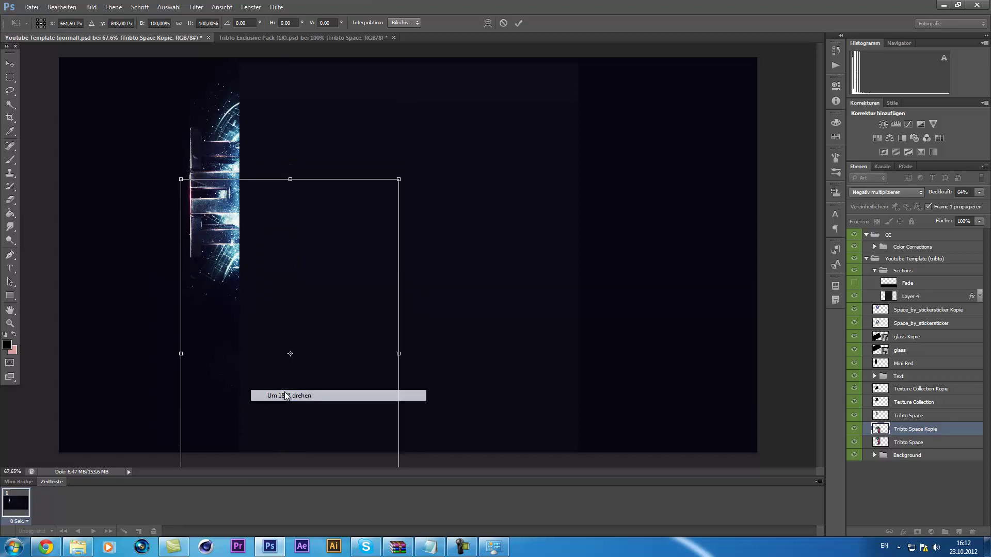
- Flip the ring copy horizontally and position its arc at the lower end of the text, mirroring the upper arc
left_click_drag(226, 233, 208, 172)
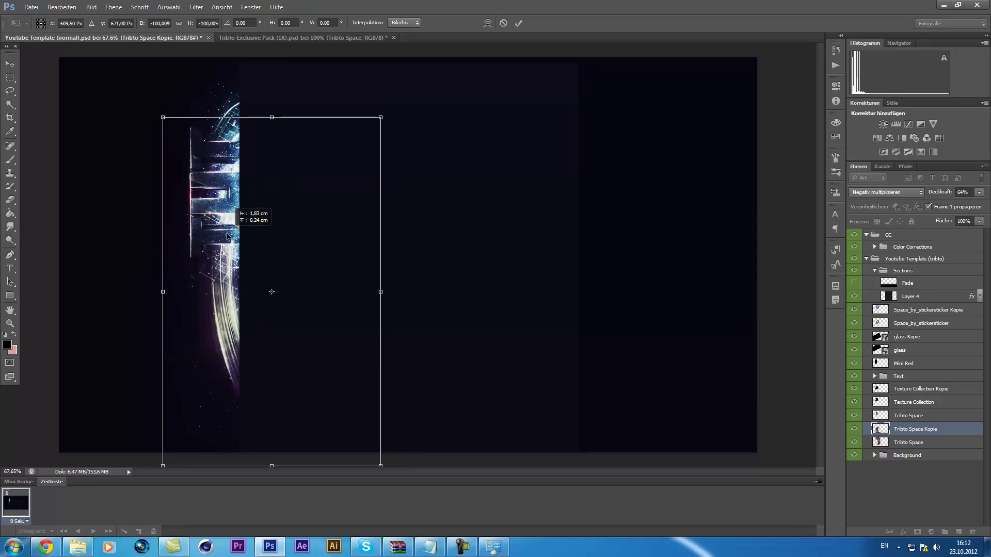
right_click(227, 321)
left_click(269, 475)
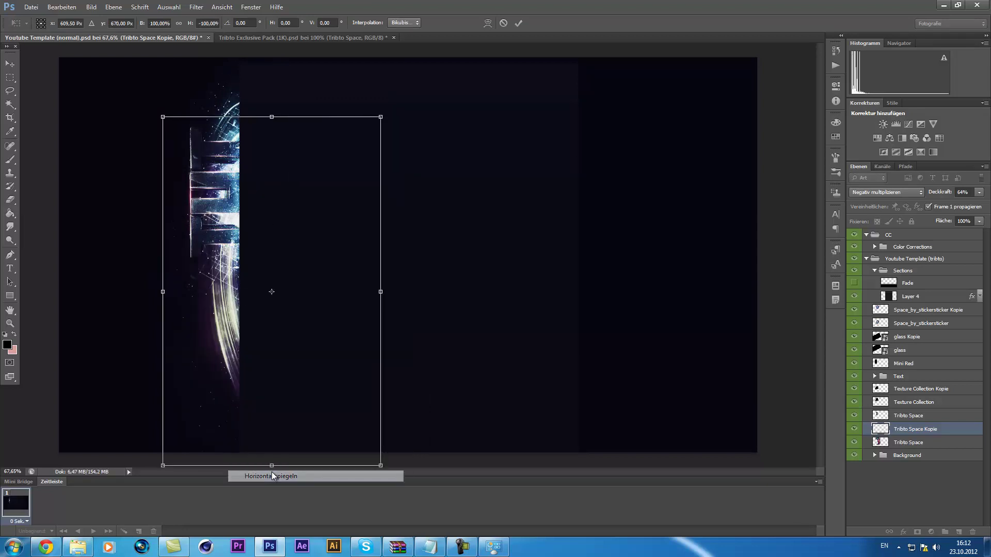
mouse_move(217, 353)
left_mouse_down()
mouse_move(222, 227)
mouse_move(230, 243)
left_mouse_up()
left_click(518, 23)
- Select the original ring layer below the copy and nudge its upper arc slightly down towards the text
key("e")
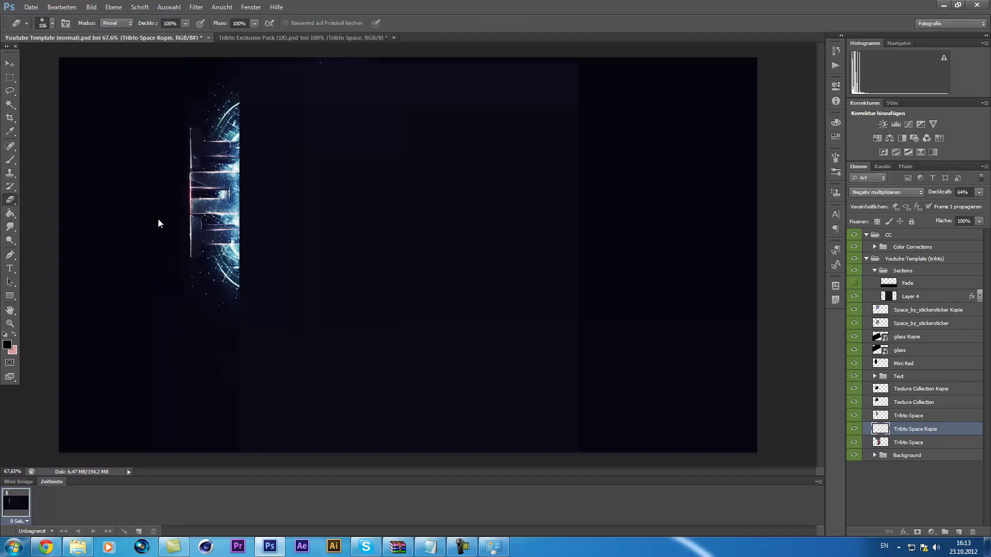
scroll(159, 217, "up", 3, "alt")
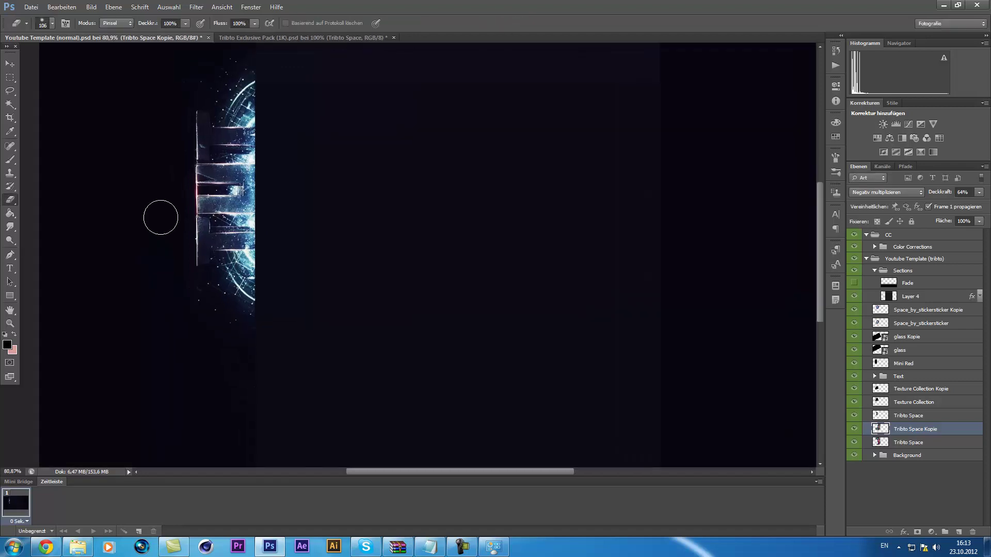
left_click(11, 63)
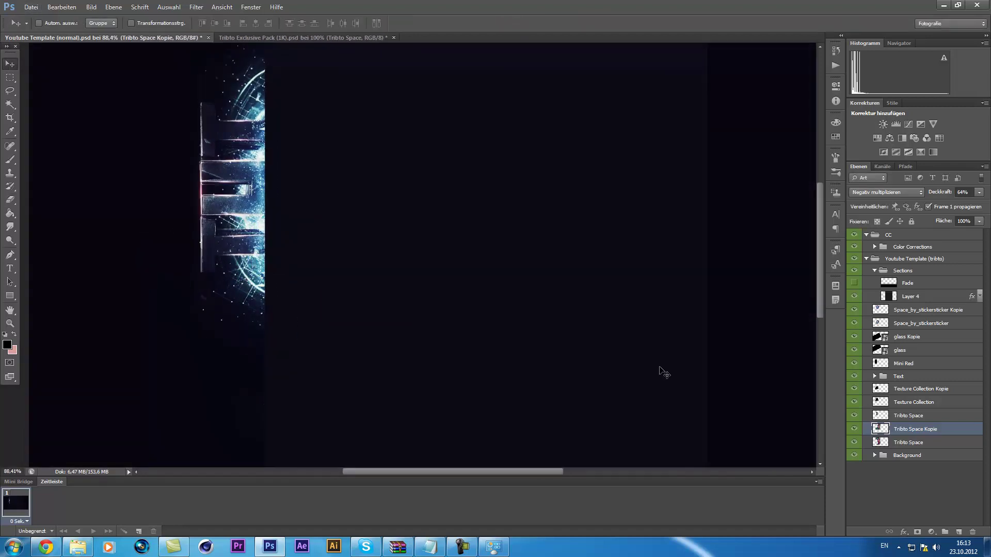
key("alt+bracketleft")
left_click_drag(290, 132, 298, 144)
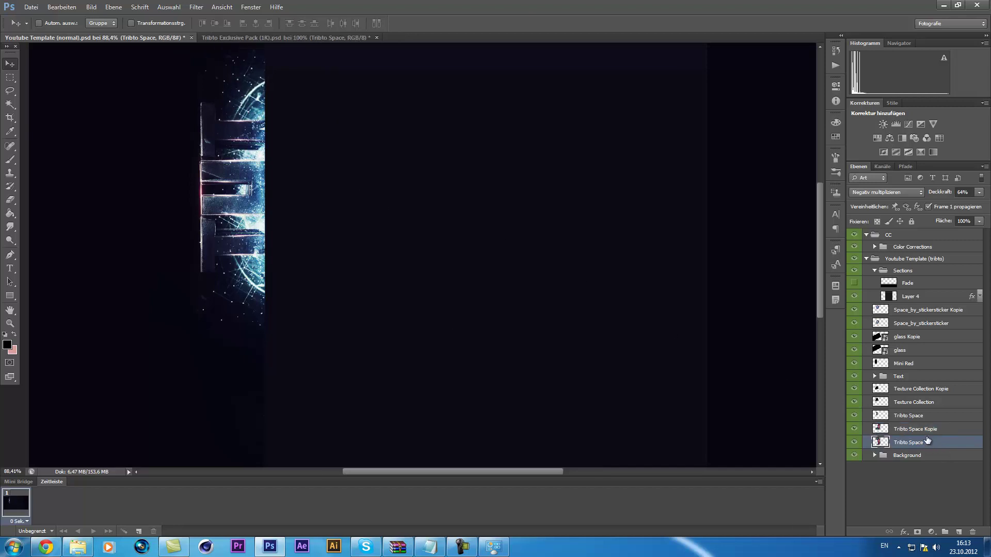
- Toggle the uppermost Tribto Space layer off and on to compare, and set that layer's opacity to 65%
left_click(856, 415)
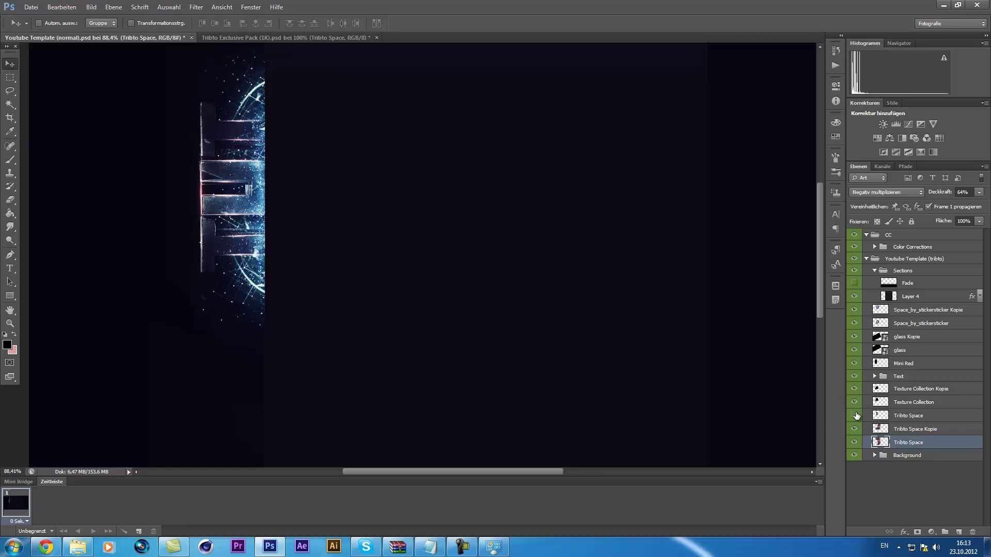
left_click(856, 415)
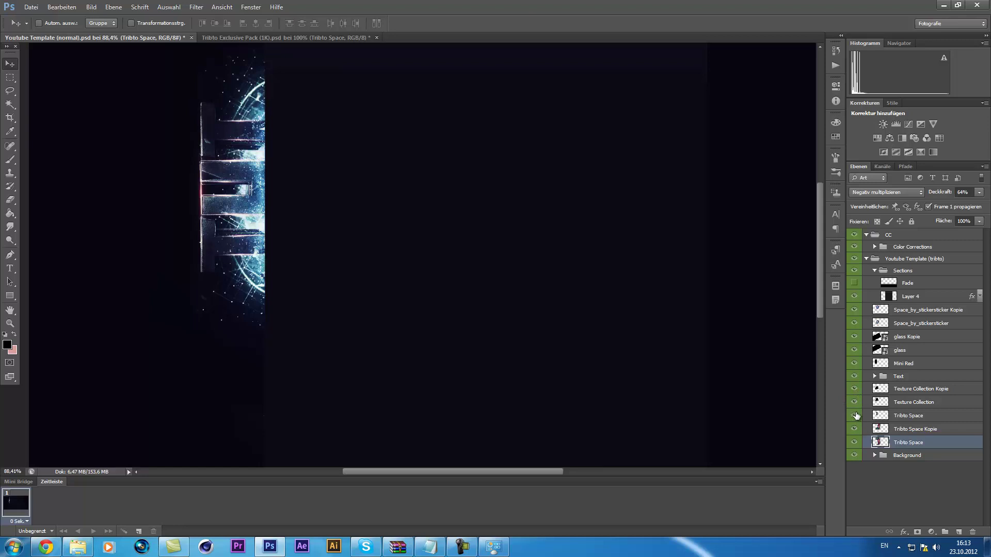
left_click(906, 416)
left_click(979, 192)
left_click_drag(962, 203, 961, 204)
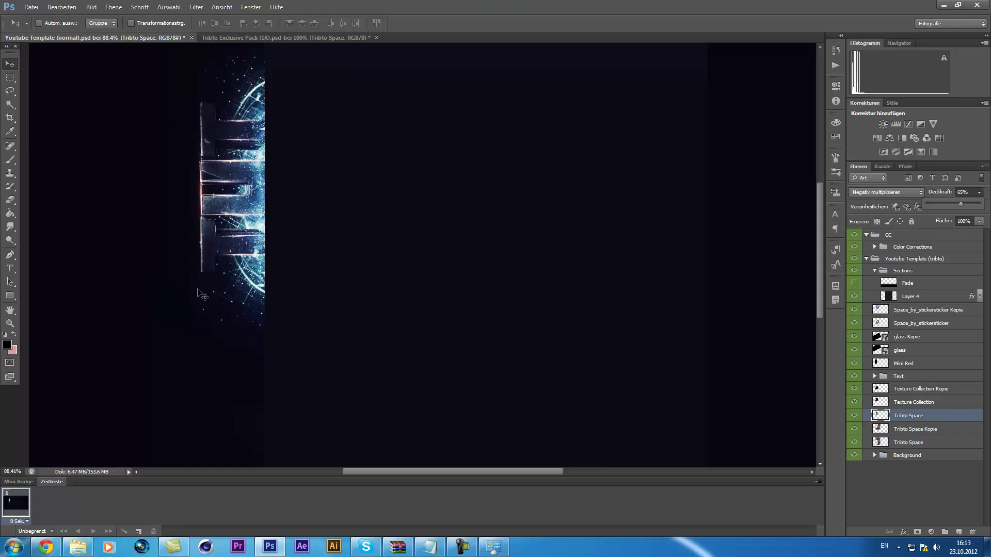
- Switch to Windows Explorer and view the MSBCLAN background image in the Bilder library's Projekte > MSBClan > Background folder
left_click(77, 548)
left_click(77, 549)
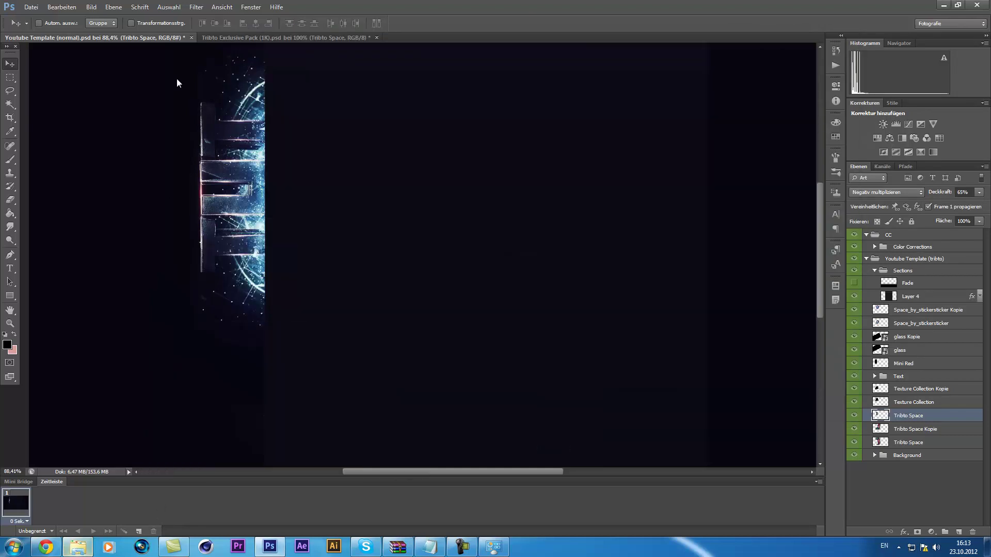
left_click(78, 549)
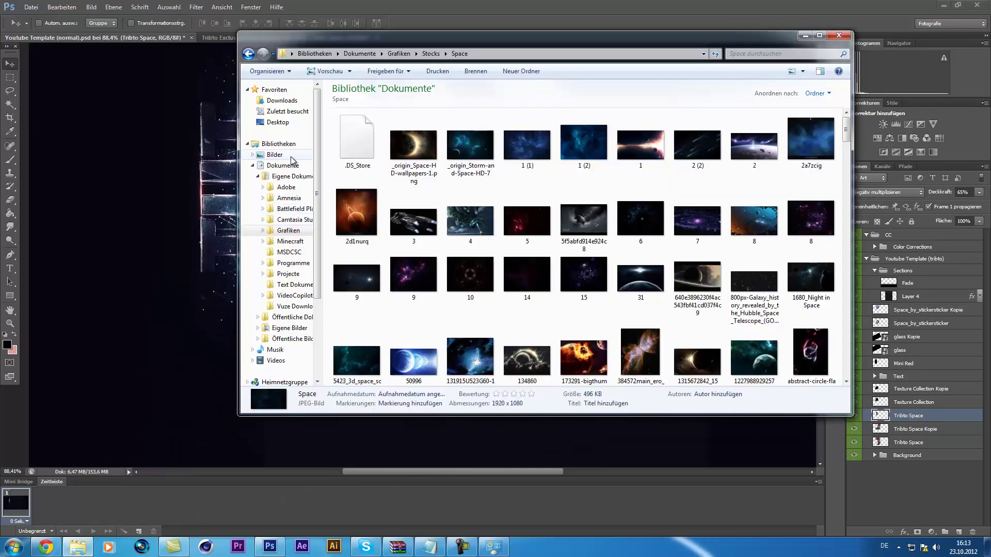
left_click(274, 155)
left_click_drag(542, 37, 745, 70)
double_click(775, 166)
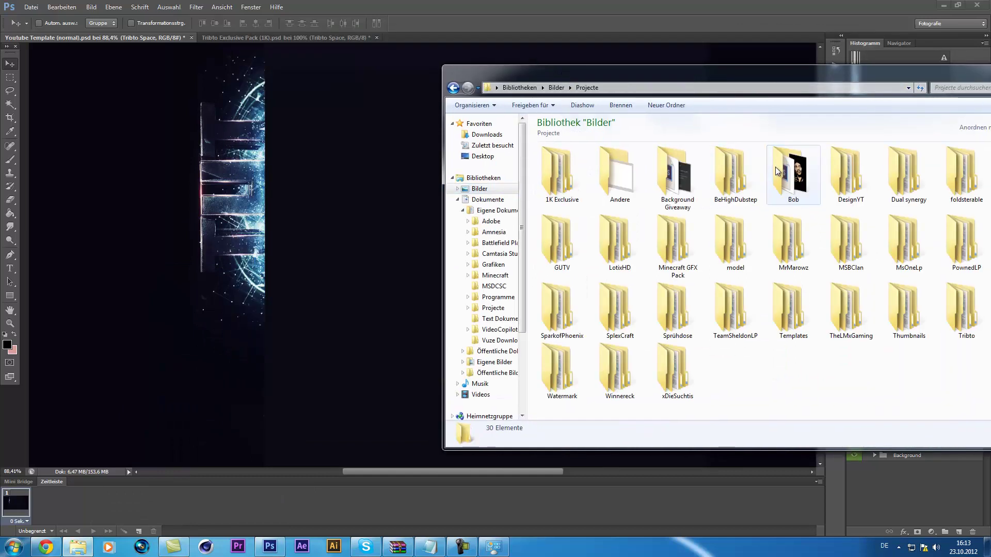
double_click(856, 219)
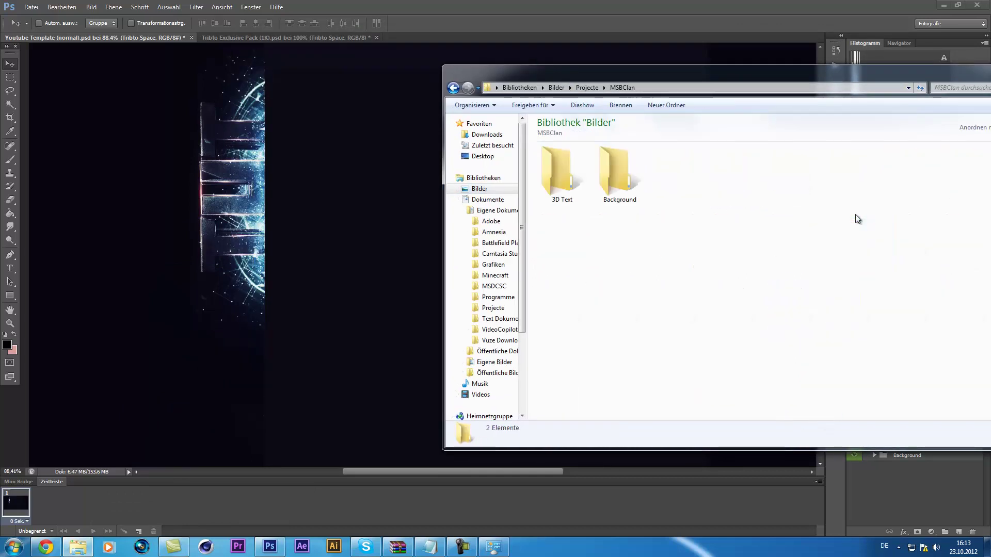
double_click(639, 165)
double_click(599, 175)
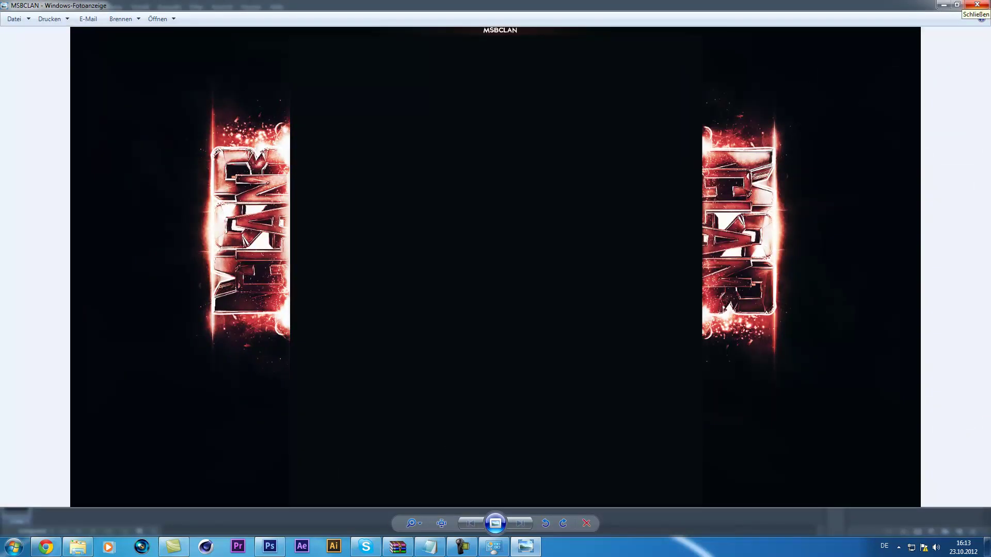
left_click(978, 4)
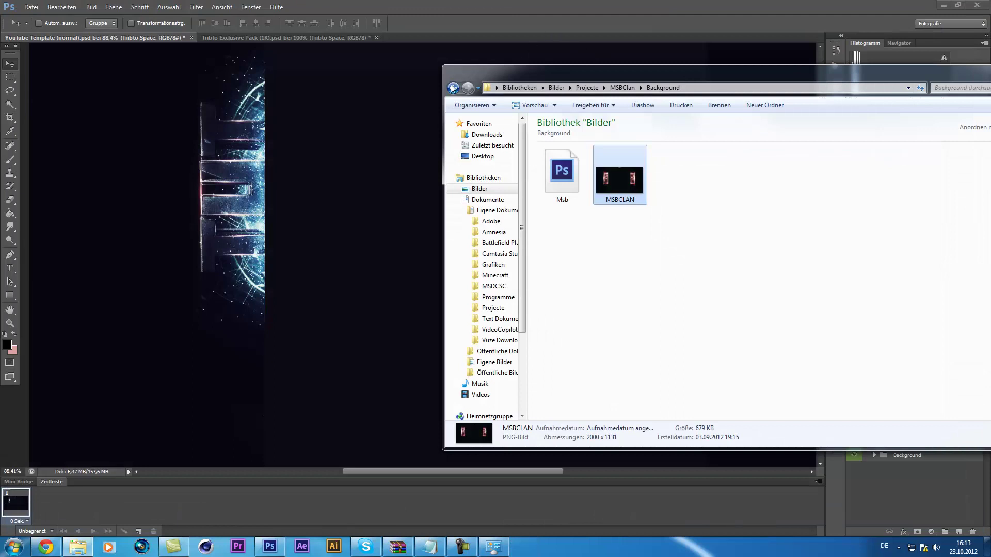
- View the LotixHD background image in the Projekte > LotixHD > Photoshop folder and return to Photoshop
left_click(453, 88)
left_click(453, 88)
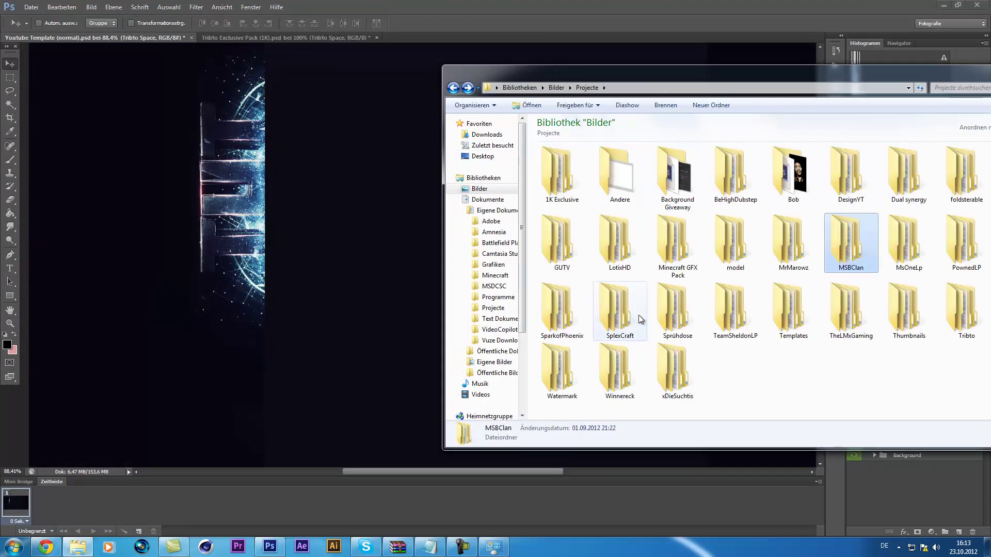
double_click(620, 256)
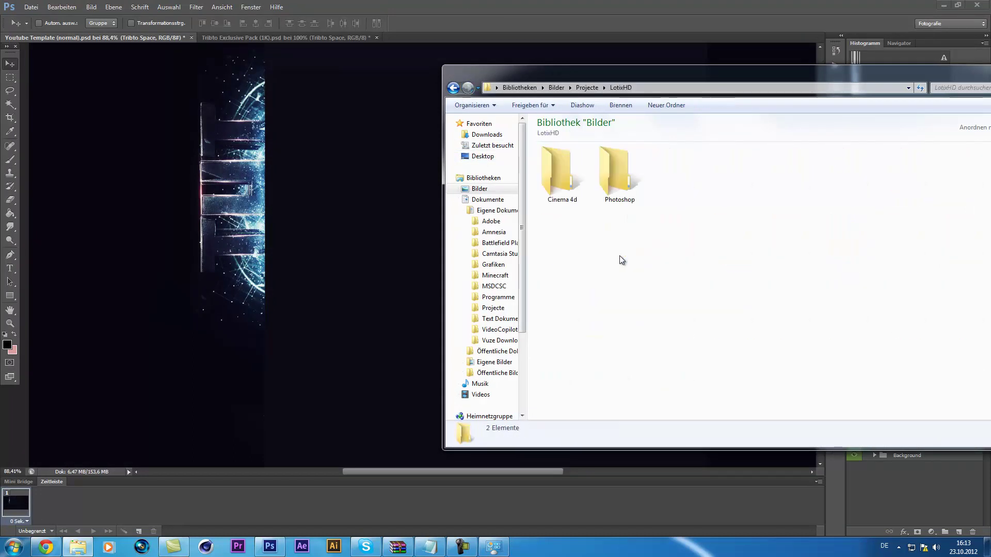
double_click(586, 188)
left_click(453, 88)
double_click(619, 173)
double_click(584, 171)
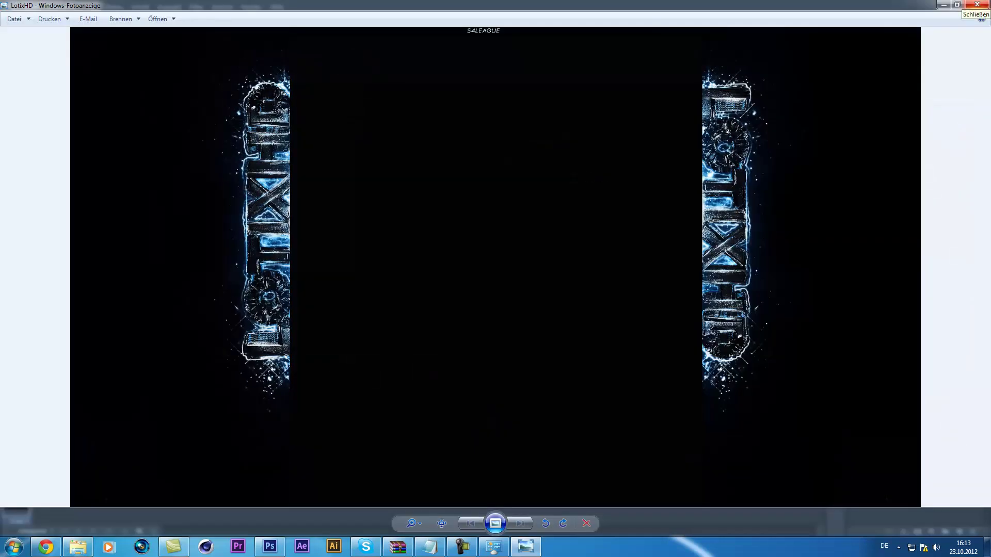
left_click(977, 4)
left_click_drag(956, 78, 804, 87)
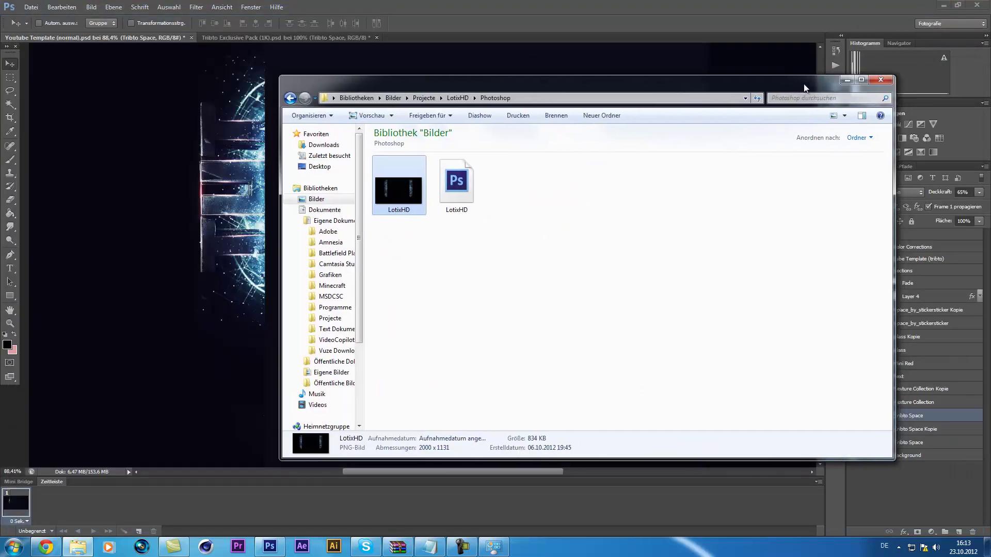
left_click(848, 81)
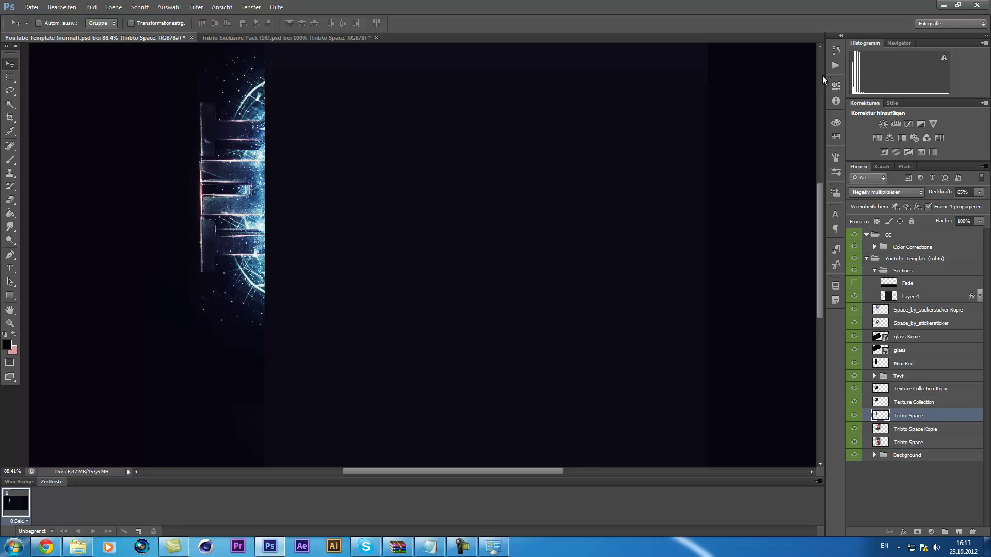
- Expand the Text group and add a new layer above bySqinz Flare 5 Kopie 3
left_click(875, 376)
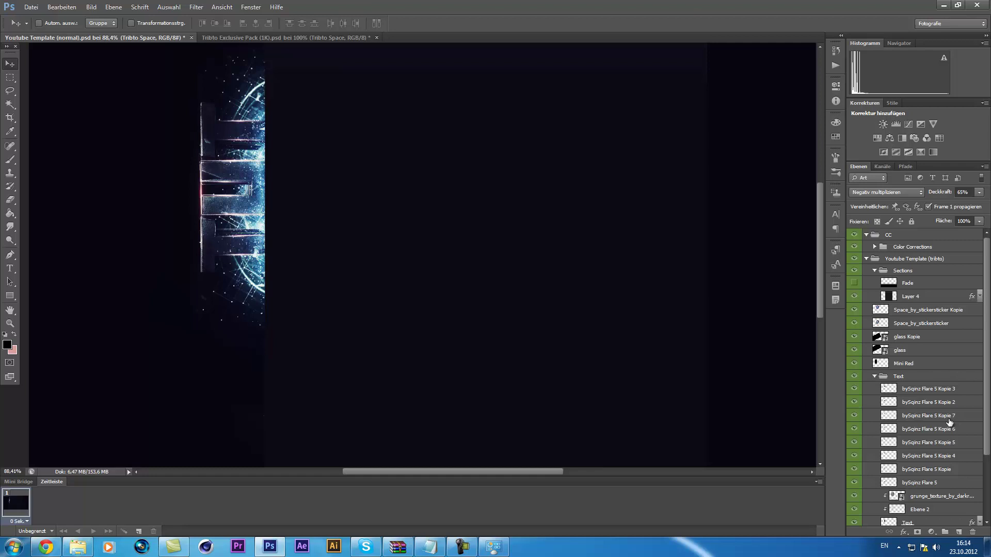
scroll(950, 423, "down", 2)
left_click(903, 342)
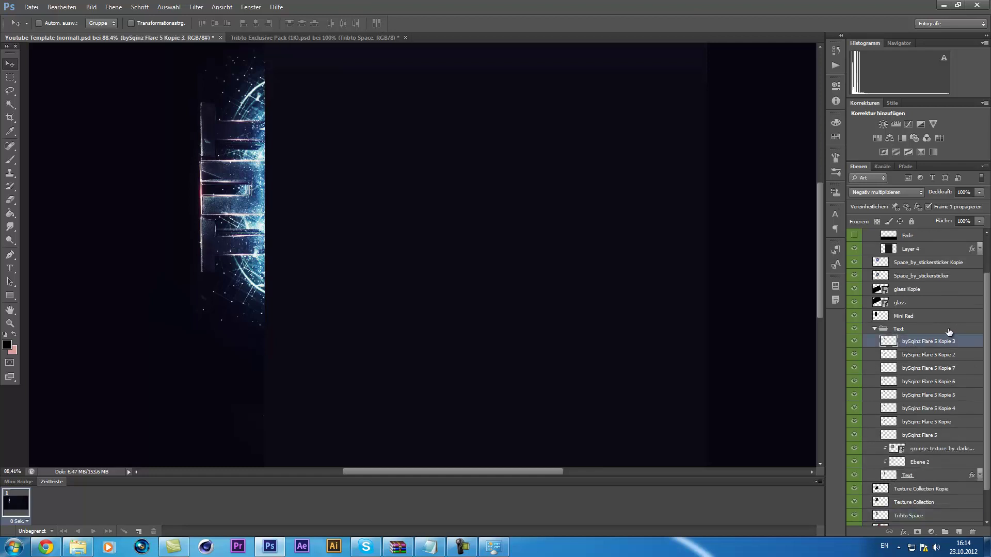
left_click(959, 532)
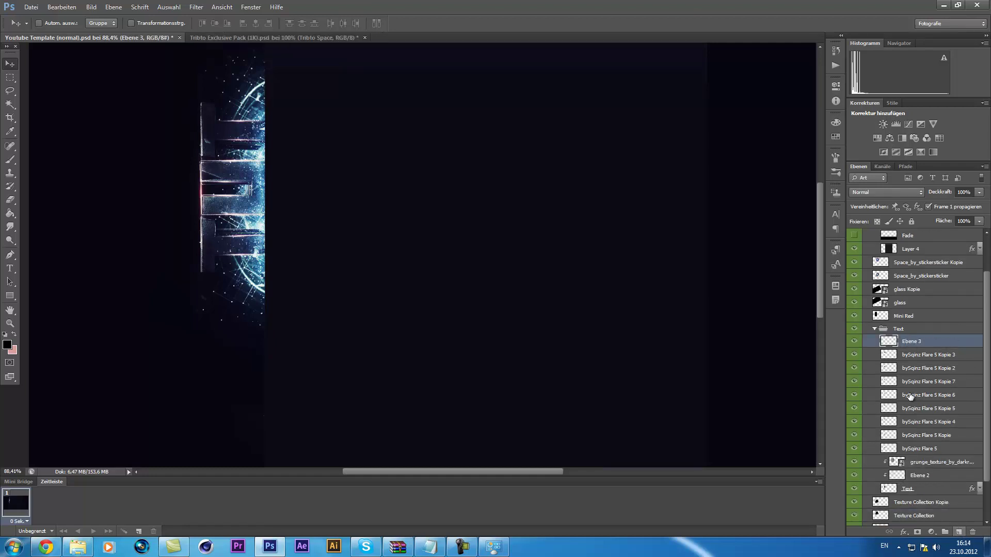
- Load the Text layer's outline as a selection and expand that selection by a few pixels
left_click(886, 489, "ctrl")
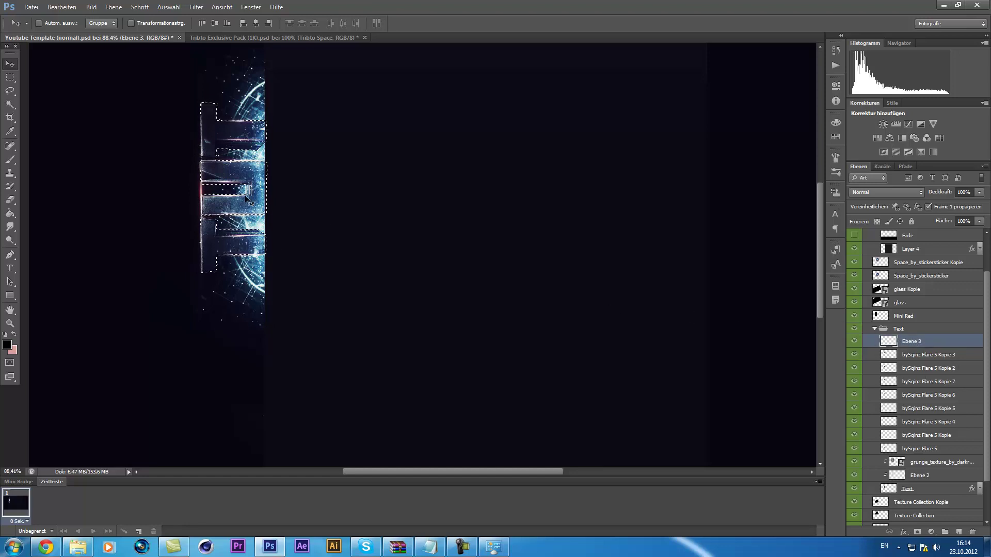
left_click(175, 8)
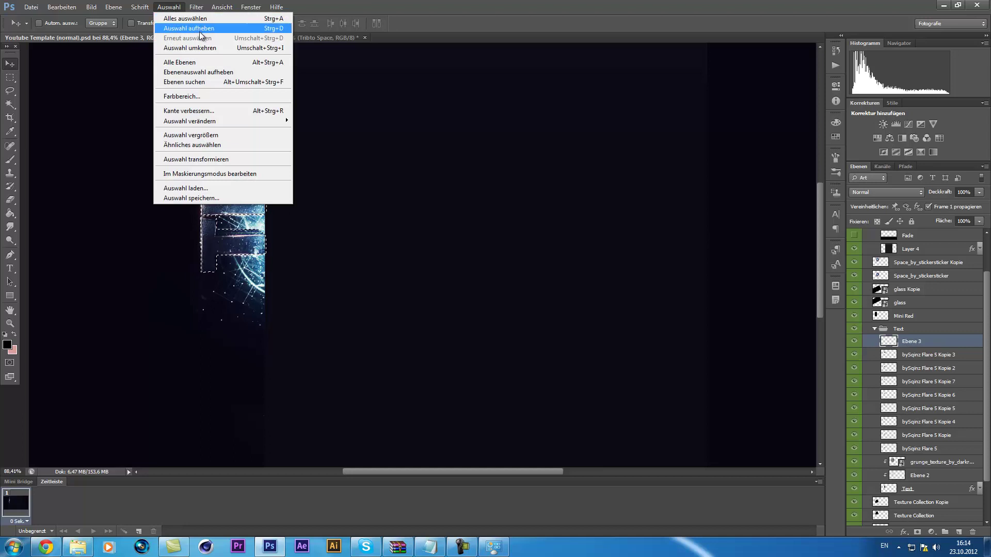
mouse_move(272, 123)
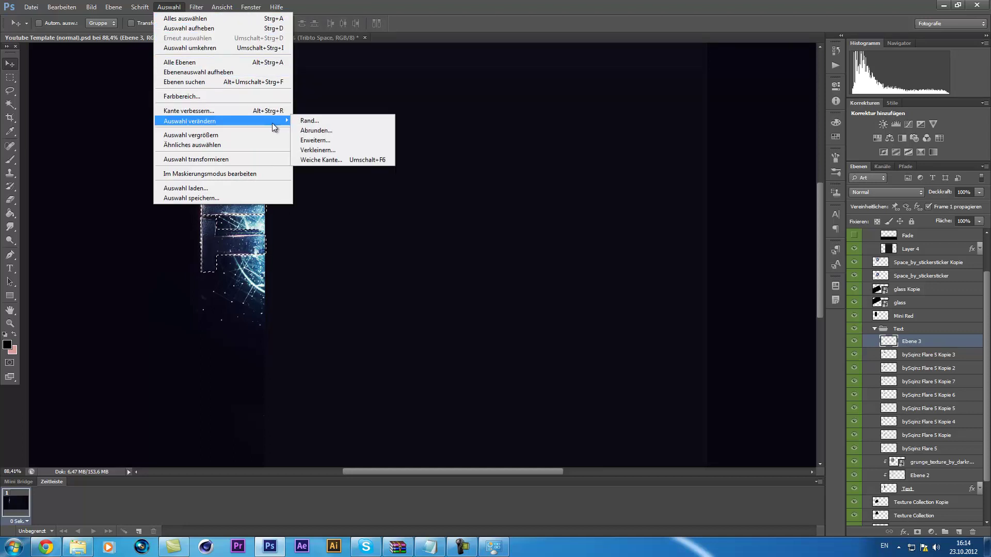
left_click(318, 140)
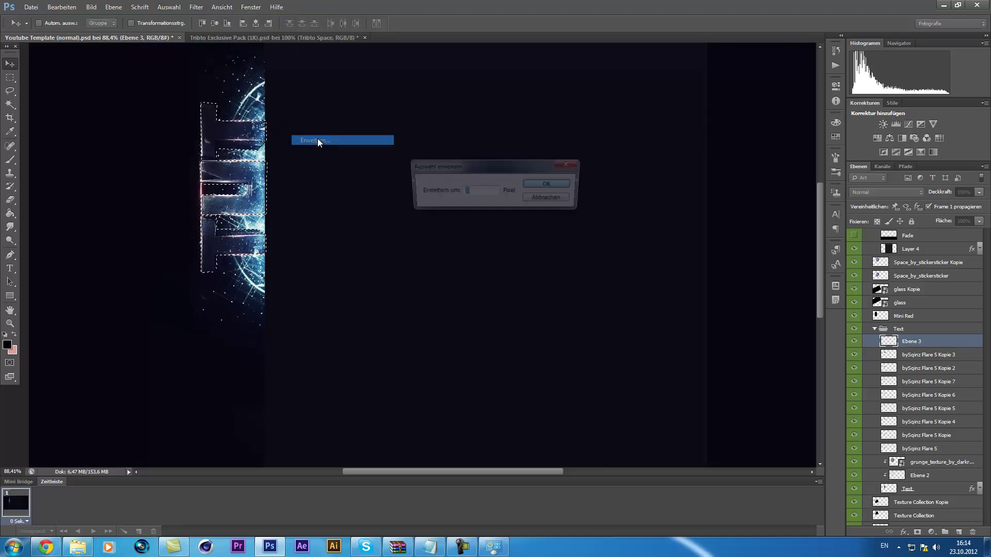
left_click(552, 184)
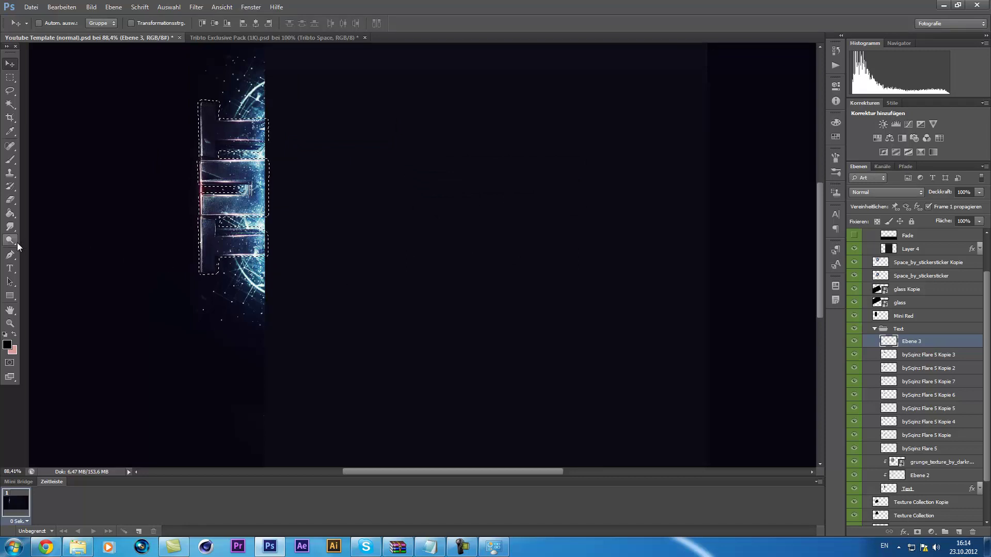
- Set the foreground colour to white (ffffff)
left_click(7, 344)
left_click_drag(613, 353, 586, 285)
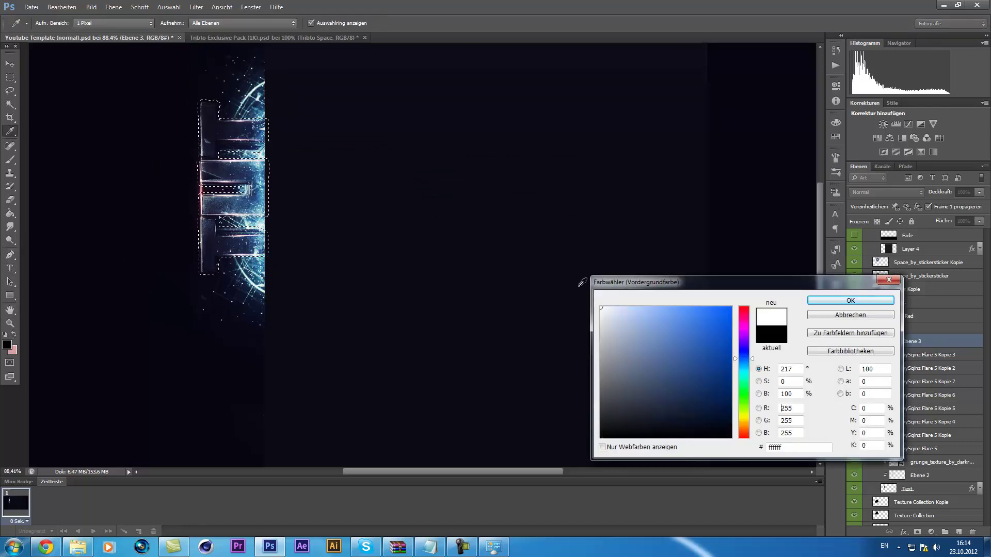
left_click(847, 301)
key("v")
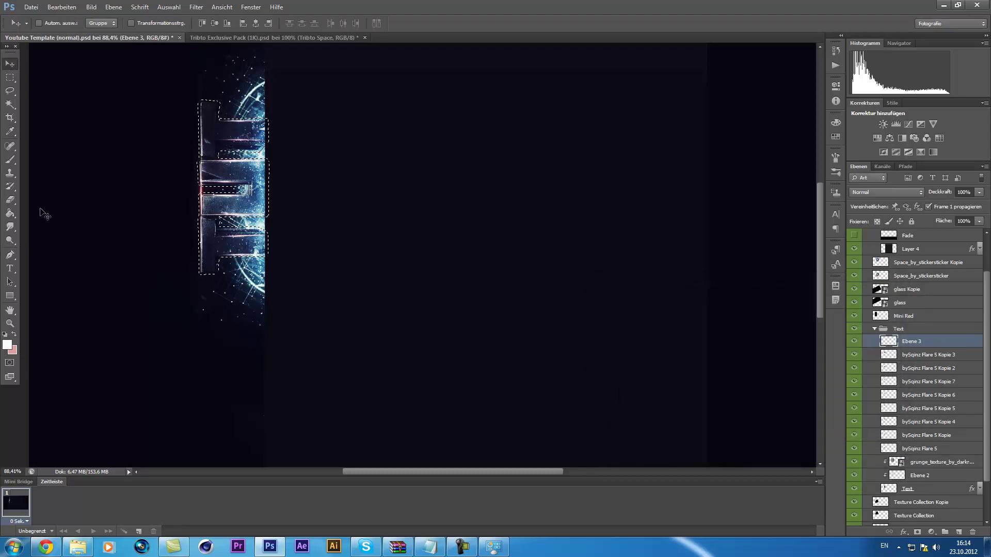
- Set up the Brush tool with the hard round 3 px brush tip
left_click(10, 159)
left_click(52, 24)
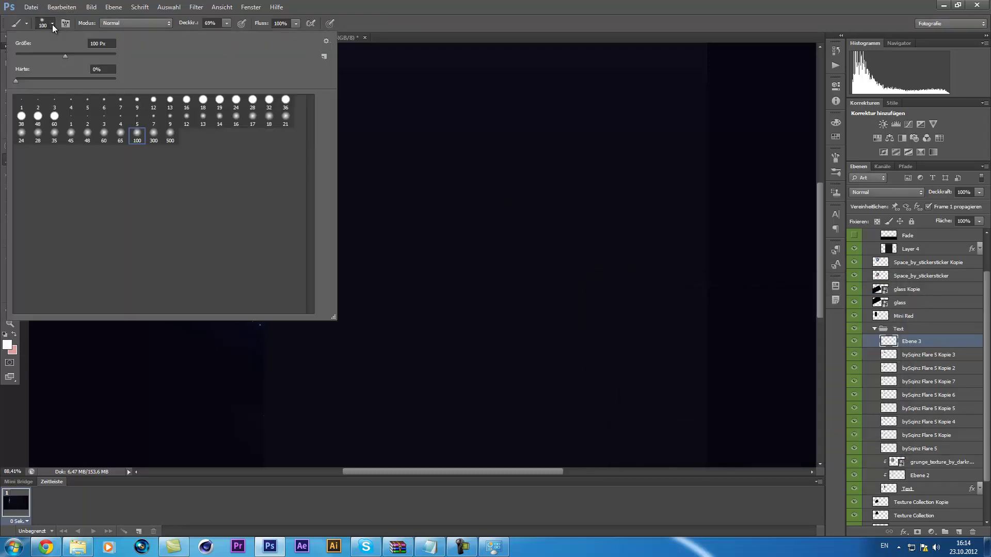
left_click(153, 101)
left_click(54, 101)
left_click(382, 66)
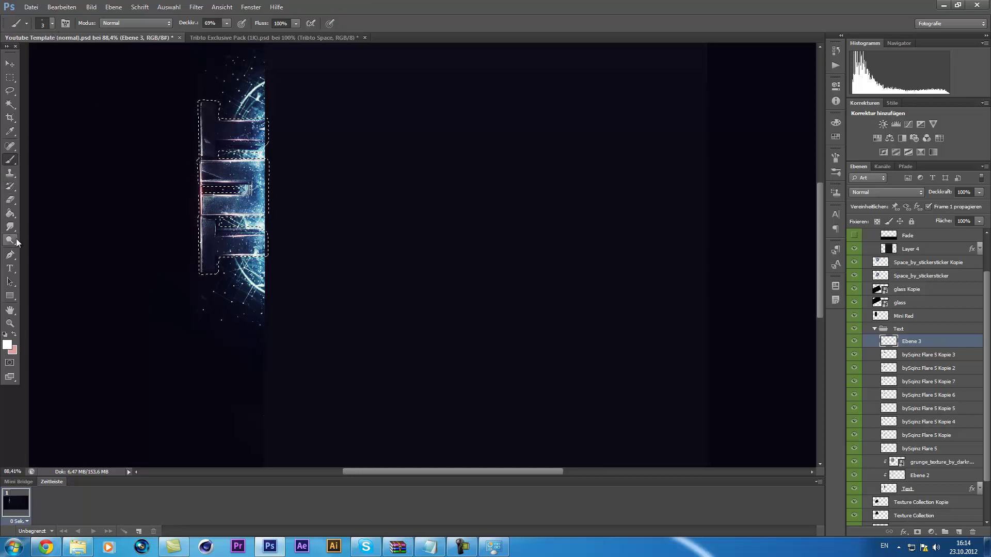
- Convert the expanded text selection into a work path with a tolerance of 1.0 pixel
left_click(10, 77)
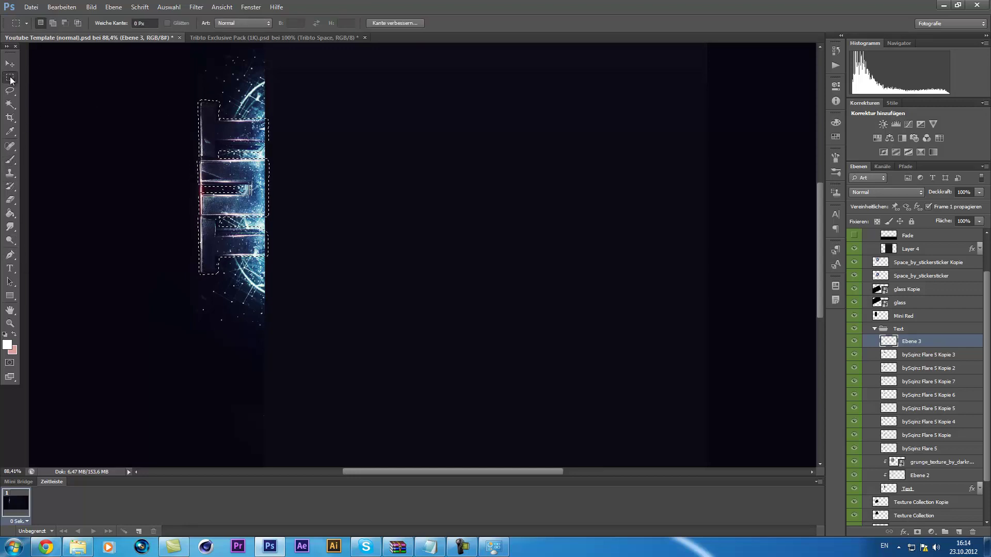
right_click(153, 109)
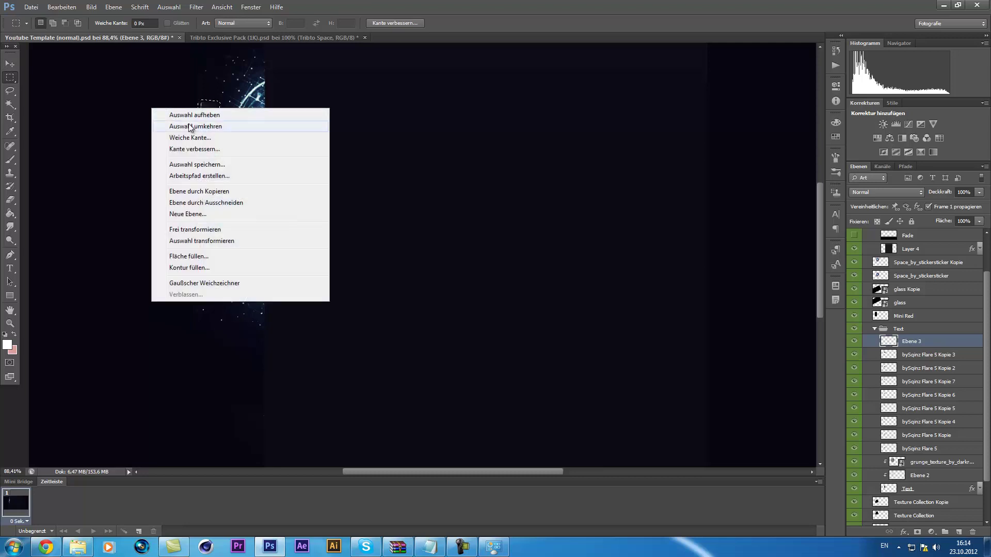
left_click(207, 175)
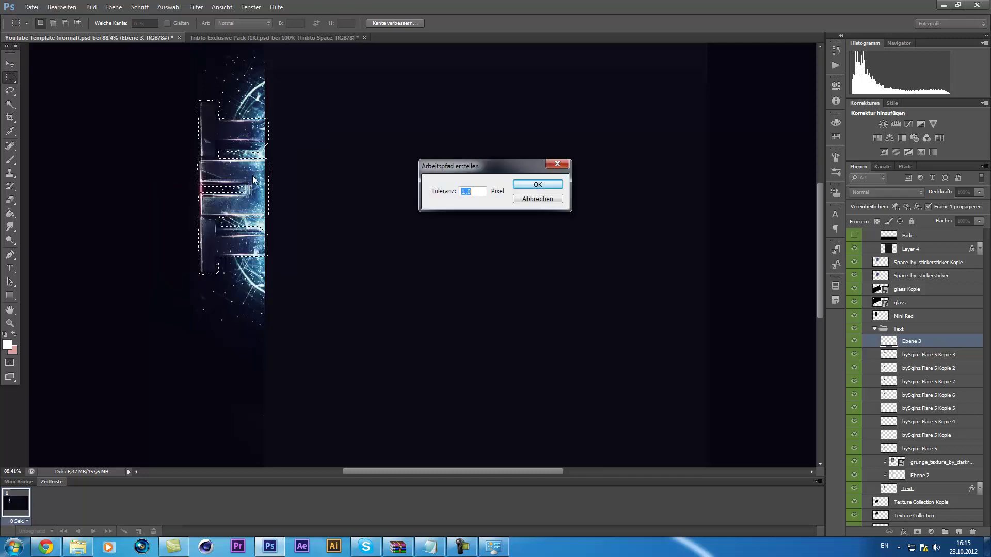
left_click(545, 186)
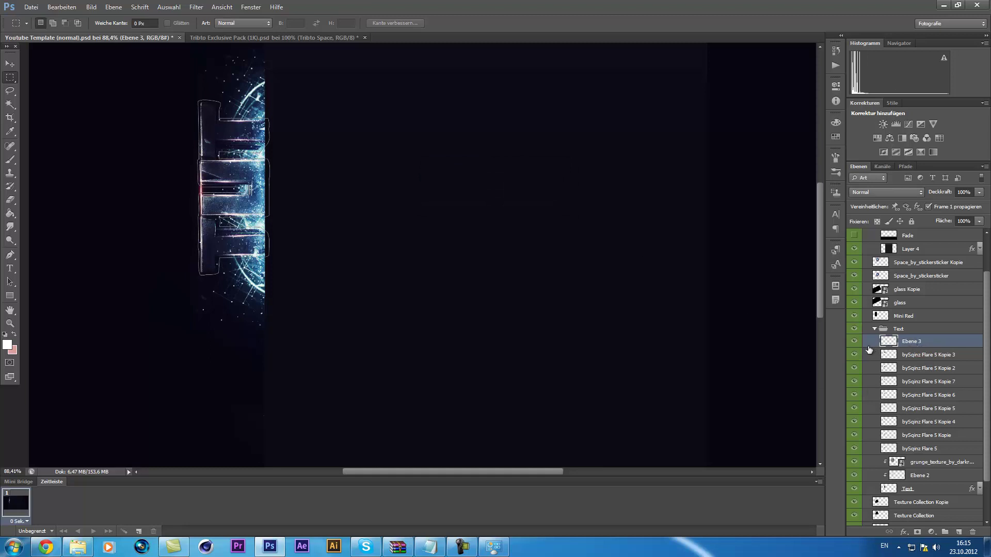
- Try to stroke the work path around the text with the brush on layer Ebene 3, and delete the path
left_click(11, 256)
right_click(144, 188)
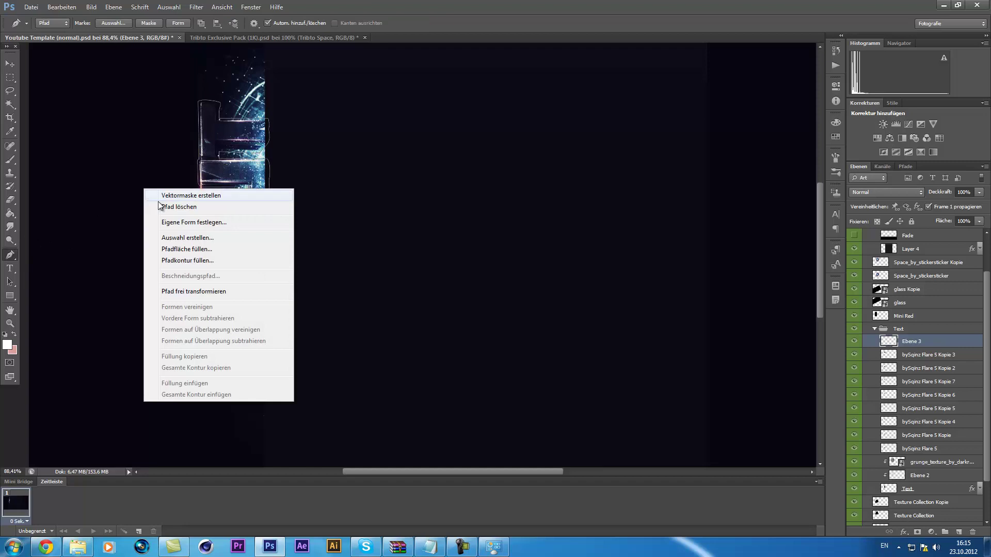
left_click(203, 261)
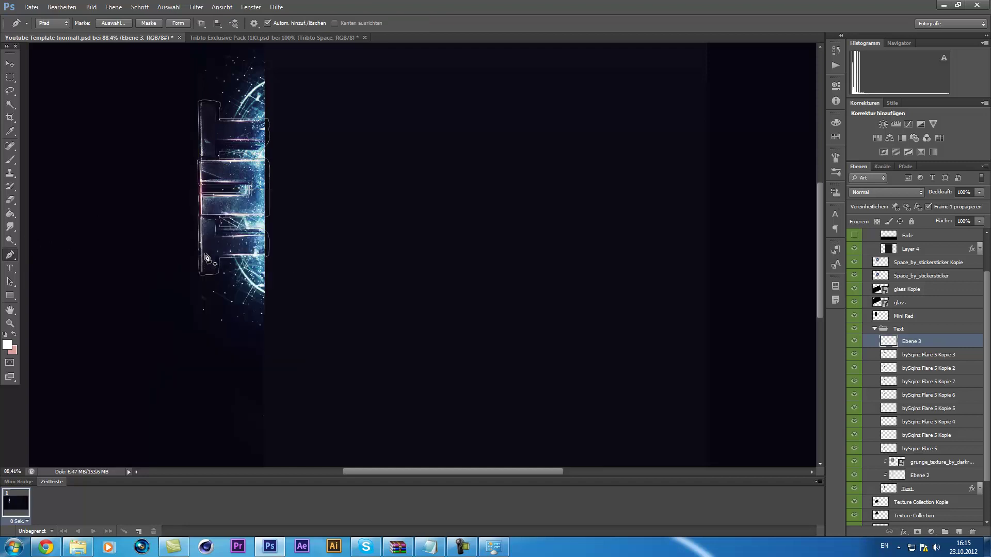
right_click(205, 258)
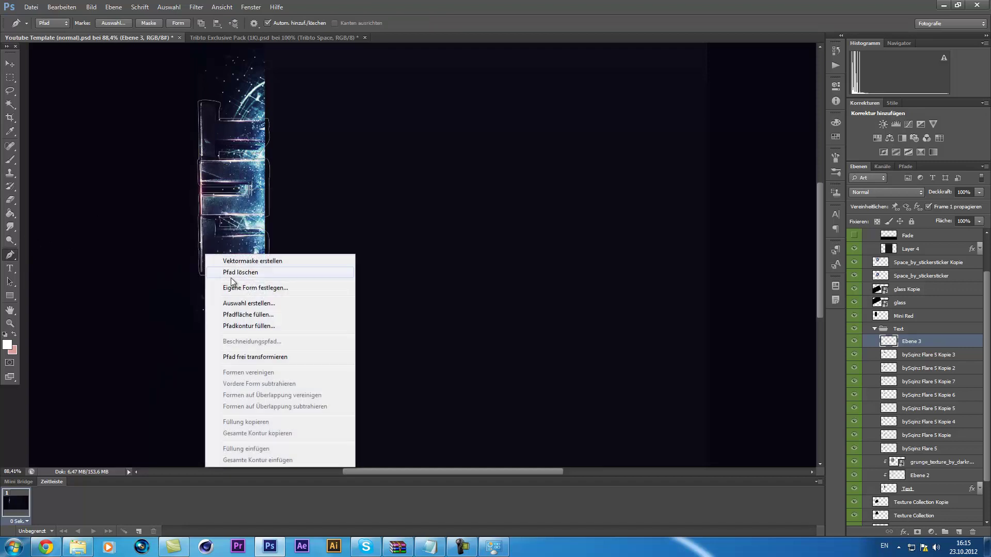
left_click(242, 327)
right_click(209, 215)
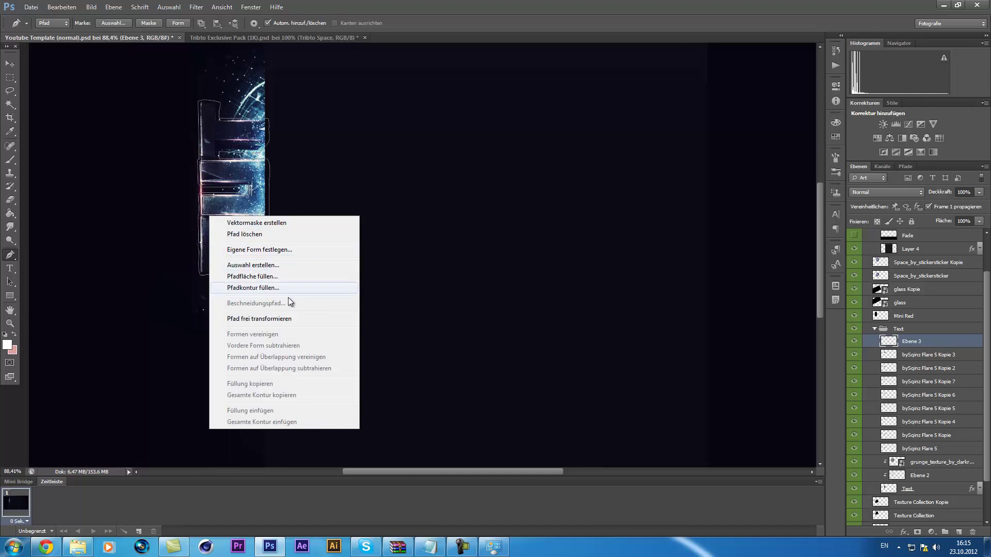
left_click(264, 288)
right_click(222, 183)
left_click(255, 260)
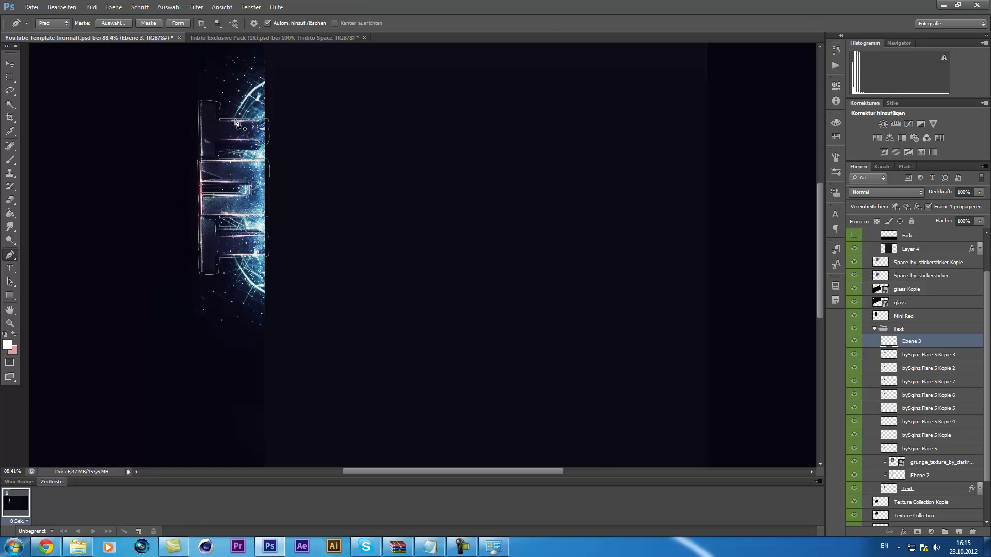
right_click(188, 106)
left_click(218, 125)
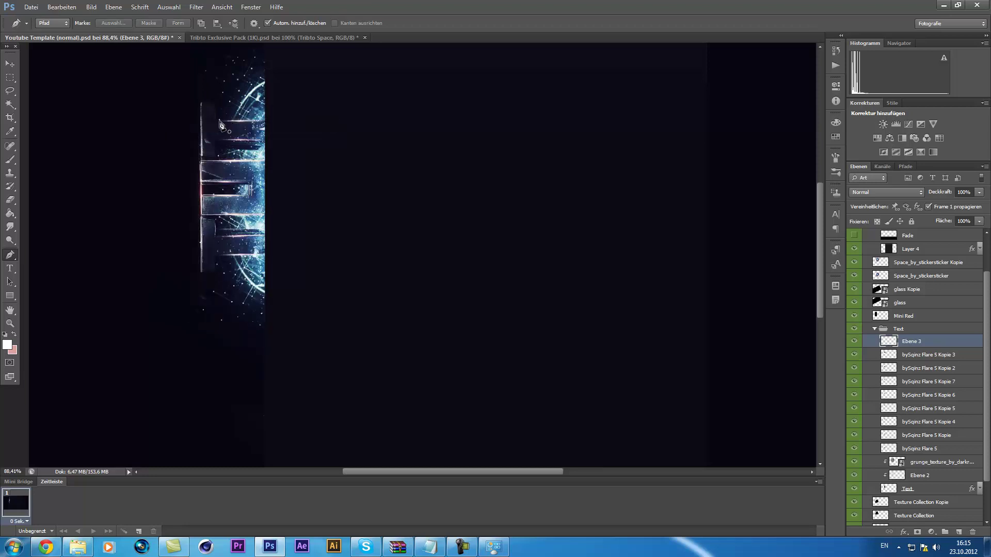
- Add an outer glow to the Text layer with 30% opacity and a size of 10 px
left_click(905, 490)
right_click(905, 490)
left_click(836, 255)
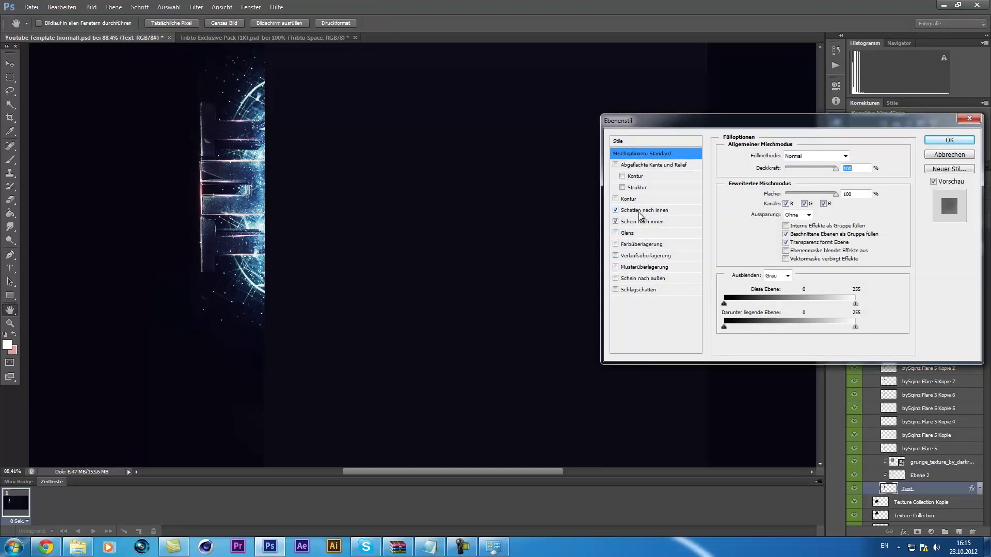
left_click(645, 279)
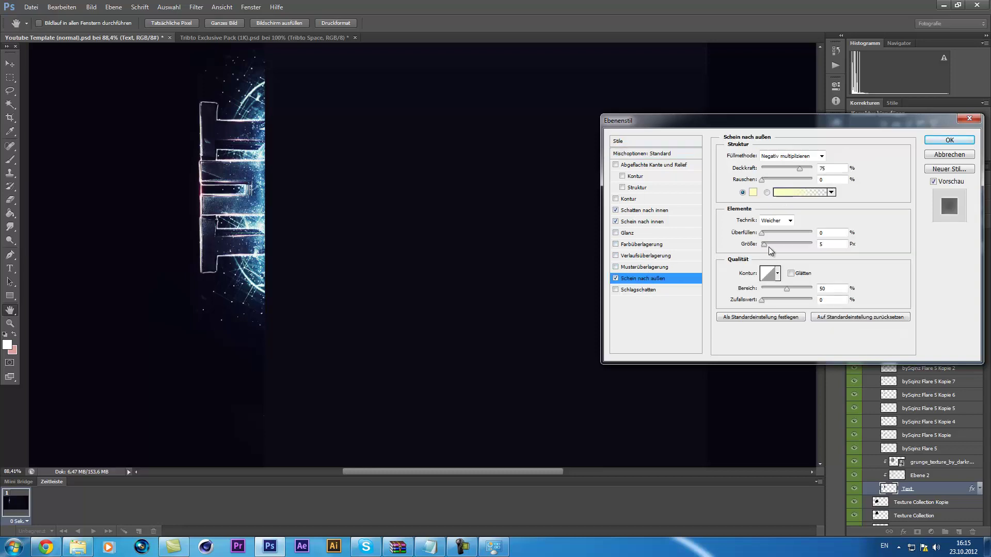
left_click_drag(767, 245, 771, 244)
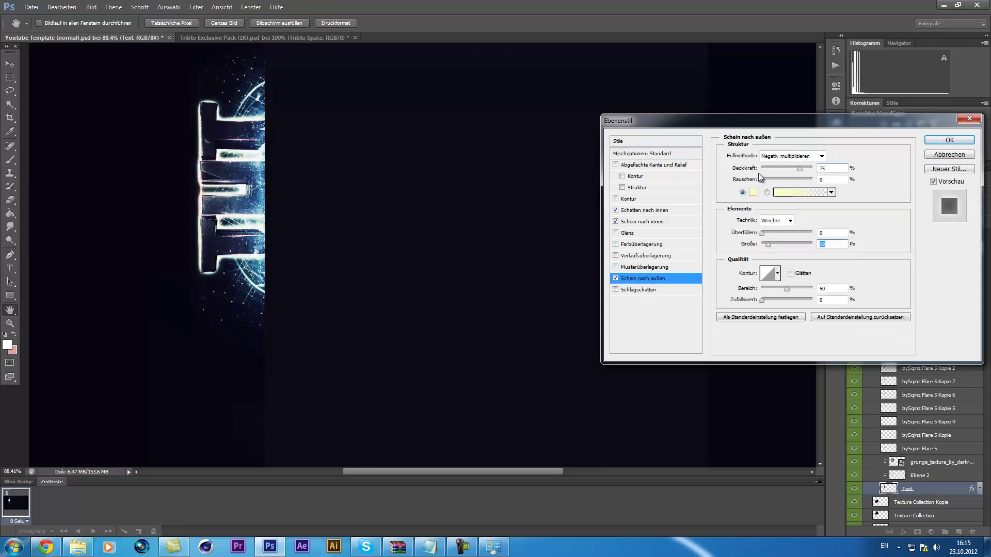
left_click_drag(798, 169, 776, 168)
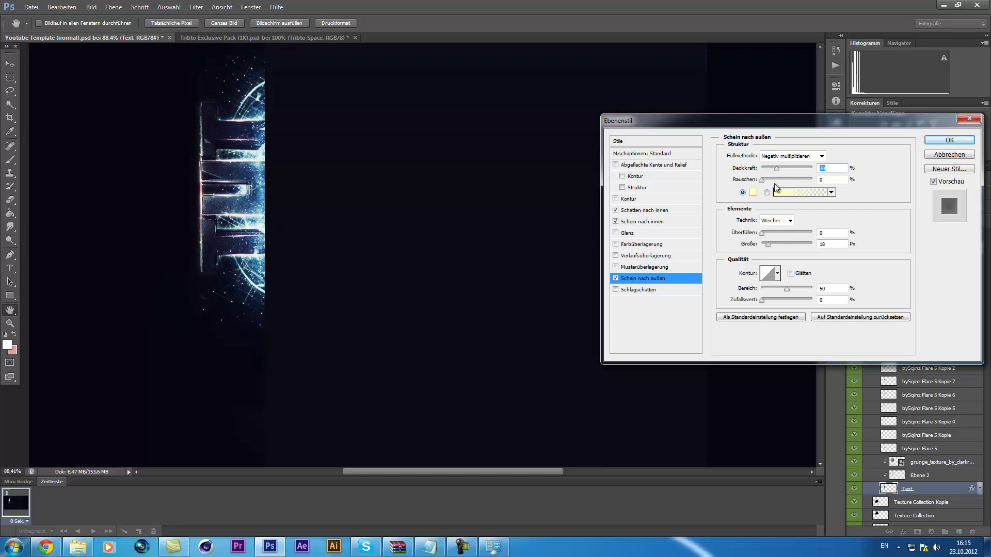
left_click_drag(768, 245, 768, 245)
- Set the outer glow colour to light blue (babaff), fine-tune the glow's opacity, and apply the layer style
left_click(754, 192)
left_click_drag(696, 308, 496, 233)
left_click(744, 351)
left_click_drag(665, 315, 636, 308)
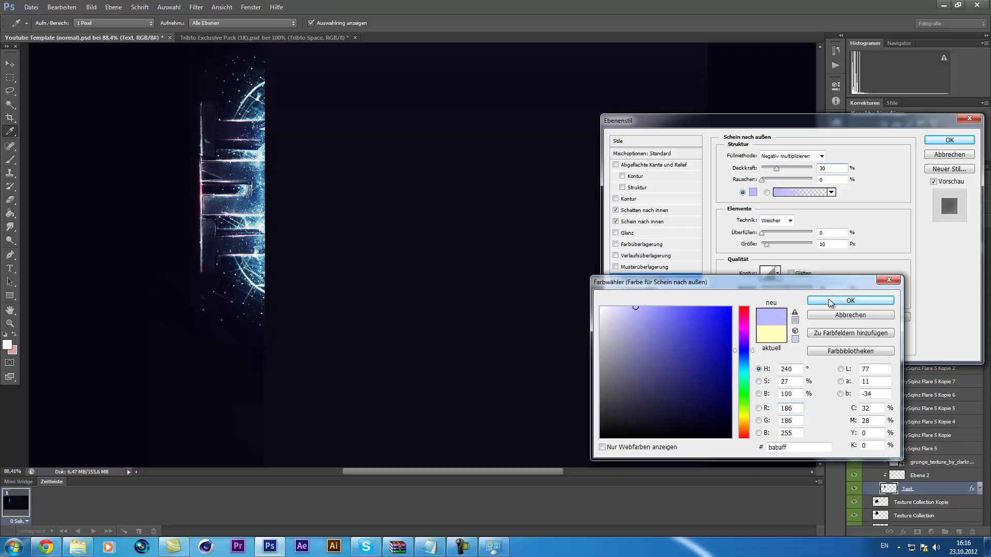
left_click(851, 301)
left_click(775, 172)
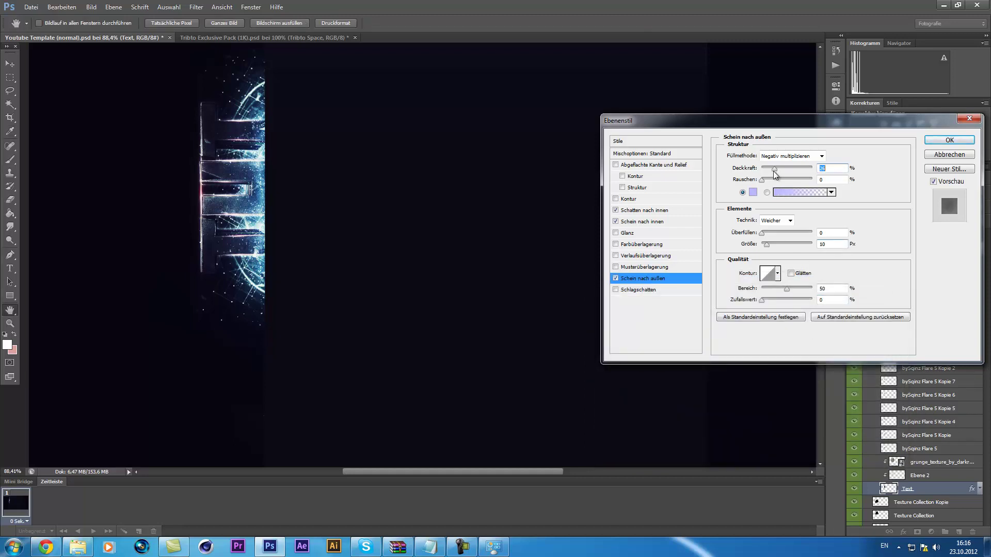
left_click_drag(773, 171, 776, 171)
left_click(929, 141)
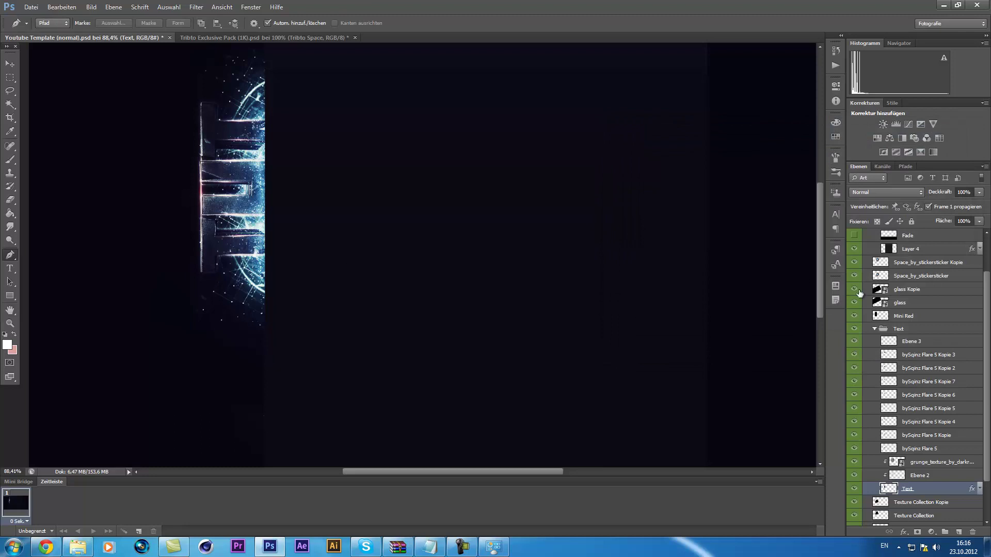
- Check the Mini Red layer's effect by toggling its visibility and duplicate the layer three times
left_click(855, 317)
left_click(854, 317)
left_click(888, 317)
key("ctrl+j")
key("ctrl+j")
key("ctrl+j")
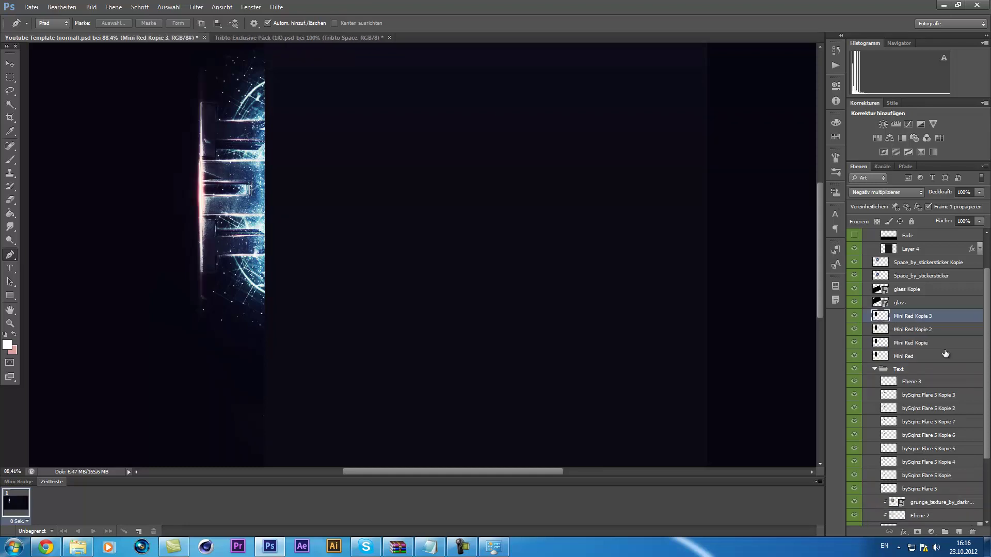
- Delete the Mini Red layers and undo the deletion of the original Mini Red layer
left_click(929, 354, "shift")
key("Delete")
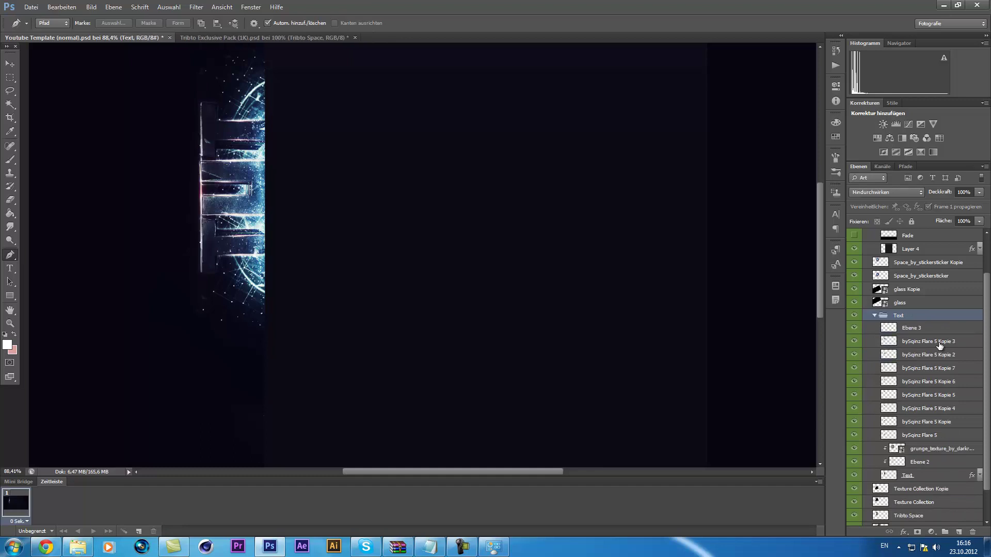
key("ctrl+y")
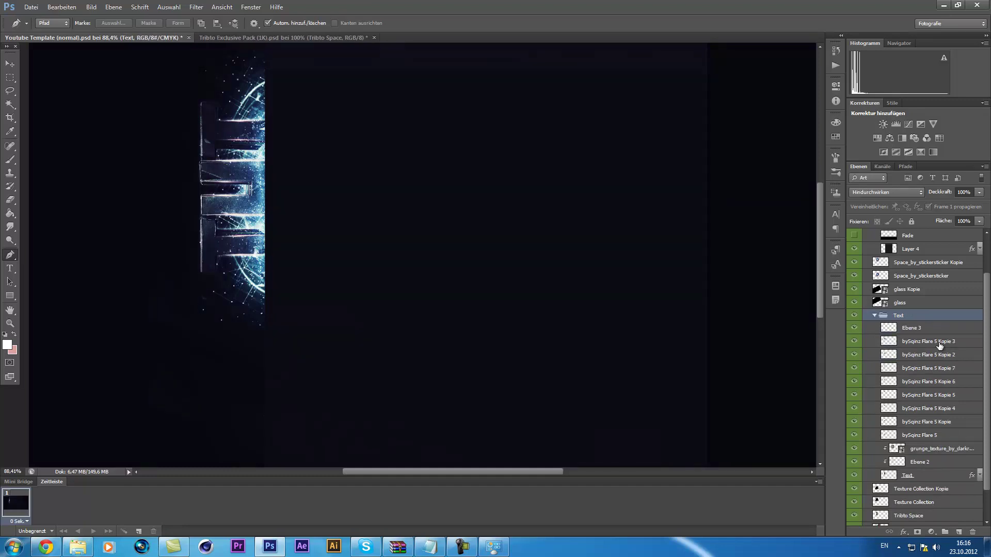
key("ctrl+y")
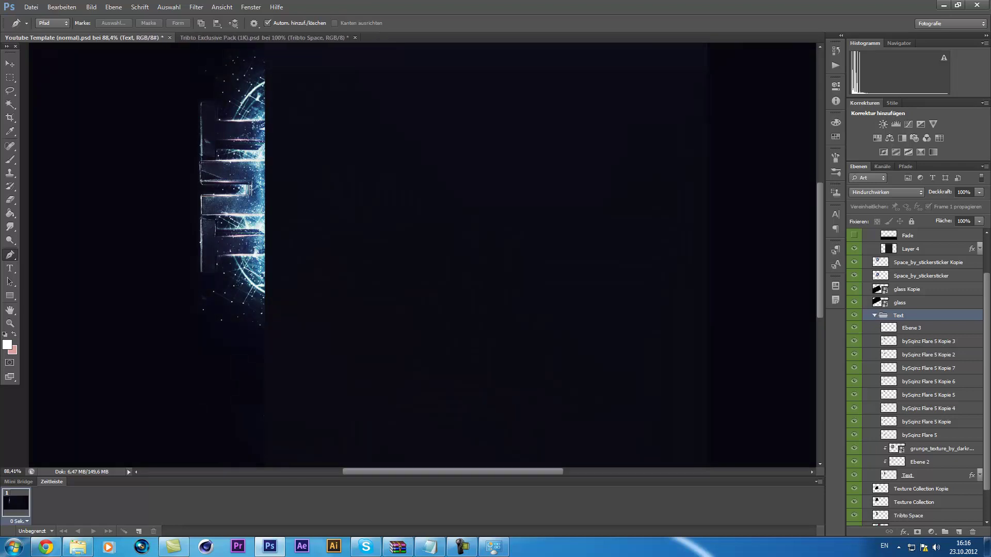
left_click(62, 7)
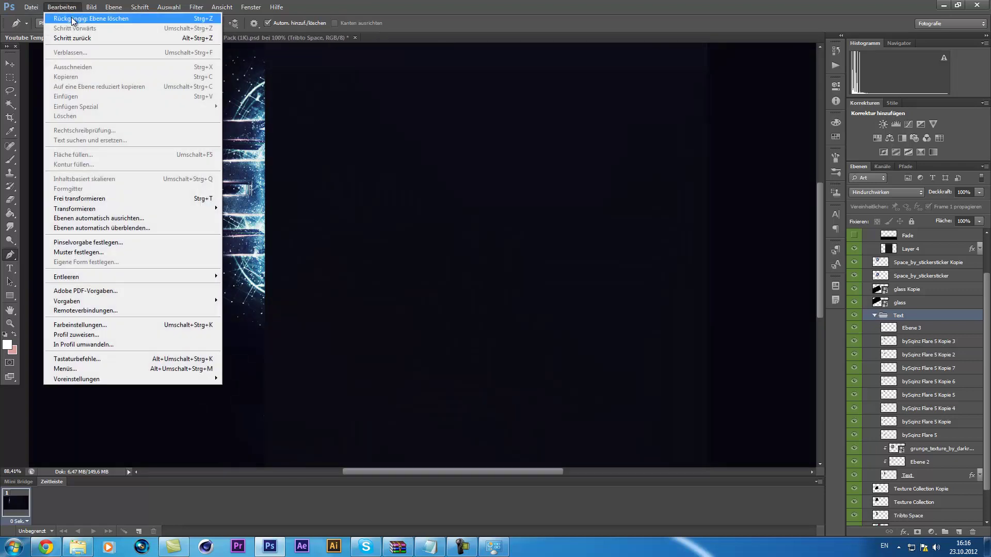
left_click(72, 18)
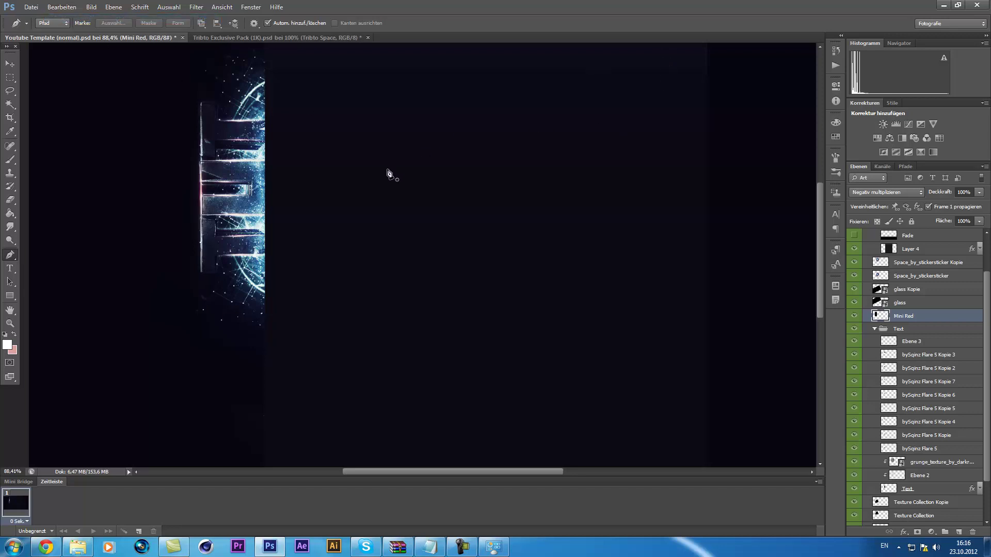
- Collapse the Text group and toggle the Space_by_stickersticker Kopie and Tribto Space Kopie layers to find which one holds the purple streak
scroll(193, 151, "down", 3)
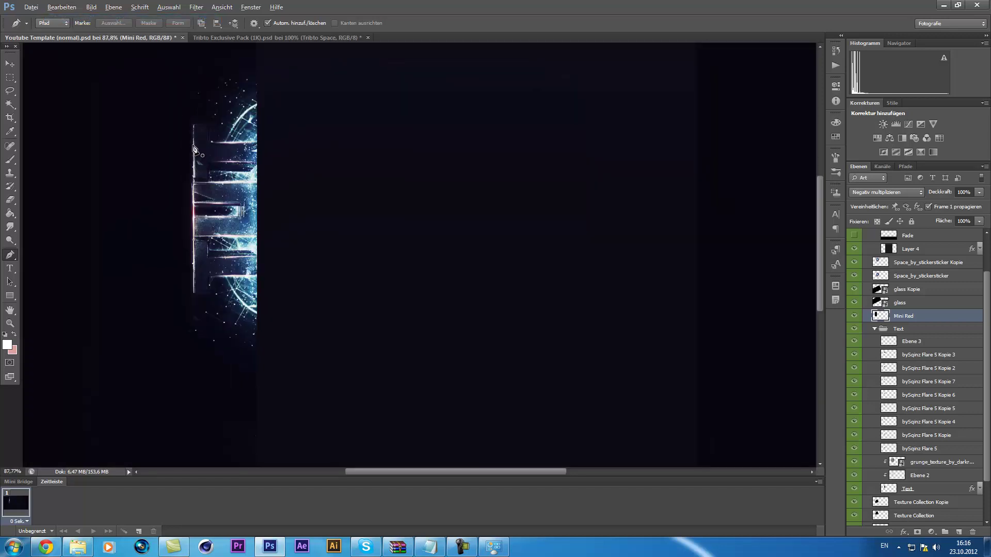
scroll(333, 109, "up", 4)
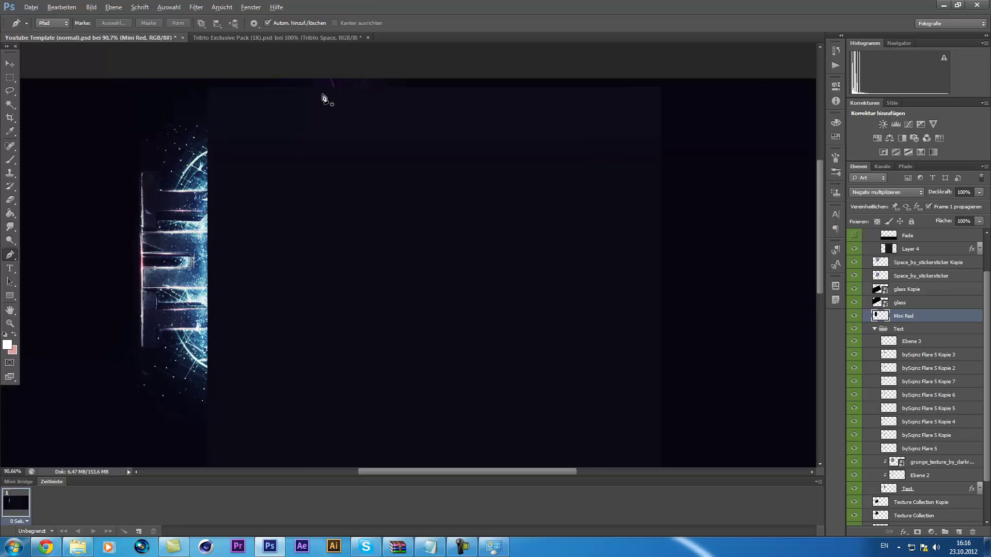
scroll(325, 98, "up", 1)
scroll(943, 407, "down", 2)
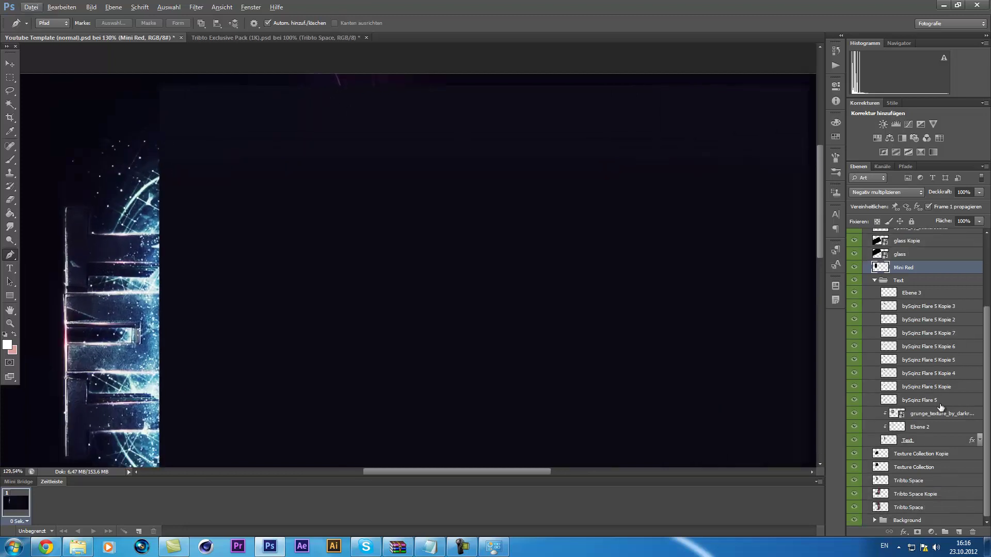
left_click(874, 282)
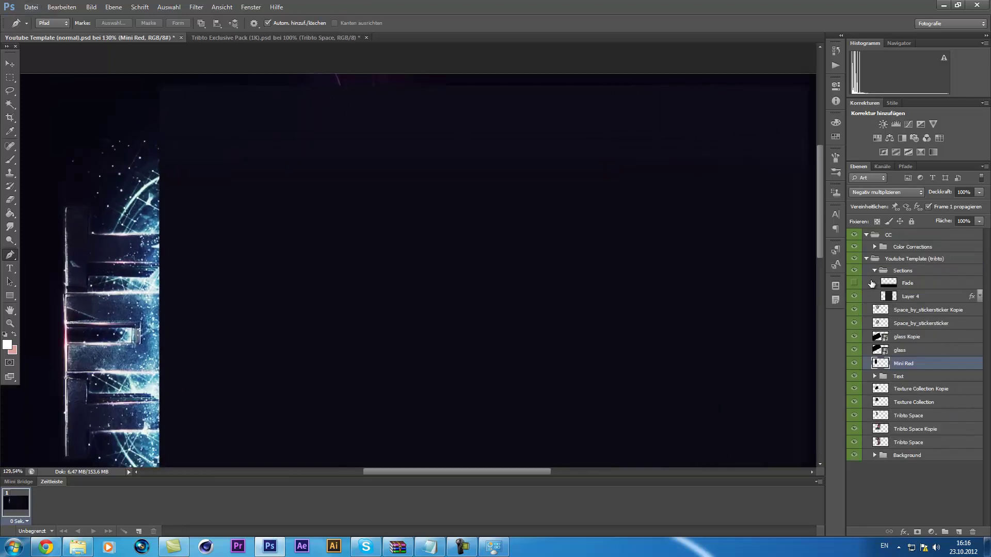
left_click(853, 310)
left_click(855, 311)
left_click(854, 310)
left_click(855, 429)
- Erase the purple streak at the upper edge of the canvas on the Tribto Space Kopie layer
left_click(886, 435)
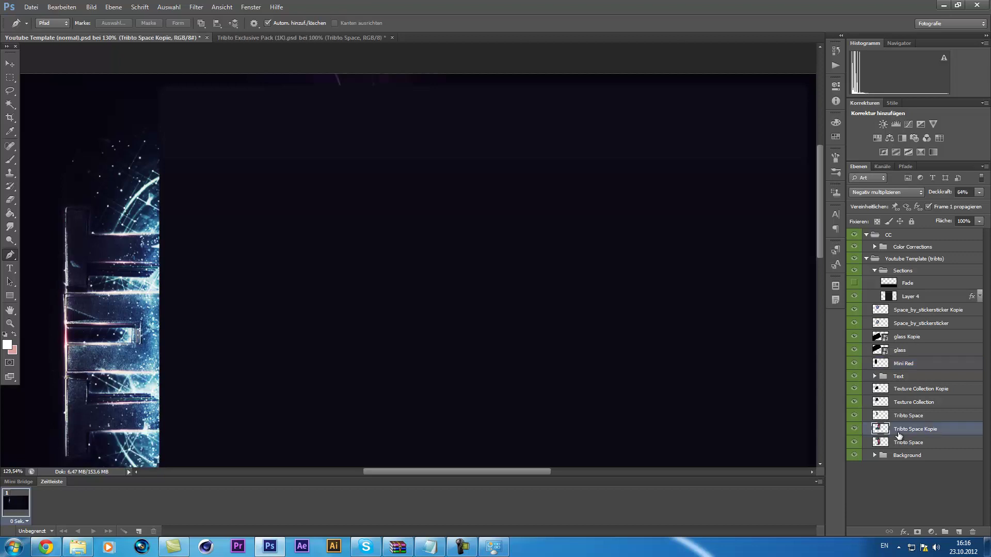
key("e")
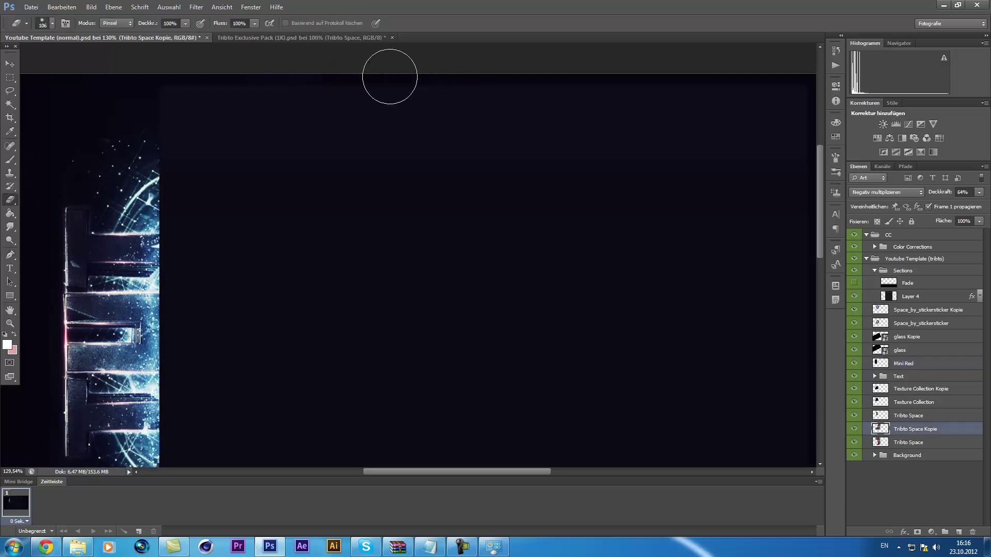
scroll(199, 211, "down", 3)
scroll(80, 254, "down", 1)
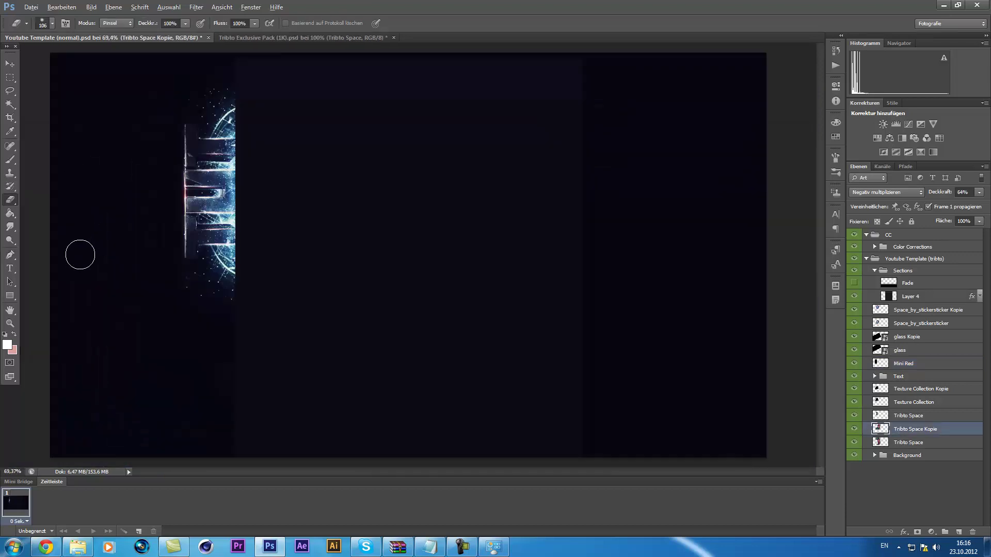
scroll(194, 223, "up", 3)
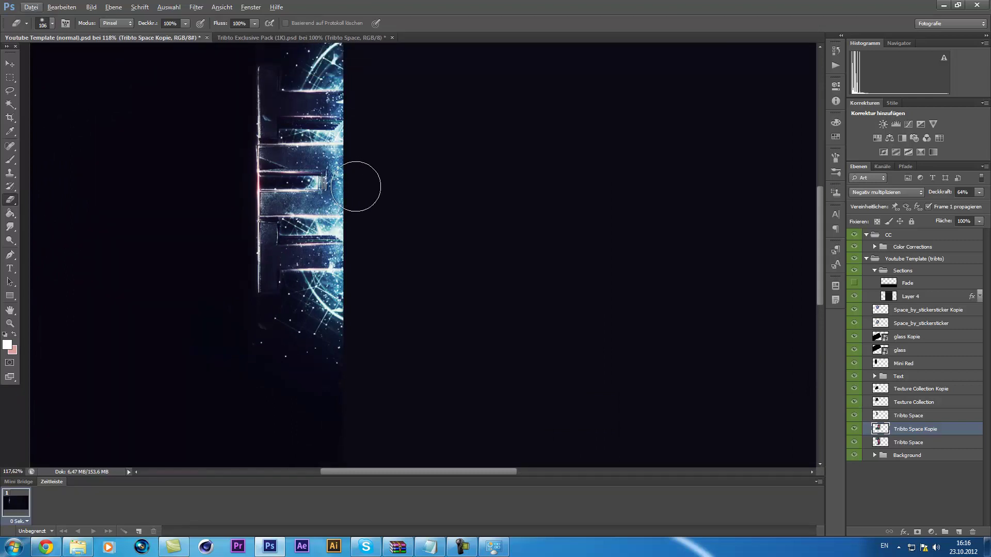
scroll(356, 187, "left", 3)
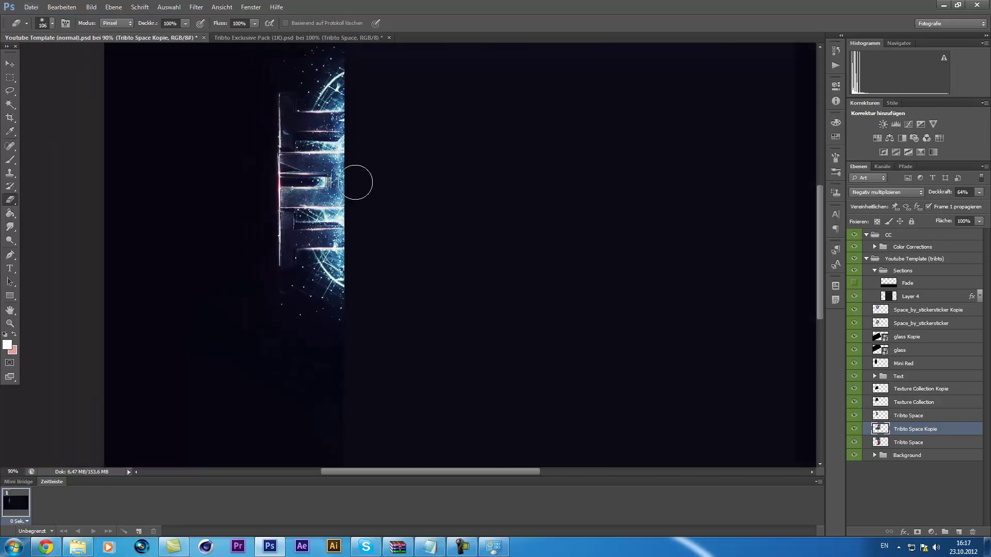
- Expand the Color Corrections group and hide all its active corrections, including Blue shine and Grey Backgrounds
key("ctrl+0")
left_click(873, 249)
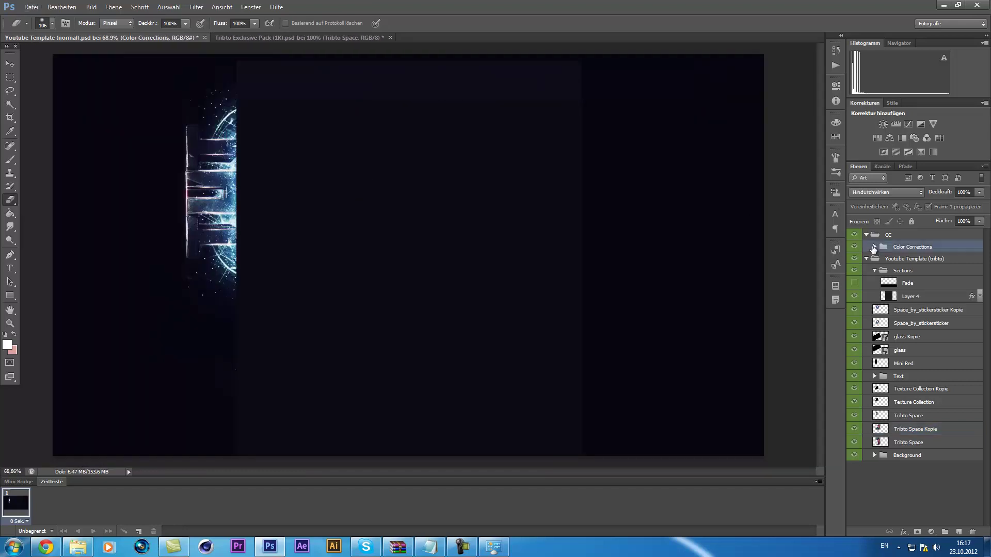
left_click(874, 248)
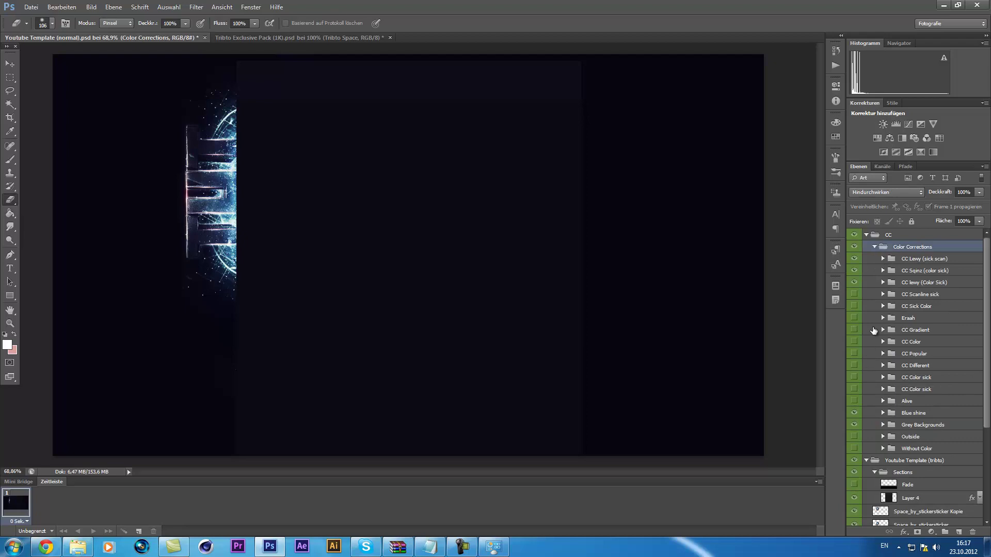
mouse_move(855, 272)
left_mouse_down()
mouse_move(855, 259)
mouse_move(854, 282)
left_mouse_up()
left_click_drag(854, 425, 854, 413)
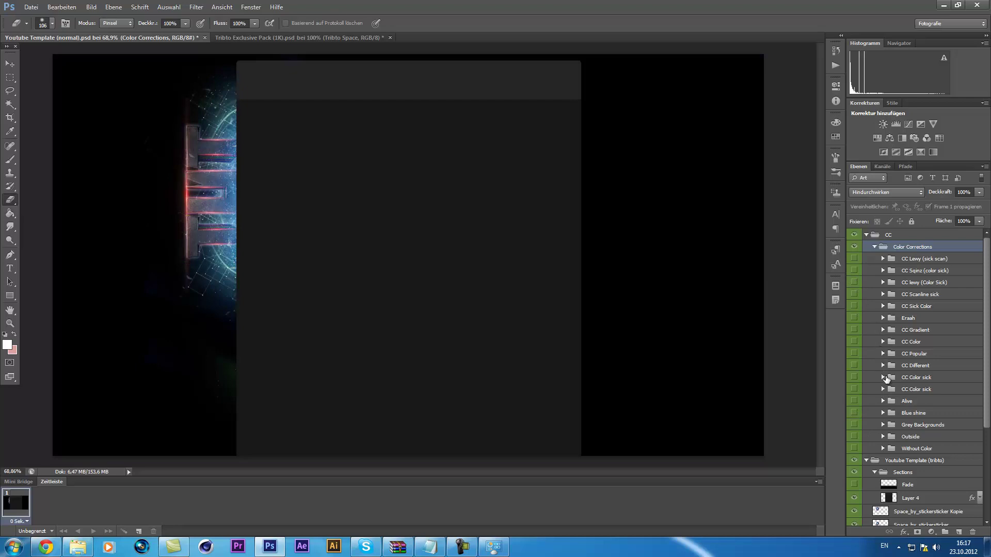
- Expand the upper CC Color sick group, preview bySqinz Purple CC, and show bySqinz Red/Orange CC instead
left_click(883, 378)
left_click(855, 390)
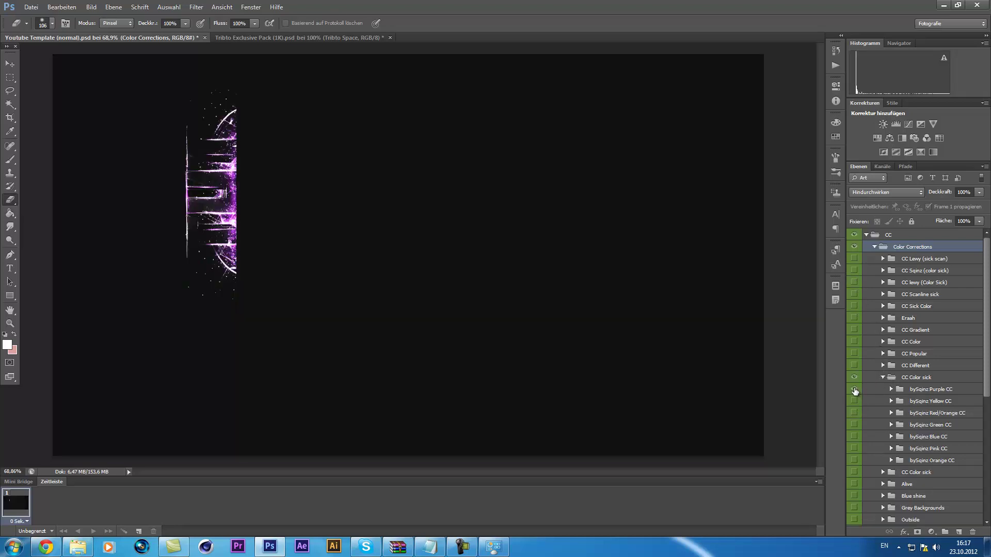
left_click(855, 390)
left_click(854, 413)
- Hide the upper CC Color sick group and its bySqinz Red/Orange CC correction, and collapse the group
key("ctrl+y")
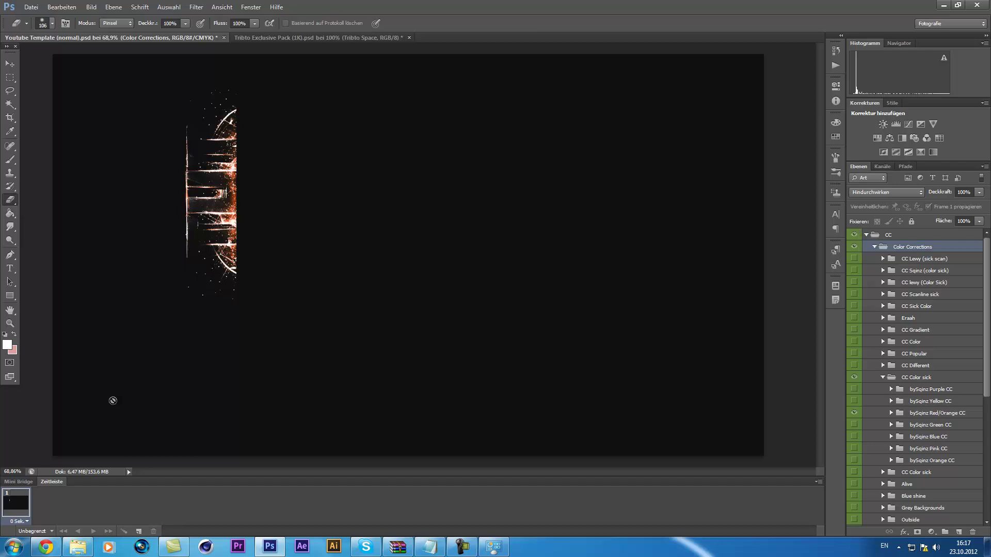
left_click(70, 8)
left_click(71, 8)
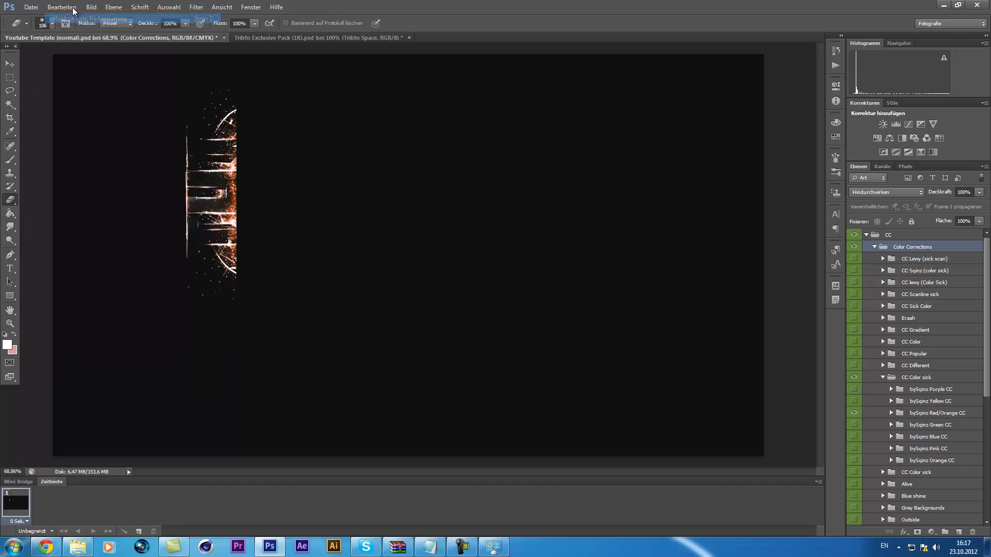
left_click(71, 9)
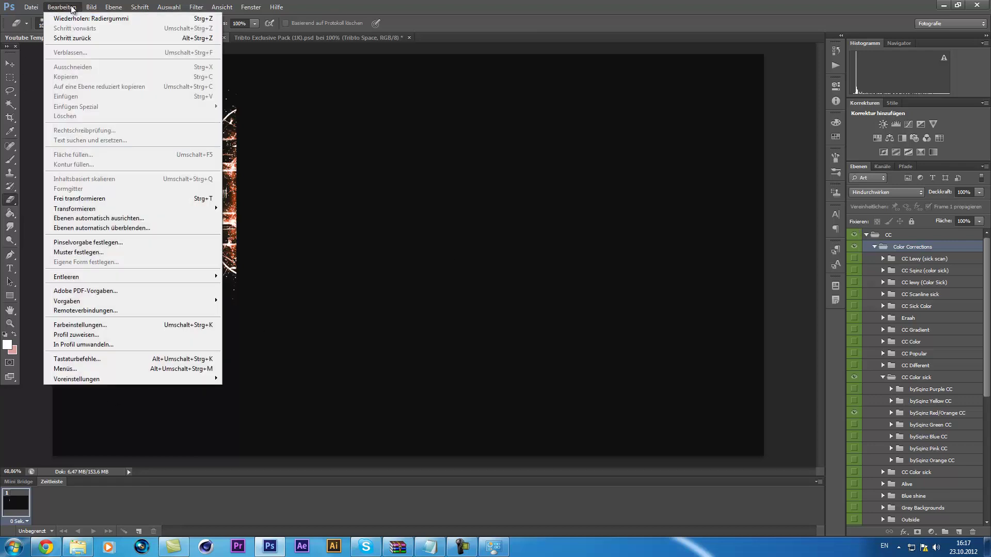
left_click(71, 9)
left_click(854, 377)
left_click(854, 413)
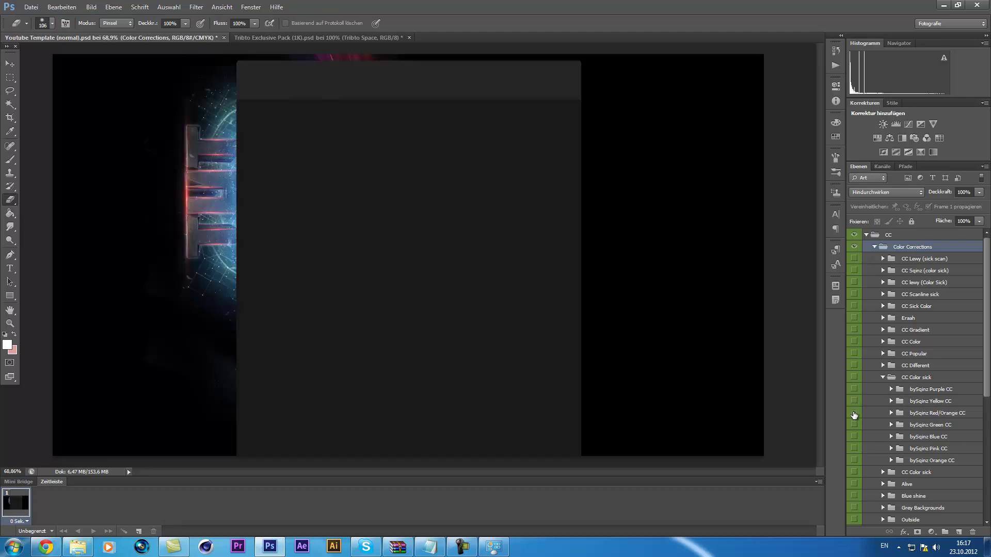
left_click(882, 378)
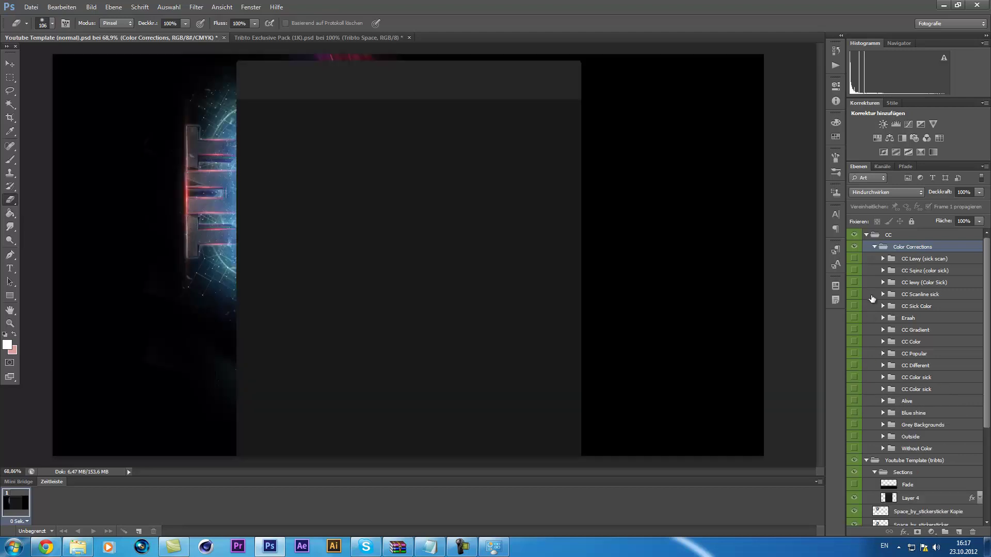
- Redo the erasing of the purple streak at the canvas's upper edge and collapse the CC group
left_click(61, 7)
left_click(80, 33)
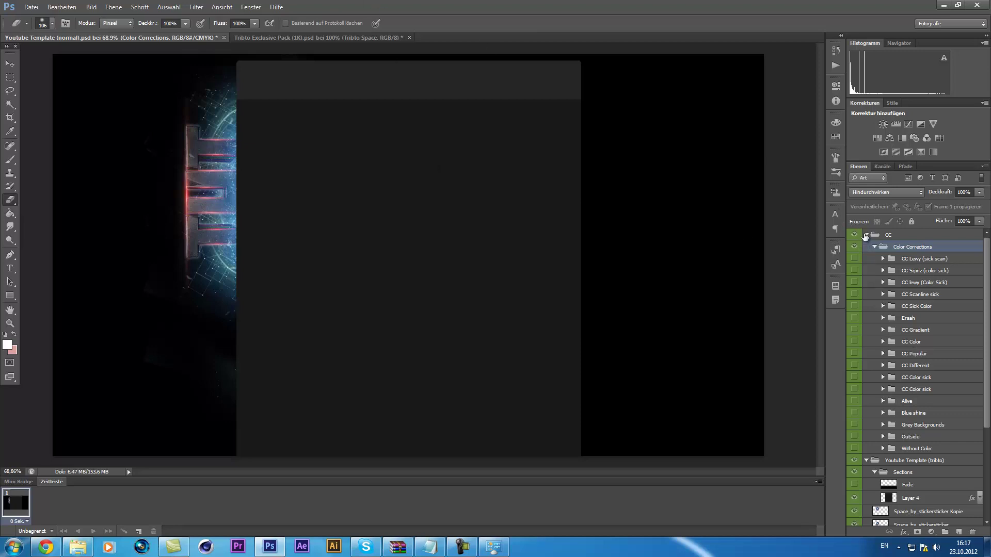
left_click(866, 235)
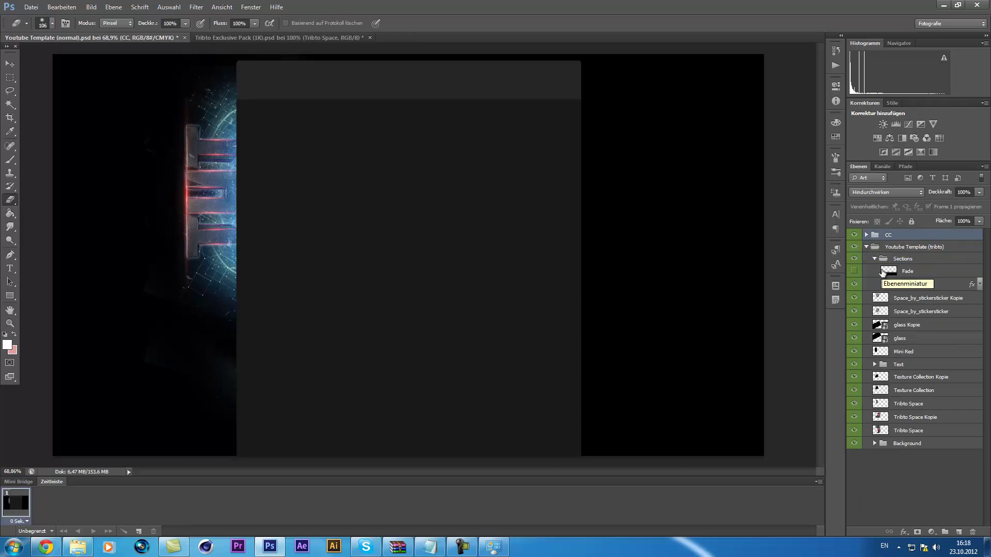
- Toggle the upper Tribto Space layer's visibility to check its content and select the layer
left_click(855, 405)
left_click(854, 404)
left_click(900, 405)
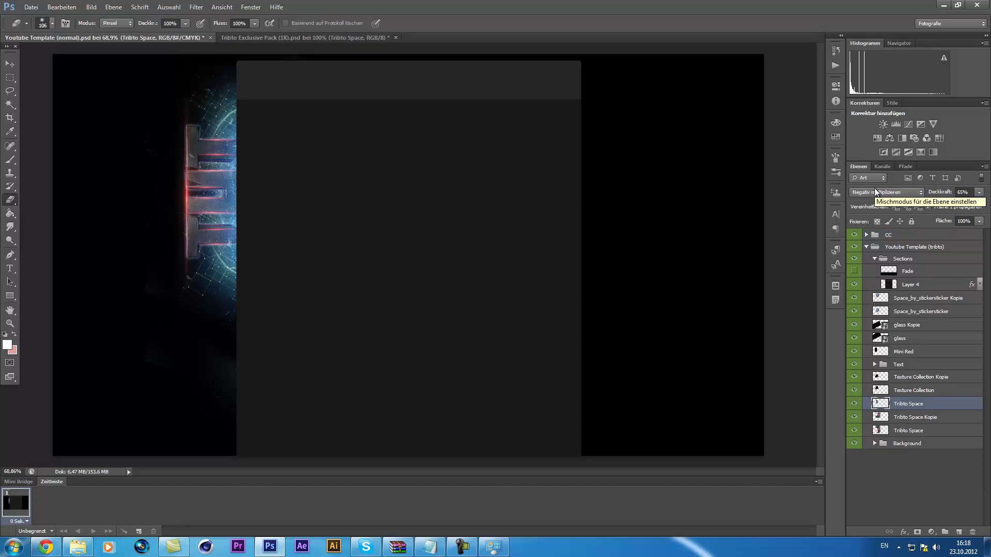
- Show the CC Lewy (sick scan), CC Sqinz (color sick), Outside and Grey Backgrounds corrections and save the document
left_click(867, 235)
left_click(856, 258)
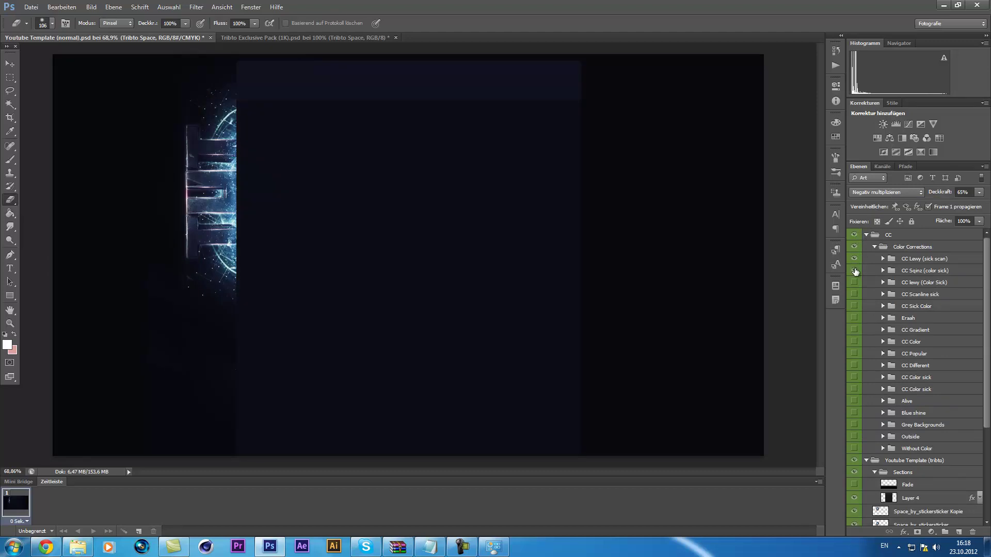
left_click(855, 437)
left_click(854, 425)
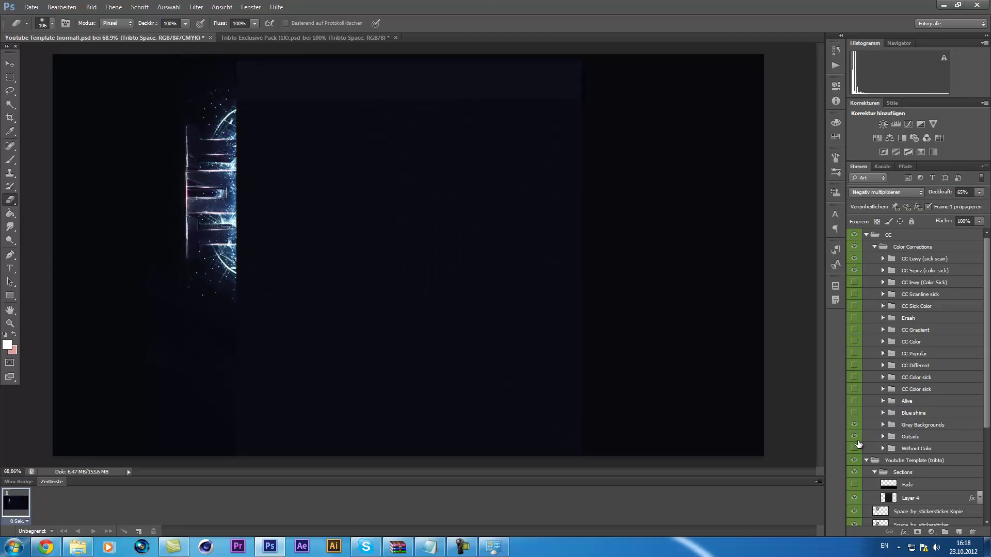
key("ctrl+s")
key("Return")
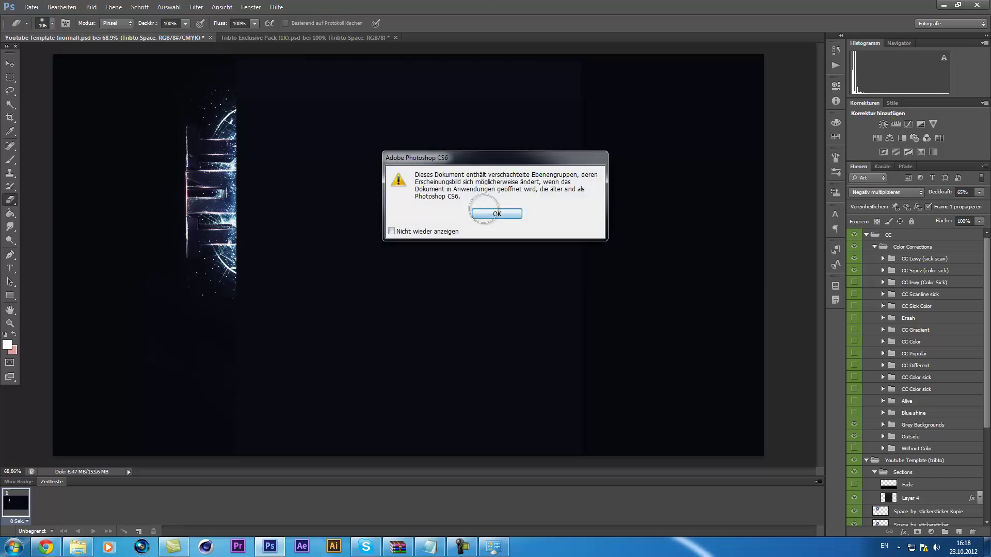
- Toggle the Blue shine and CC lewy (Color Sick) corrections, then collapse and hide the whole CC group
left_click(851, 413)
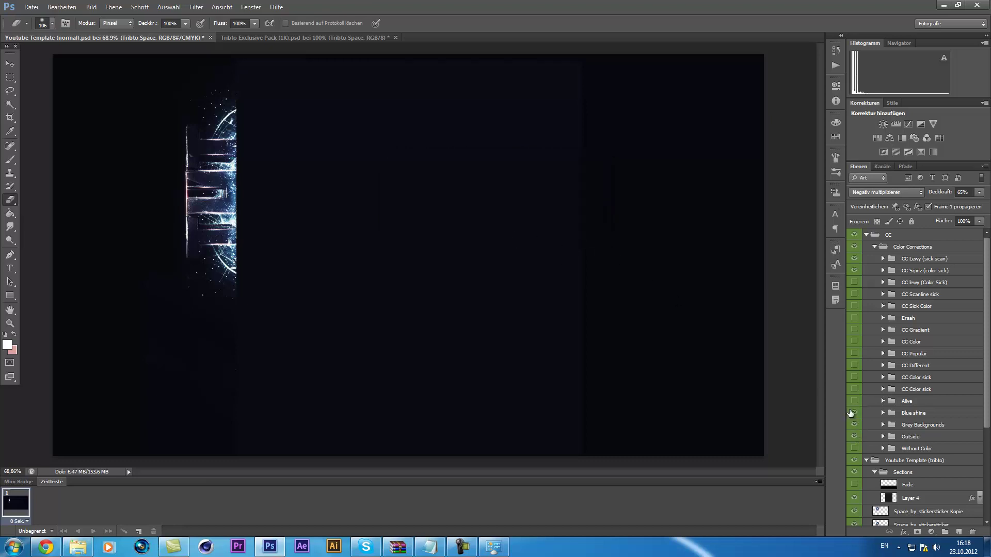
left_click(854, 284)
left_click(867, 236)
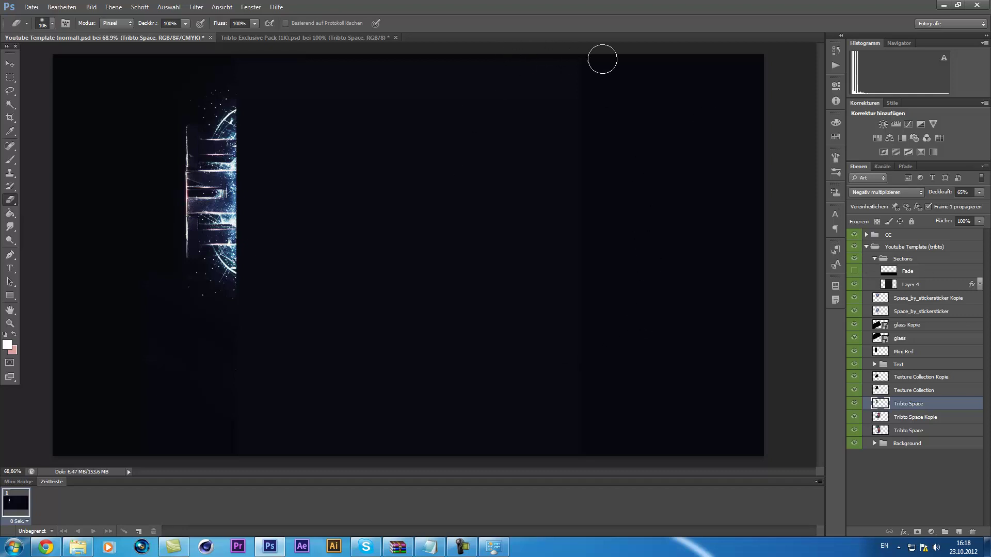
left_click(854, 235)
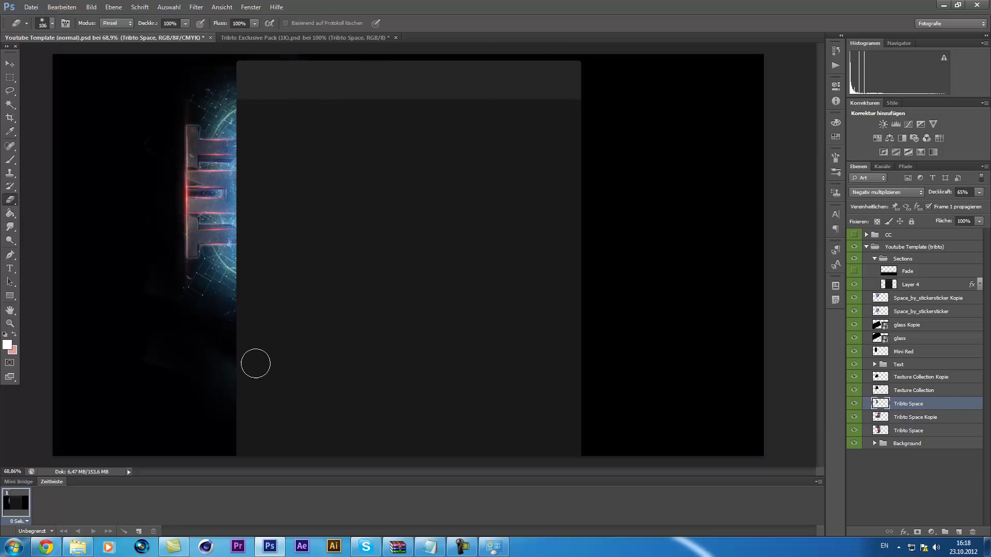
- Collapse the Sections group and create a new layer group directly above the Space_by_stickersticker Kopie layer
left_click(875, 259)
left_click(906, 277)
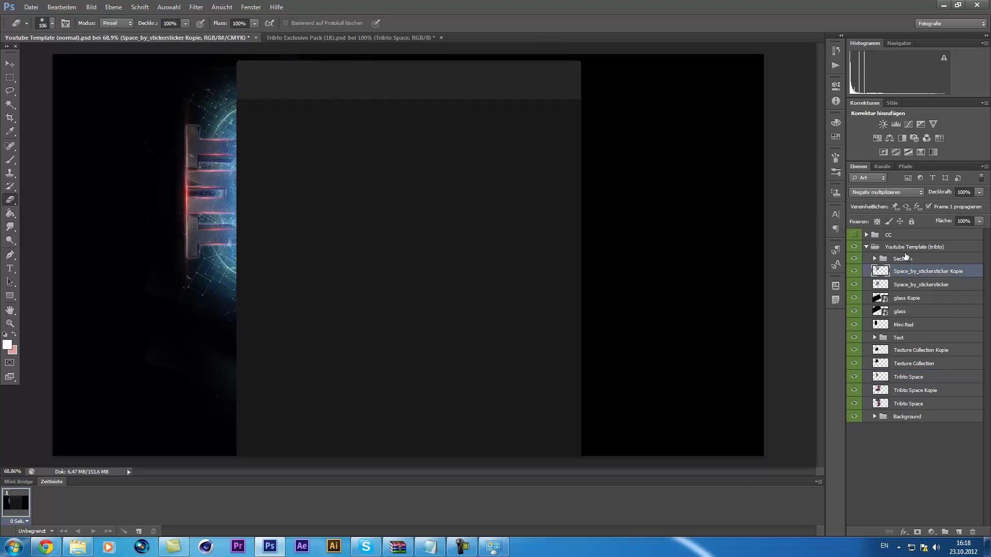
left_click(908, 259)
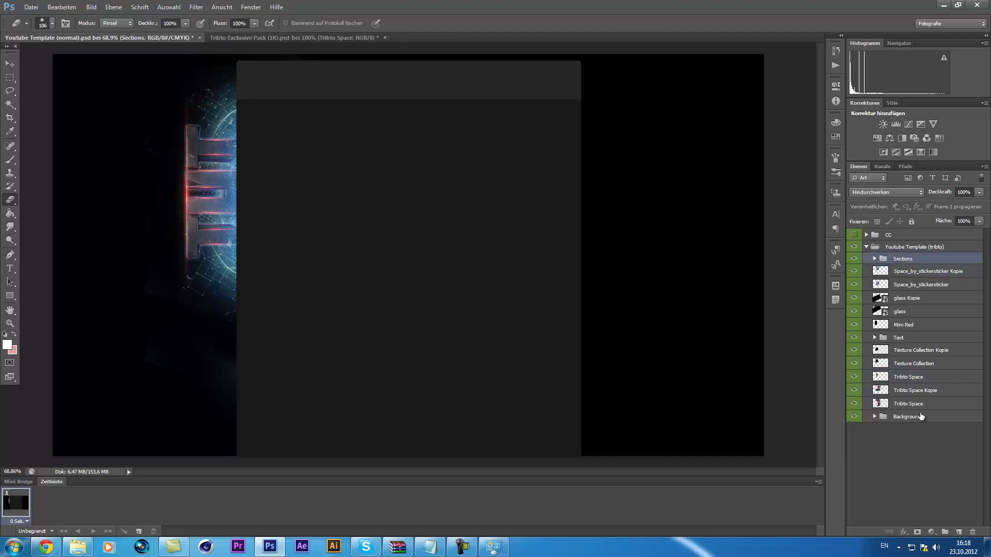
left_click(917, 405)
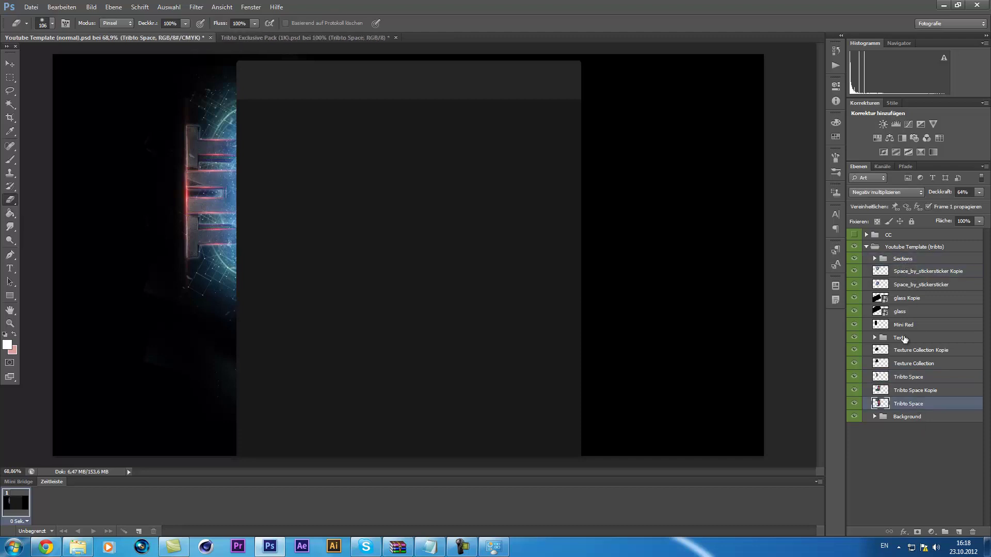
left_click(908, 272)
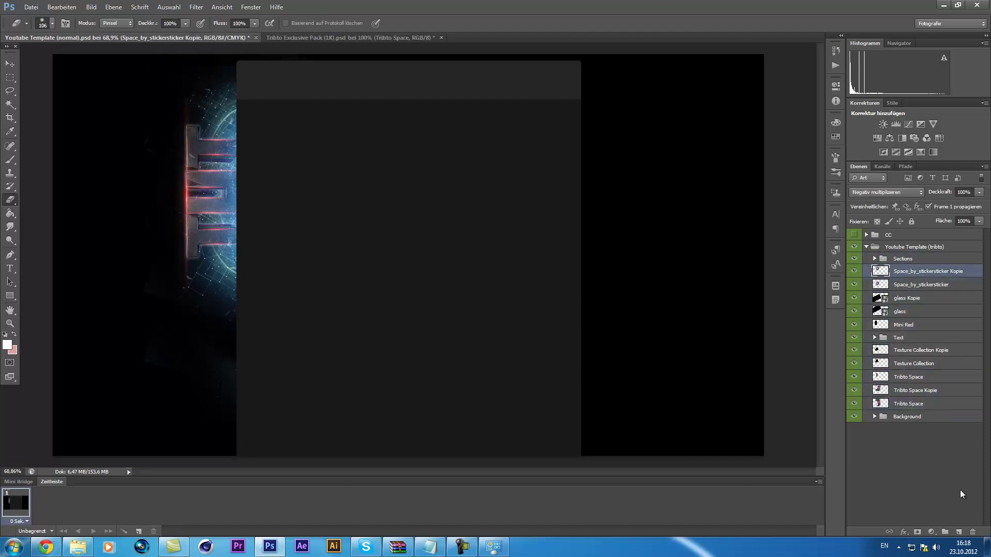
left_click(945, 532)
- Move all layers from Space_by_stickersticker Kopie down to the lowest Tribto Space into the new group and collapse it
left_click(908, 285)
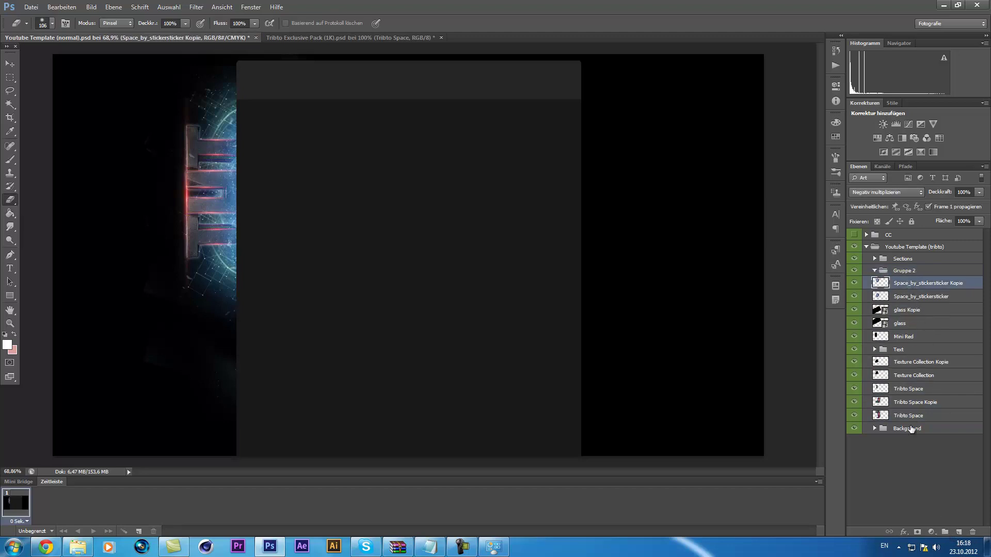
left_click(912, 415, "shift")
left_click_drag(911, 416, 910, 271)
left_click(893, 274)
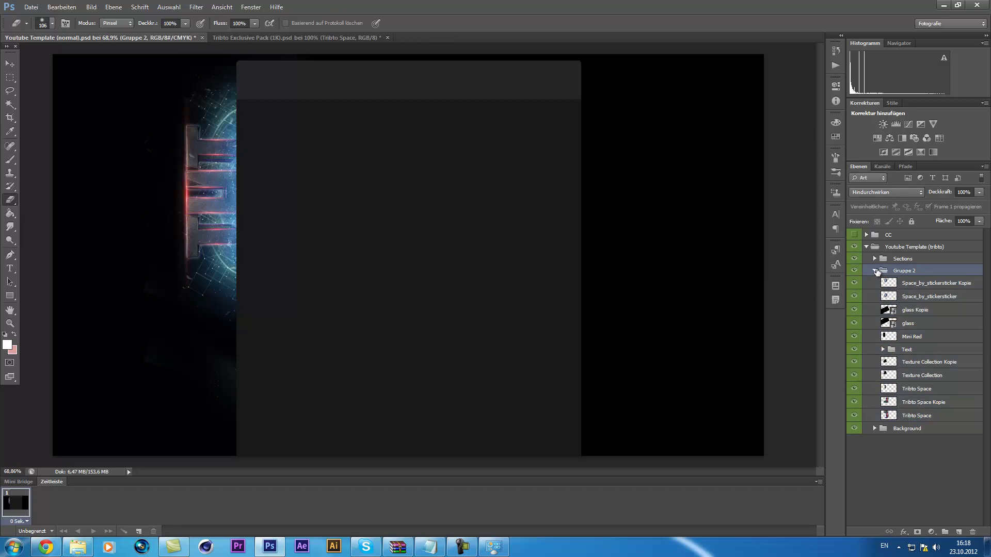
left_click(875, 271)
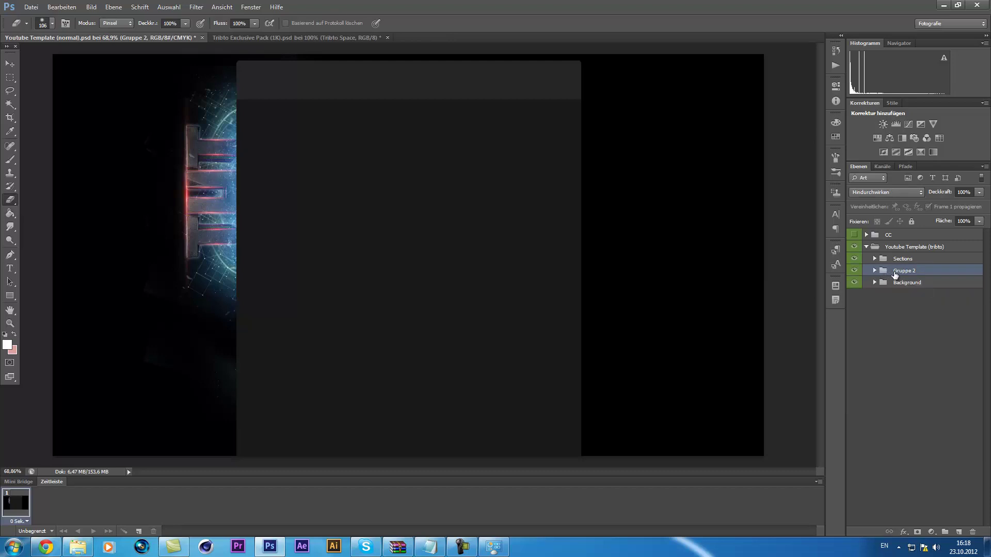
- Duplicate the Gruppe 2 group and rotate the copy 180°
key("ctrl+j")
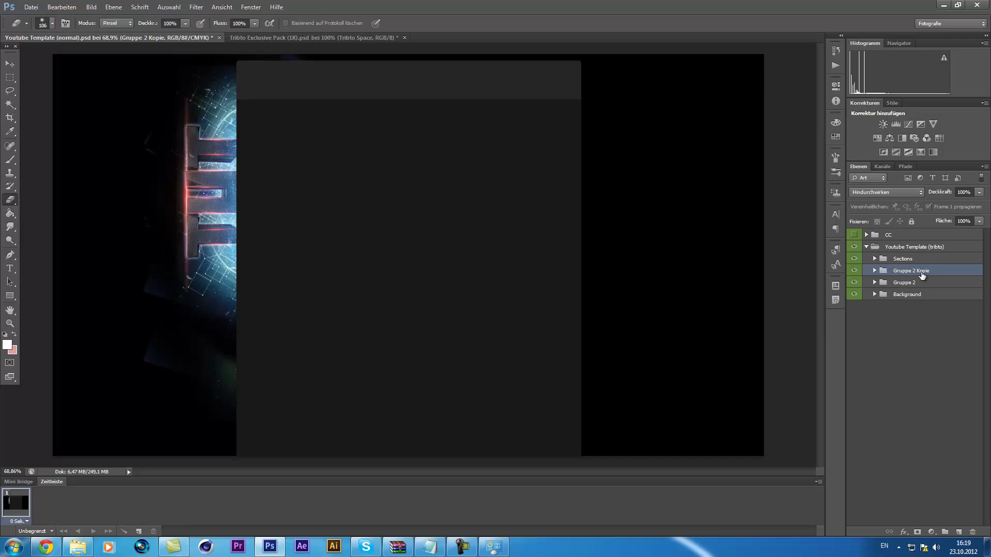
key("ctrl+t")
right_click(258, 215)
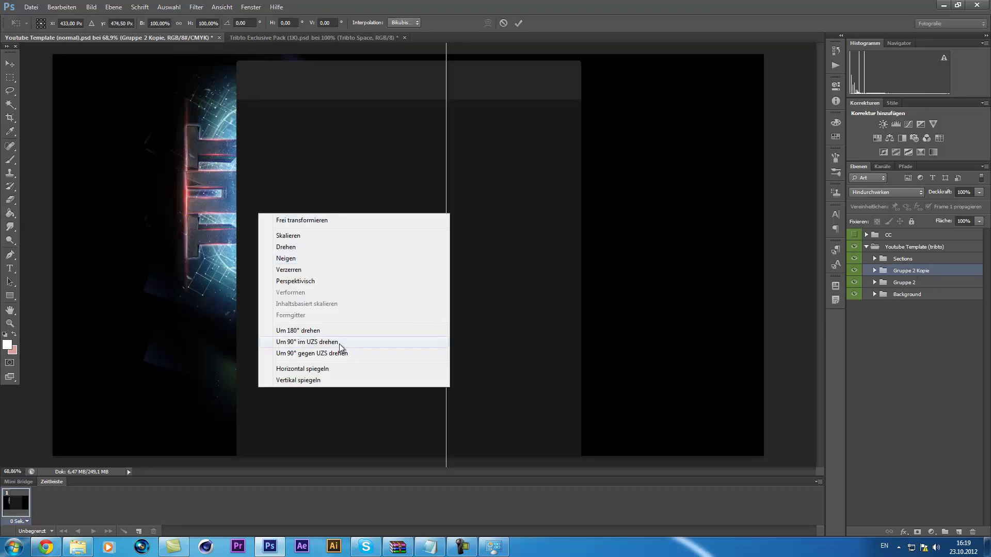
left_click(300, 331)
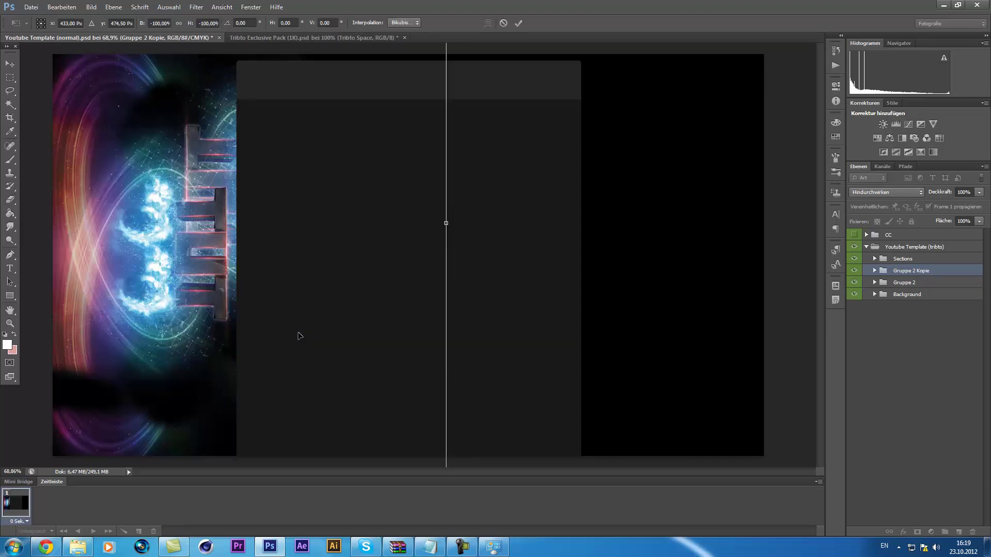
- Move the rotated group copy to the right side of the central panel, opposite the original text, and apply the transformation
left_click_drag(199, 289, 603, 223)
right_click(603, 224)
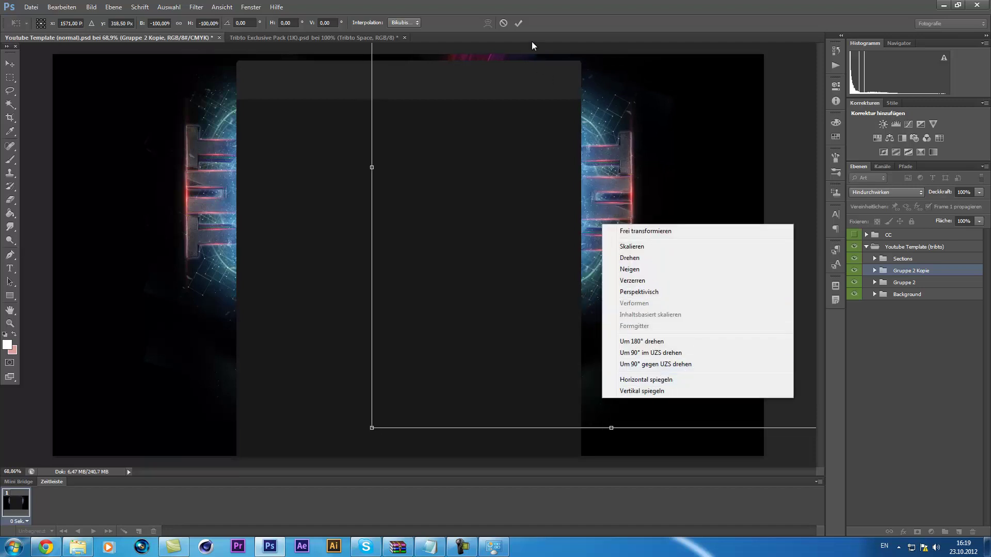
left_click(521, 23)
key("e")
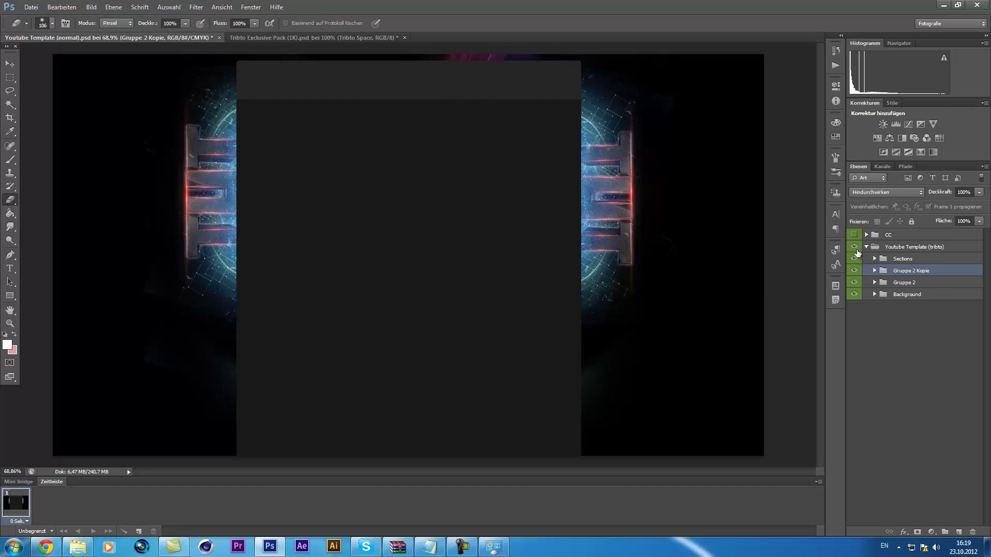
- Expand the Gruppe 2 Kopie group and toggle its lowest Tribto Space layer to check for the purple streak
left_click(874, 271)
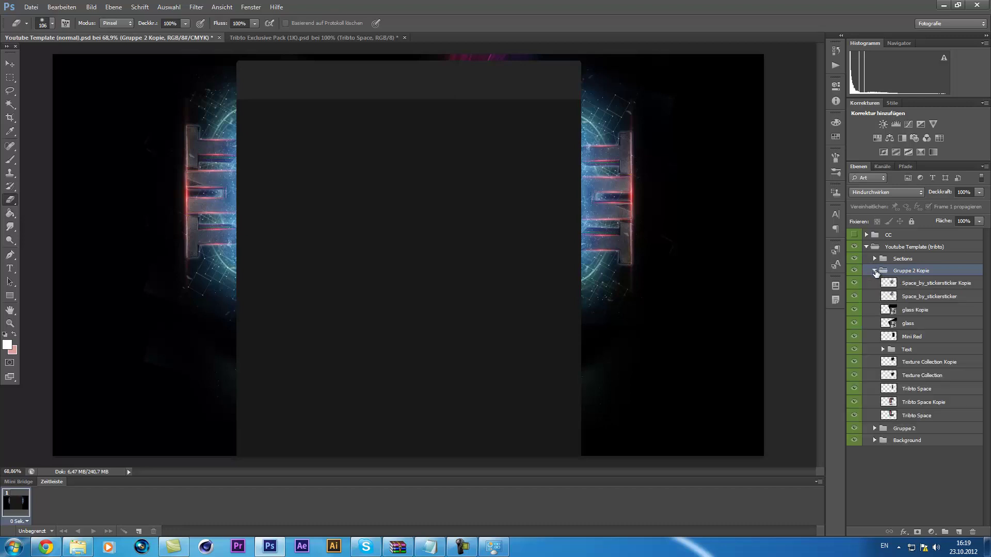
left_click(854, 416)
left_click(855, 416)
left_click(462, 546)
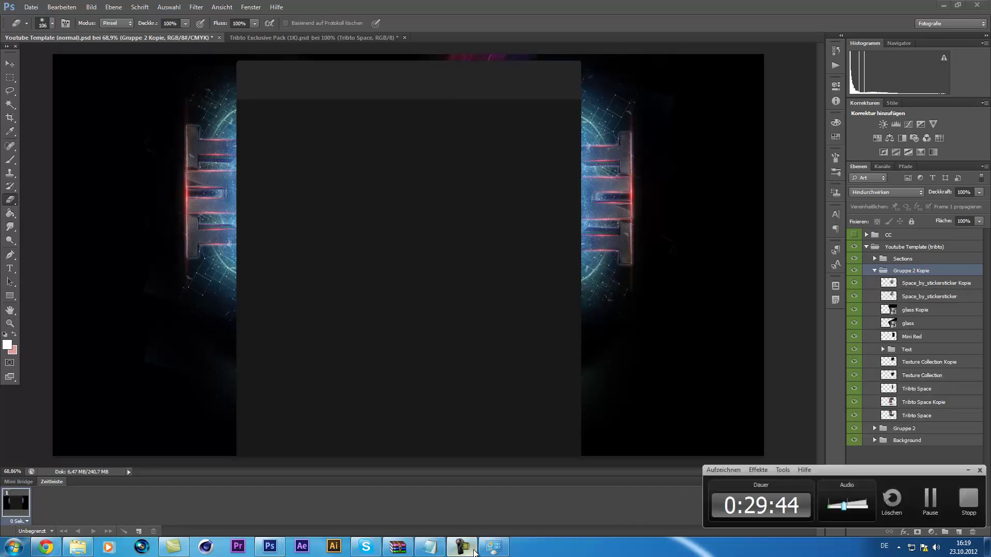
left_click(930, 498)
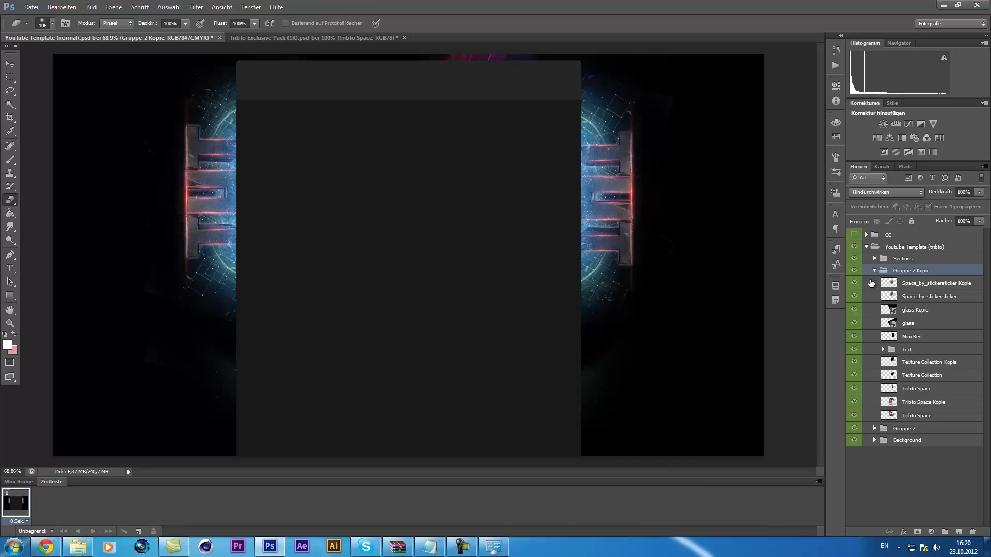
- Erase the purple streak above the central panel on the lowest Tribto Space layer of the copied group
left_click(855, 415)
left_click(855, 415)
left_click(889, 415)
mouse_move(453, 55)
left_mouse_down()
mouse_move(470, 51)
mouse_move(448, 92)
left_mouse_up()
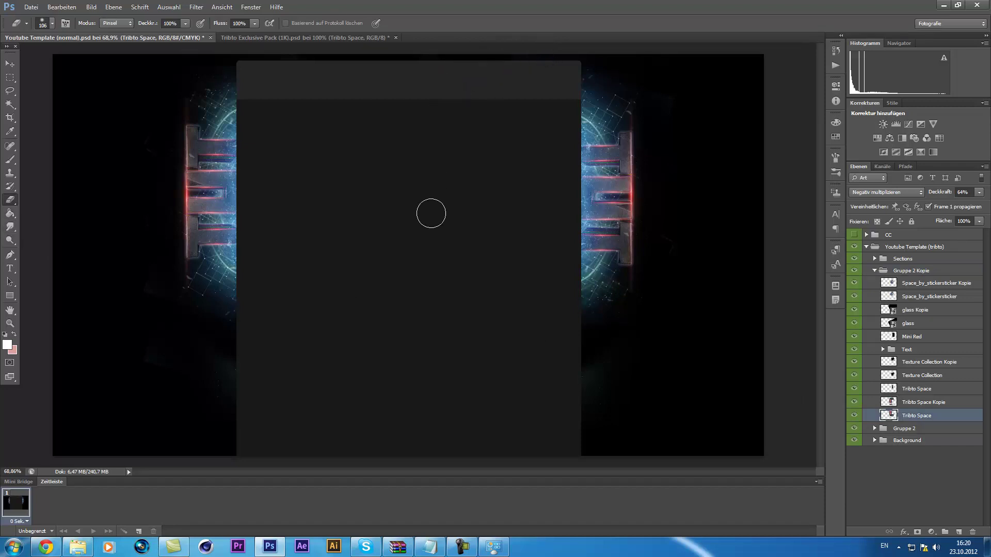
- Flip the Text group in Gruppe 2 Kopie horizontally, rotate it 90° counter-clockwise twice and apply the transformation
left_click(907, 350)
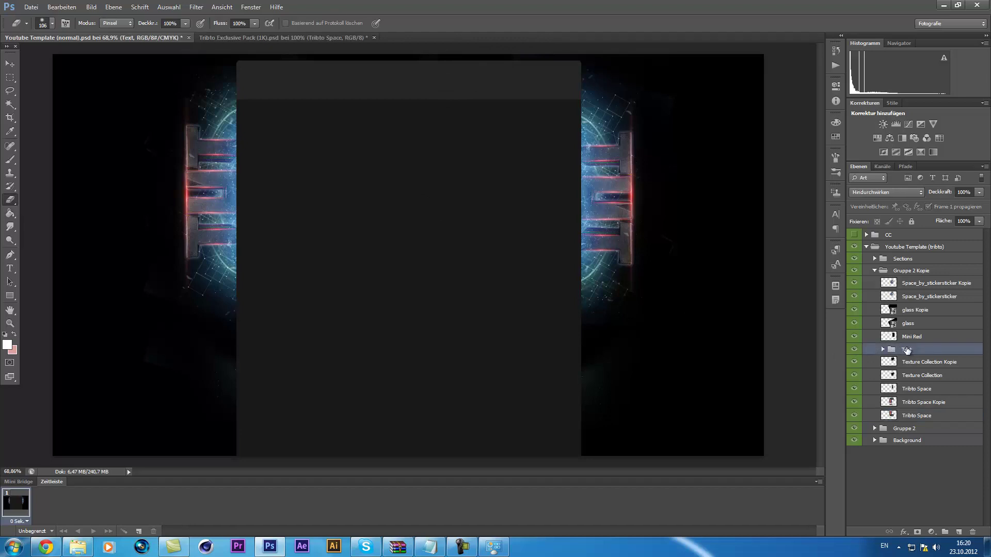
key("ctrl+t")
right_click(571, 223)
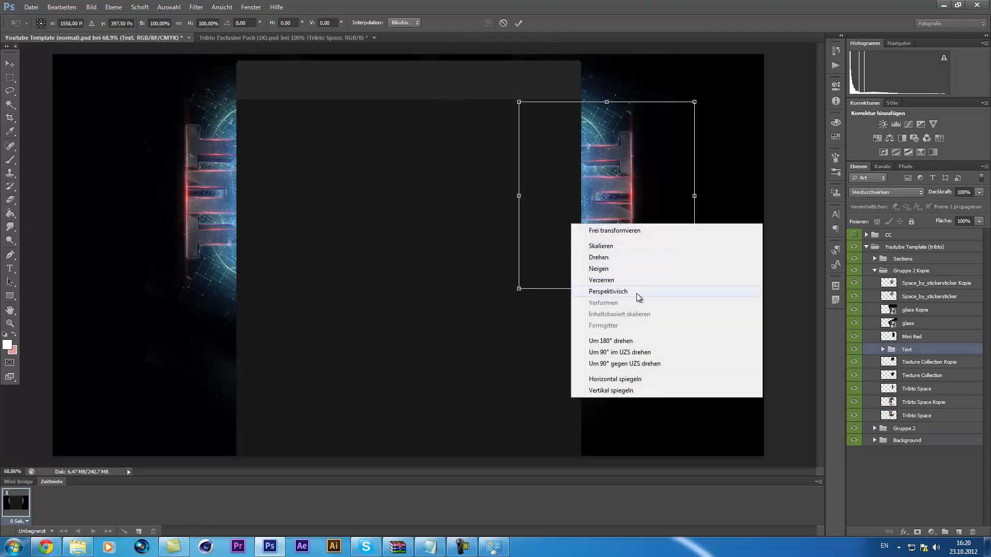
left_click(625, 379)
right_click(608, 188)
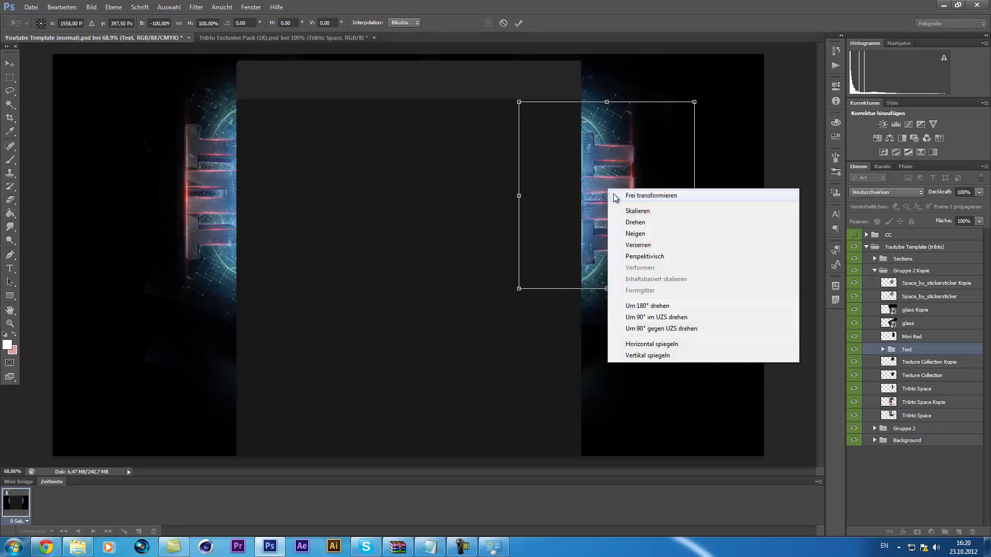
left_click(677, 334)
right_click(615, 211)
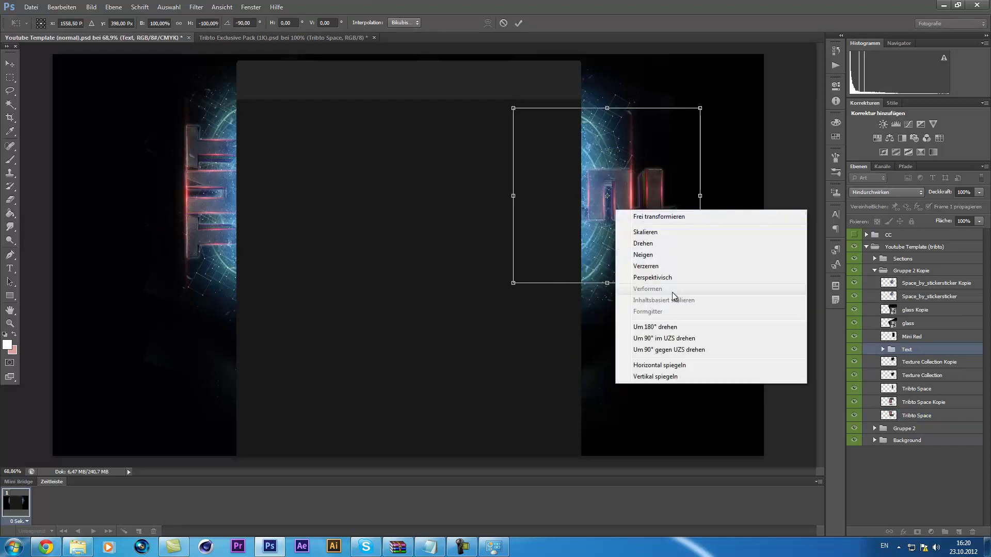
left_click(666, 346)
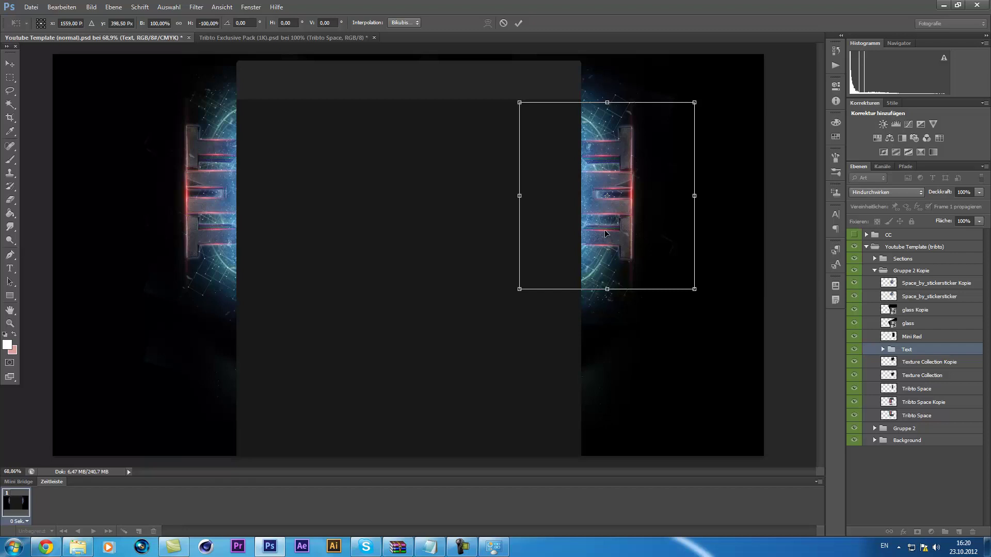
left_click(518, 23)
key("e")
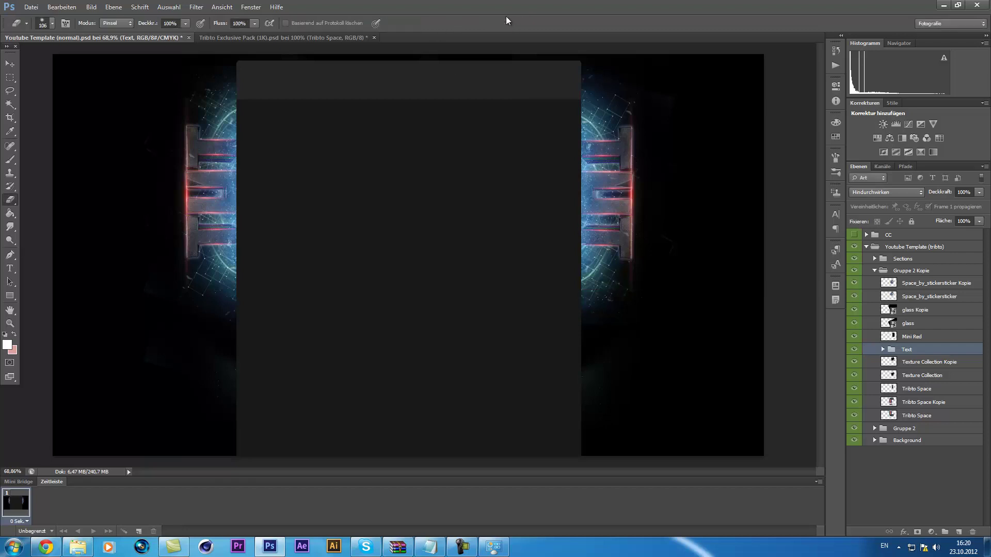
key("ctrl+t")
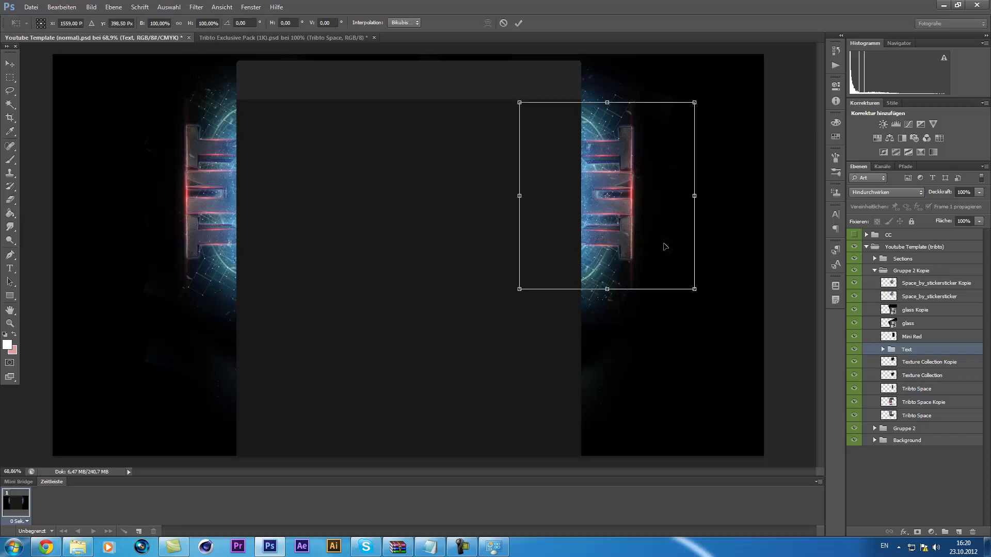
right_click(582, 201)
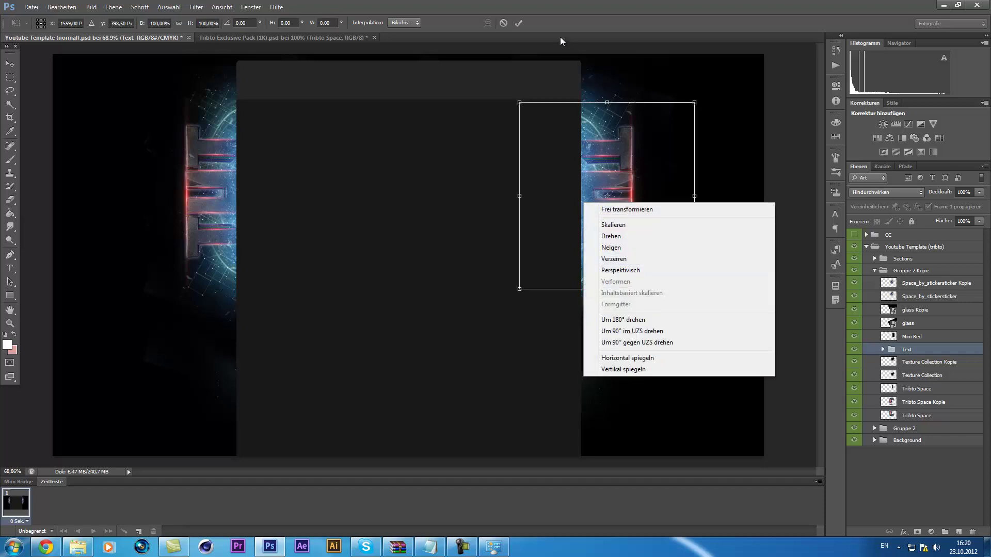
left_click(520, 26)
left_click(519, 26)
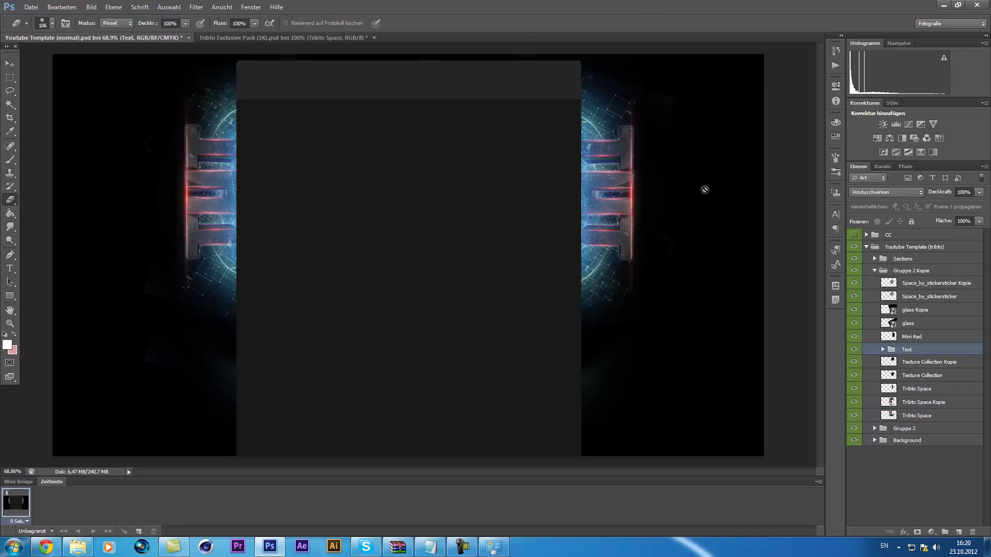
- Show the CC group and lower the opacity of its bySqinz TGN CC subgroup to 62%
left_click(855, 234)
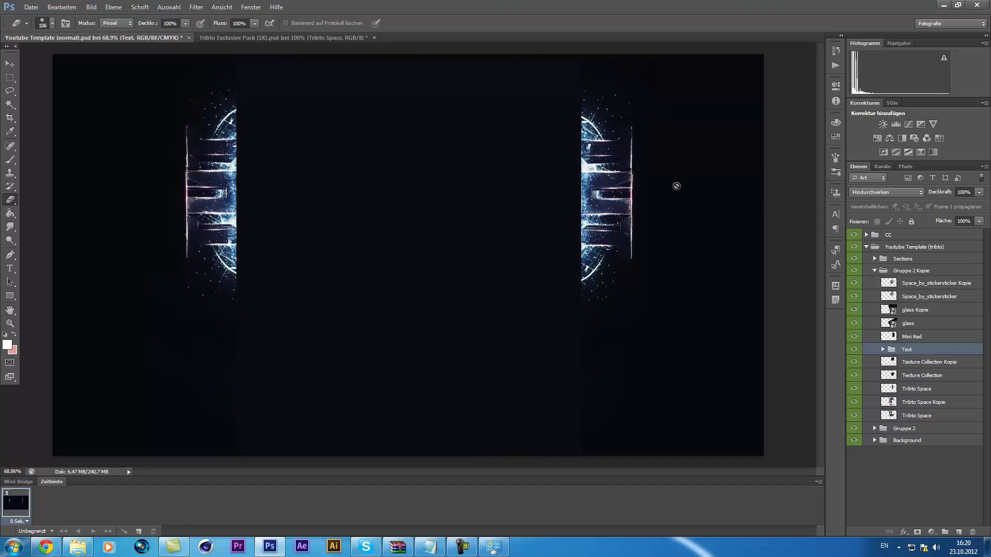
scroll(387, 102, "up", 2)
left_click(867, 234)
left_click(866, 235)
left_click(867, 235)
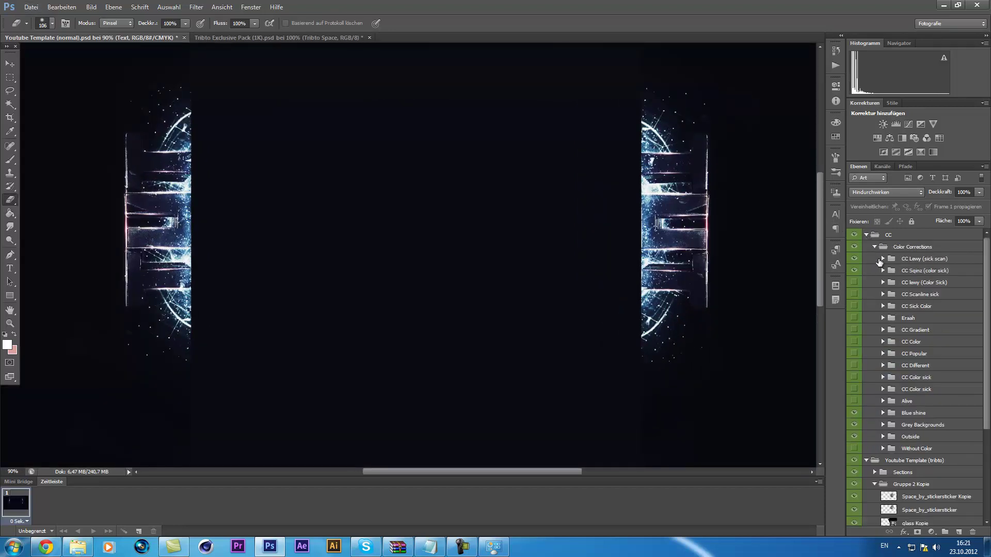
left_click(883, 270)
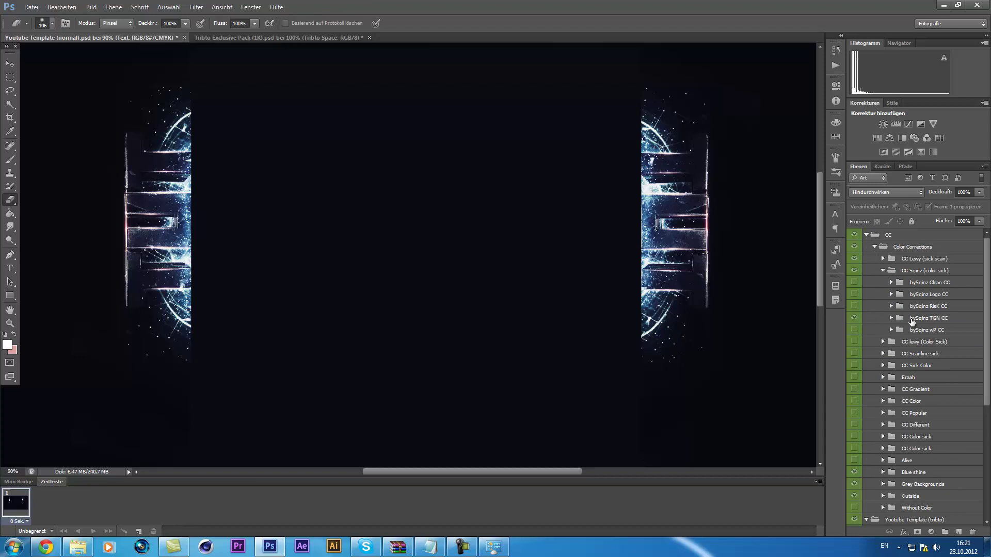
left_click(913, 318)
left_click_drag(978, 195, 965, 201)
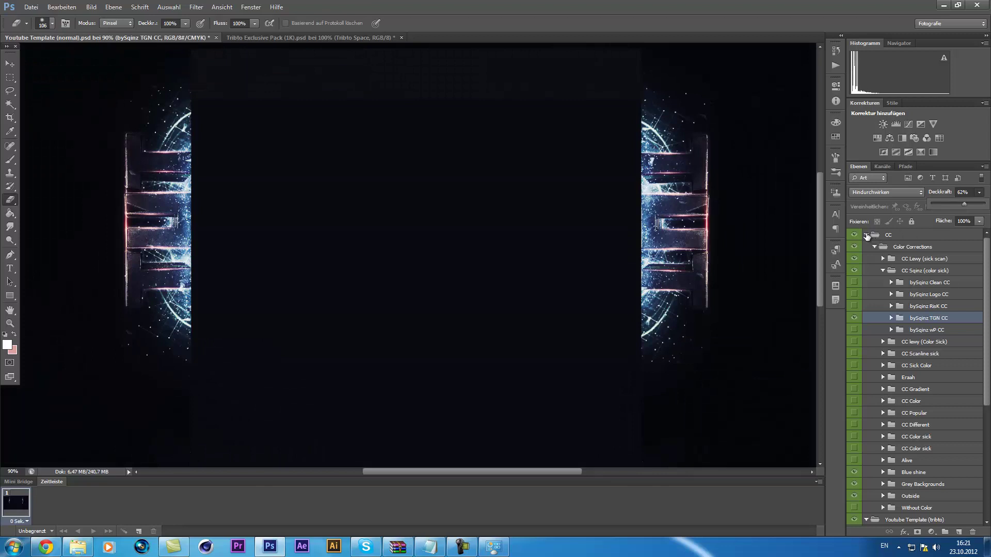
left_click(898, 235)
left_click(867, 235)
scroll(459, 183, "up", 3)
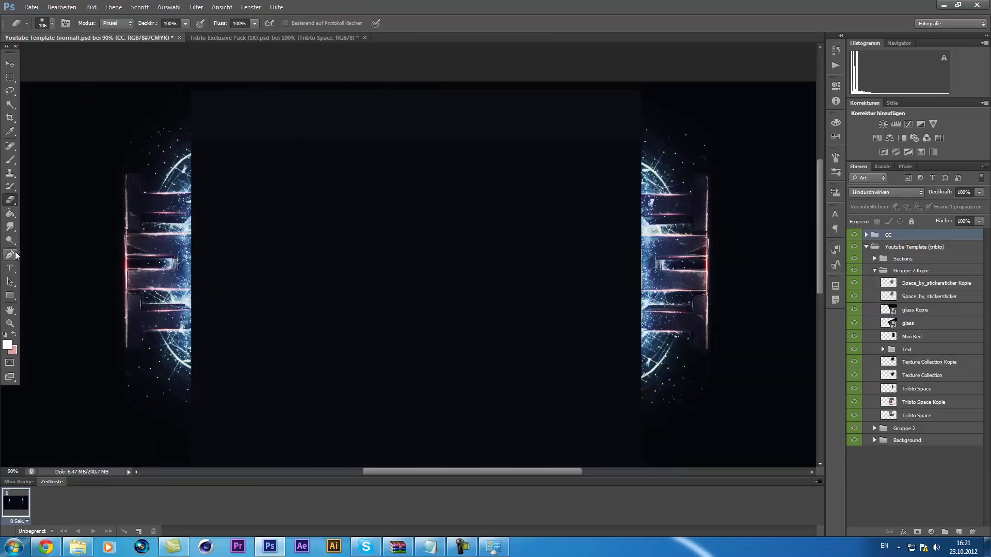
- Add the white text TUTORIAL on the central panel in the Jellyka - Estrya's Handwriting font at 24 pt
left_click(10, 268)
left_click(284, 230)
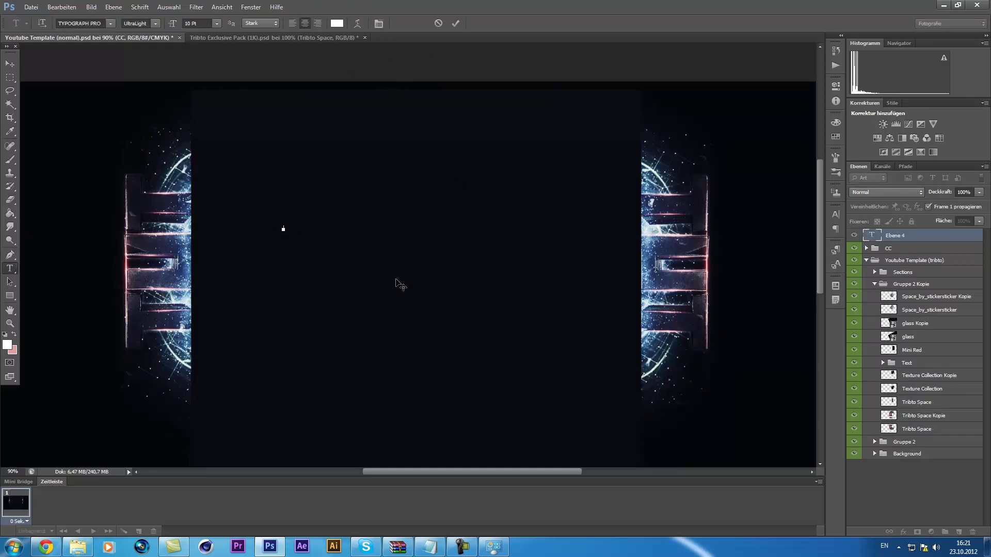
left_click(111, 24)
left_click_drag(221, 265, 231, 150)
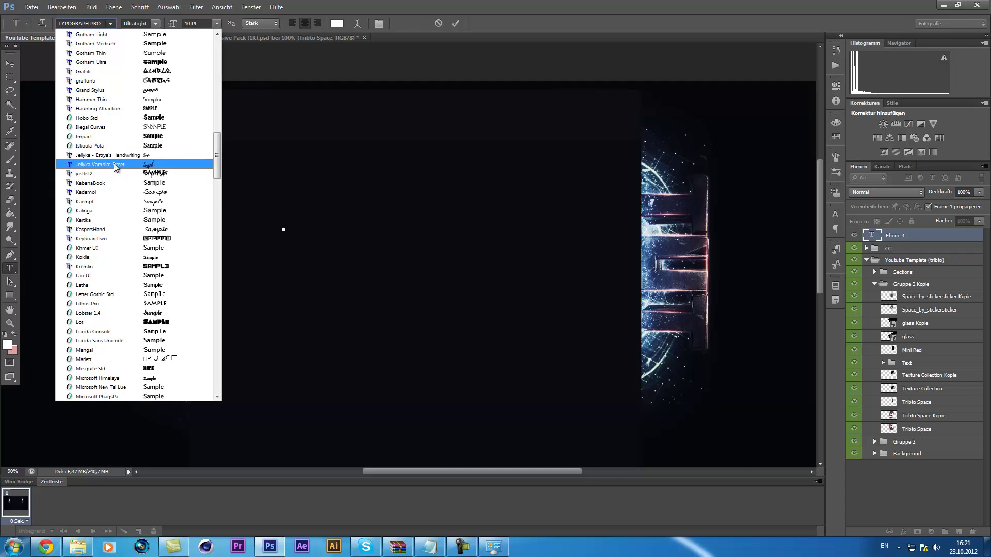
left_click(117, 155)
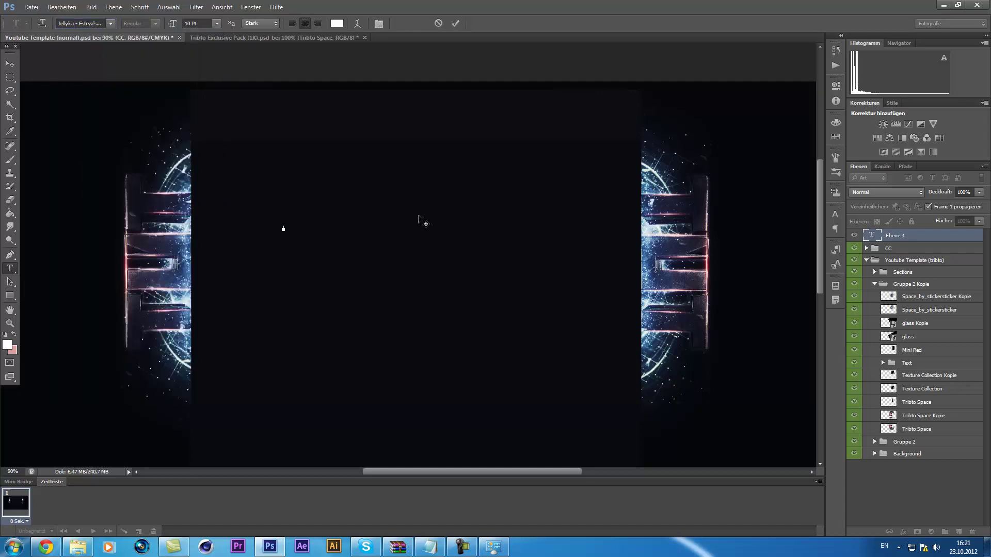
left_click(216, 23)
left_click(218, 141)
type("ORIAL")
scroll(266, 236, "up", 4, "alt")
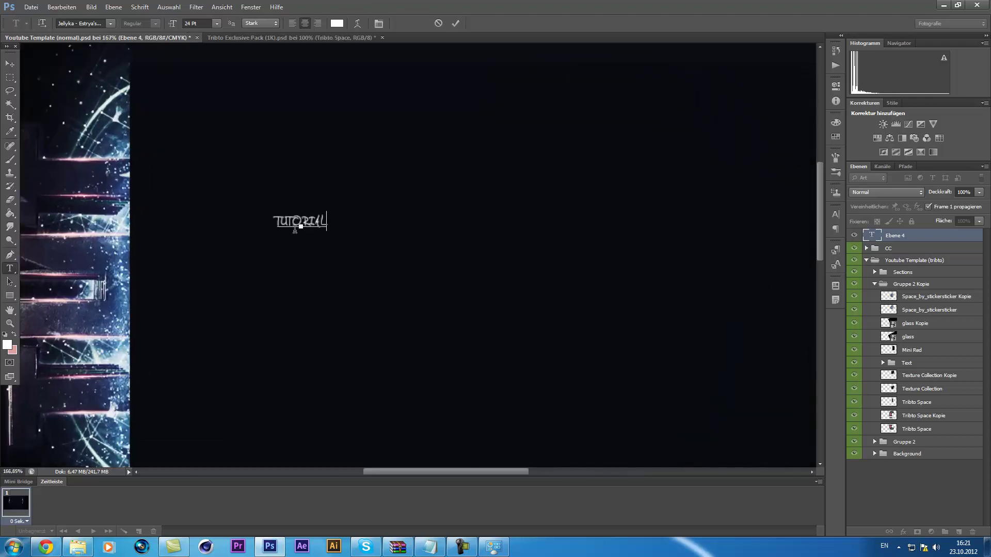
scroll(306, 228, "down", 4, "alt")
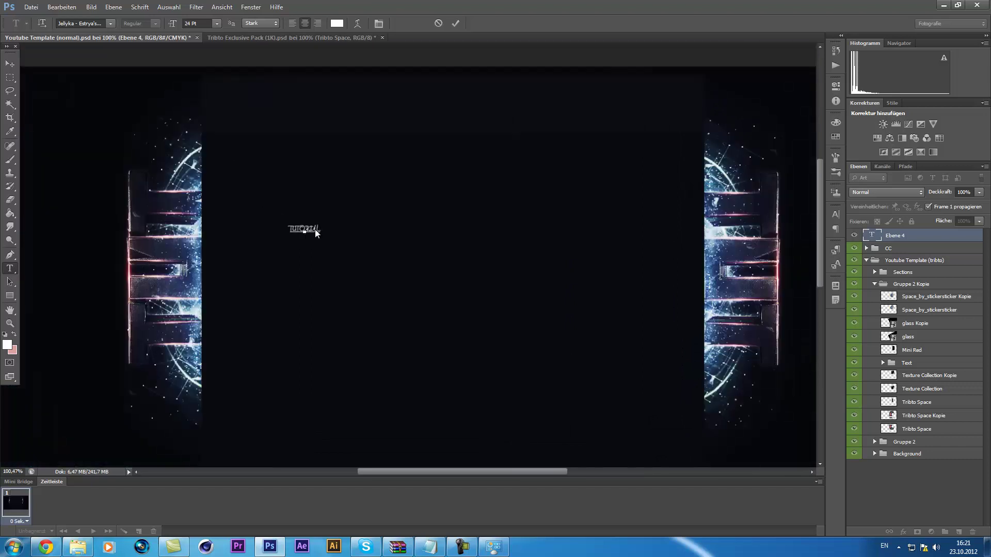
left_click(455, 23)
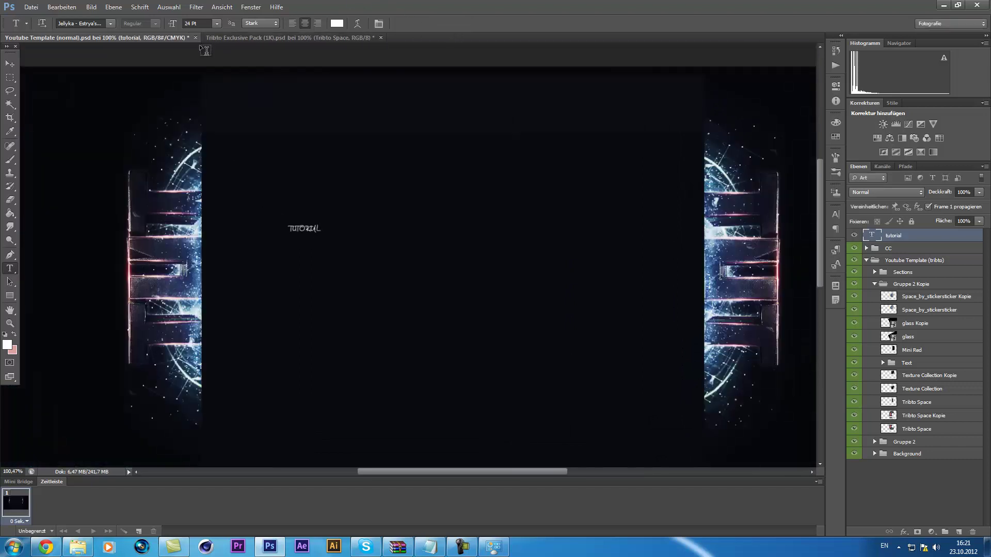
- Move the TUTORIAL text to just above the central panel's upper edge and hide the CC group
left_click(10, 63)
left_click_drag(290, 232, 416, 76)
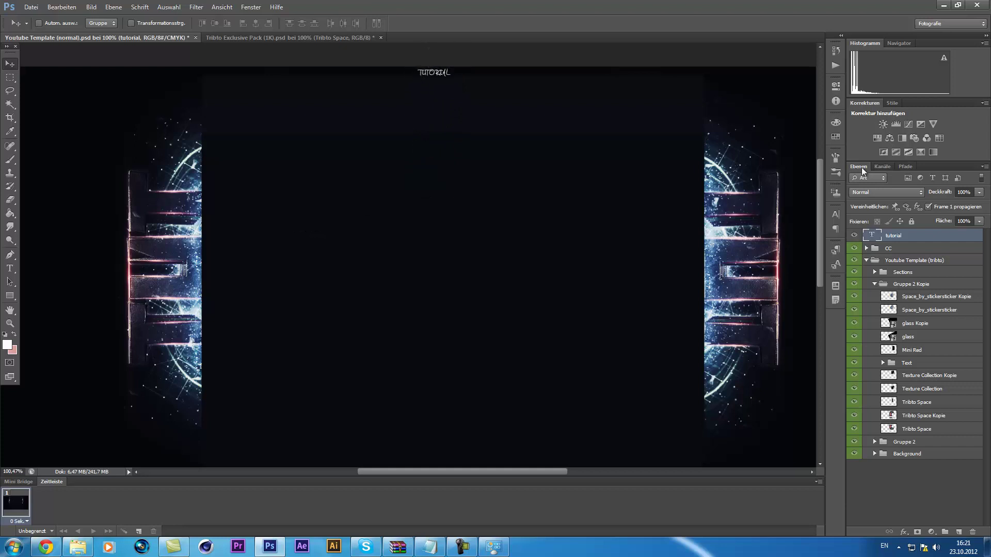
left_click(854, 248)
- Nudge the TUTORIAL text horizontally towards the middle of the panel's upper edge
scroll(588, 116, "up", 1)
key("alt")
key("Right")
key("Left")
key("Left")
key("Left")
key("Left")
key("Left")
key("Left")
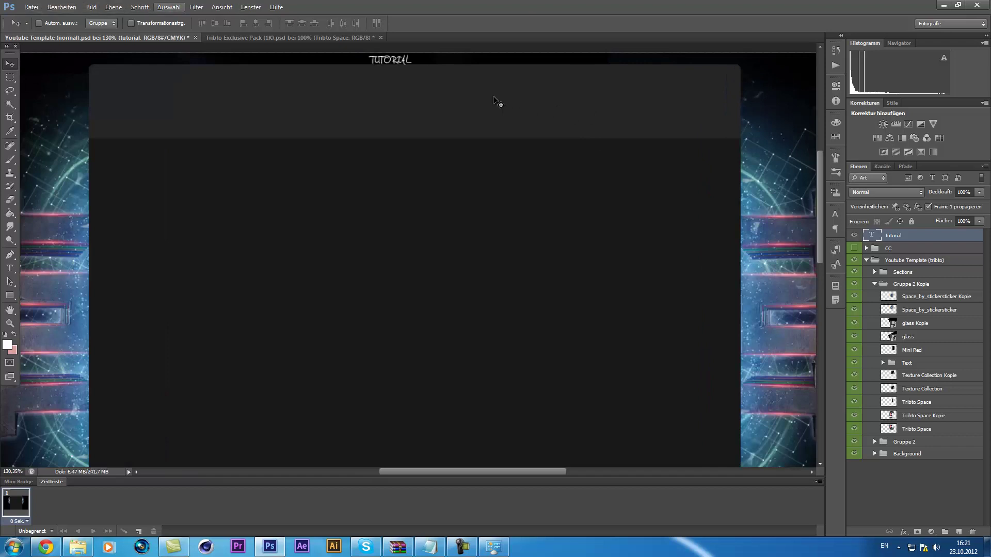
key("Escape")
key("Right")
key("Right")
key("Right")
key("Right")
key("Right")
key("Right")
key("Right")
key("Right")
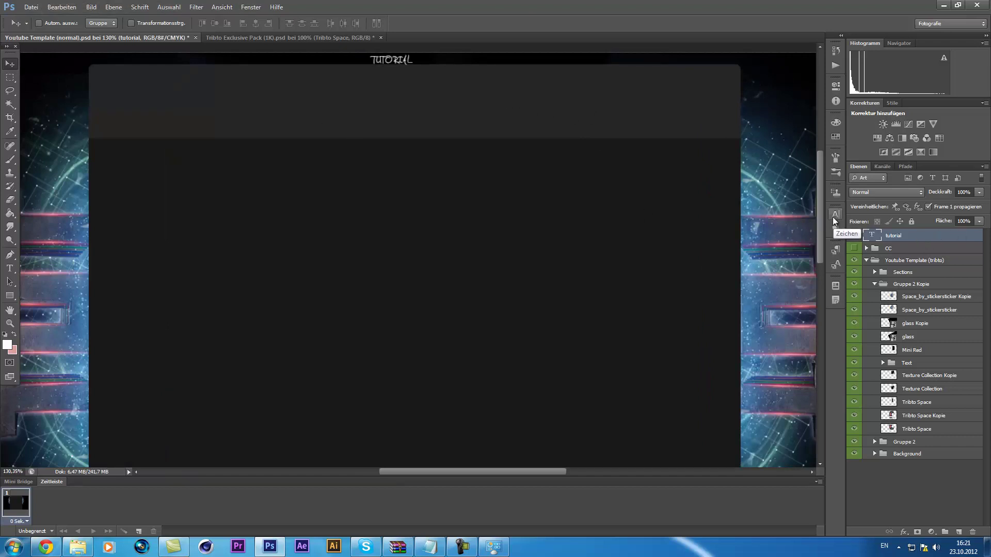
key("Right")
key("Right")
key("Right")
key("Right")
key("Right")
key("Right")
key("Right")
key("Right")
key("Right")
key("Right")
key("Right")
- Draw a white rectangle about 431 by 126 px over the panel's upper-left corner and merge it with a new empty layer
left_click(10, 295)
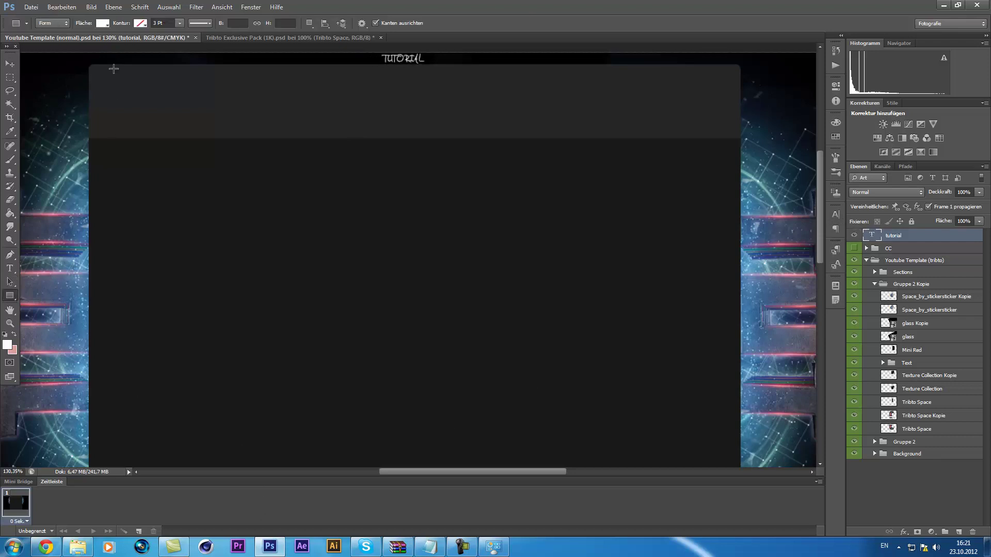
left_click_drag(91, 52, 381, 137)
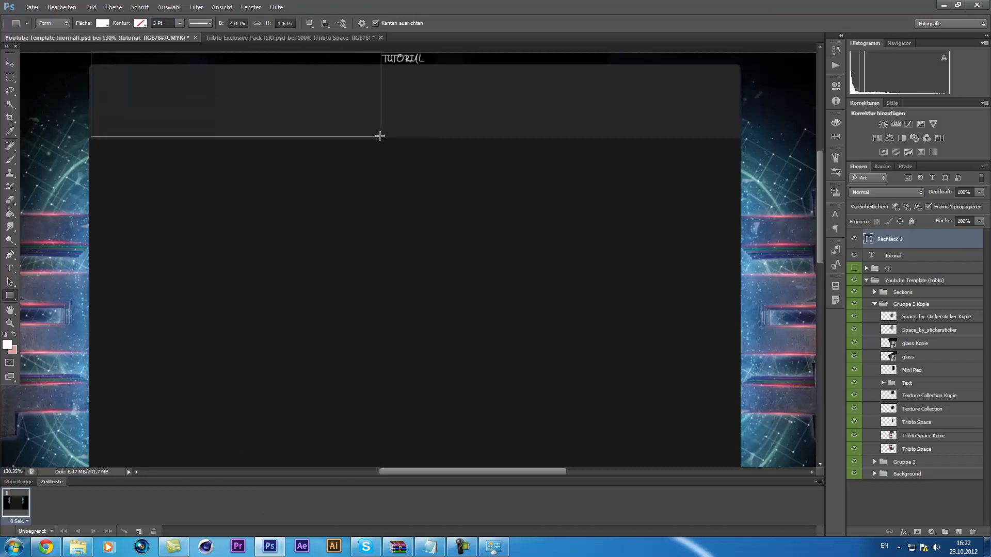
left_click(10, 63)
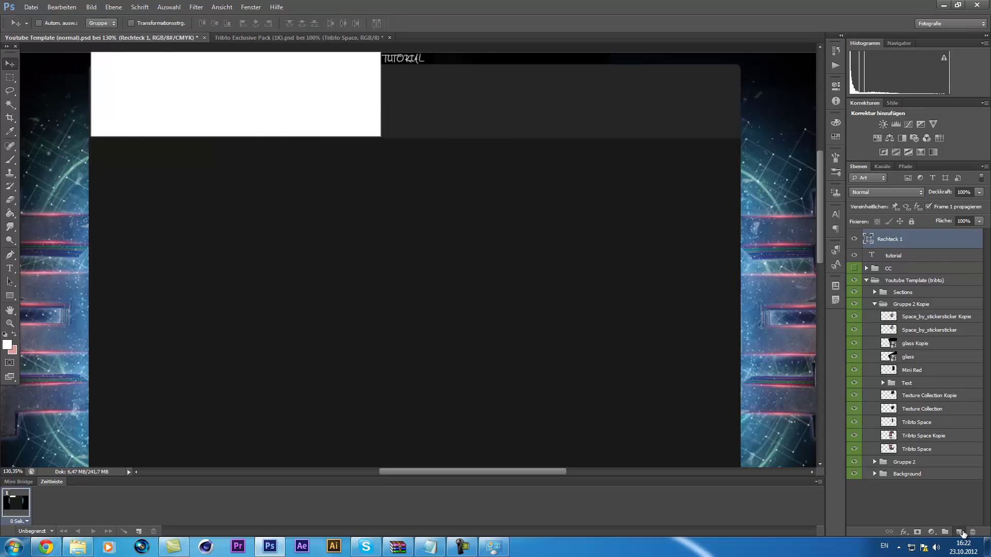
left_click(959, 532)
left_click(909, 252, "ctrl")
right_click(887, 253)
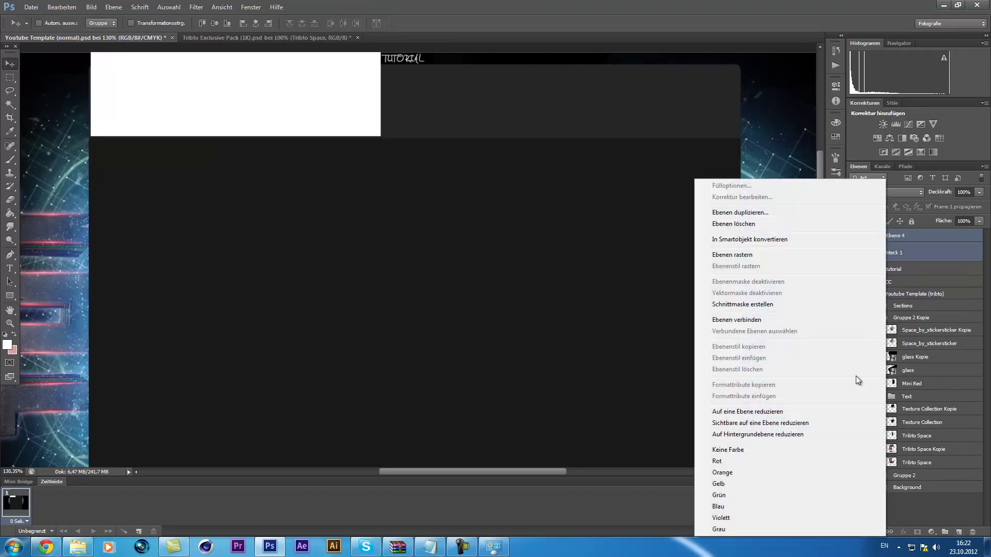
left_click(795, 412)
- Align the white rectangle with the panel's left edge, duplicate it and move the copy to the panel's right edge
key("Left")
key("Left")
key("Left")
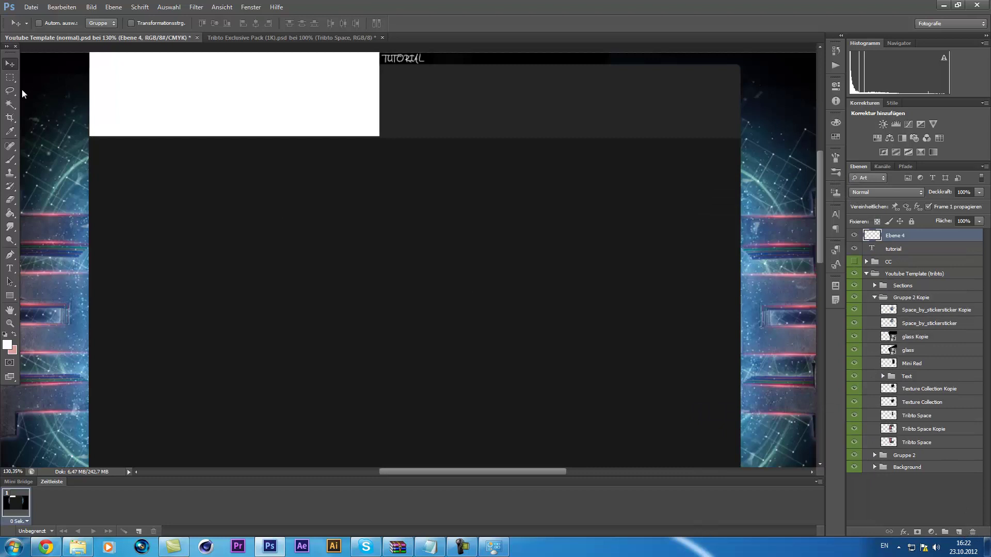
key("ctrl+j")
left_click_drag(233, 83, 587, 67)
- Undo the stray move of the TUTORIAL text and centre it in the gap between the two white rectangles
left_click(893, 263)
left_click_drag(404, 61, 404, 60)
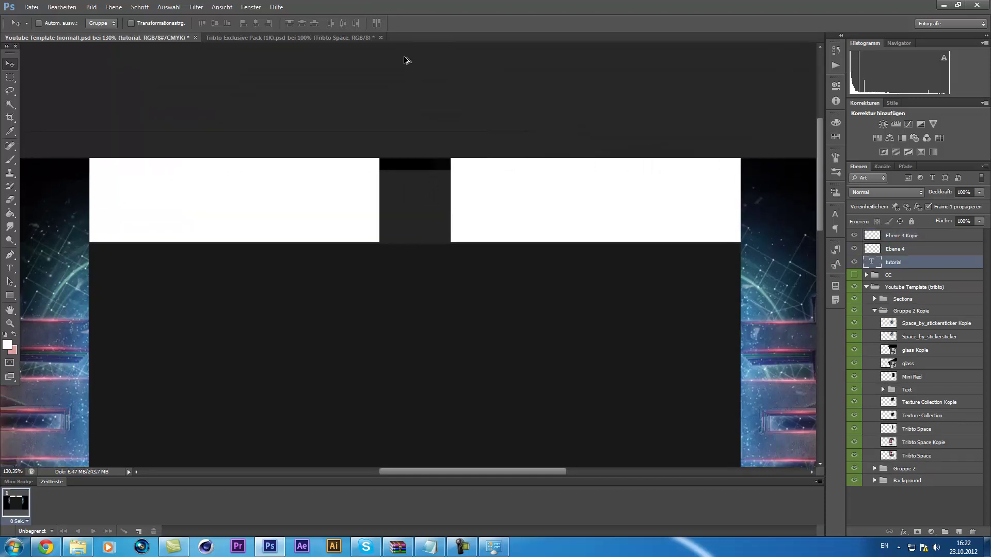
key("ctrl+y")
left_click(61, 7)
left_click(77, 16)
left_click_drag(413, 178, 426, 182)
key("Right")
key("Right")
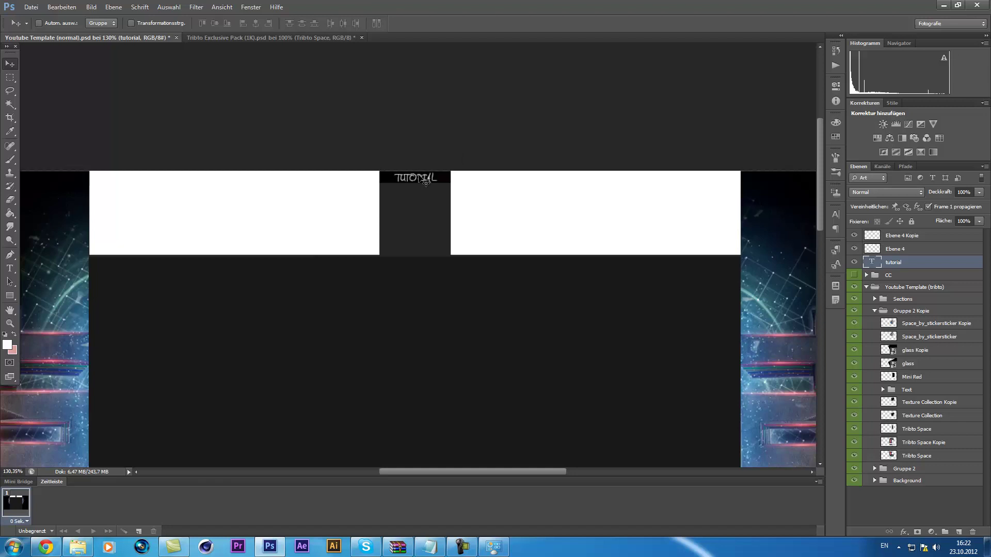
- Delete the two white guide rectangle layers, Ebene 4 and Ebene 4 Kopie
left_click(904, 248)
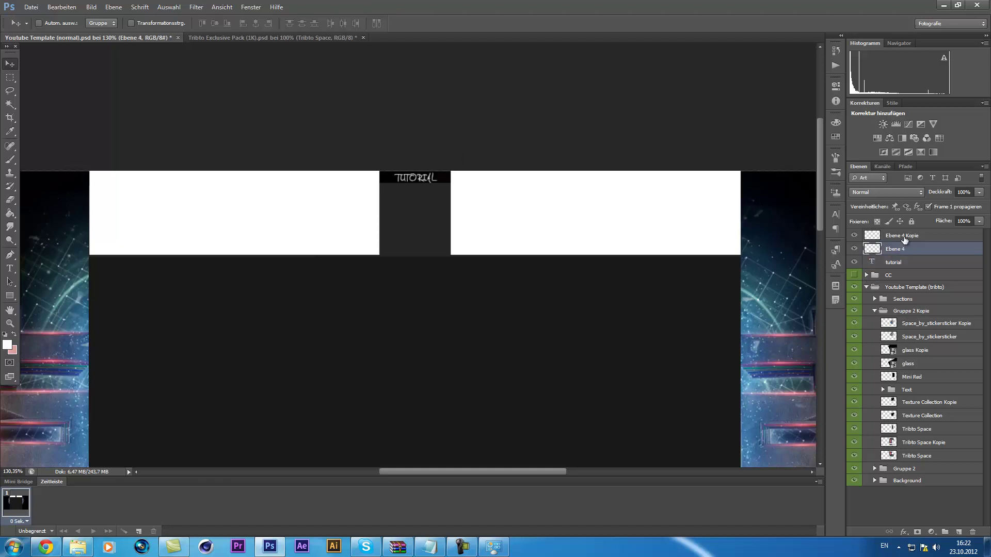
left_click(904, 238, "shift")
key("Delete")
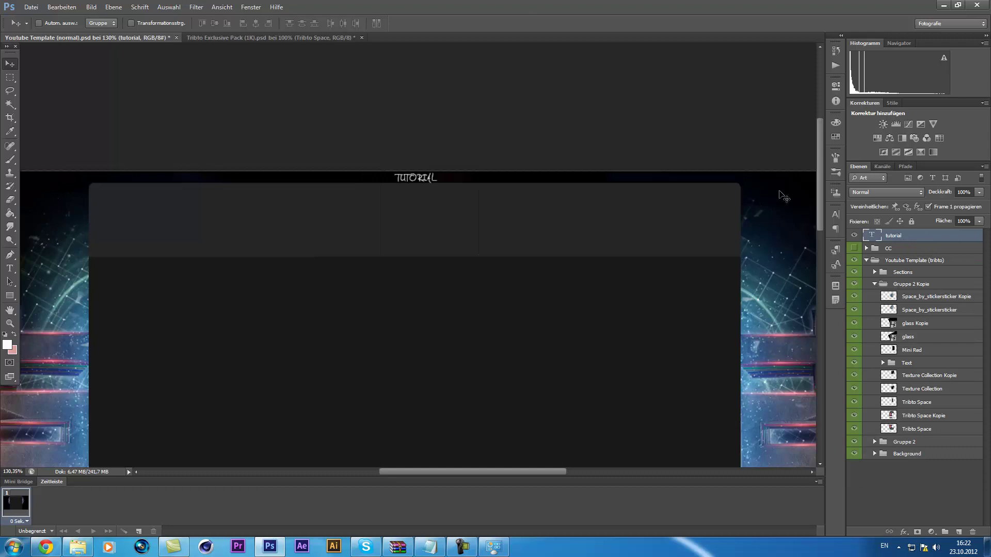
- Move the tutorial layer directly below the Sections group in Youtube Template (tribto) and show the CC group
left_click_drag(908, 238, 915, 264)
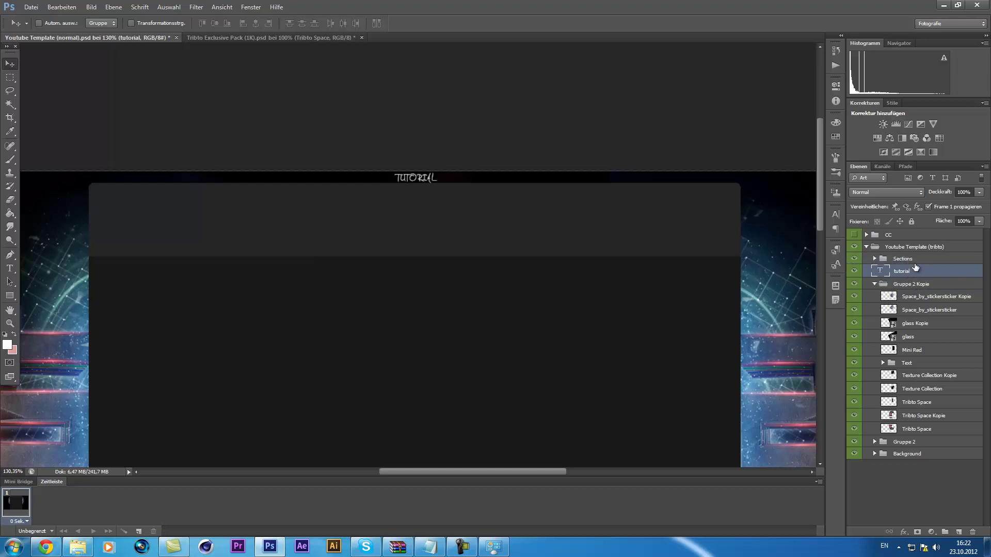
left_click(874, 284)
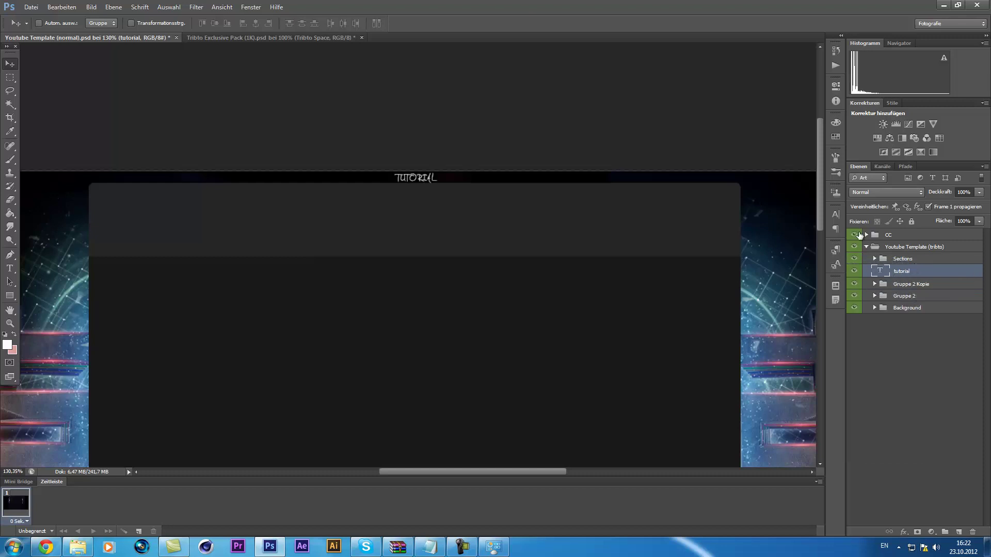
left_click(855, 234)
scroll(447, 278, "down", 3)
scroll(447, 278, "down", 2)
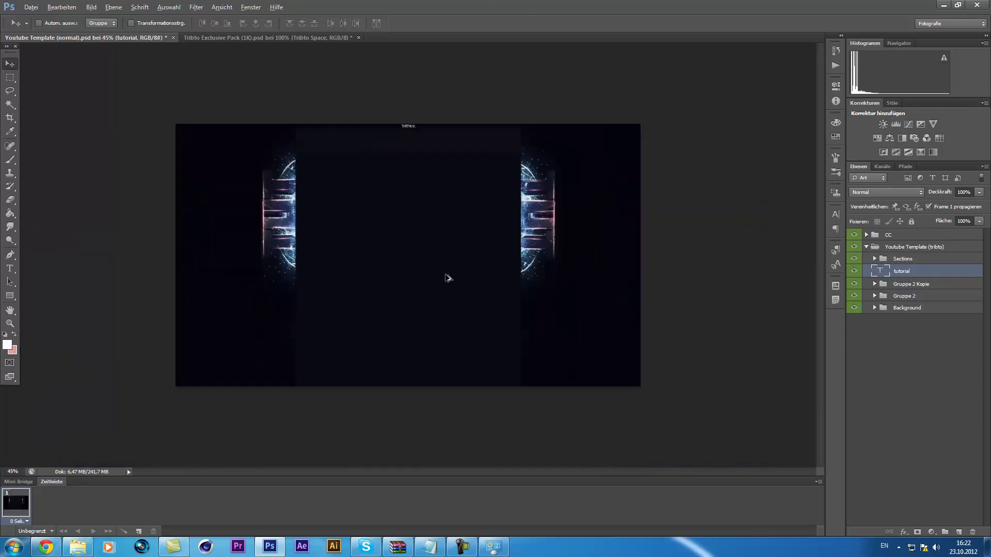
- Compare the artwork on both sides of the panel with the CC group hidden and shown again
scroll(394, 133, "up", 1)
scroll(395, 133, "up", 2)
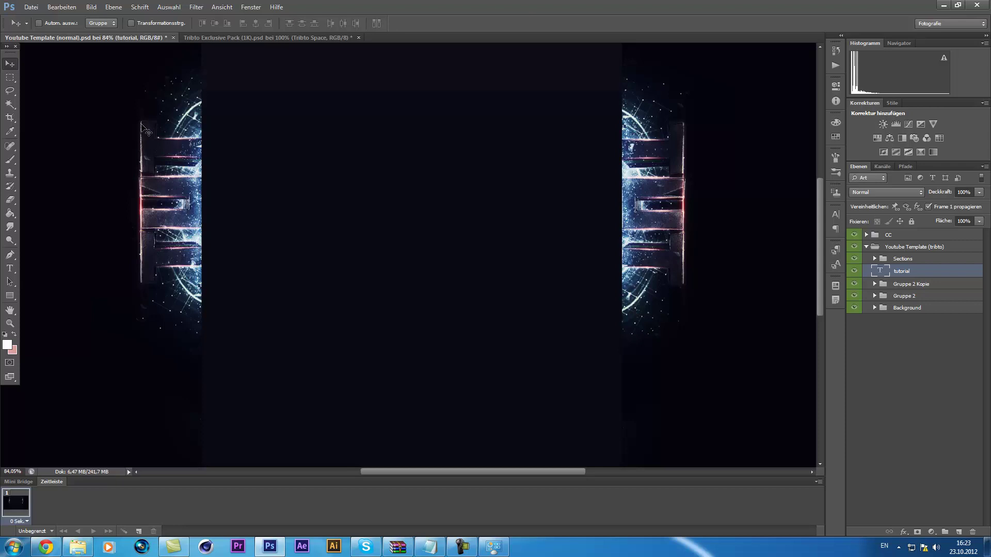
left_click(855, 235)
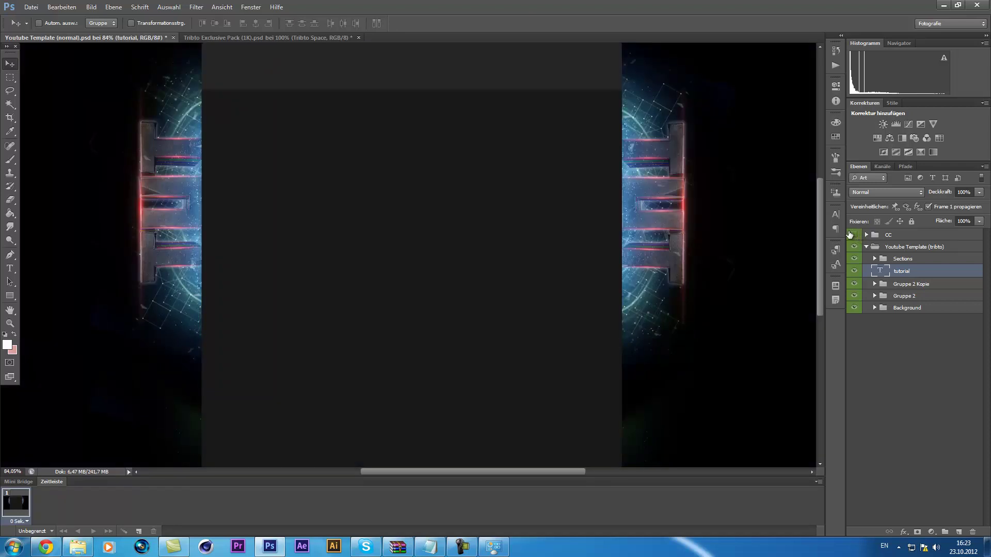
left_click(851, 235)
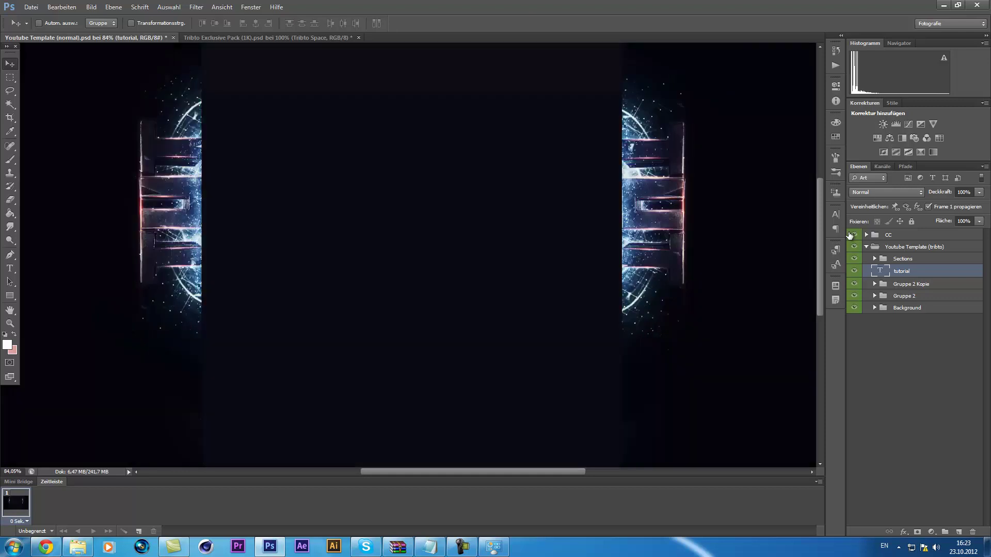
left_click(463, 546)
mouse_move(466, 543)
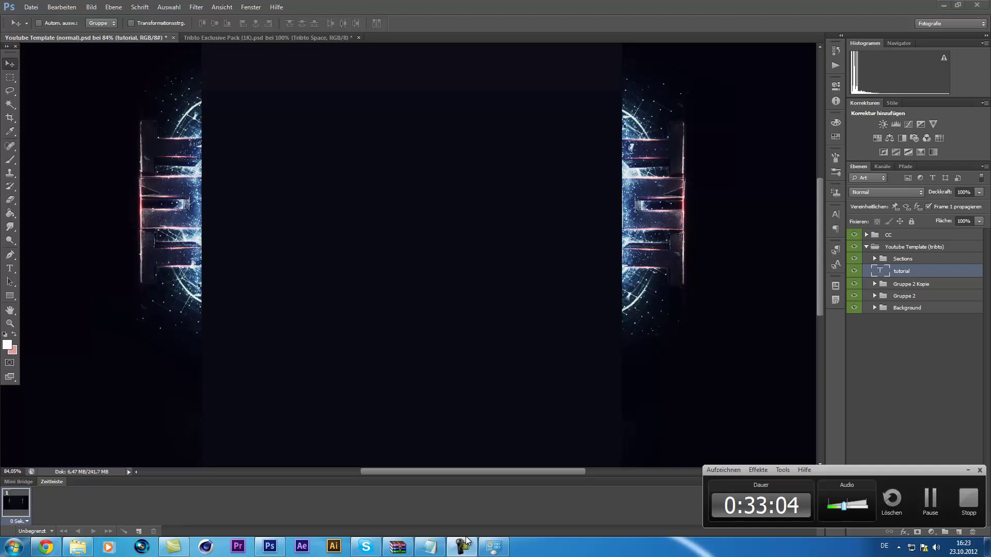
- Start saving the document under a new name and browse to the Tutorial folder inside Projecte
left_click(32, 7)
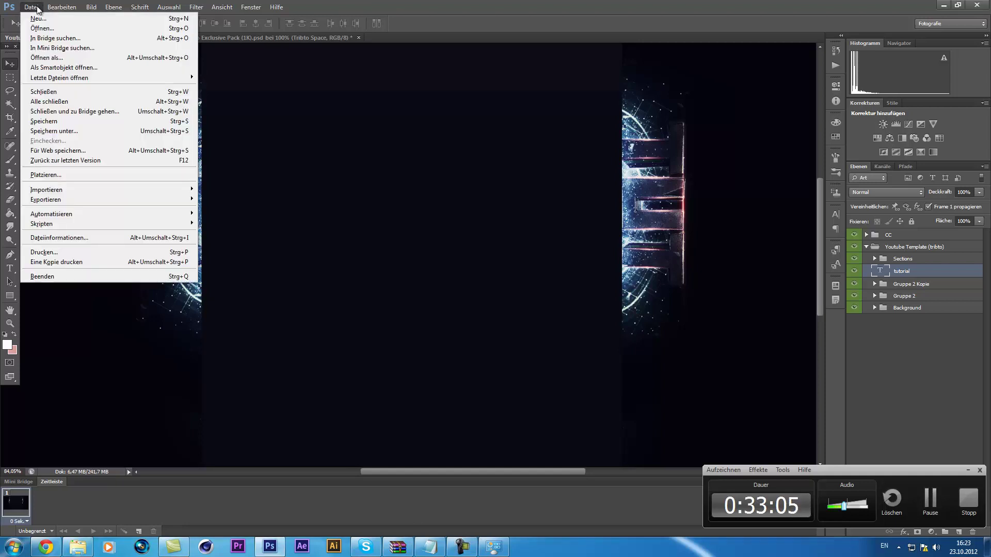
left_click(73, 132)
left_click(566, 211)
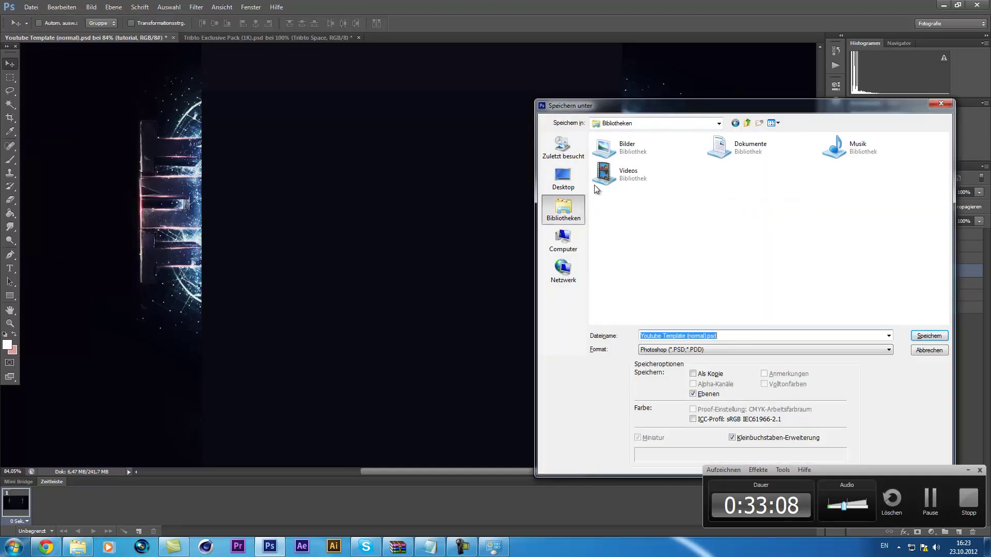
left_click(614, 152)
double_click(649, 148)
double_click(852, 164)
left_click(802, 263)
scroll(802, 260, "down", 5)
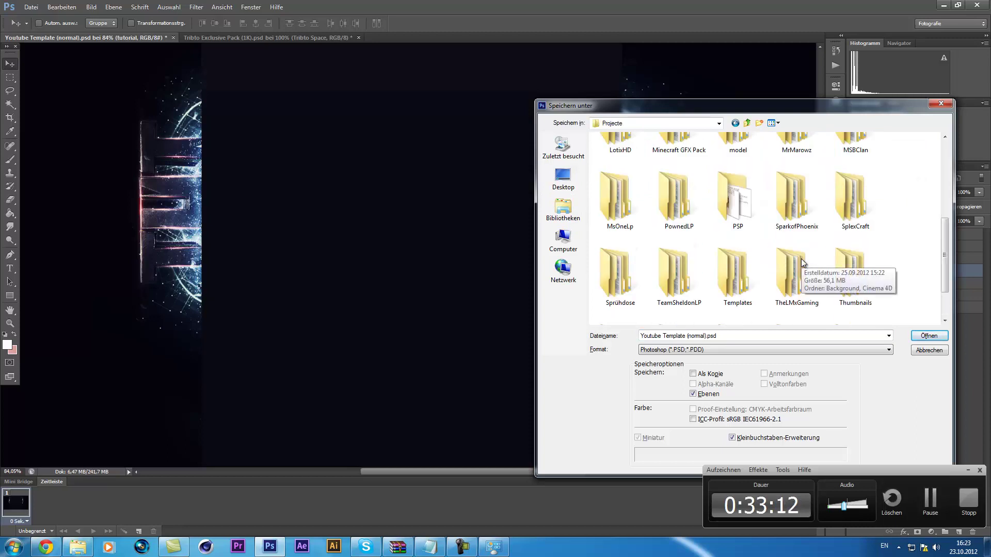
scroll(684, 324, "down", 1)
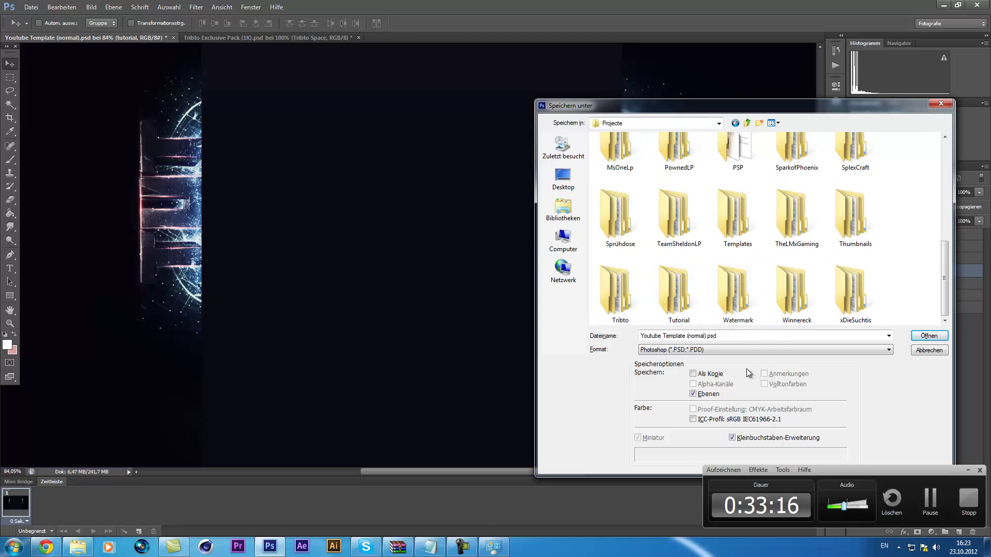
double_click(676, 296)
- Create a new folder named Photoshop inside the Tutorial folder and open it as the save location
right_click(671, 231)
mouse_move(776, 356)
left_click(855, 354)
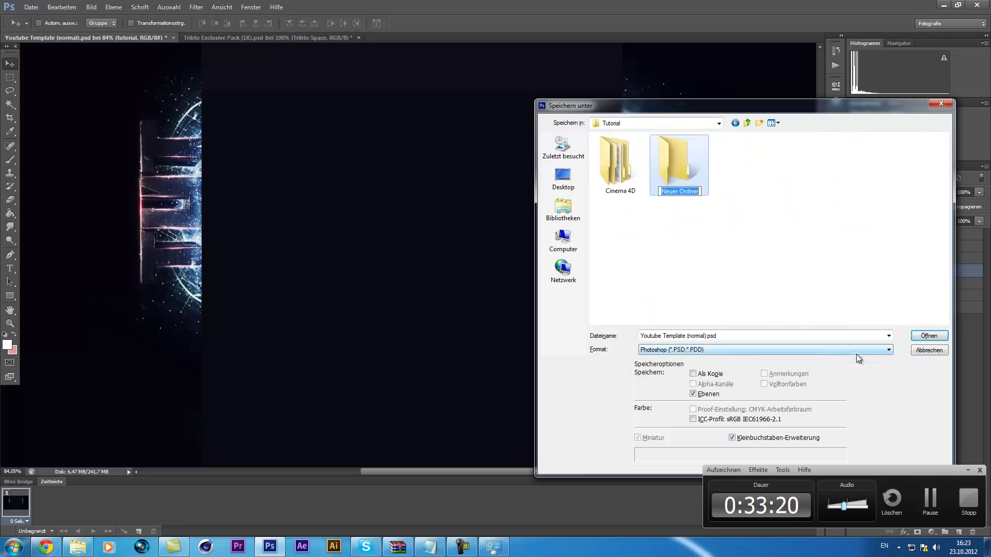
type("Photo")
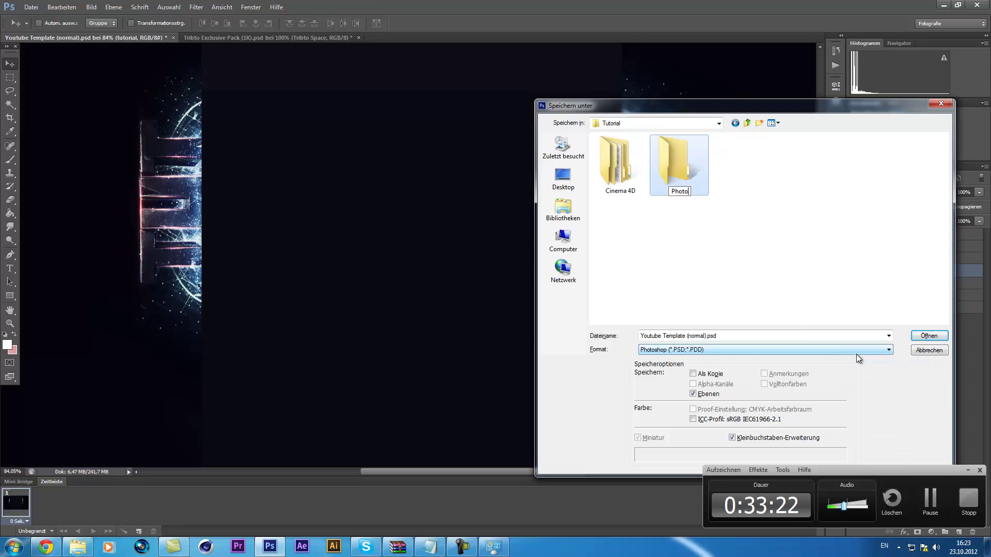
type("shop")
left_click(775, 216)
double_click(693, 179)
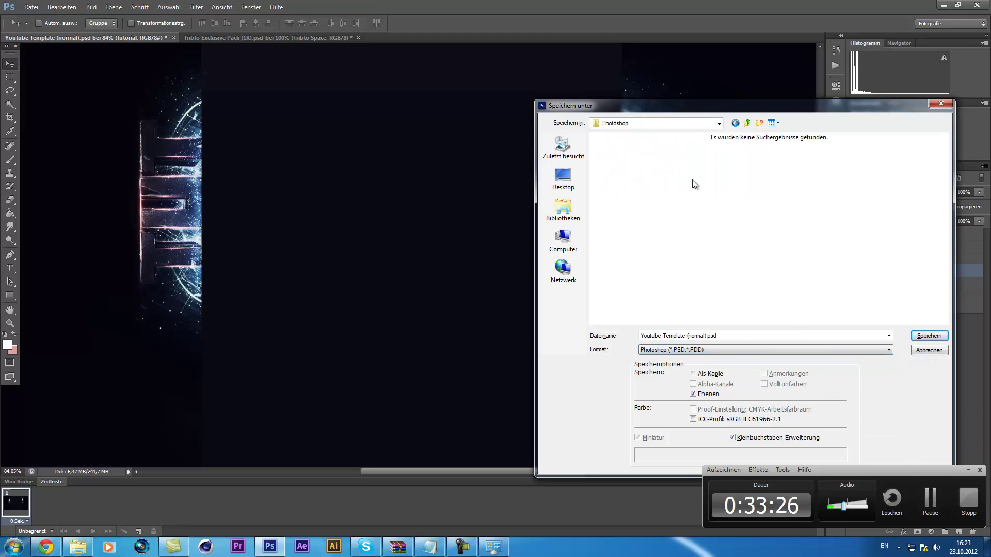
- Save the document as Tutorial in Photoshop PSD format with layers and maximised compatibility
left_click(725, 336)
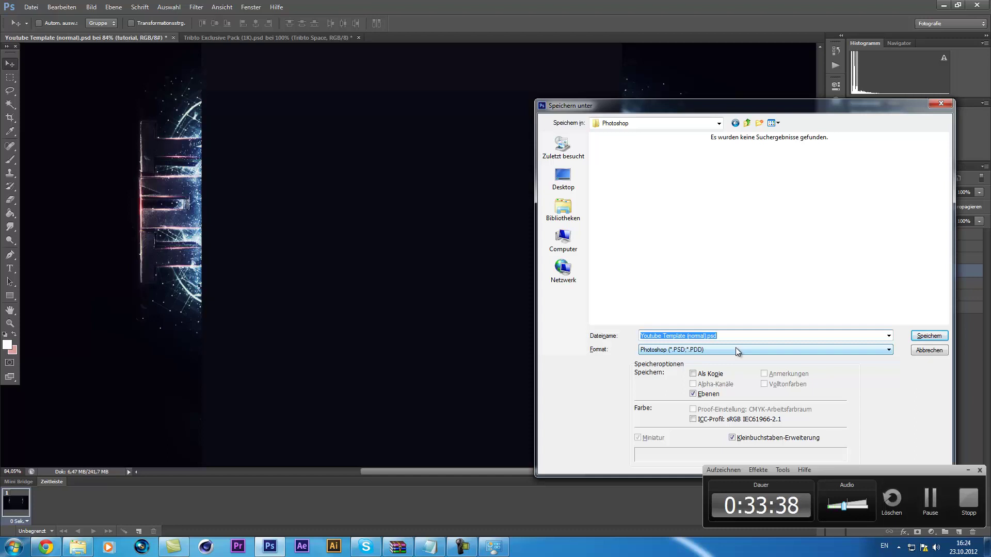
type("Tutorial")
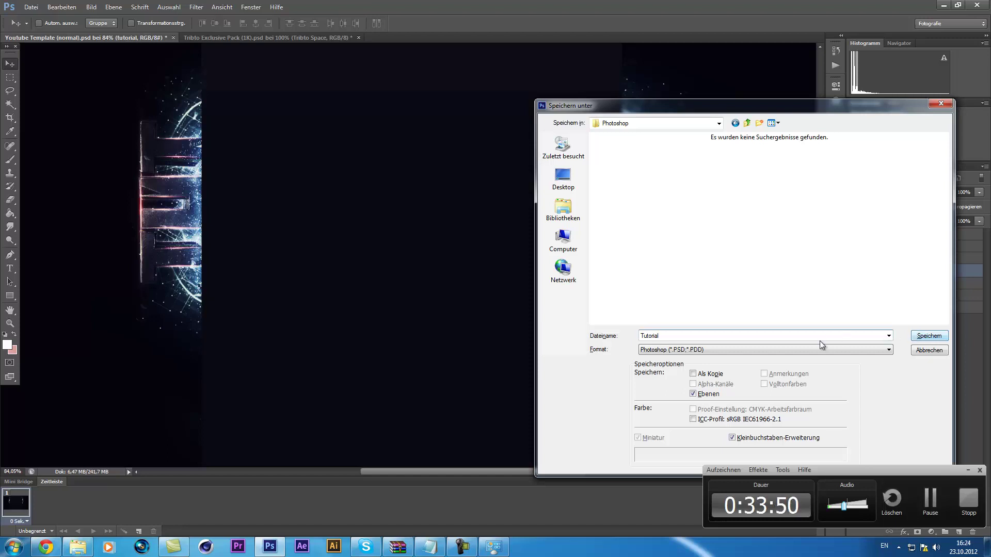
left_click(929, 336)
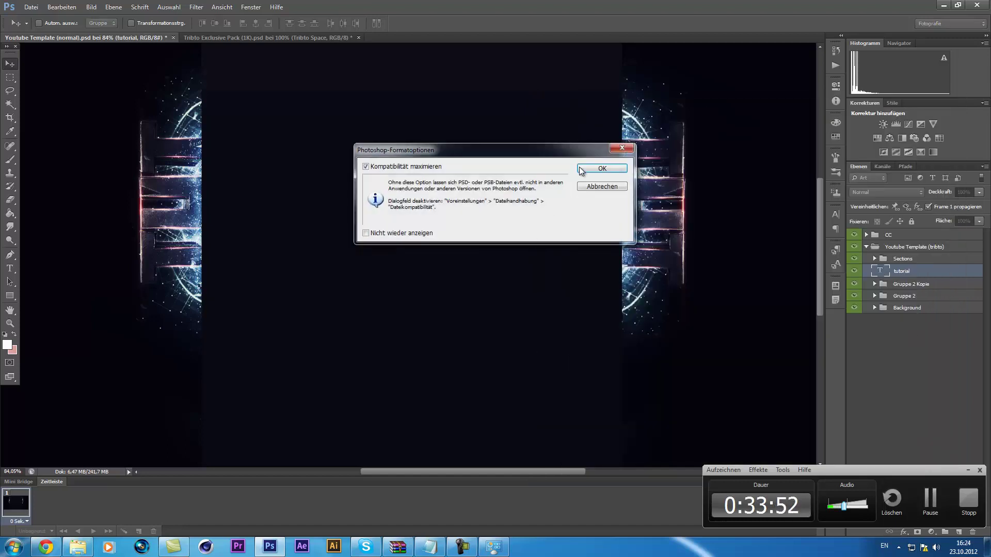
left_click(586, 166)
left_click(31, 6)
left_click(69, 127)
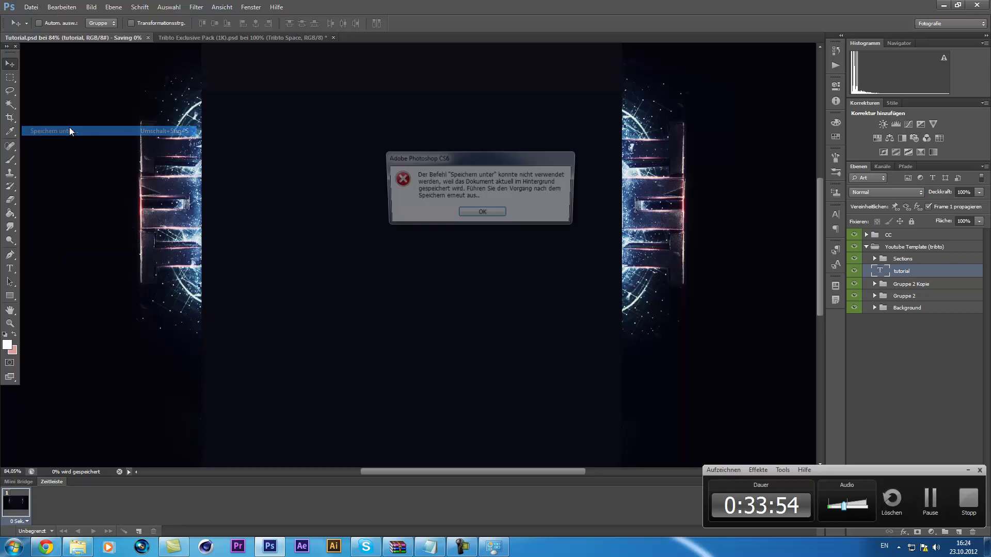
left_click(482, 214)
- Save a PNG version named Tutorial in the Photoshop folder, using smallest/slow compression and no interlacing
left_click(31, 6)
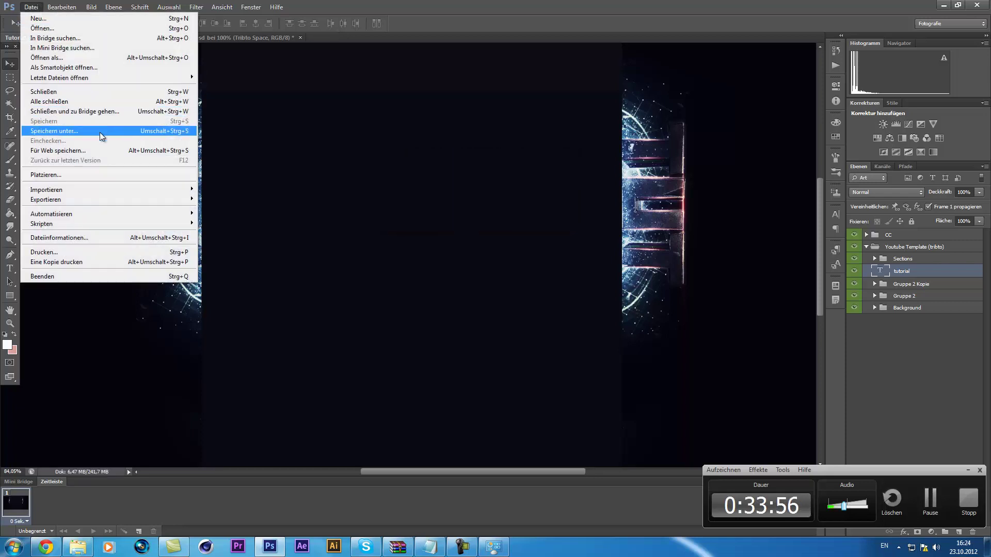
left_click(69, 127)
left_click(723, 348)
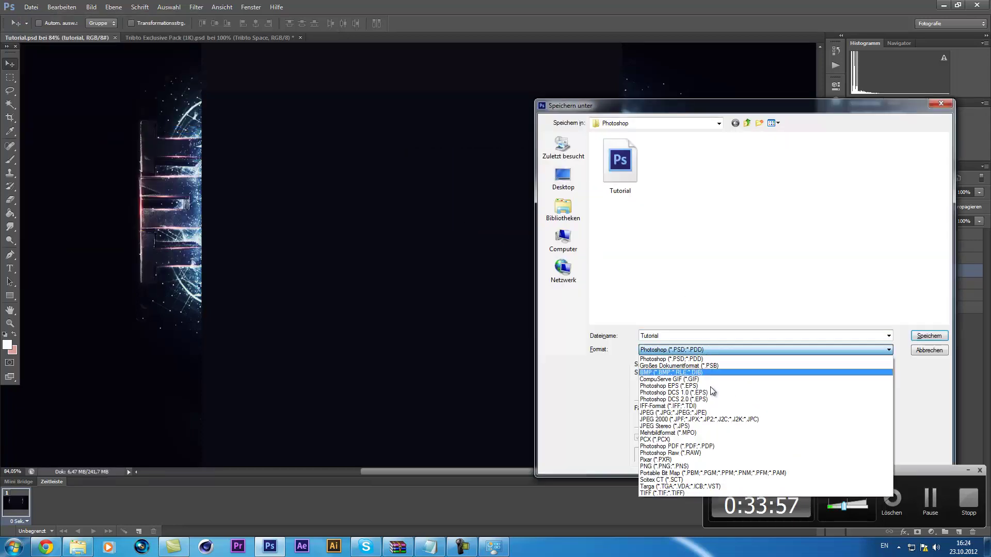
left_click(699, 466)
left_click(928, 336)
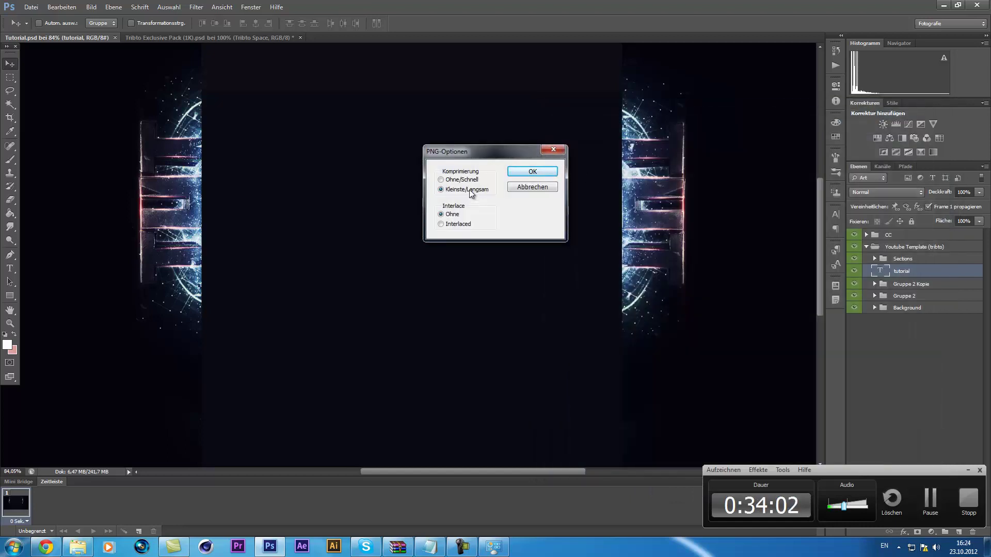
left_click(531, 171)
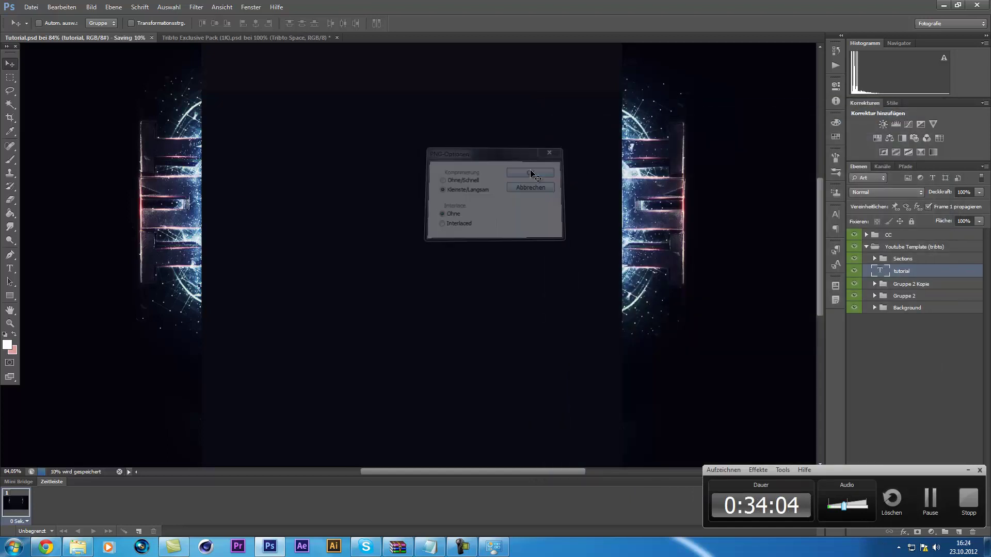